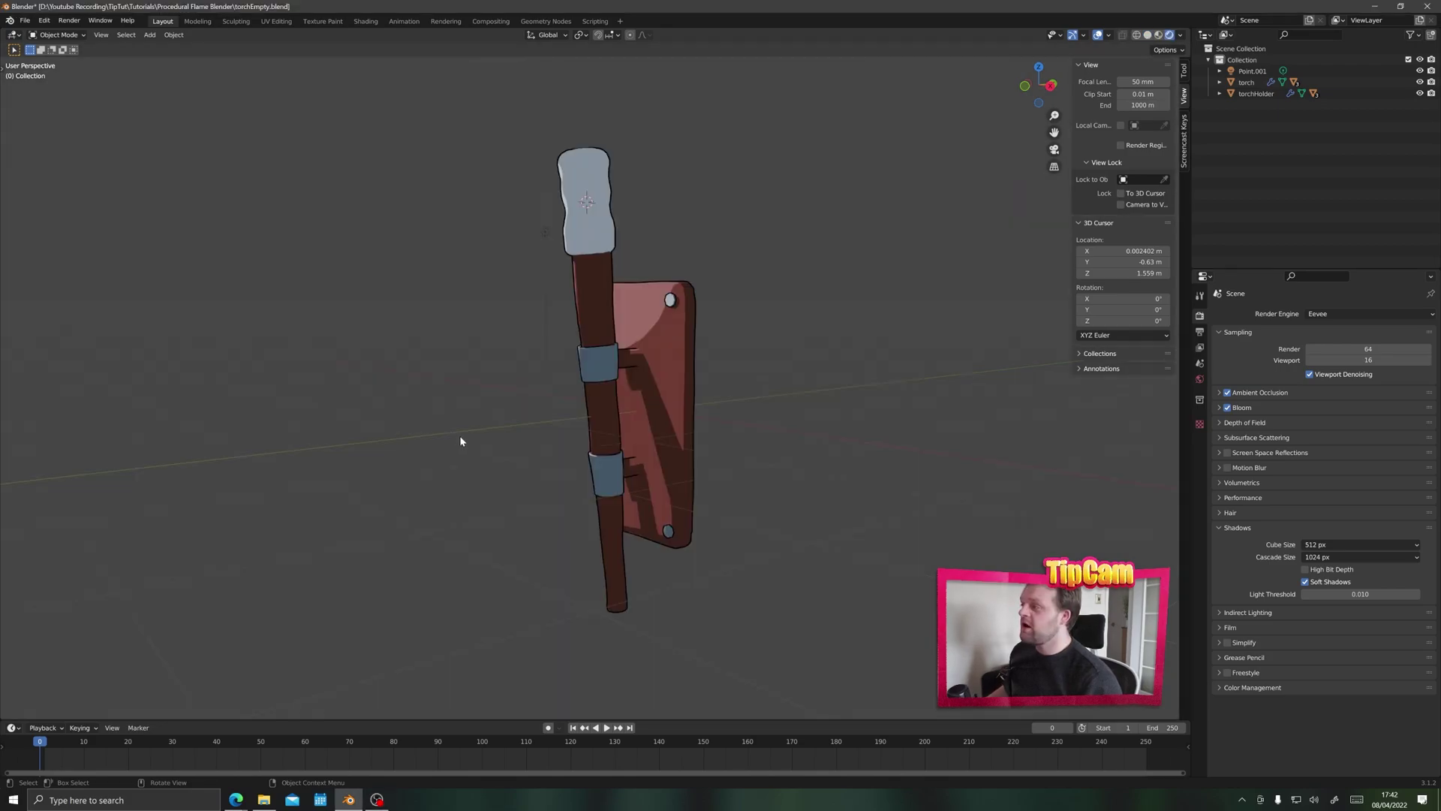
# Step: Add an ico sphere at the 3D cursor on the torch head and hide the viewport sidebar
pyautogui.moveTo(541, 454); pyautogui.dragTo(543, 399, button='middle')
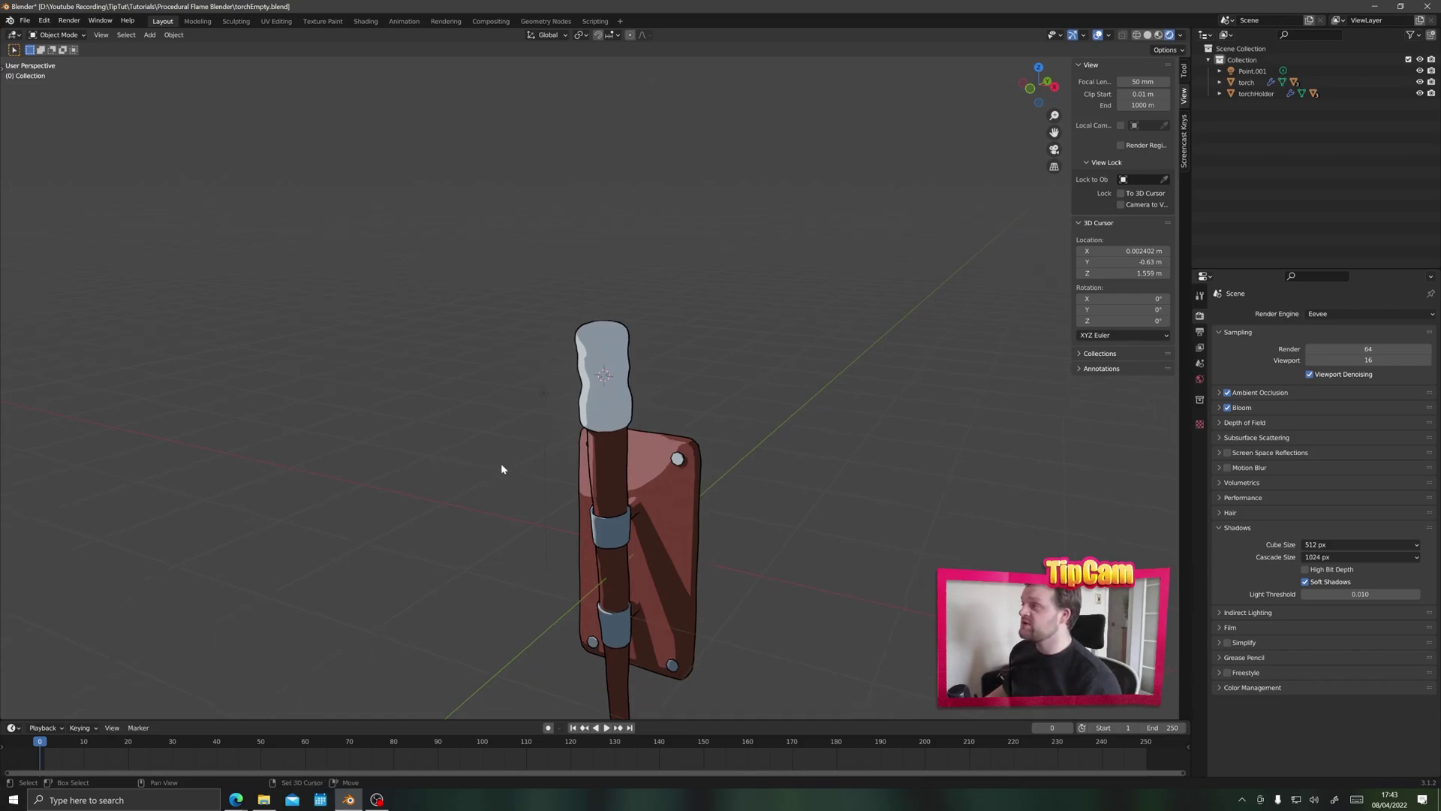
pyautogui.keyDown('shift'); pyautogui.moveTo(501, 468); pyautogui.dragTo(582, 475, button='middle'); pyautogui.keyUp('shift')
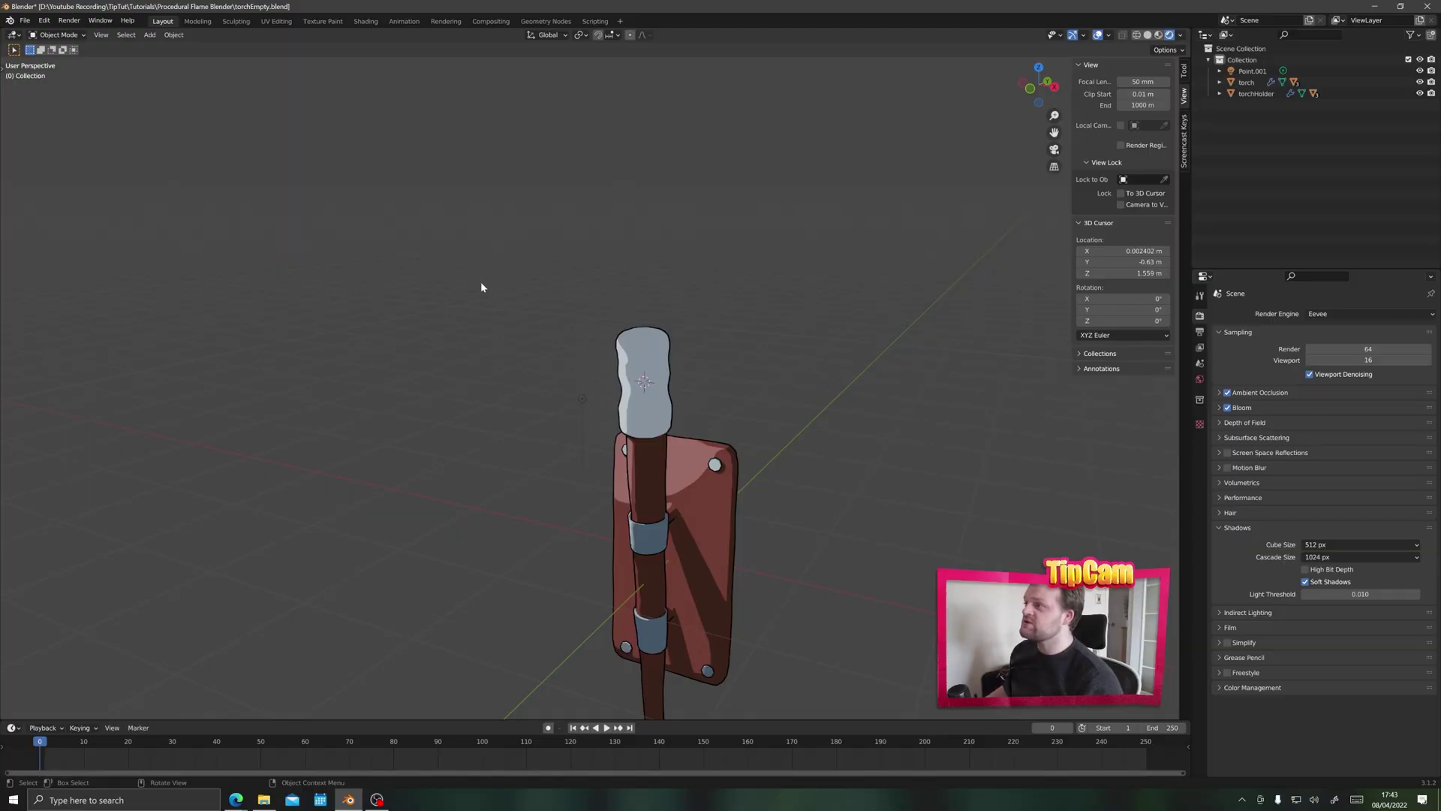
pyautogui.hotkey('shift', 'a')
pyautogui.moveTo(489, 244)
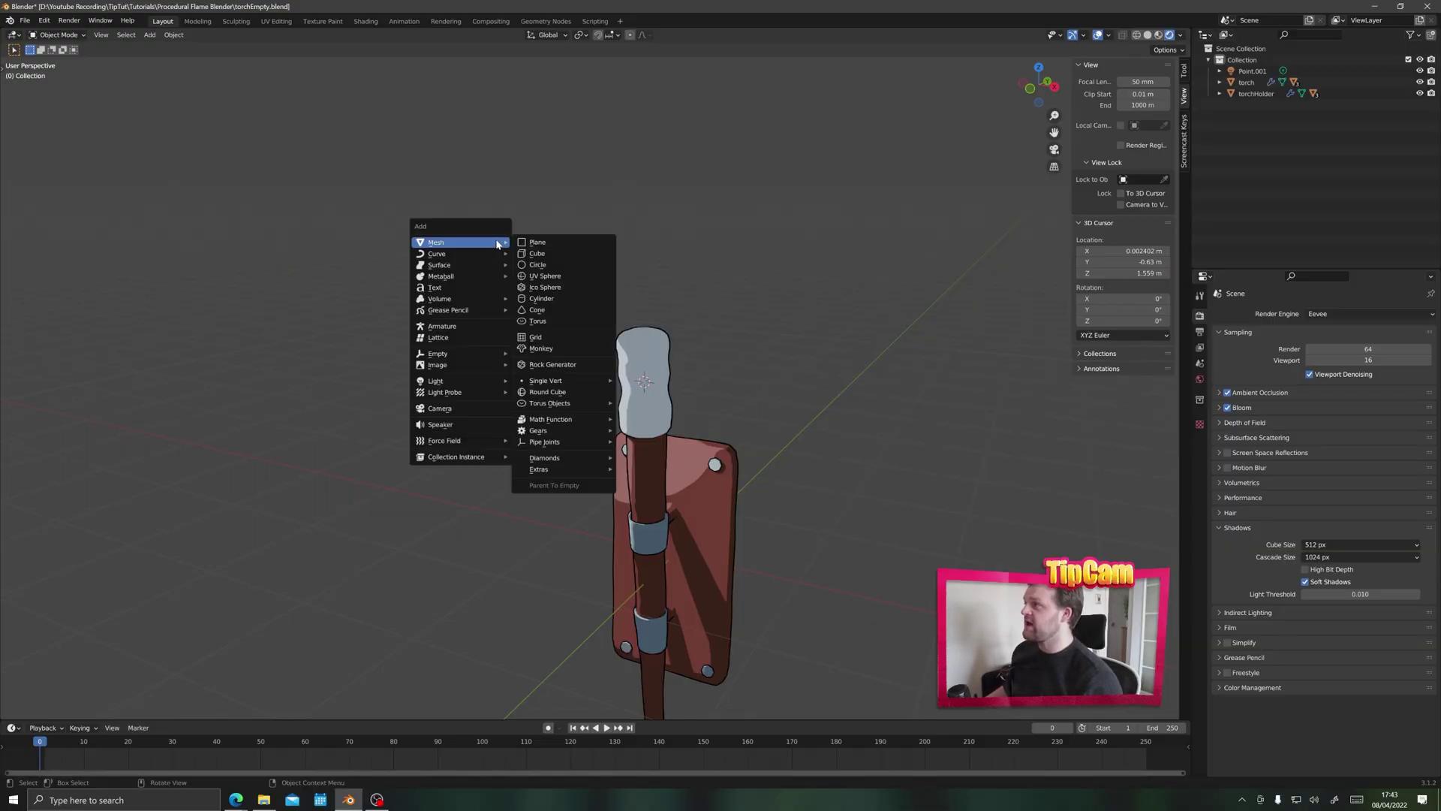
pyautogui.click(563, 286)
pyautogui.press('n')
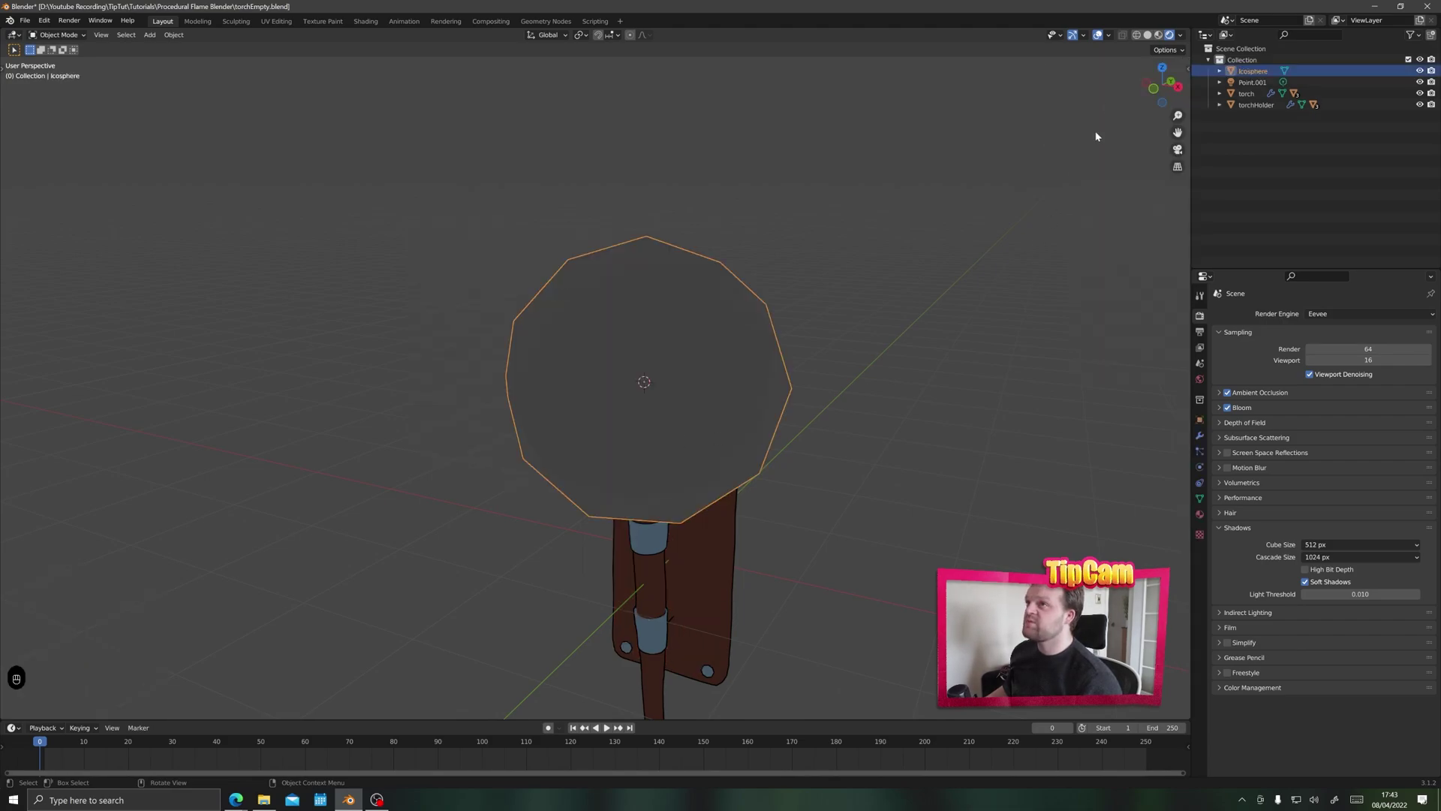
# Step: In solid shading, scale the ico sphere to about 0.49 and raise it about 0.35 m along Z above the torch head
pyautogui.click(1148, 36)
pyautogui.moveTo(512, 546); pyautogui.dragTo(804, 451, button='middle')
pyautogui.press('s')
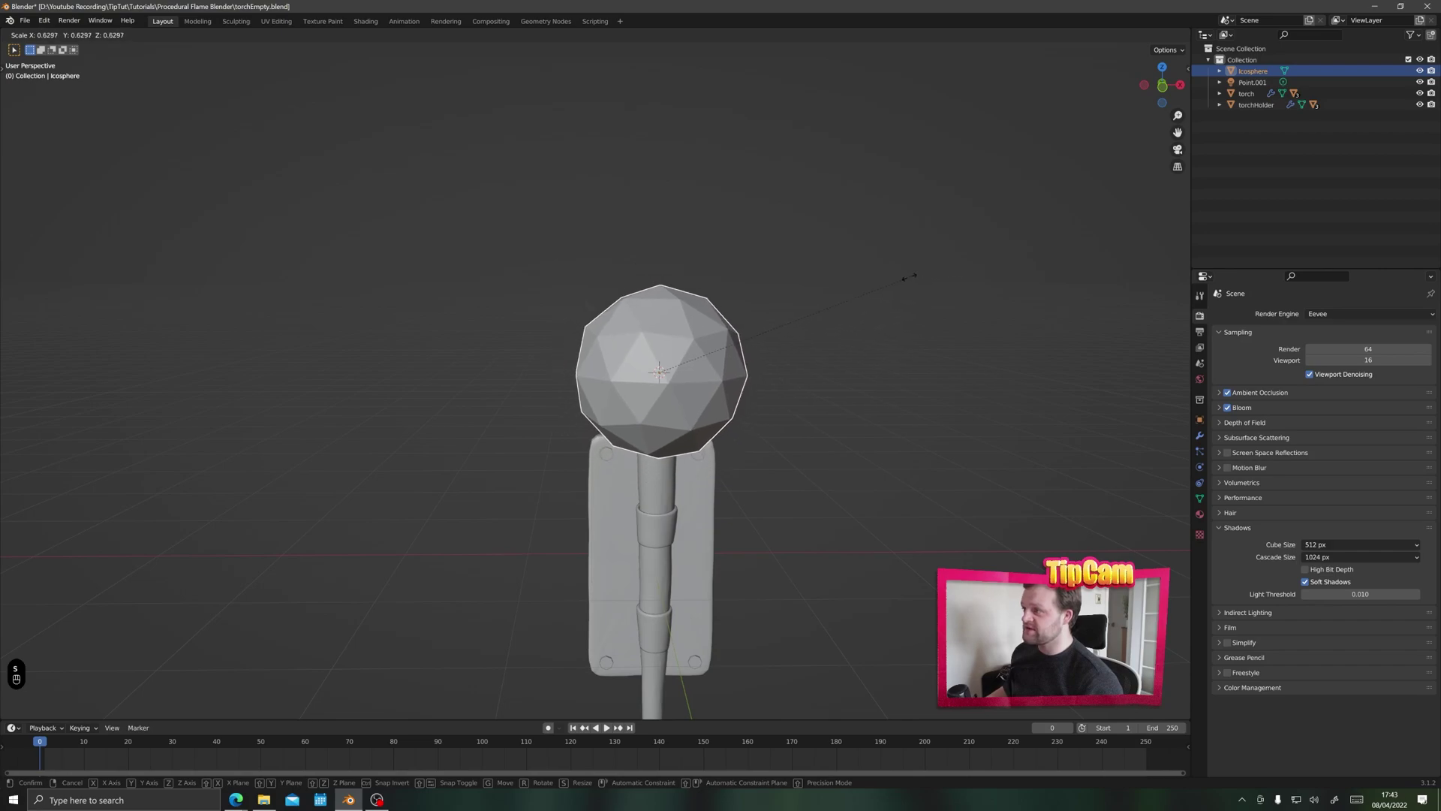
pyautogui.click(861, 404)
pyautogui.press('g')
pyautogui.press('z')
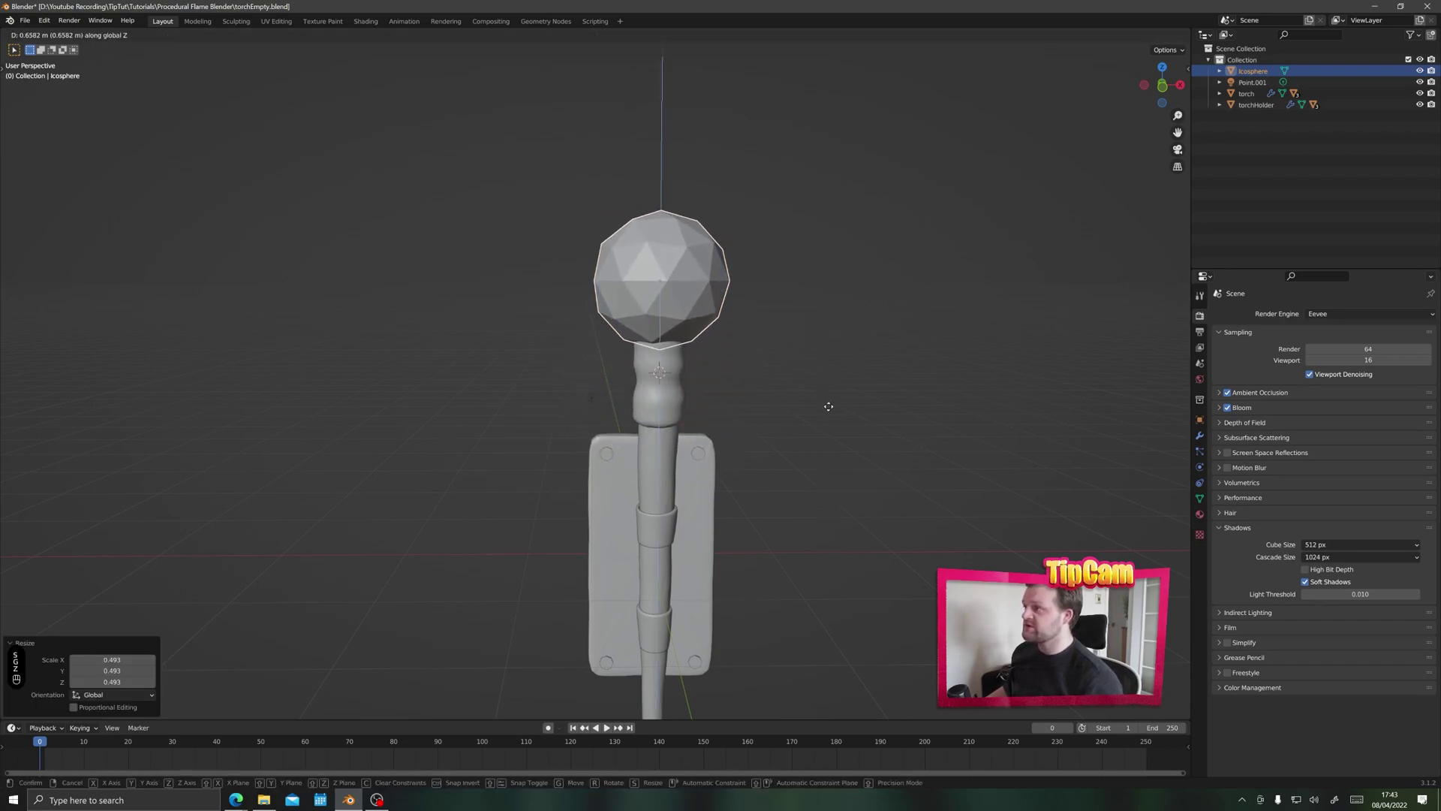
pyautogui.click(824, 442)
# Step: Apply the ico sphere's scale
pyautogui.keyDown('shift'); pyautogui.moveTo(776, 374); pyautogui.dragTo(694, 391, button='middle'); pyautogui.keyUp('shift')
pyautogui.hotkey('ctrl', 'a')
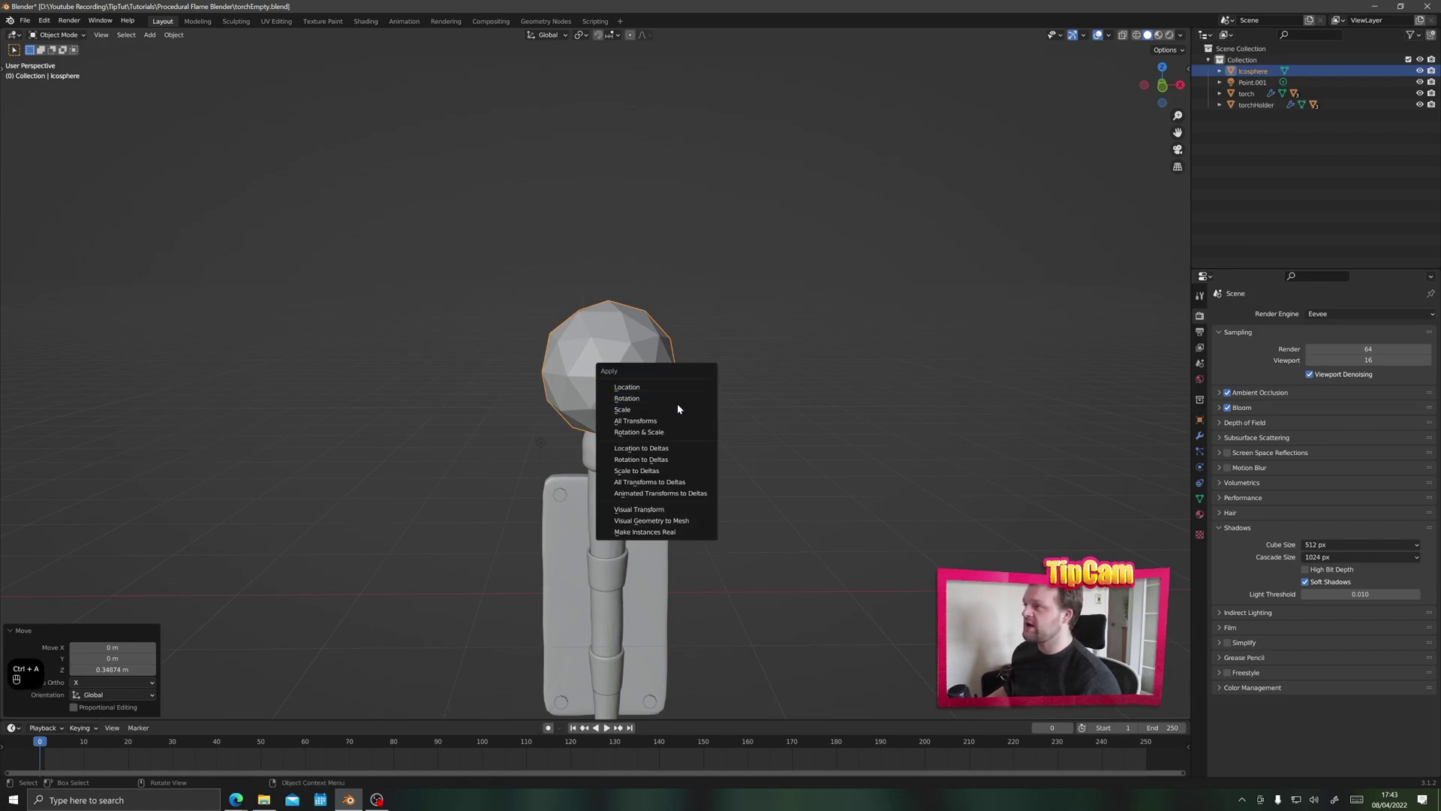
pyautogui.click(674, 407)
pyautogui.moveTo(711, 404); pyautogui.dragTo(684, 406, button='middle')
# Step: Enter Edit Mode on the ico sphere and enable proportional editing
pyautogui.press('Tab')
pyautogui.keyDown('shift'); pyautogui.moveTo(600, 386); pyautogui.dragTo(600, 422, button='middle'); pyautogui.keyUp('shift')
pyautogui.scroll(1, 598, 444)
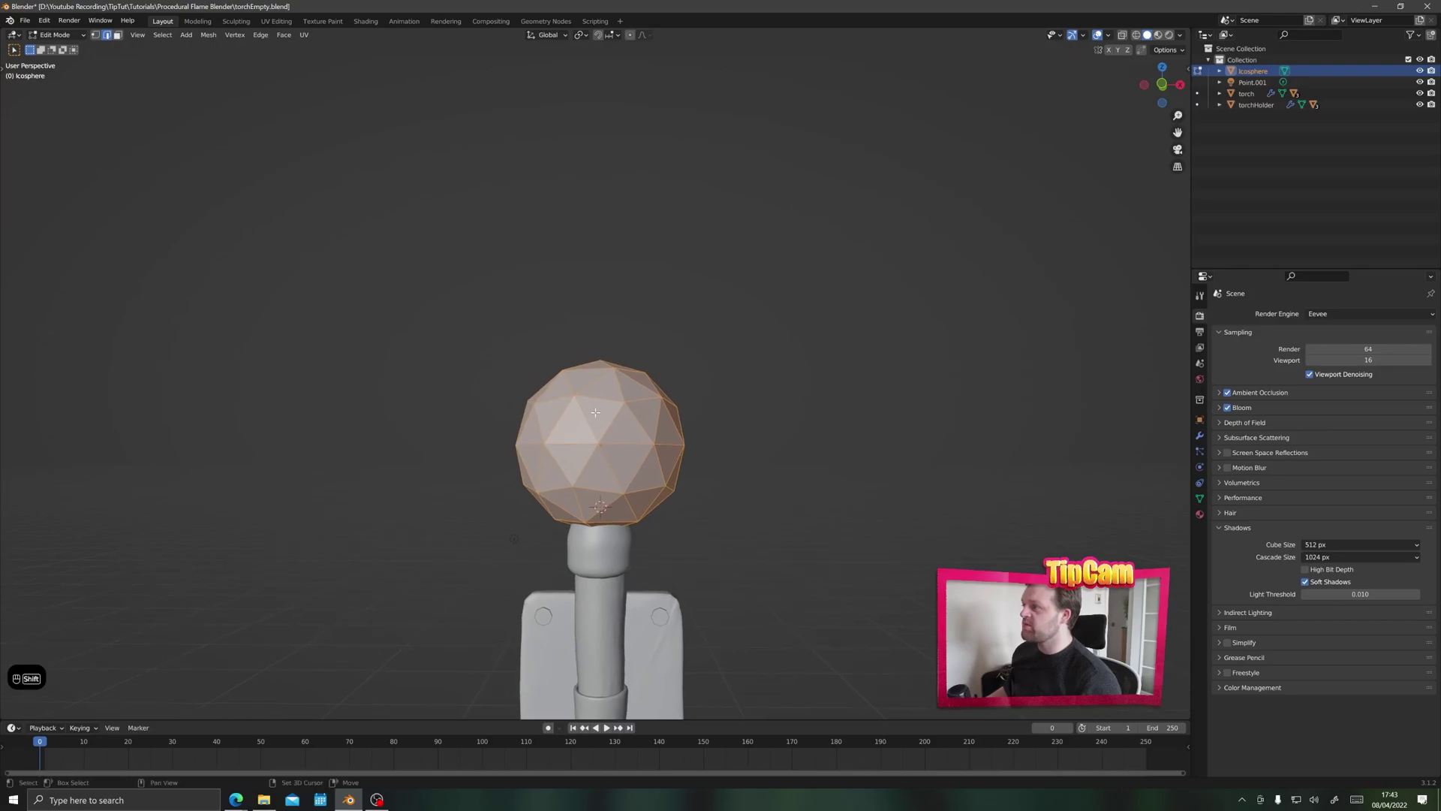
pyautogui.click(631, 35)
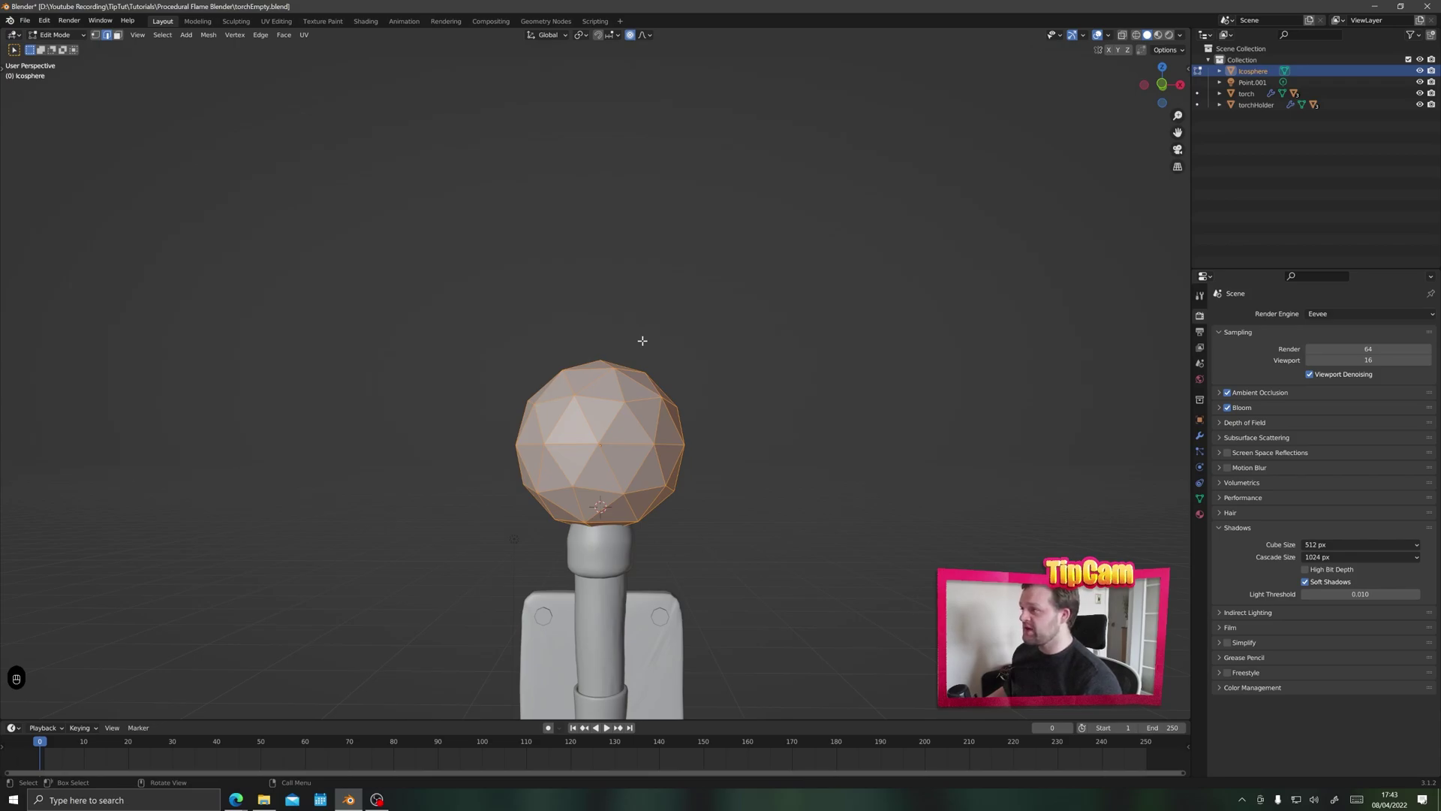
# Step: Pull the sphere's top faces up about 0.39 m with smooth proportional falloff and a proportional size of about 0.51
pyautogui.moveTo(584, 337); pyautogui.dragTo(601, 373, button='middle')
pyautogui.click(599, 390)
pyautogui.keyDown('shift'); pyautogui.click(616, 410); pyautogui.keyUp('shift')
pyautogui.keyDown('shift'); pyautogui.click(616, 397); pyautogui.keyUp('shift')
pyautogui.keyDown('shift'); pyautogui.click(597, 393); pyautogui.keyUp('shift')
pyautogui.press('g')
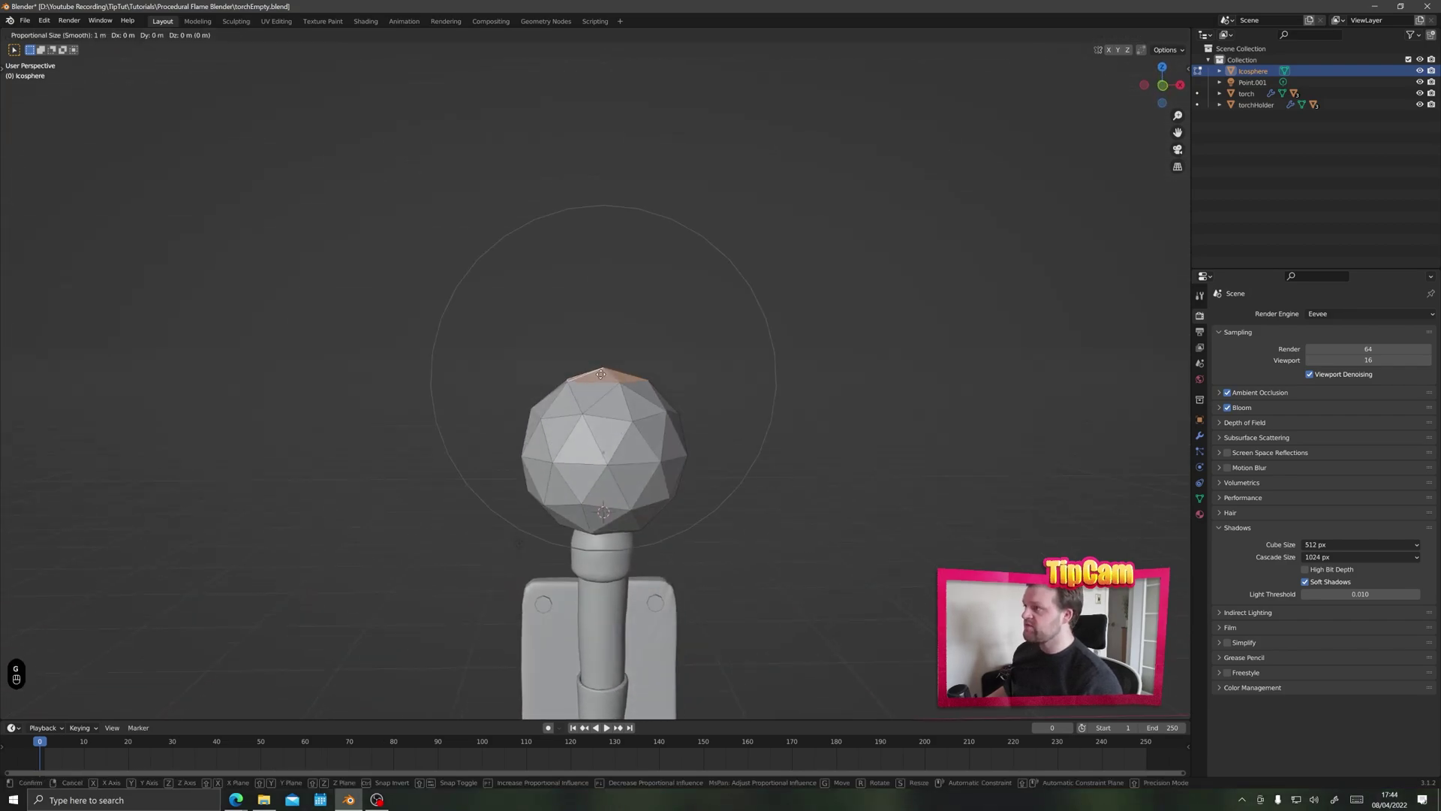
pyautogui.scroll(6, 601, 374)
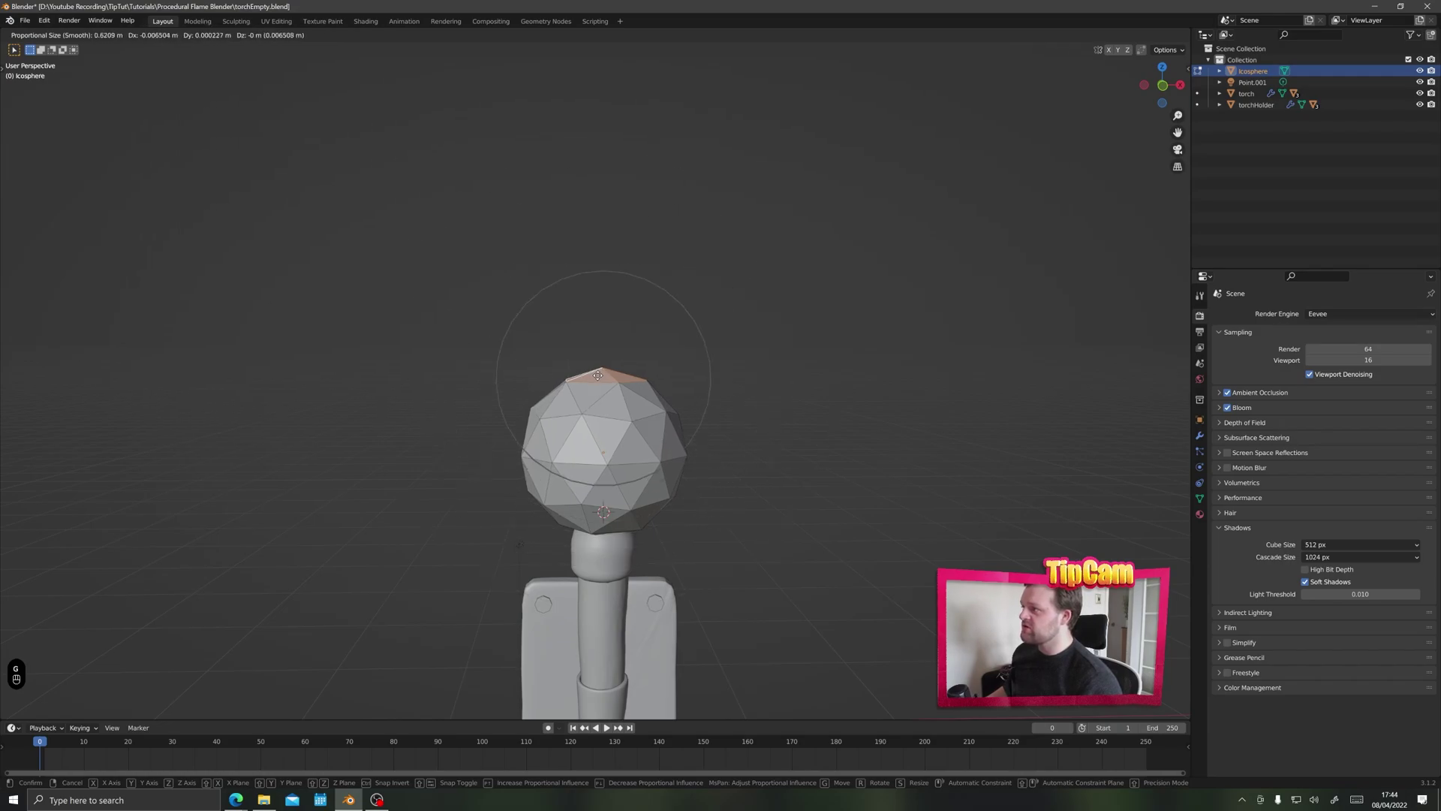
pyautogui.scroll(1, 597, 375)
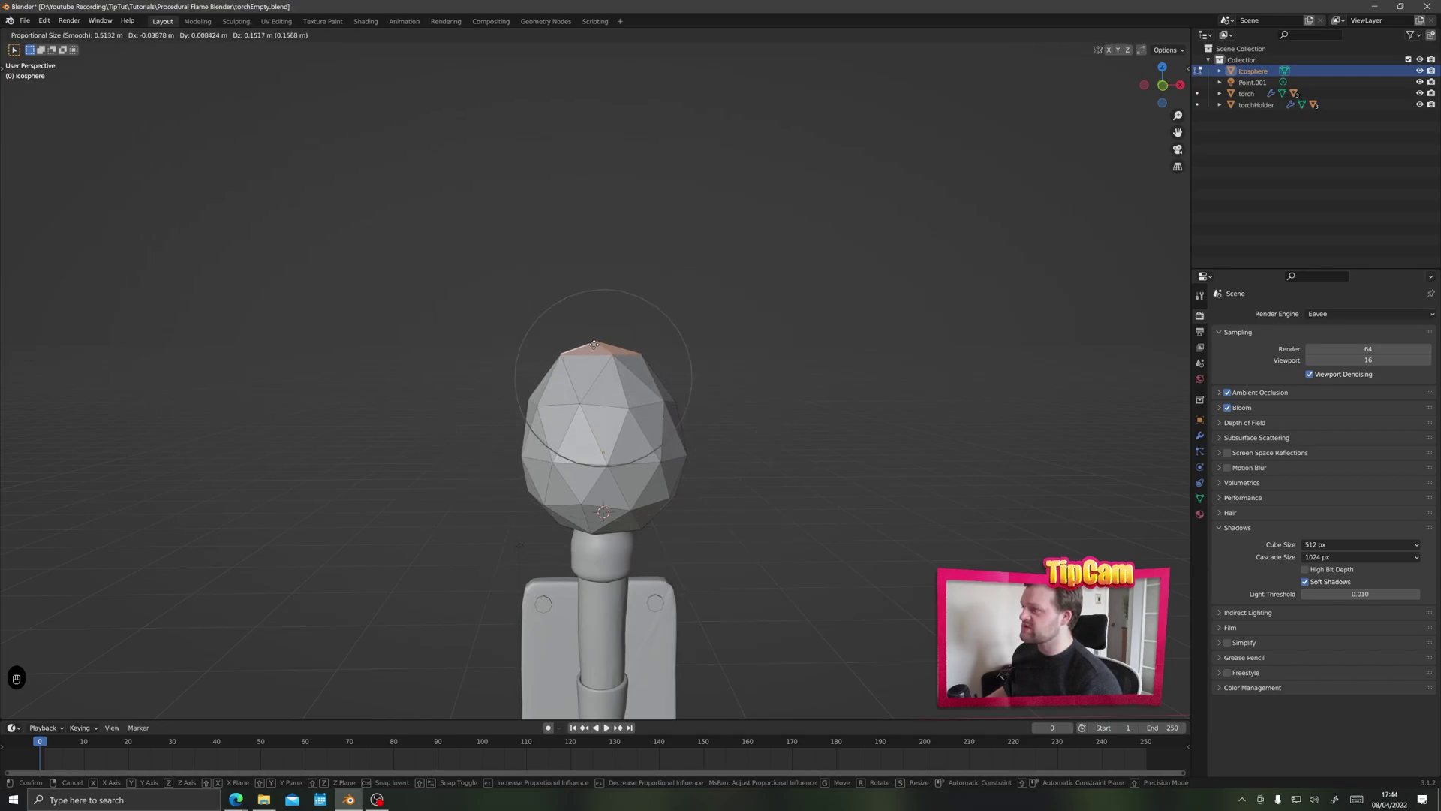
pyautogui.click(597, 305)
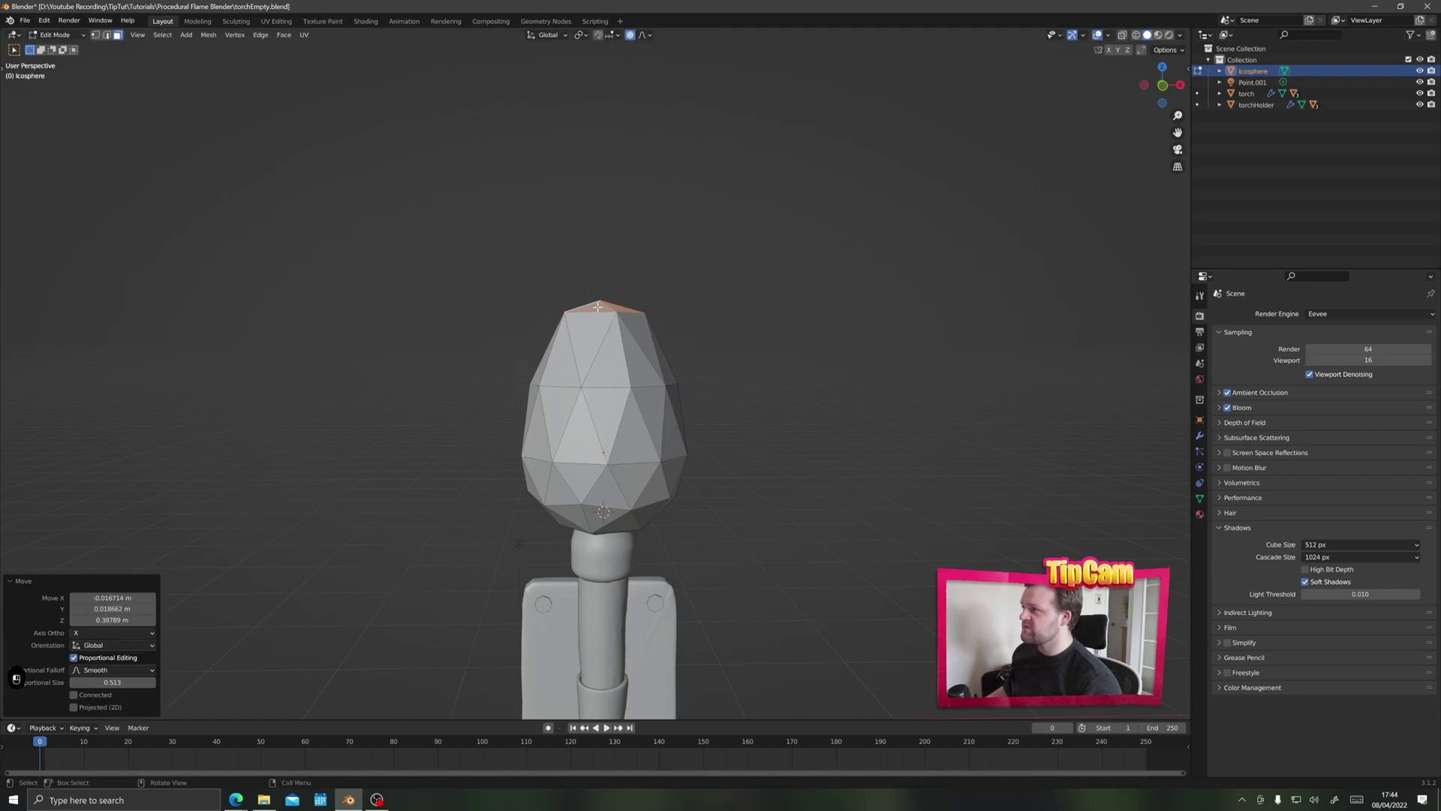
# Step: Raise the top faces about 0.08 m more with proportional size about 0.26, scale them to about 0.62, and return to Object Mode
pyautogui.keyDown('shift'); pyautogui.moveTo(598, 306); pyautogui.dragTo(592, 402, button='middle'); pyautogui.keyUp('shift')
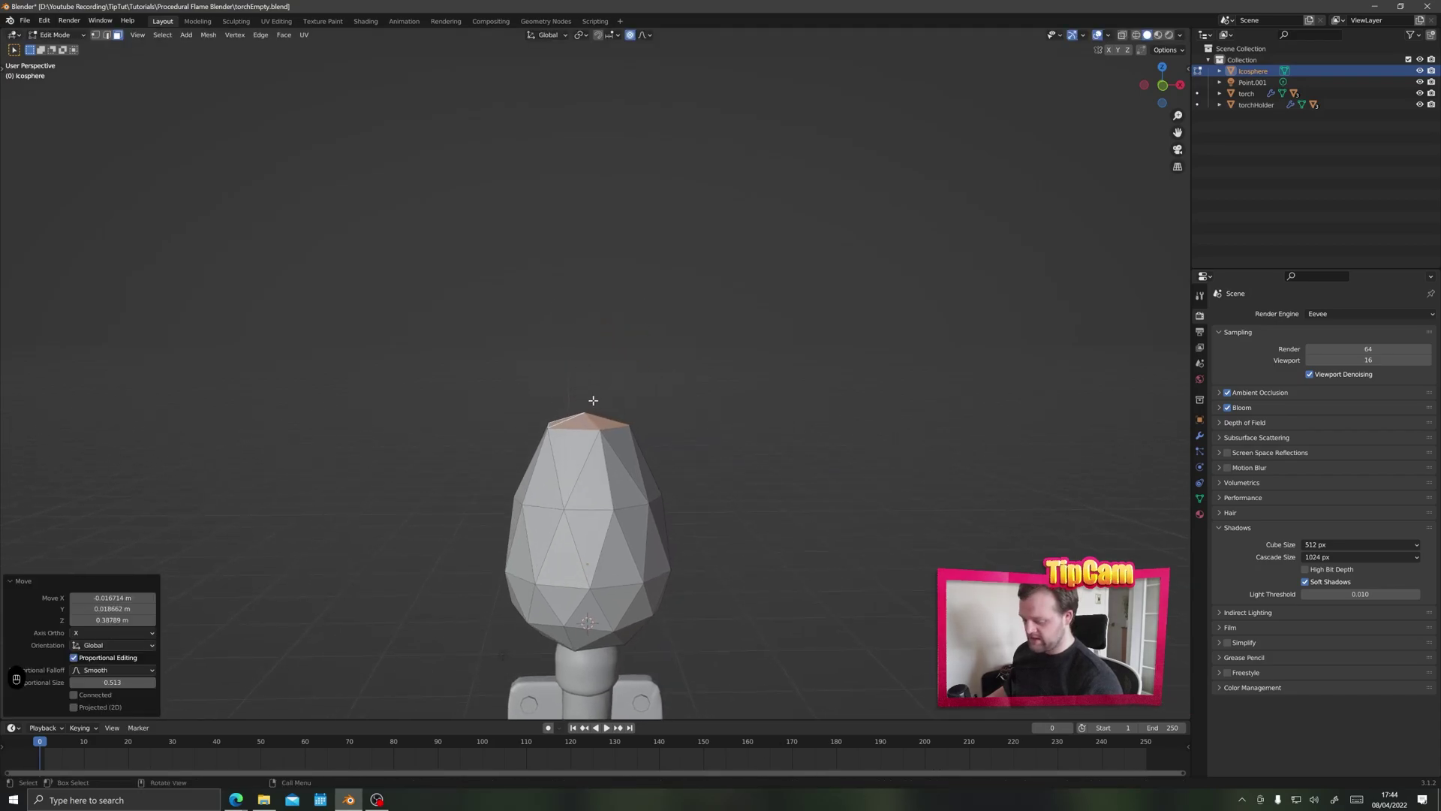
pyautogui.press('g')
pyautogui.scroll(7, 593, 401)
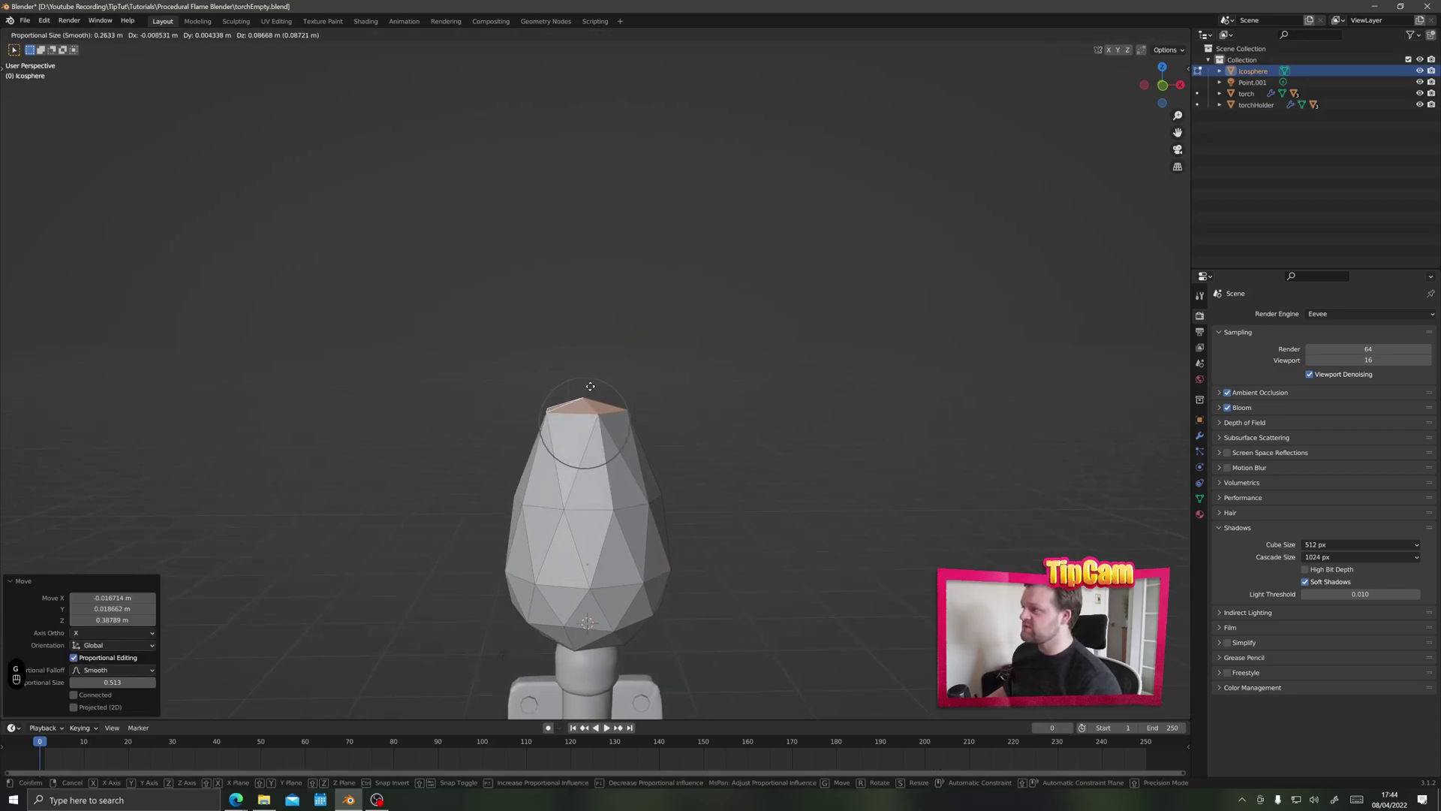
pyautogui.click(590, 390)
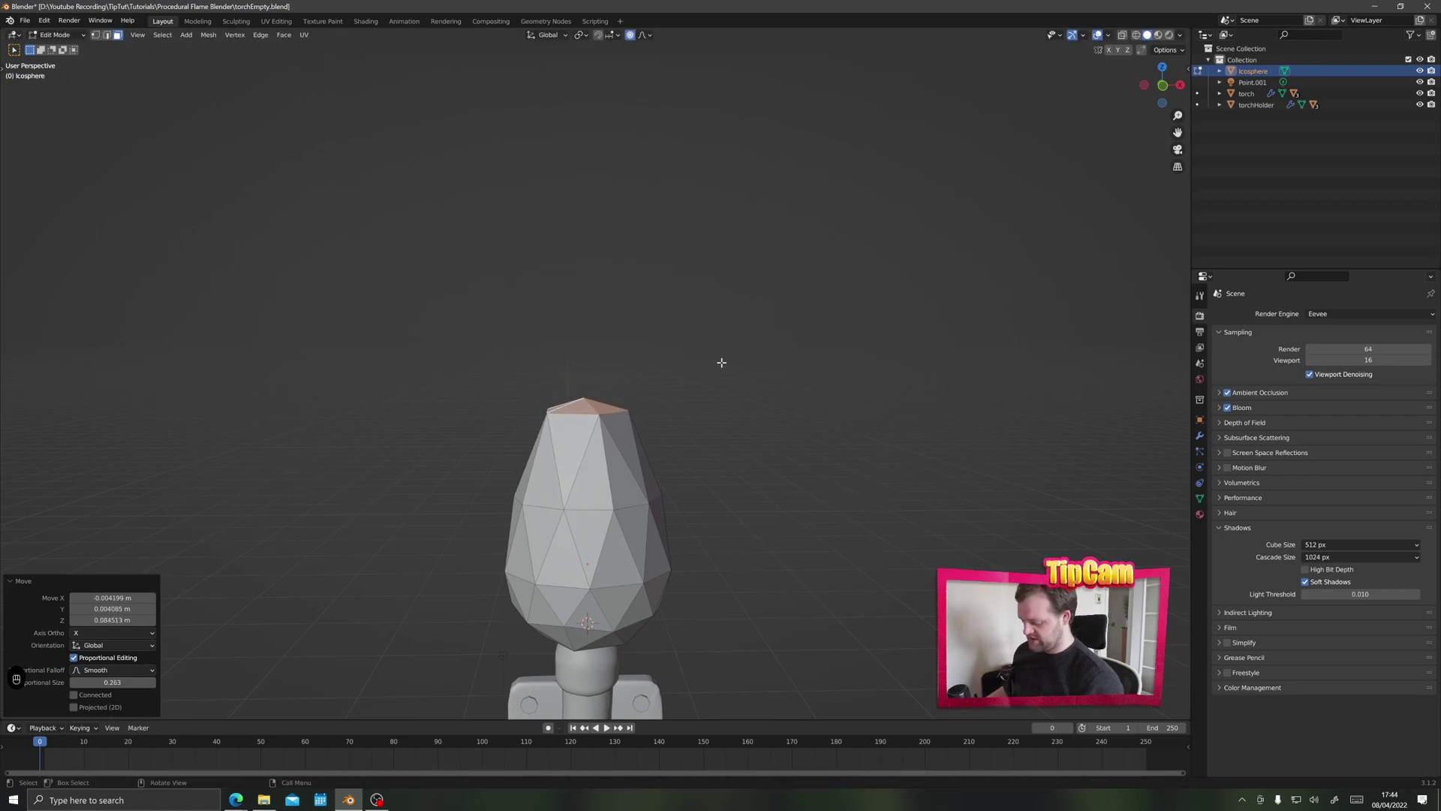
pyautogui.press('s')
pyautogui.click(671, 376)
pyautogui.keyDown('shift'); pyautogui.moveTo(670, 376); pyautogui.dragTo(637, 224, button='middle'); pyautogui.keyUp('shift')
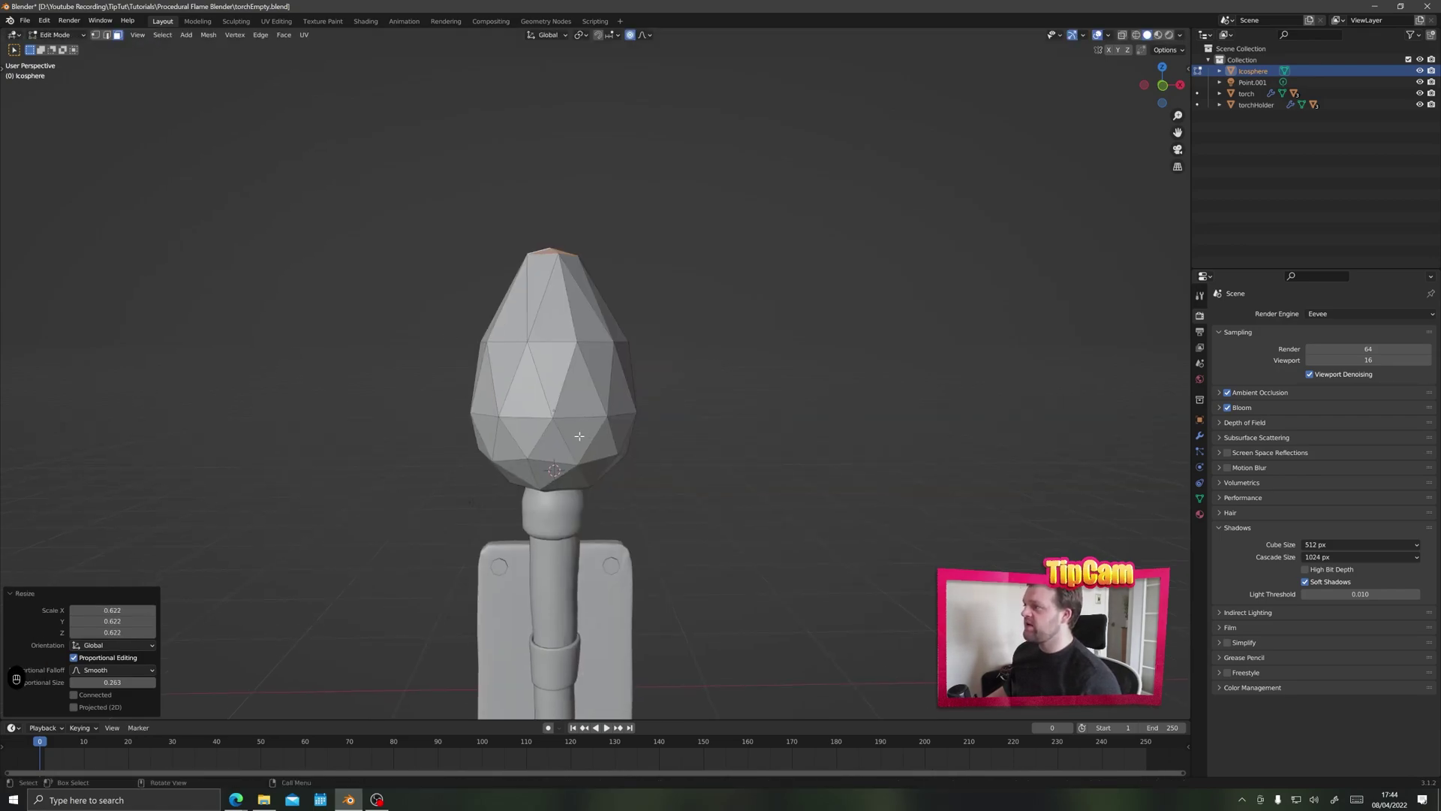
pyautogui.moveTo(579, 436)
pyautogui.mouseDown(button='middle')
pyautogui.moveTo(434, 421)
pyautogui.moveTo(694, 466)
pyautogui.moveTo(653, 439)
pyautogui.moveTo(578, 435)
pyautogui.mouseUp(button='middle')
pyautogui.press('Tab')
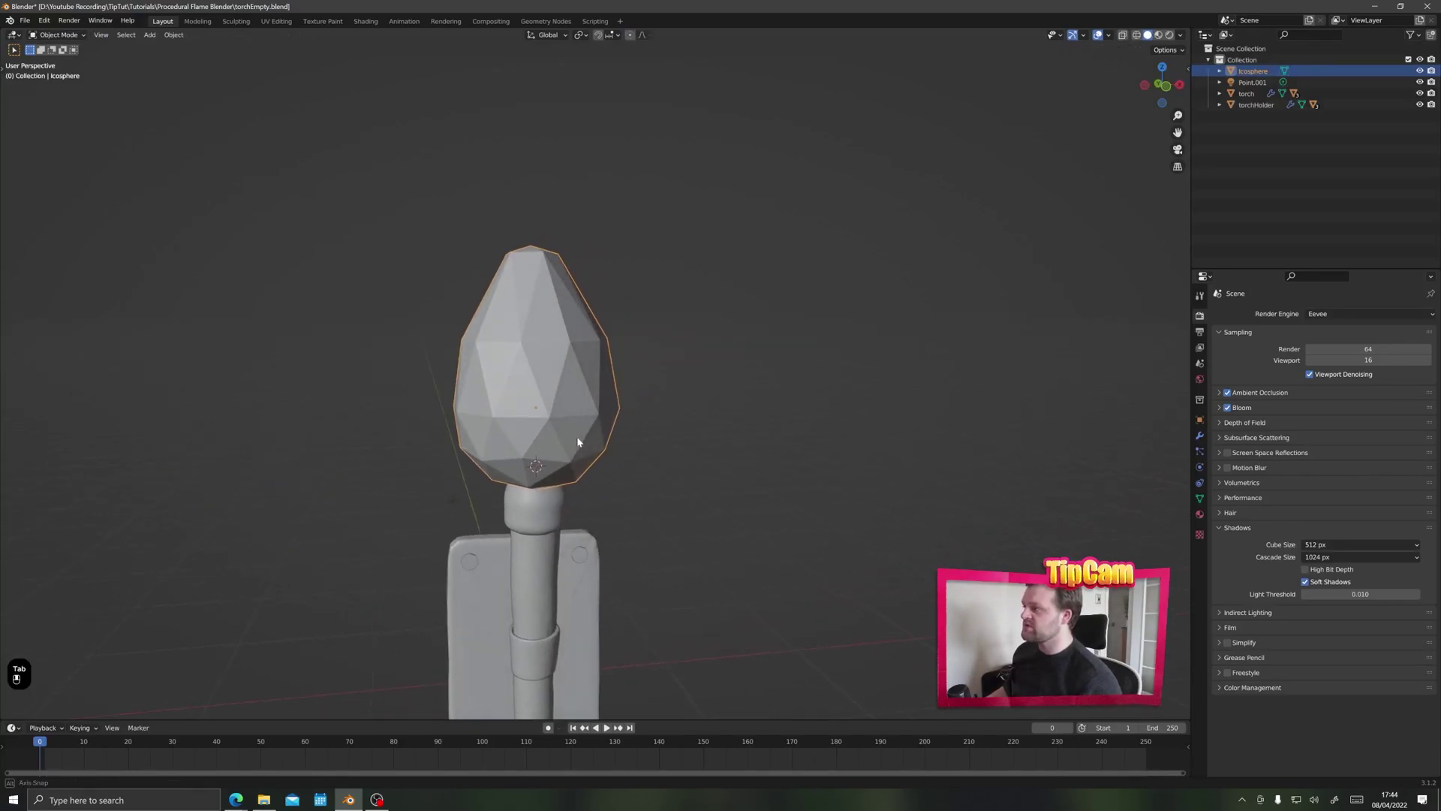
# Step: Add a Subdivision Surface modifier to the ico sphere and raise its viewport subdivision level
pyautogui.click(1198, 437)
pyautogui.click(1250, 314)
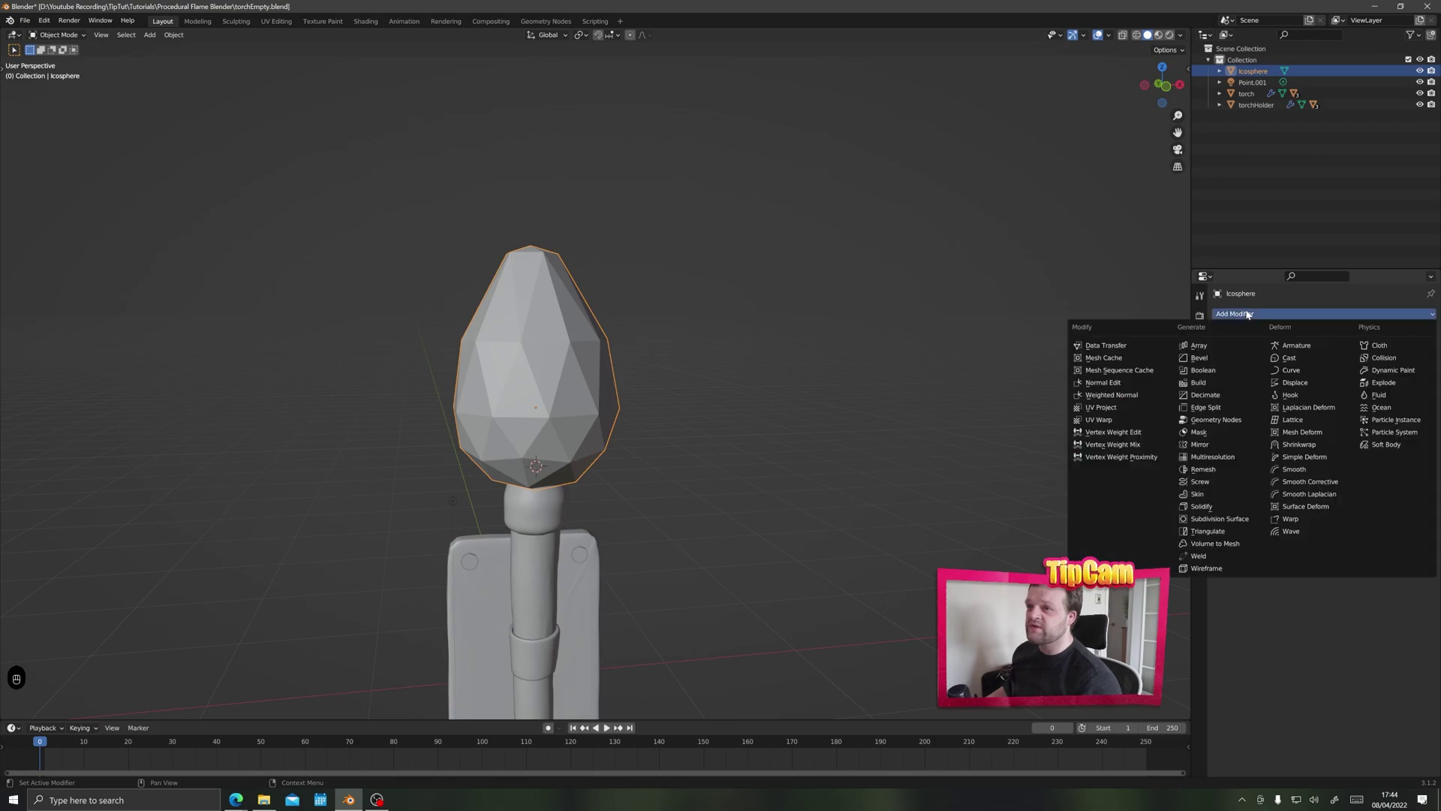
pyautogui.click(1221, 520)
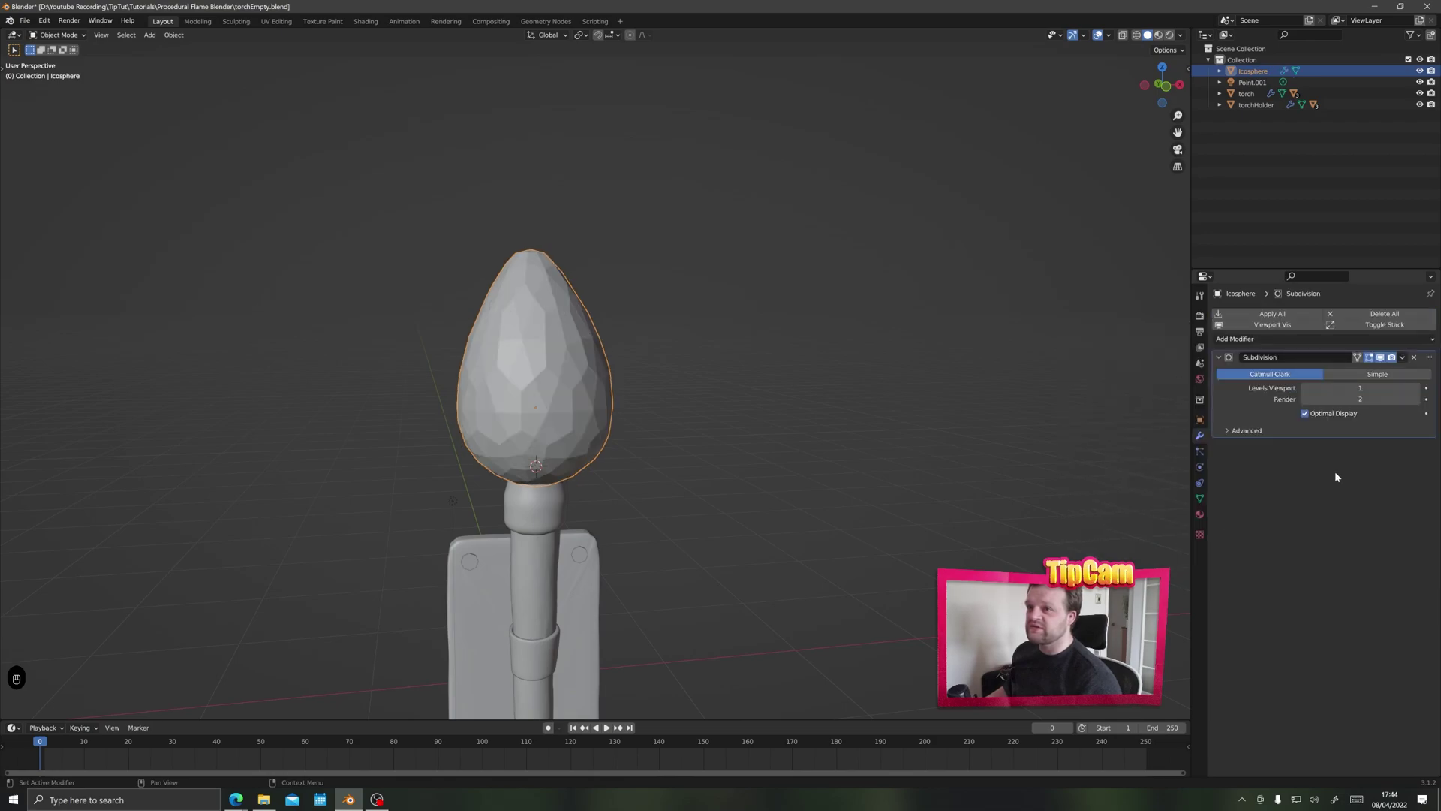
pyautogui.click(1418, 392)
pyautogui.click(1418, 392)
# Step: Shade the flame mesh smooth
pyautogui.moveTo(708, 412); pyautogui.dragTo(663, 409, button='middle')
pyautogui.rightClick(512, 353)
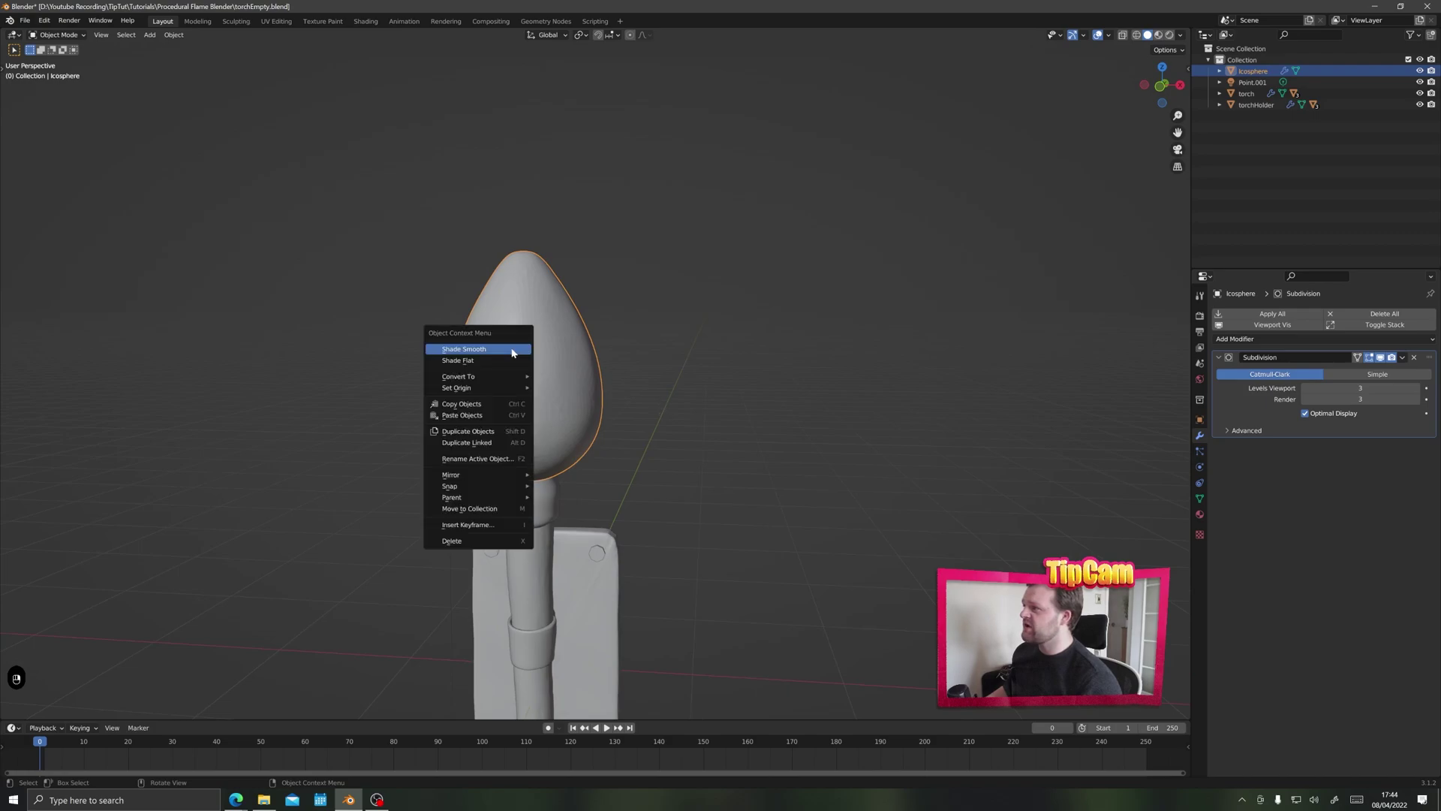
pyautogui.click(512, 353)
pyautogui.moveTo(386, 393); pyautogui.dragTo(616, 405, button='middle')
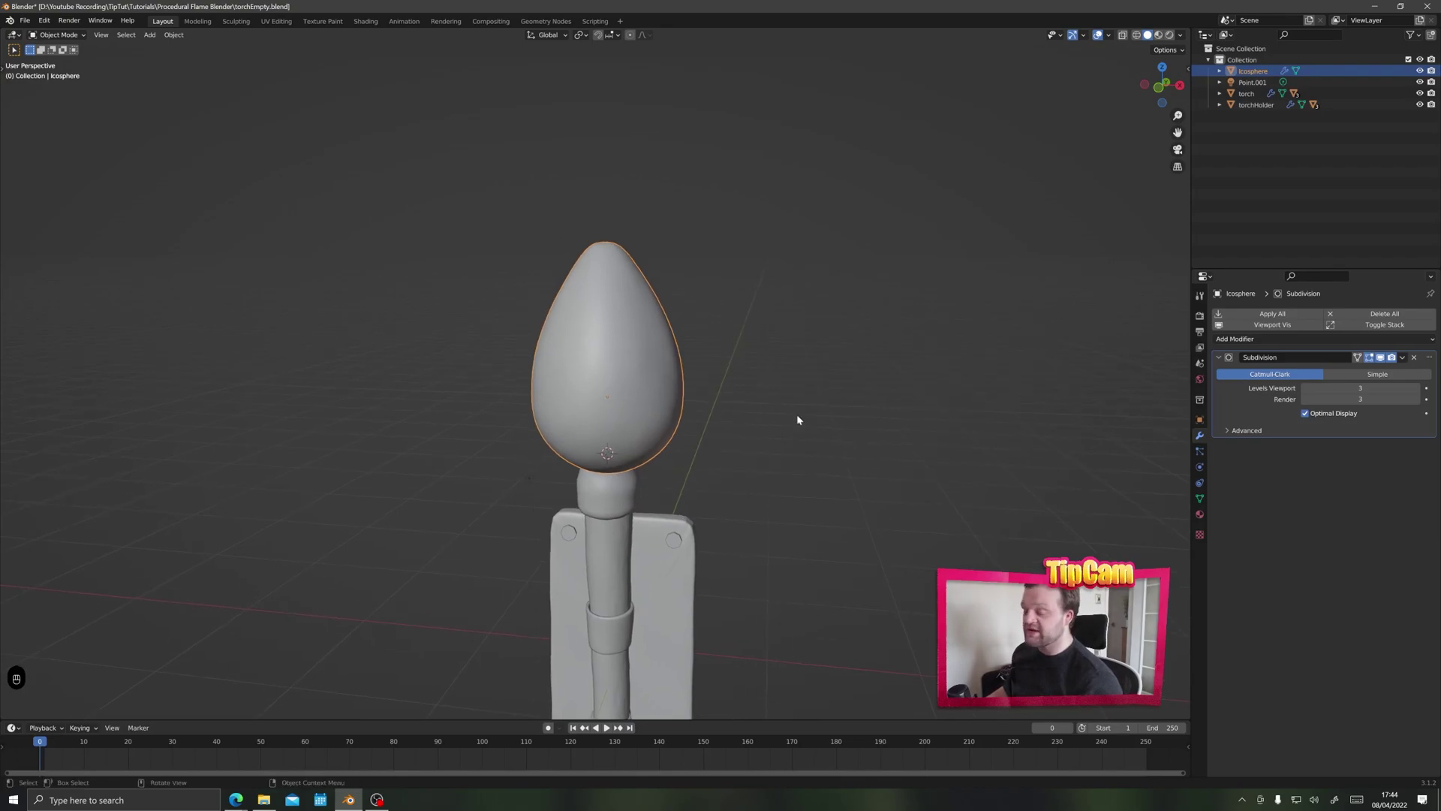
# Step: Add a Displace modifier to the flame mesh with a new texture named "Flame Ripple"
pyautogui.click(1258, 334)
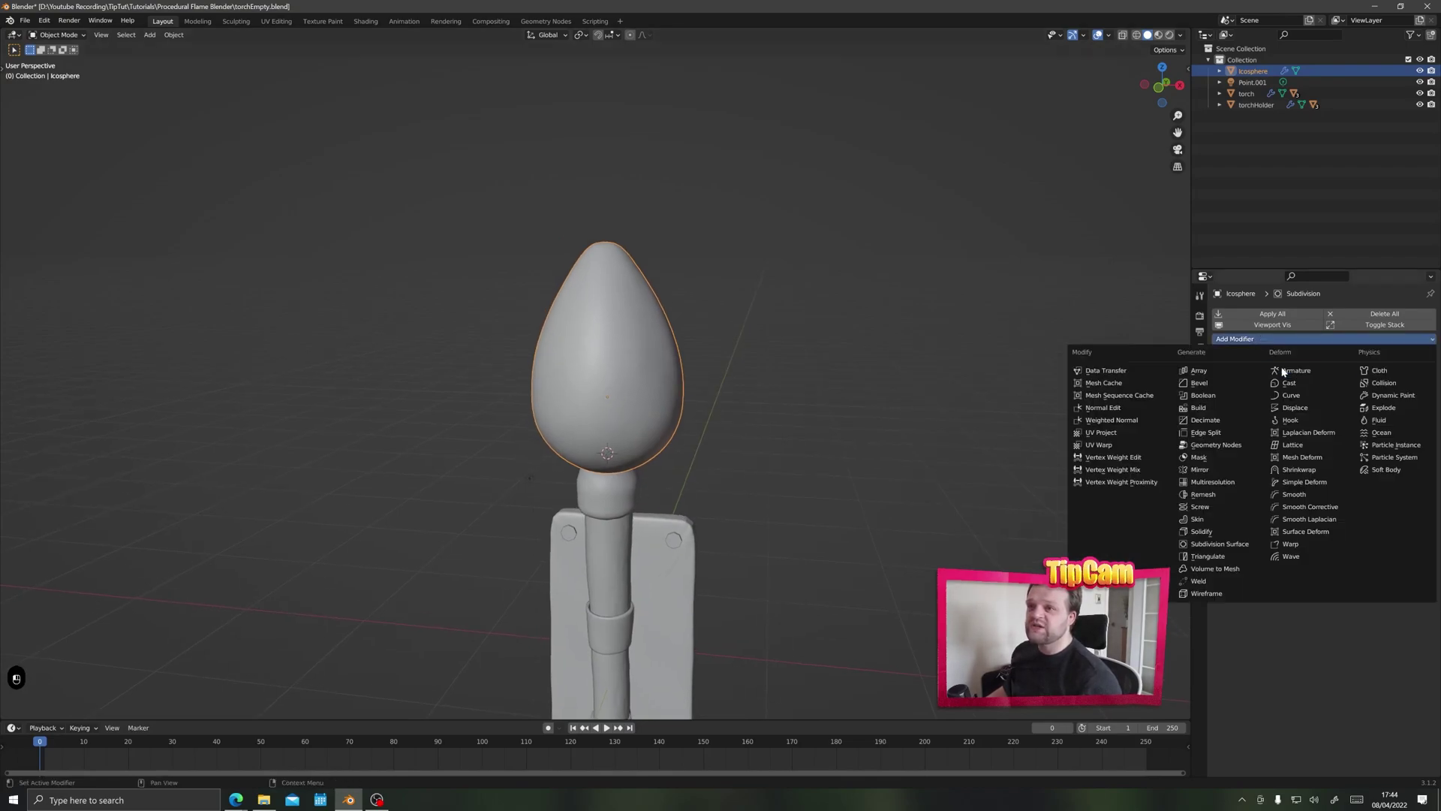
pyautogui.click(1293, 408)
pyautogui.click(1243, 463)
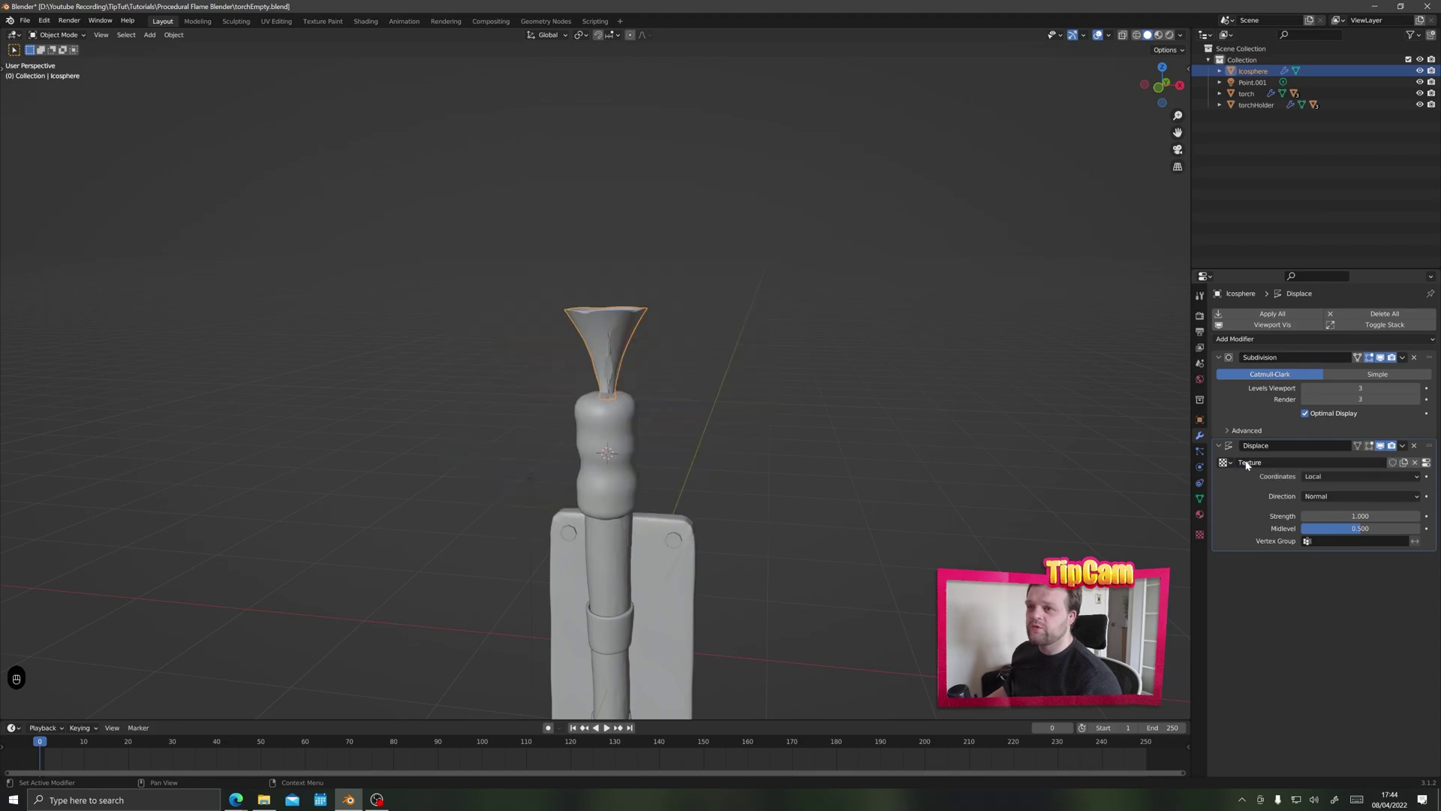
pyautogui.doubleClick(1248, 463)
pyautogui.write('Flame Ripp')
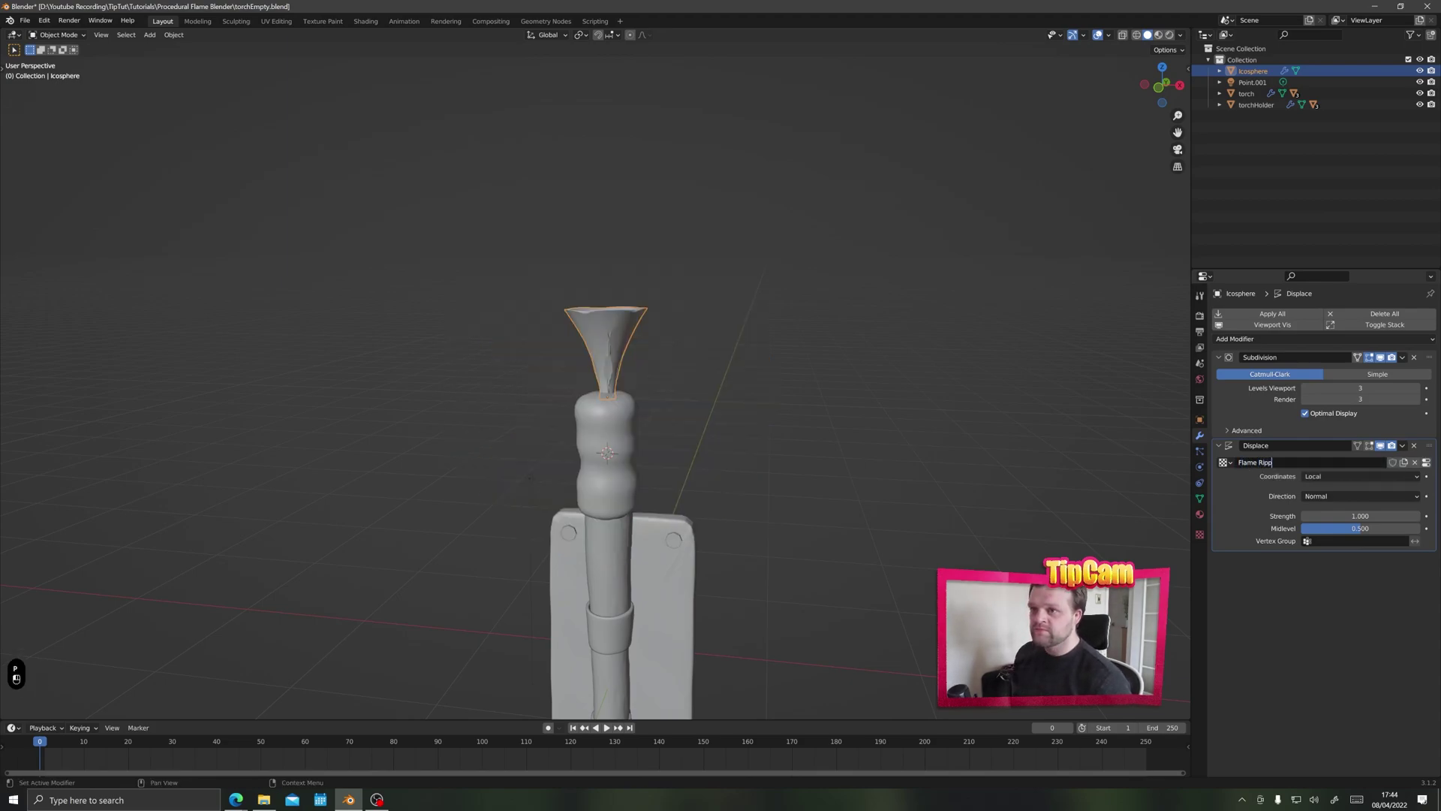
pyautogui.write('le')
pyautogui.press('Return')
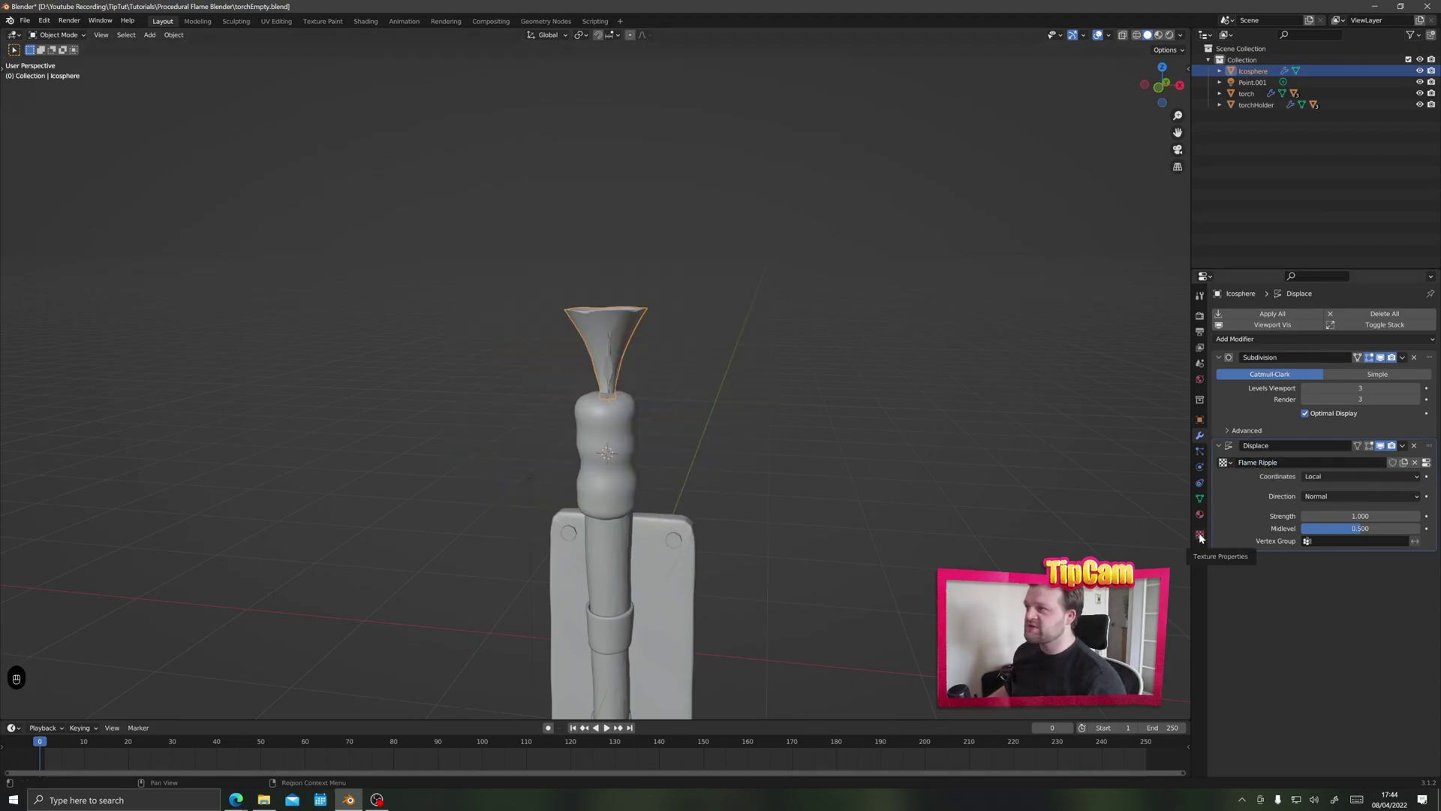
# Step: Set the Flame Ripple texture's type to Voronoi
pyautogui.click(1200, 534)
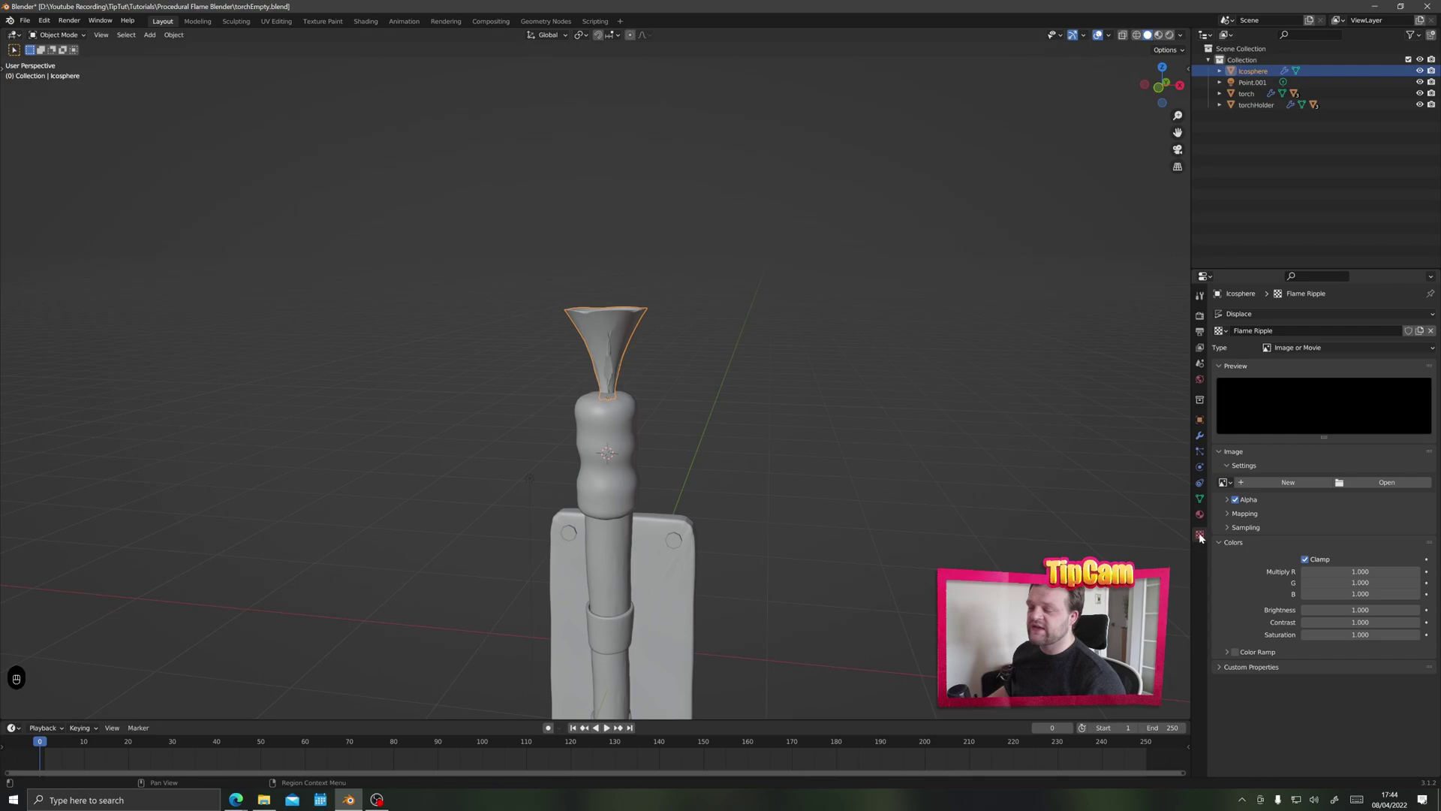
pyautogui.click(1288, 349)
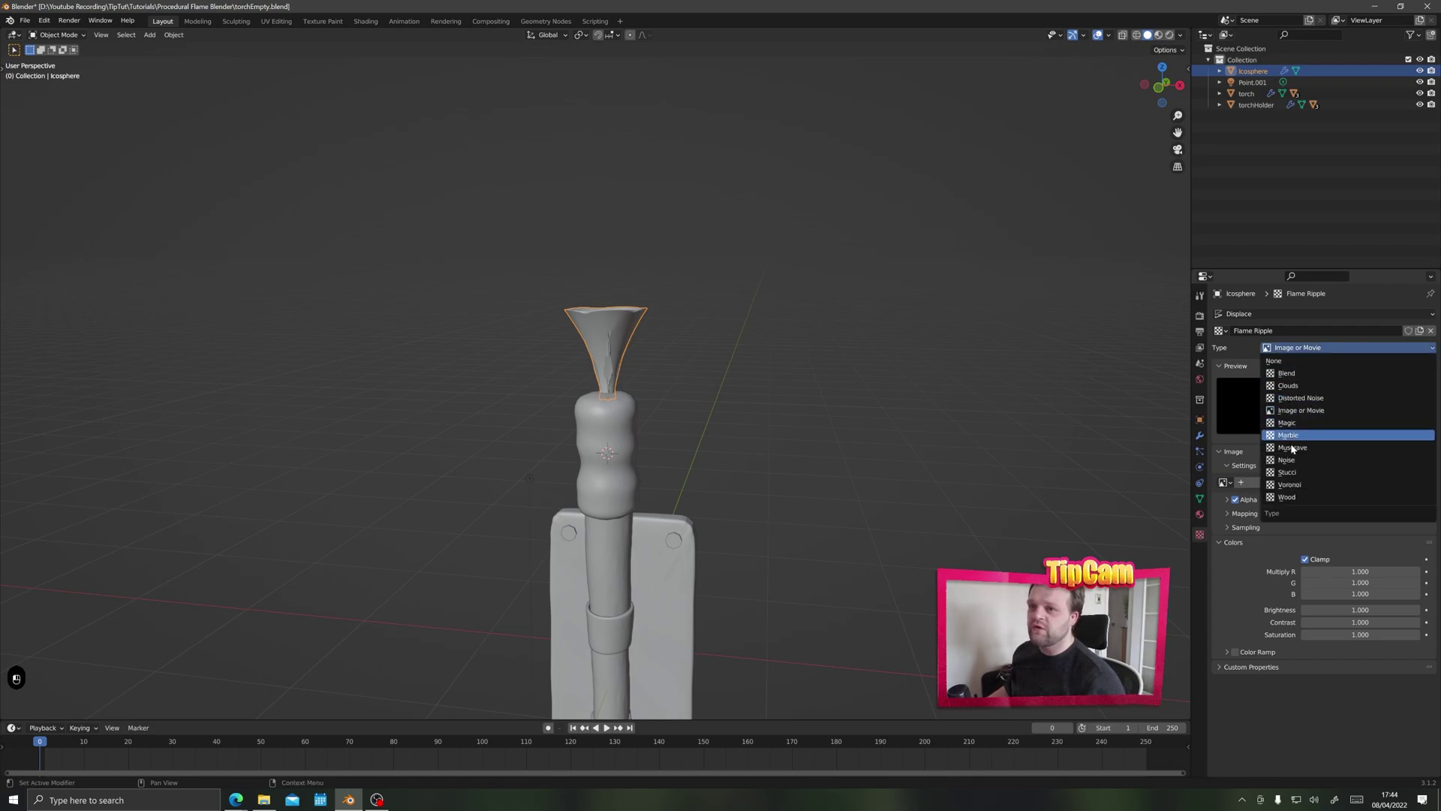
pyautogui.click(1290, 484)
pyautogui.moveTo(757, 548); pyautogui.dragTo(799, 538, button='middle')
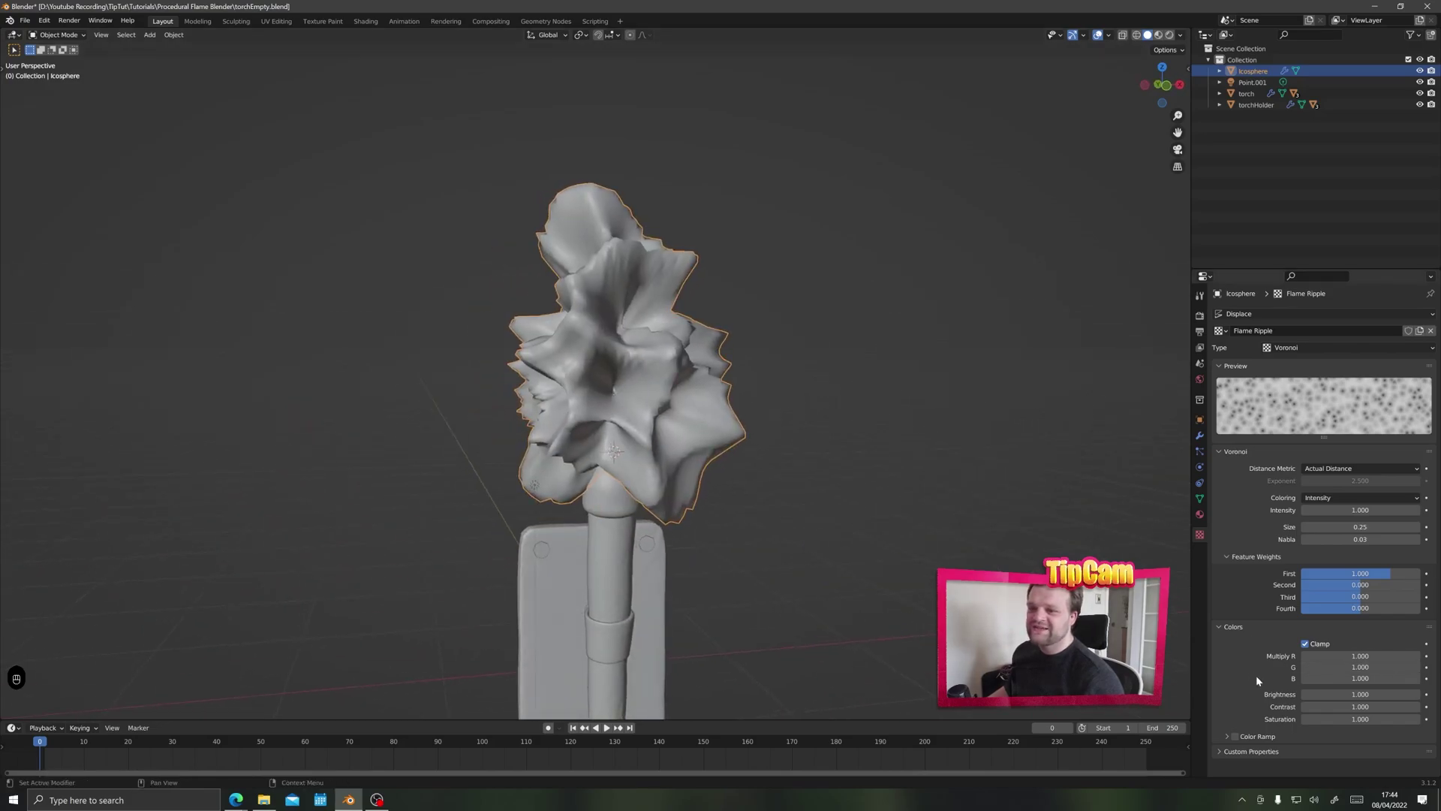
# Step: Set the Voronoi texture's contrast to 0.3 and its size to 0.50
pyautogui.click(1341, 707)
pyautogui.write('.3')
pyautogui.press('Return')
pyautogui.moveTo(626, 578)
pyautogui.mouseDown(button='middle')
pyautogui.moveTo(536, 580)
pyautogui.moveTo(592, 605)
pyautogui.moveTo(623, 590)
pyautogui.mouseUp(button='middle')
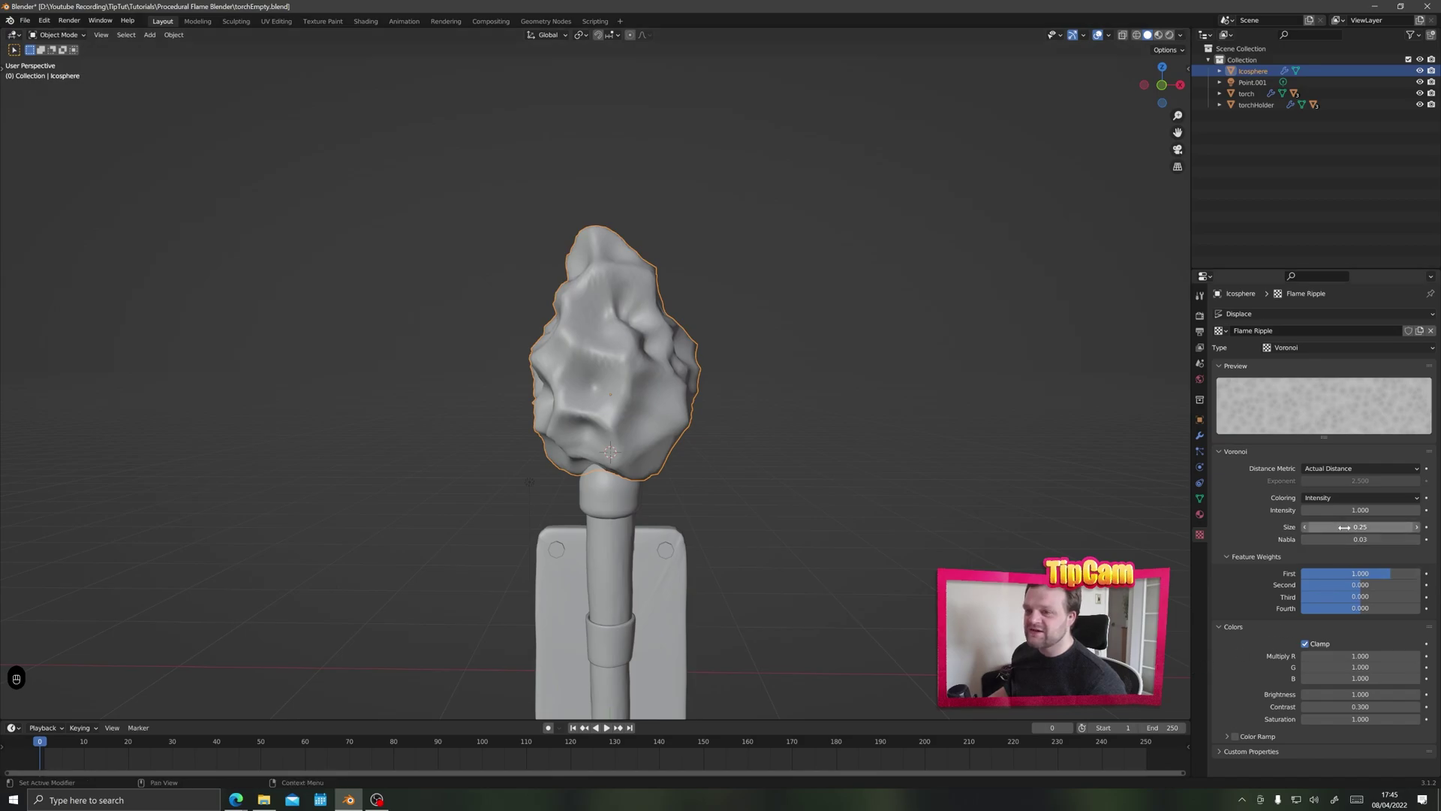
pyautogui.moveTo(1344, 527); pyautogui.dragTo(1294, 522)
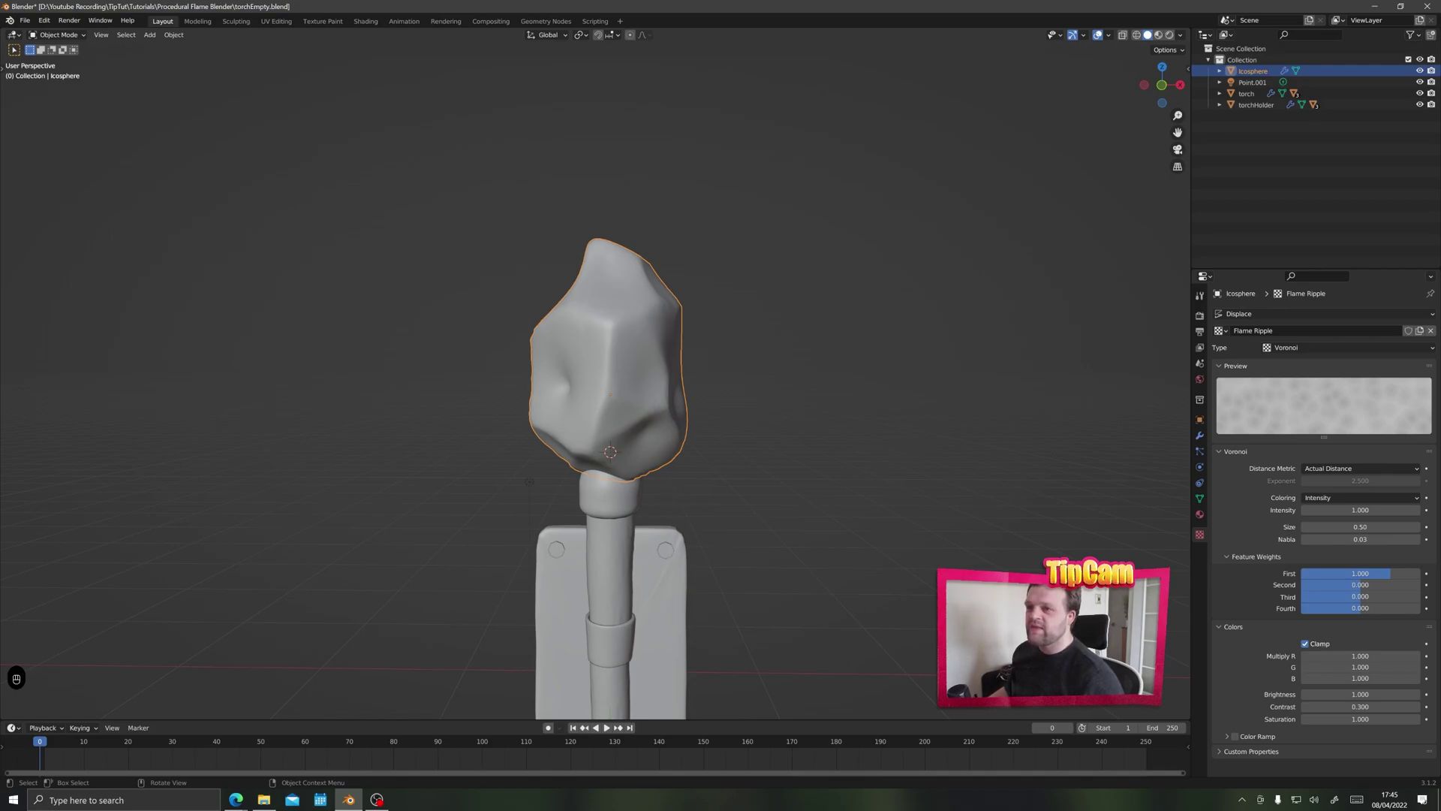
# Step: Set the Displace modifier's texture coordinates to Object
pyautogui.click(1200, 436)
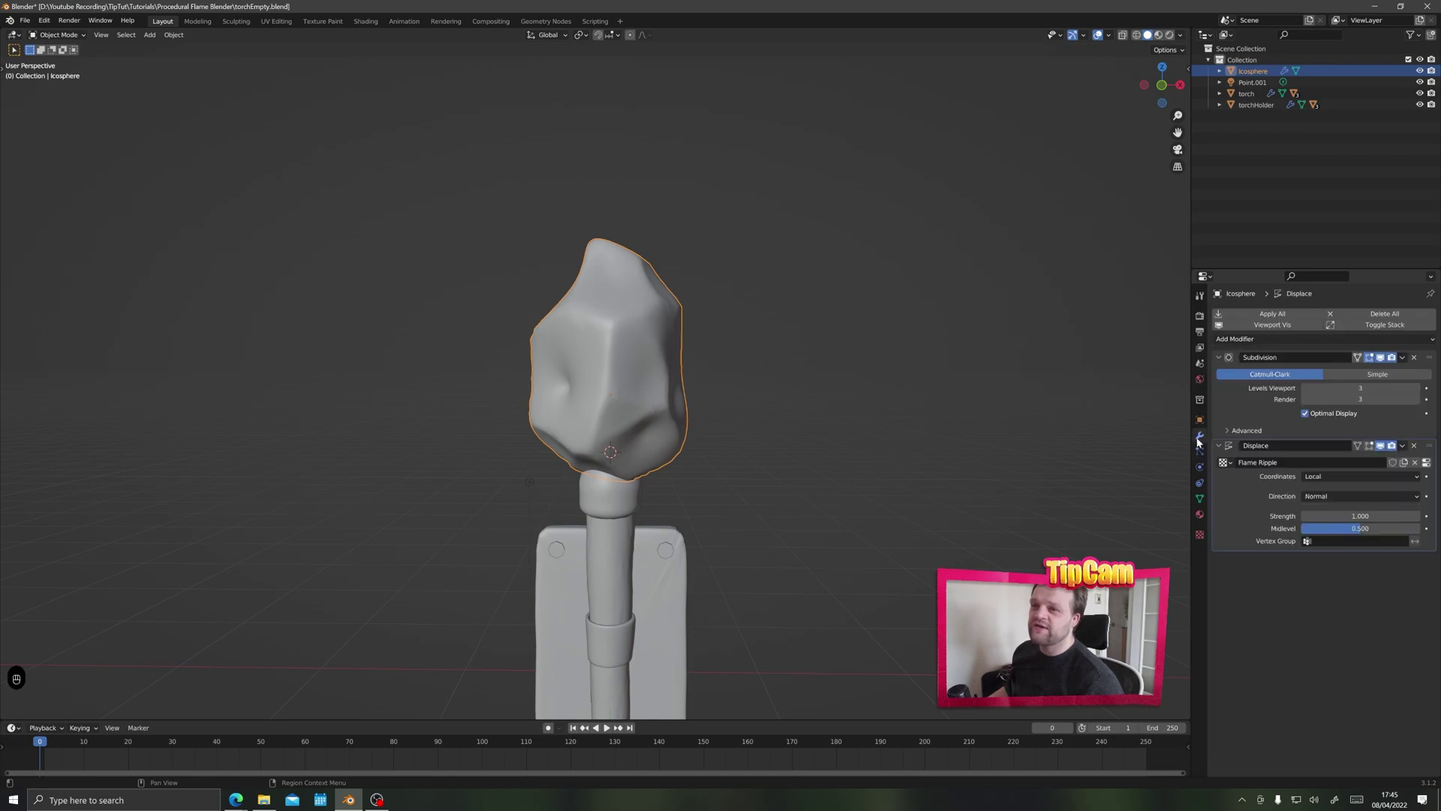
pyautogui.click(1358, 476)
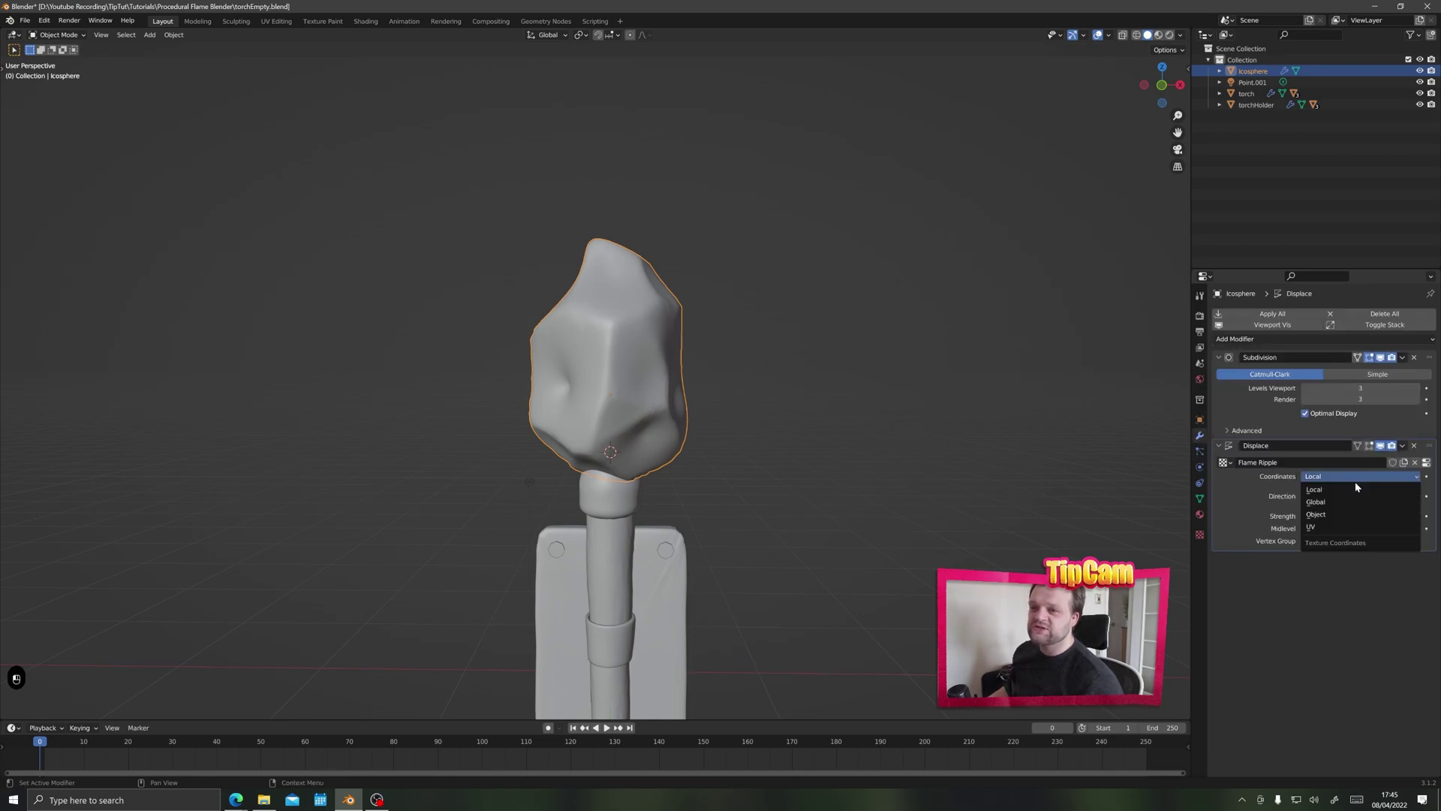
pyautogui.click(1330, 515)
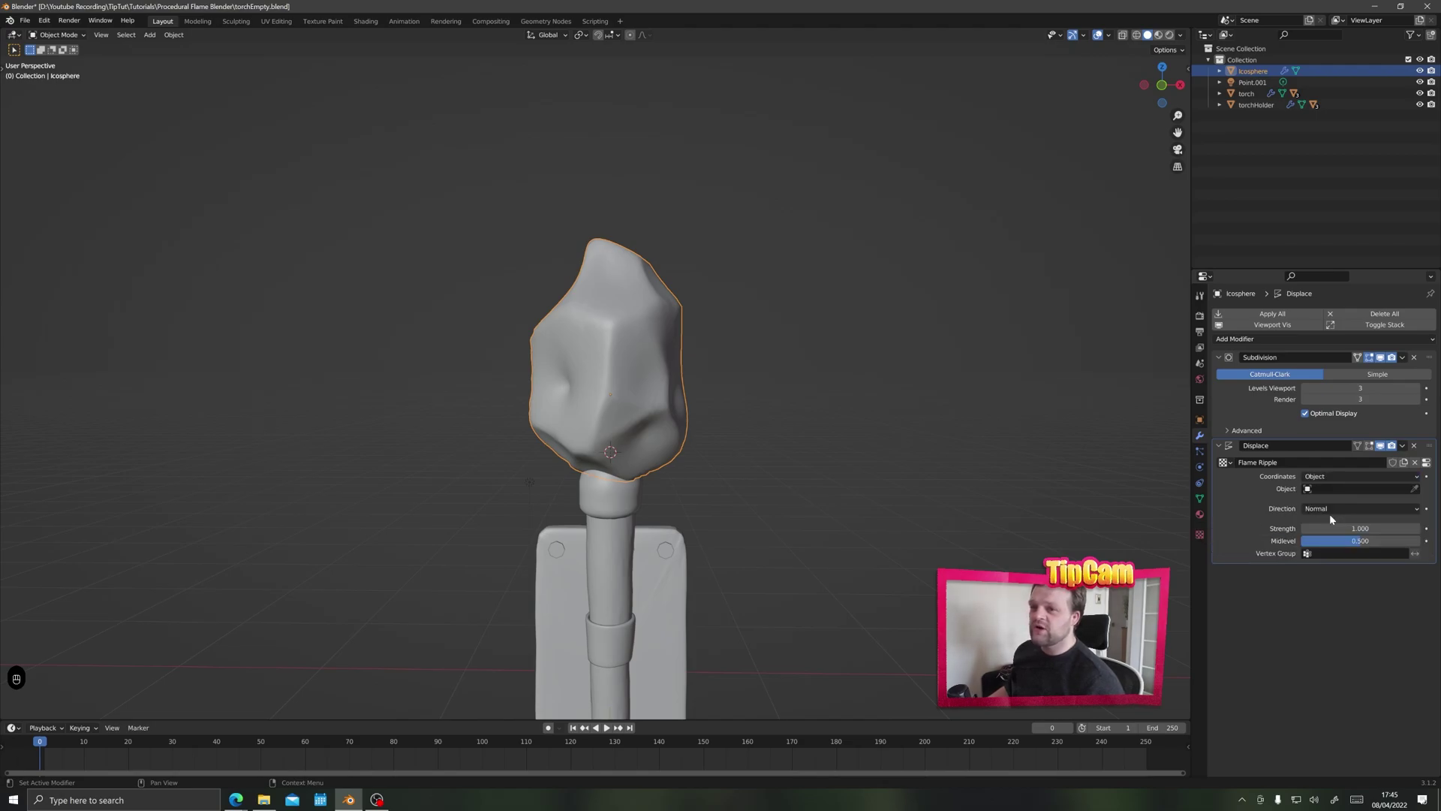
pyautogui.moveTo(676, 518); pyautogui.dragTo(579, 527, button='middle')
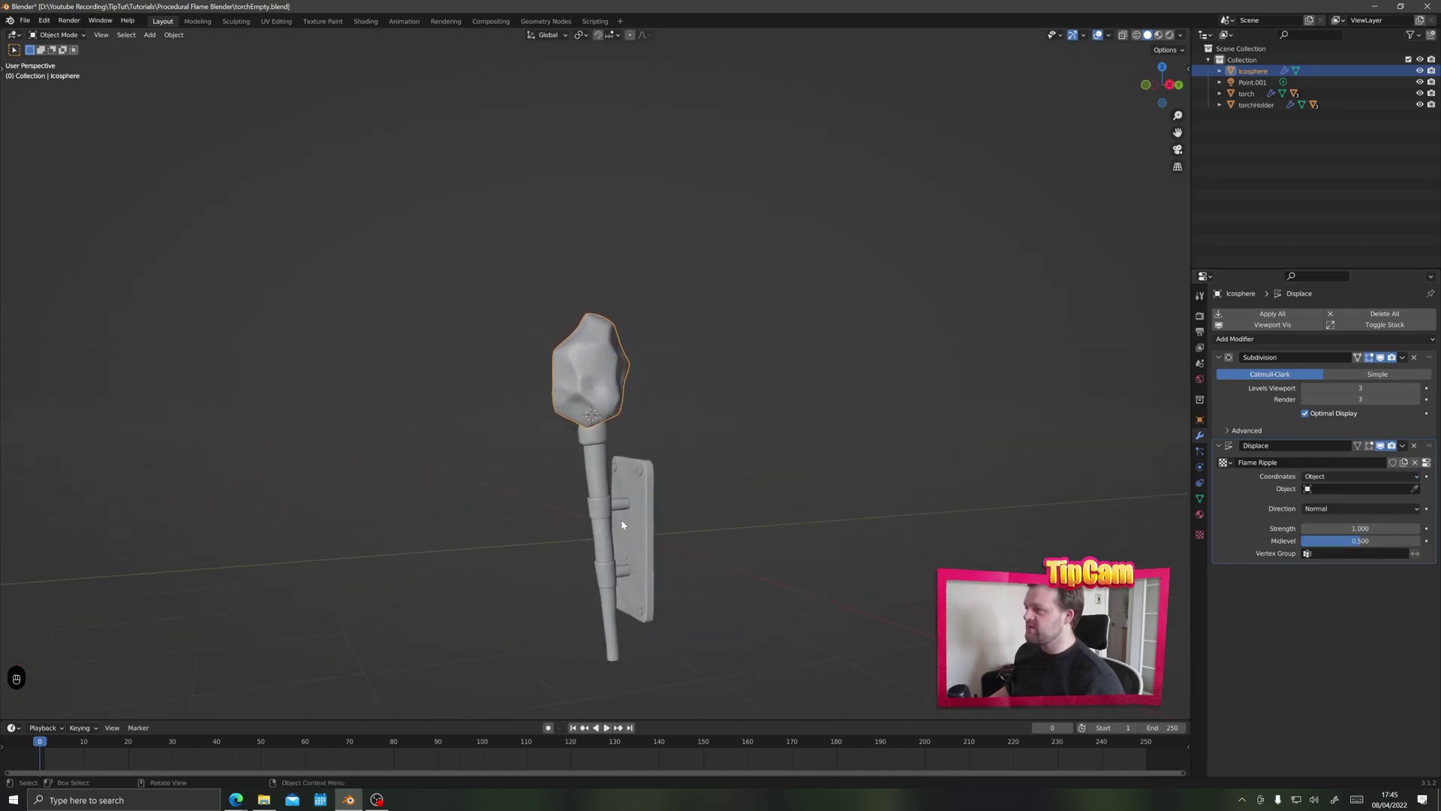
# Step: Snap the 3D cursor to the world origin and add a Plain Axes empty there
pyautogui.hotkey('shift', 's')
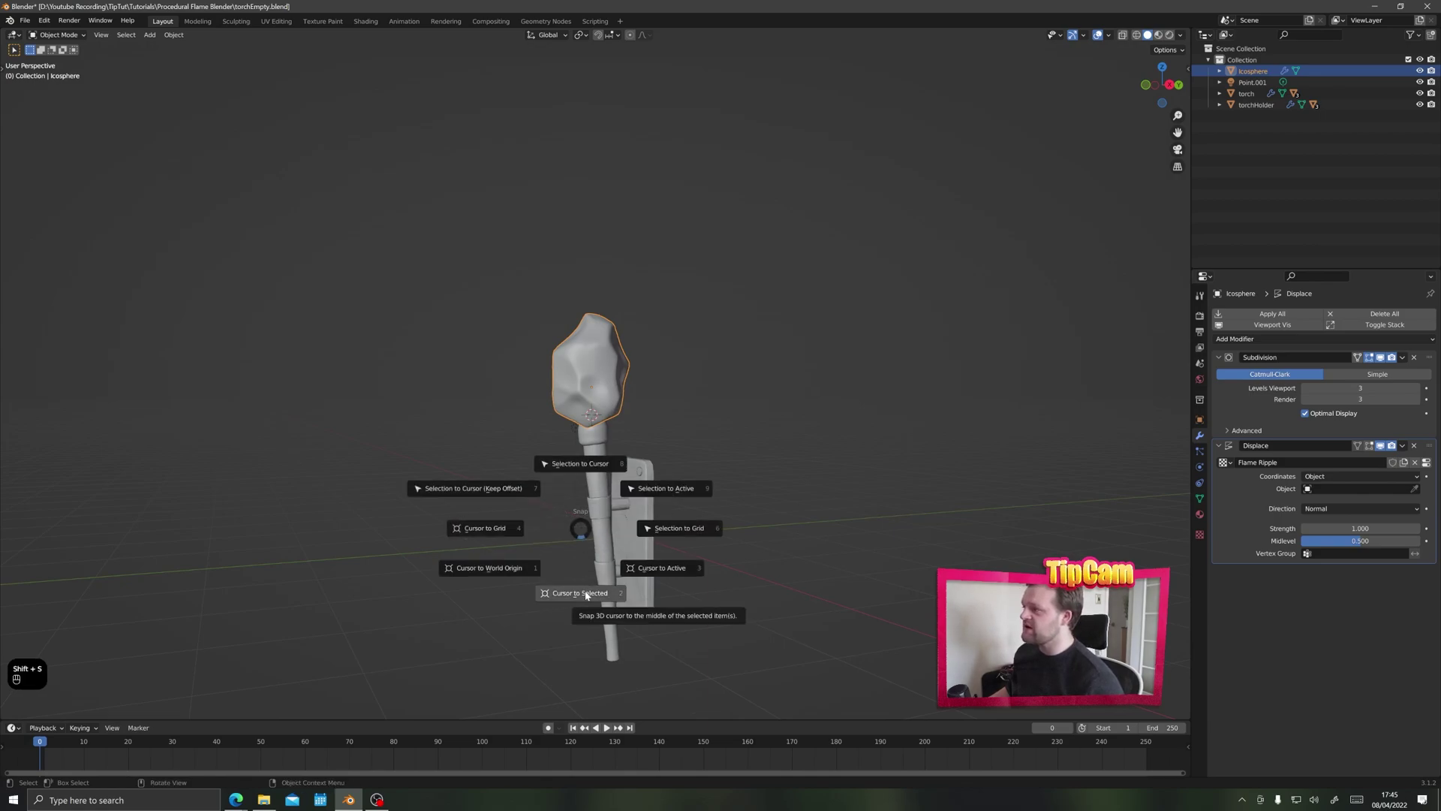
pyautogui.click(518, 571)
pyautogui.hotkey('shift', 'a')
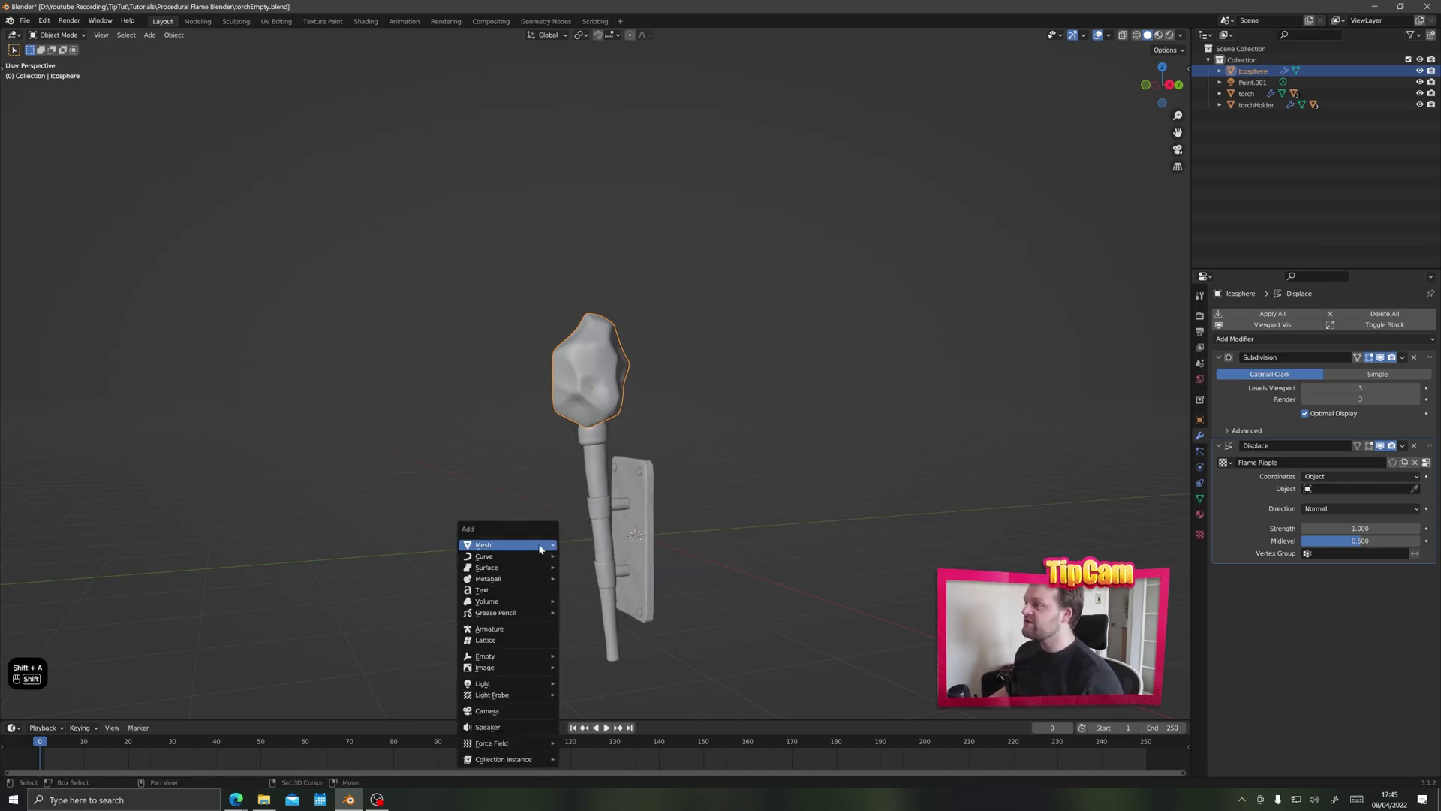
pyautogui.moveTo(534, 659)
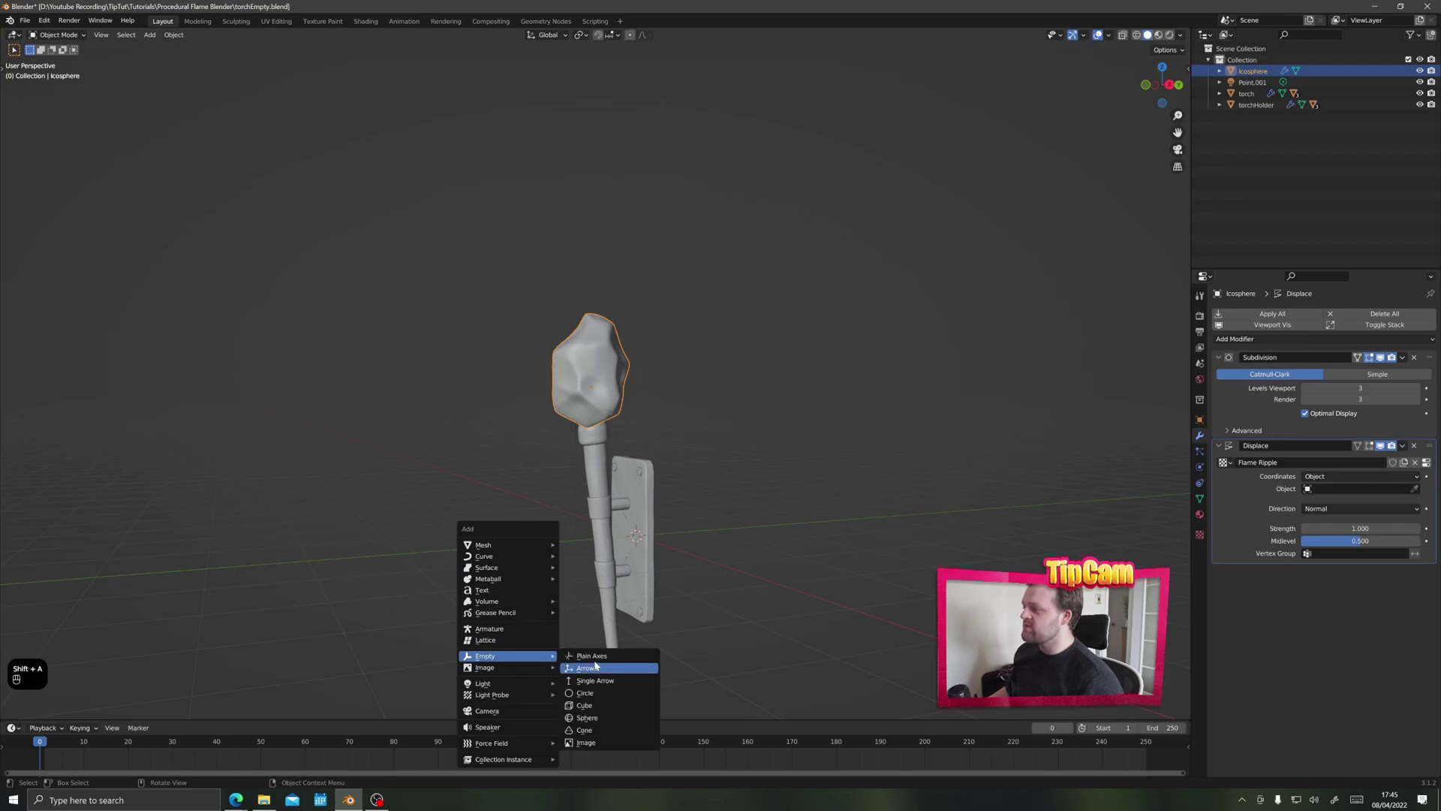
pyautogui.click(595, 661)
# Step: Rename the new empty to "flameDriver"
pyautogui.doubleClick(1249, 71)
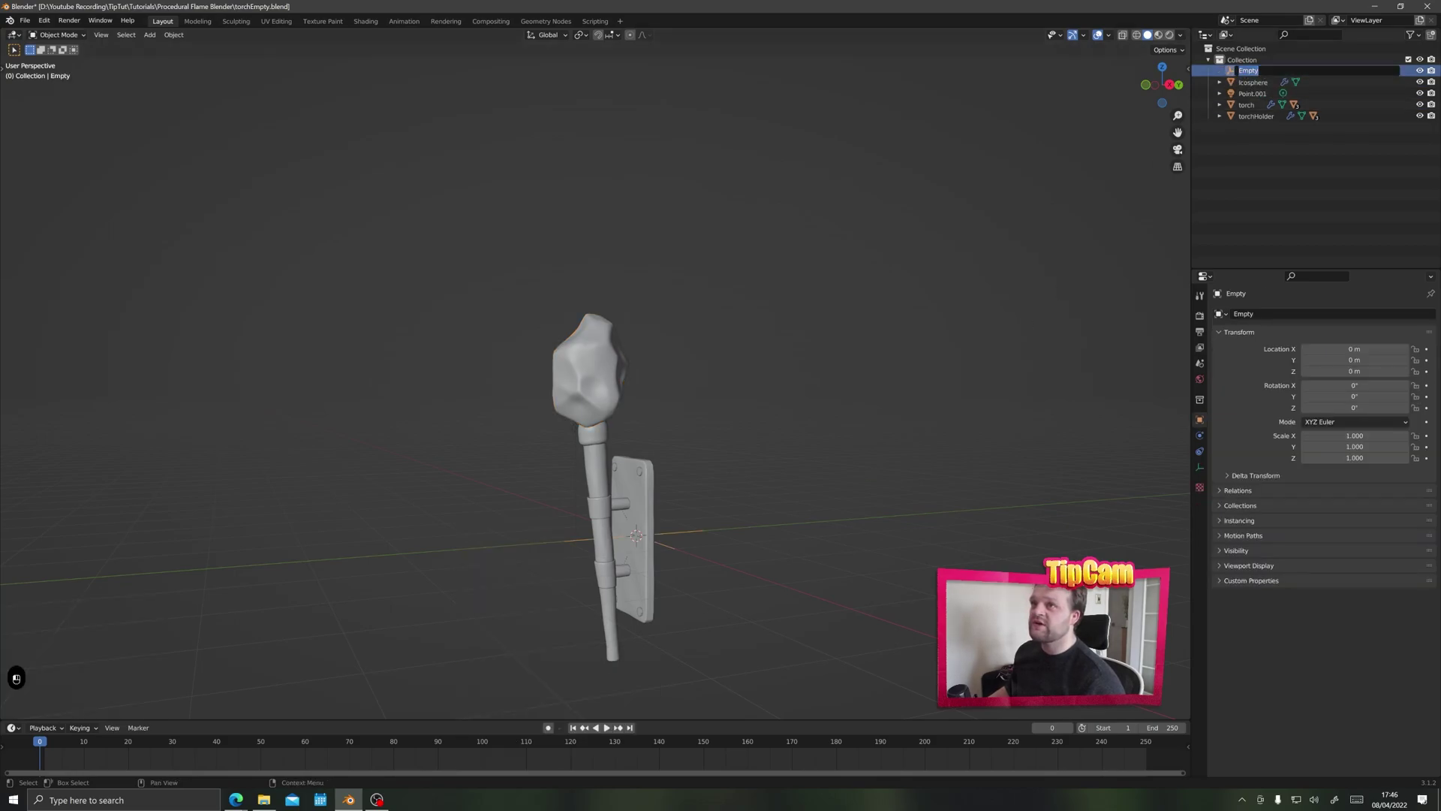
pyautogui.write('flameDrive')
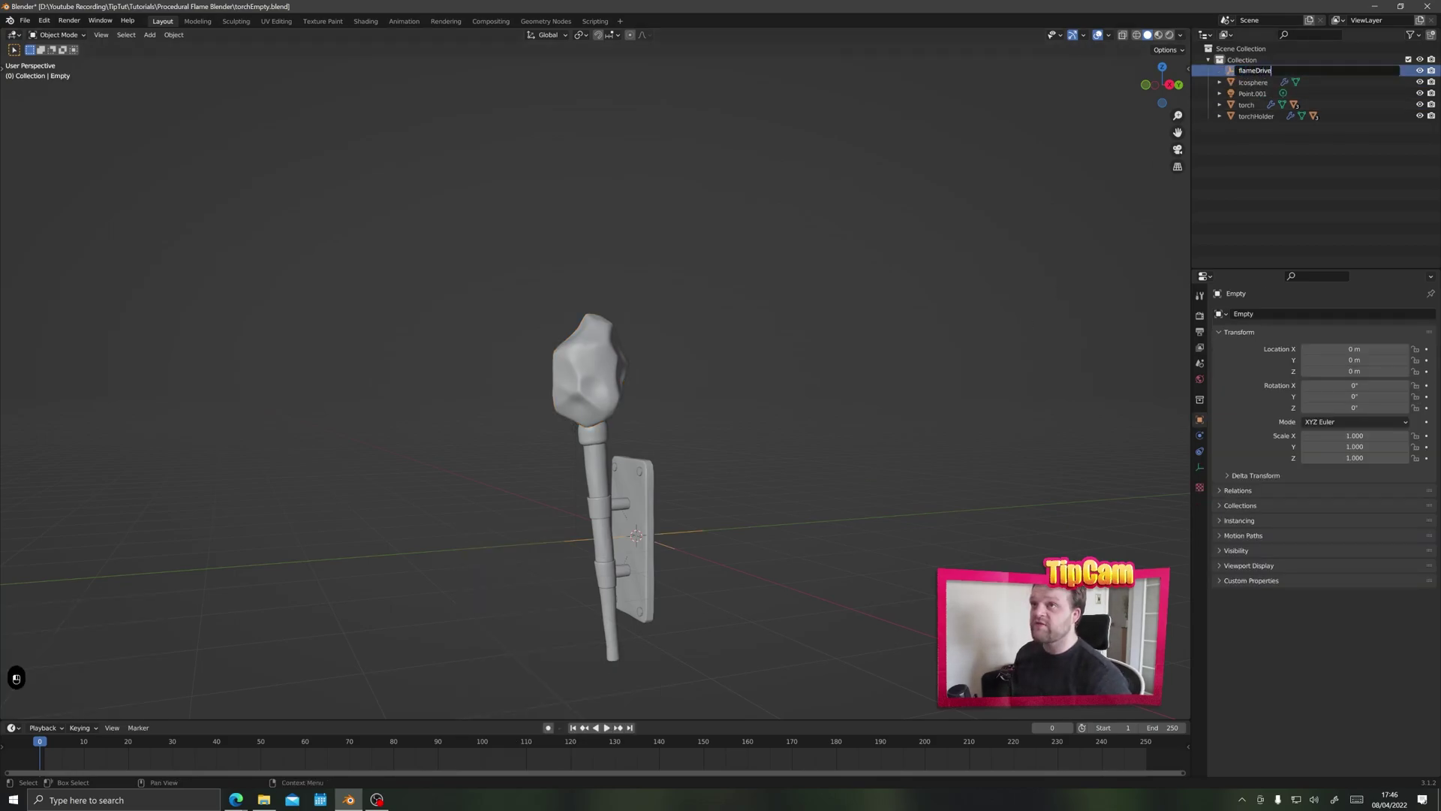
pyautogui.write('r')
pyautogui.press('Return')
# Step: Assign the flameDriver empty as the coordinate object of the flame mesh's Displace modifier
pyautogui.click(602, 356)
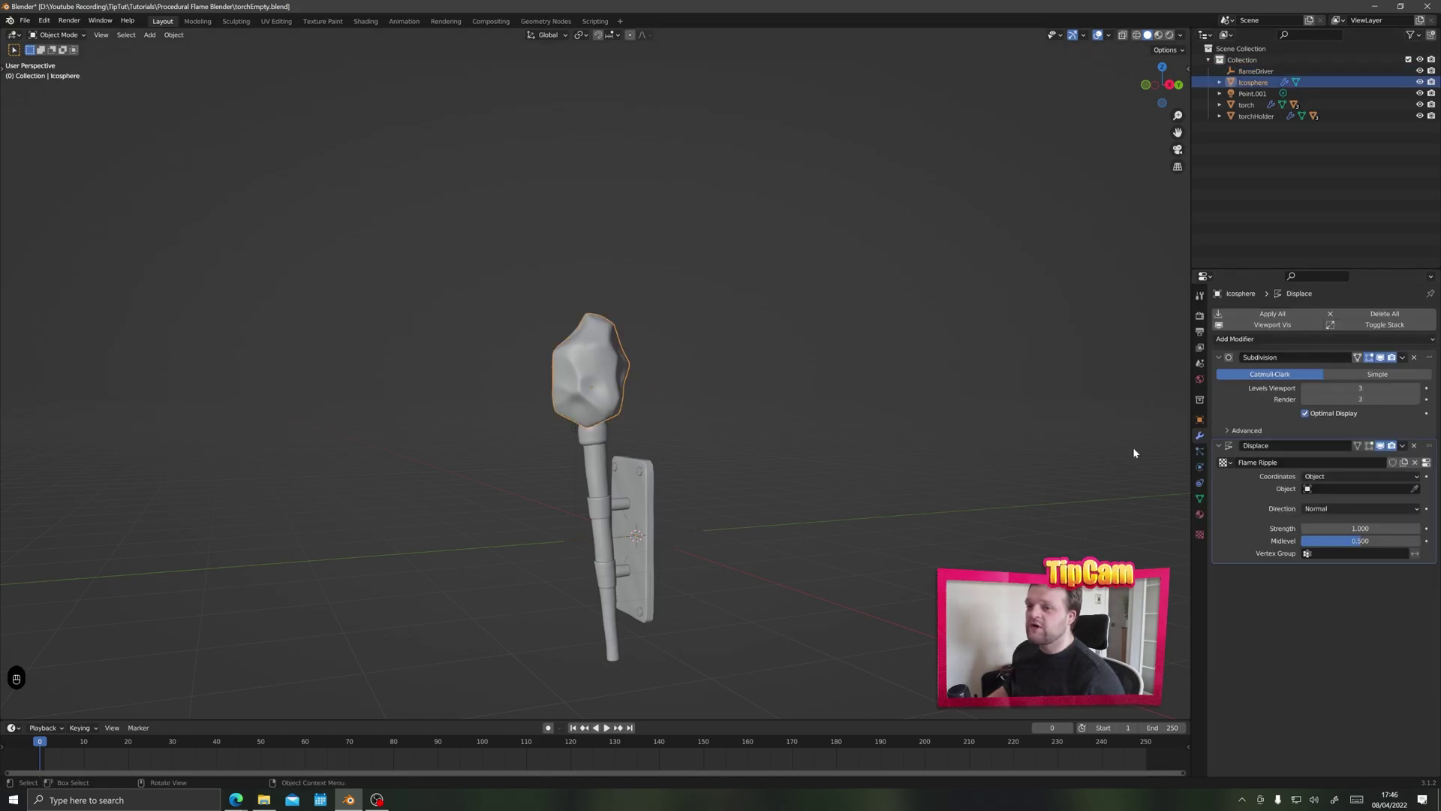
pyautogui.click(1414, 489)
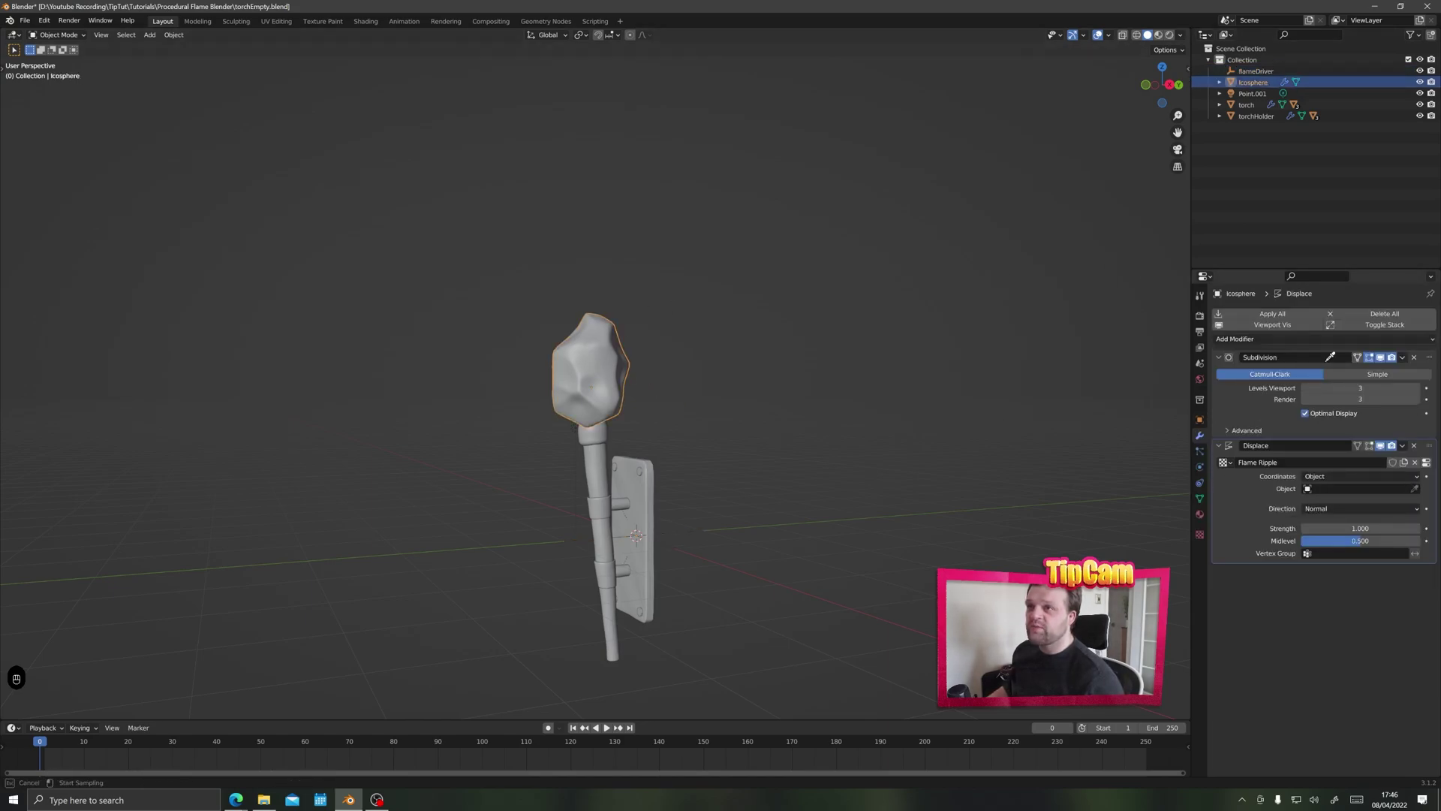
pyautogui.click(1251, 67)
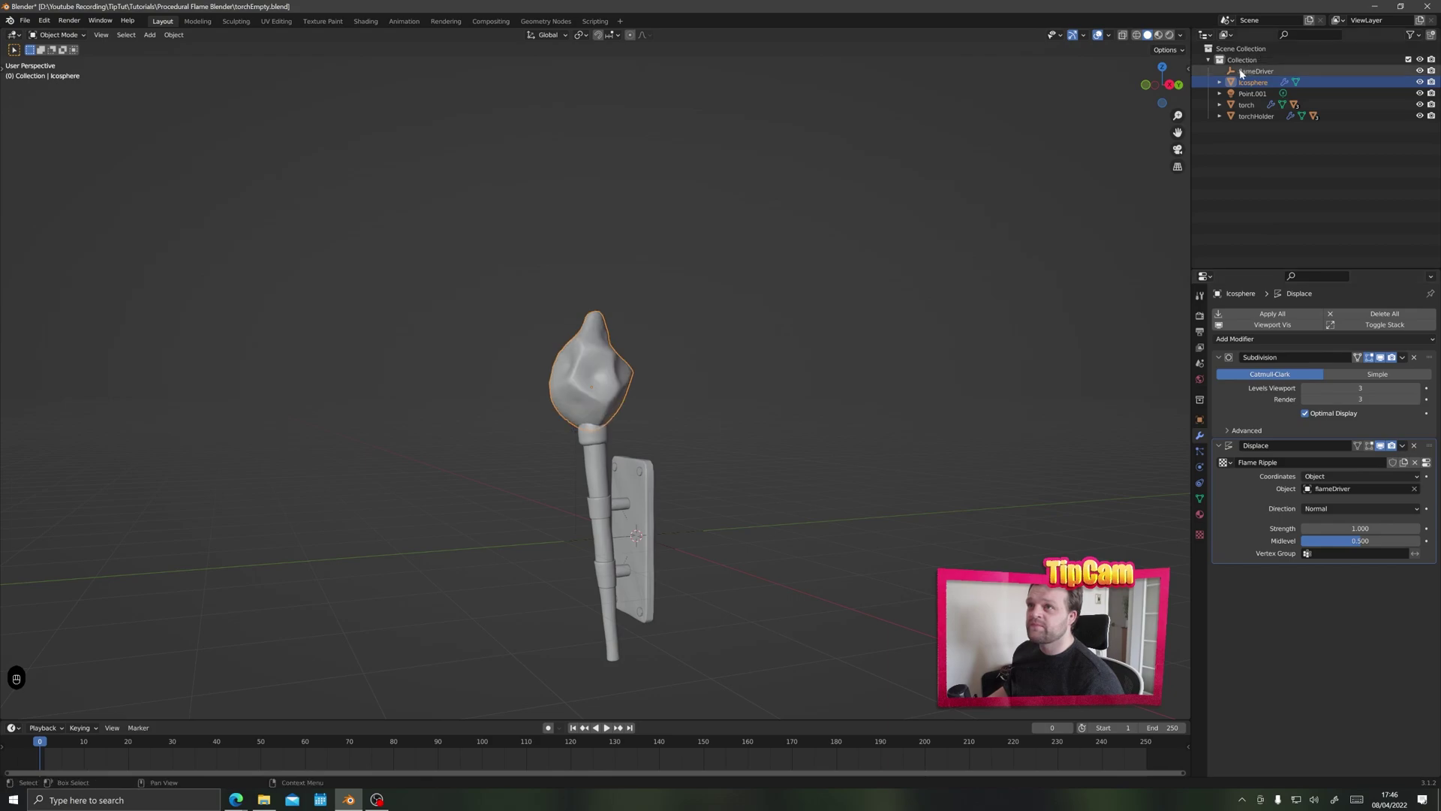
# Step: Select flameDriver, try moving it upward along the global Z axis, and undo the move
pyautogui.click(1237, 69)
pyautogui.moveTo(542, 624); pyautogui.dragTo(642, 546, button='middle')
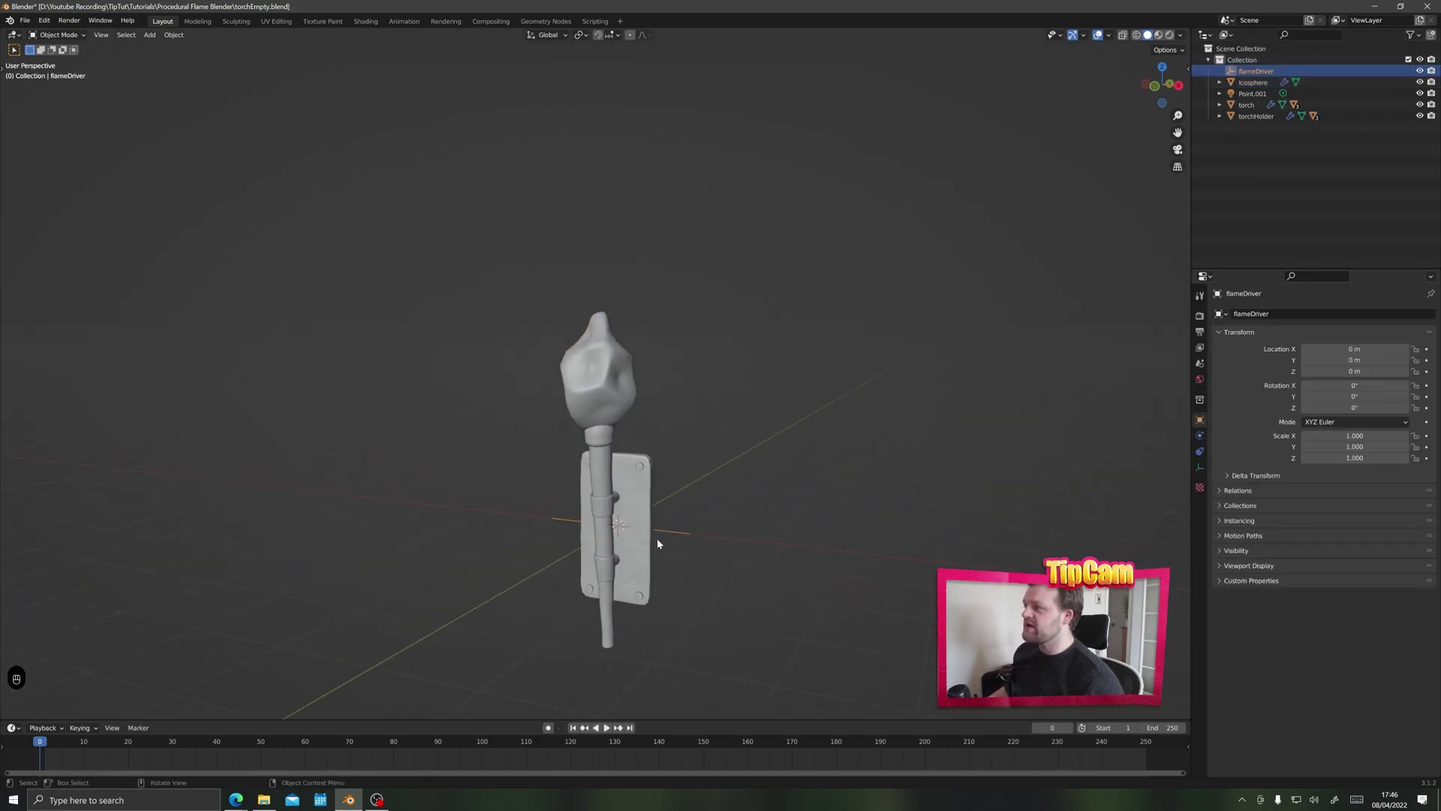
pyautogui.moveTo(632, 395); pyautogui.dragTo(692, 534, button='middle')
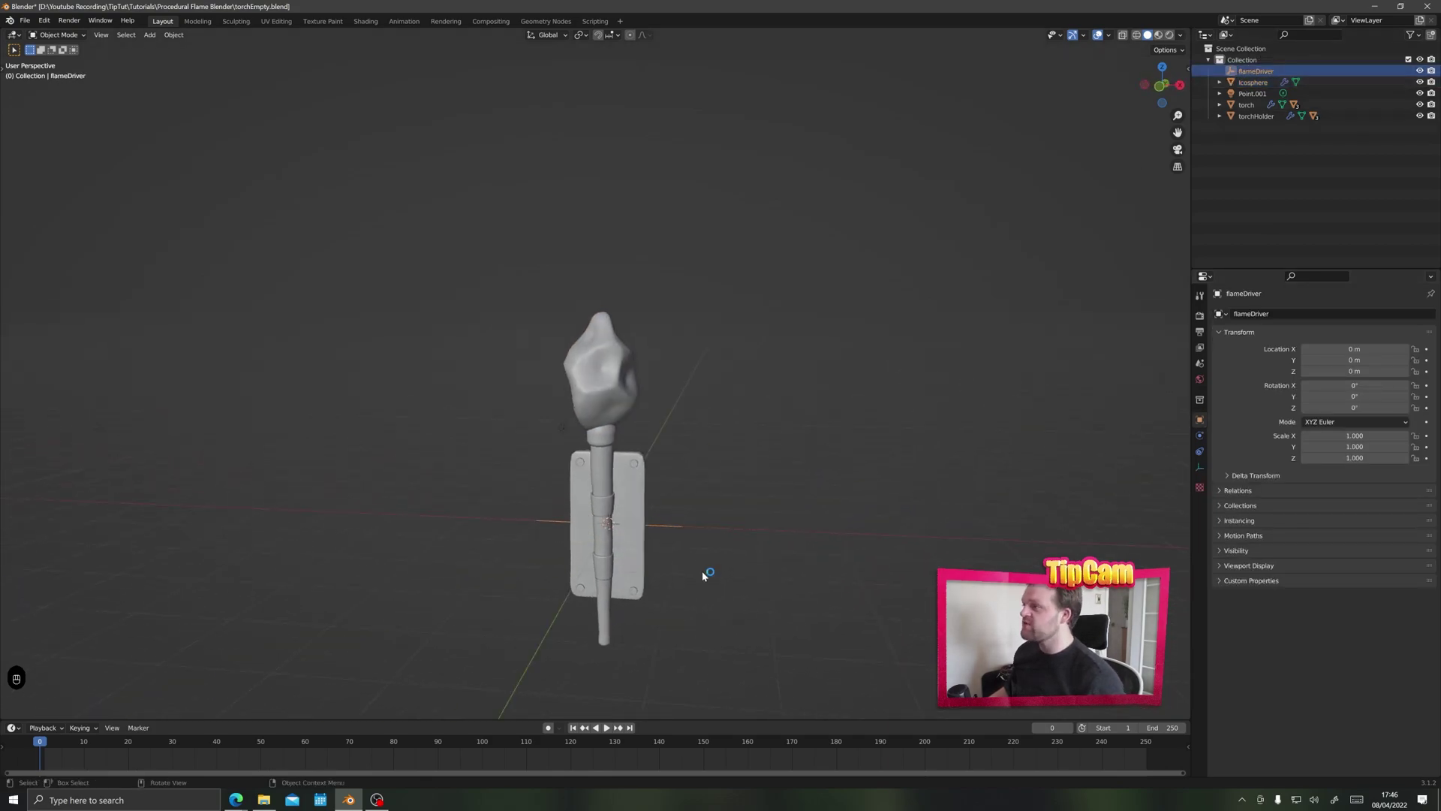
pyautogui.press('g')
pyautogui.press('z')
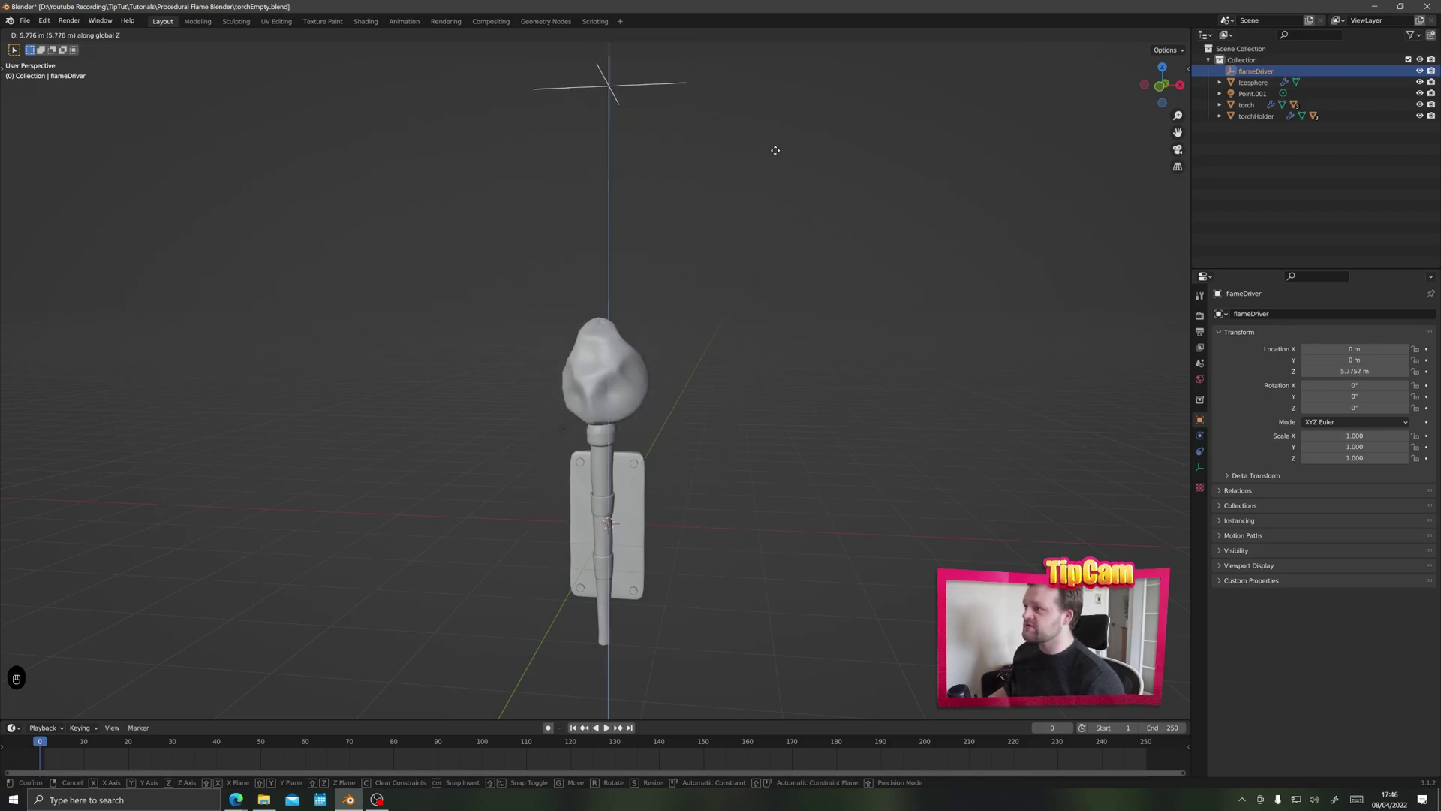
pyautogui.click(781, 244)
pyautogui.hotkey('ctrl', 'z')
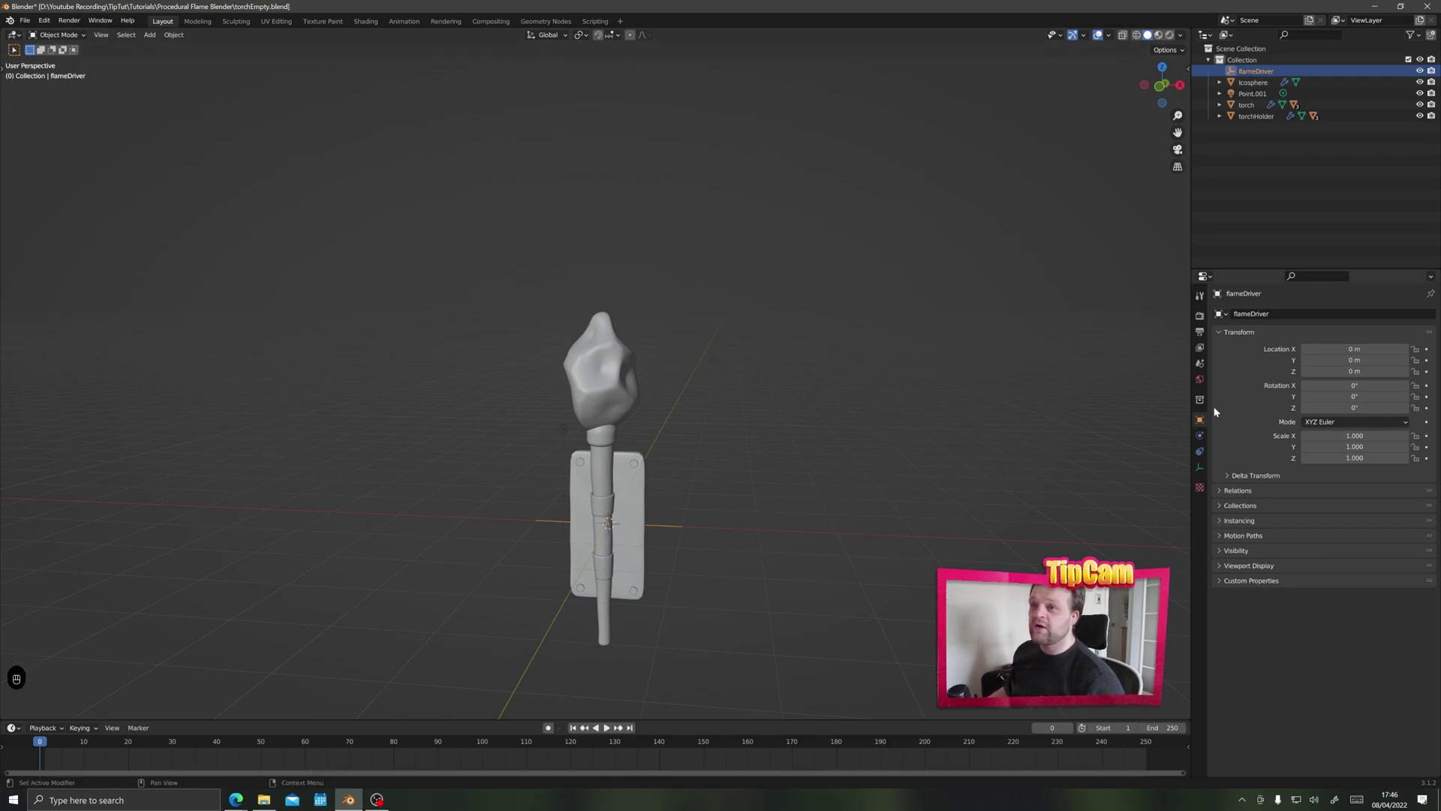
# Step: Drive flameDriver's Z location with the expression #frame and play the animation to check the empty's and flame's motion
pyautogui.click(1343, 371)
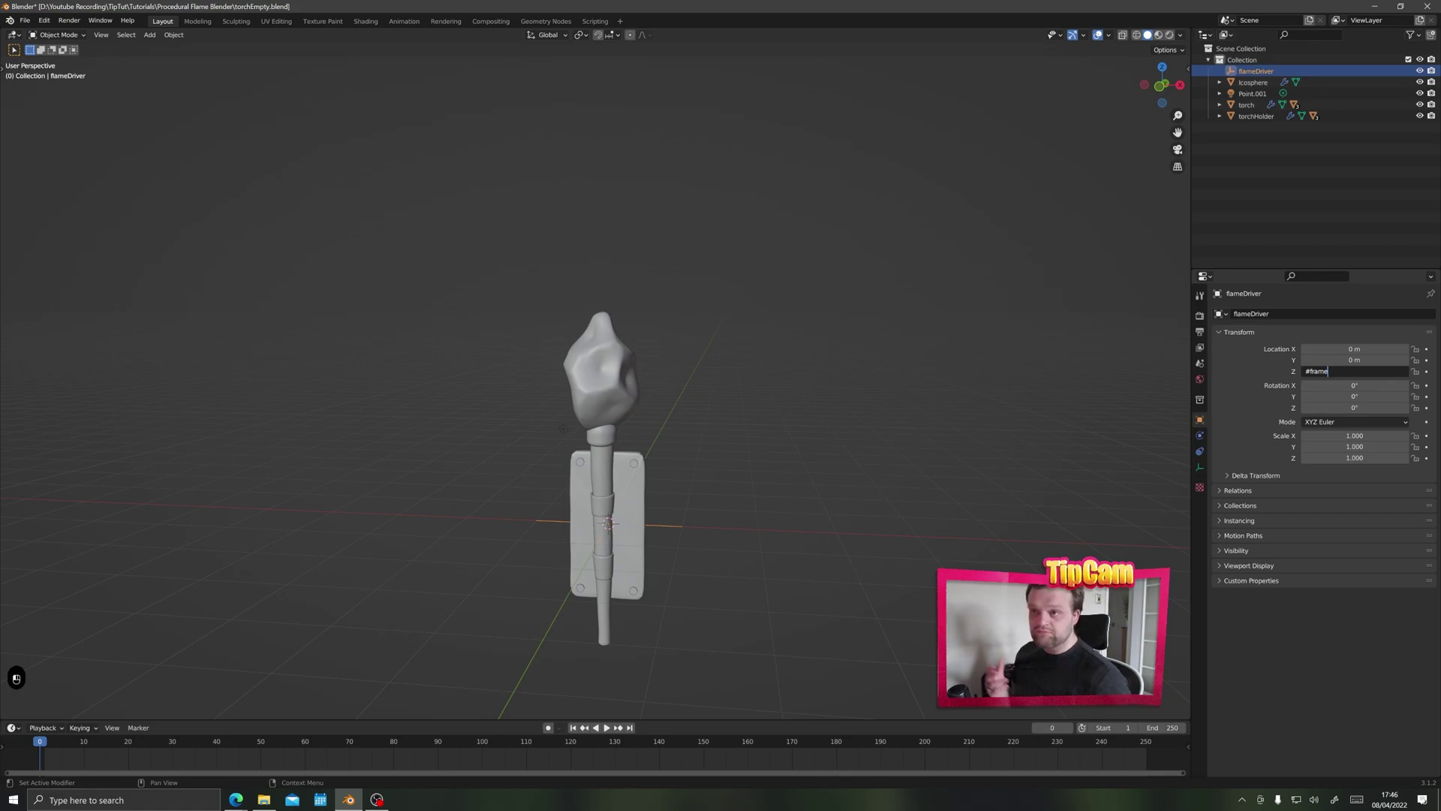
pyautogui.press('Return')
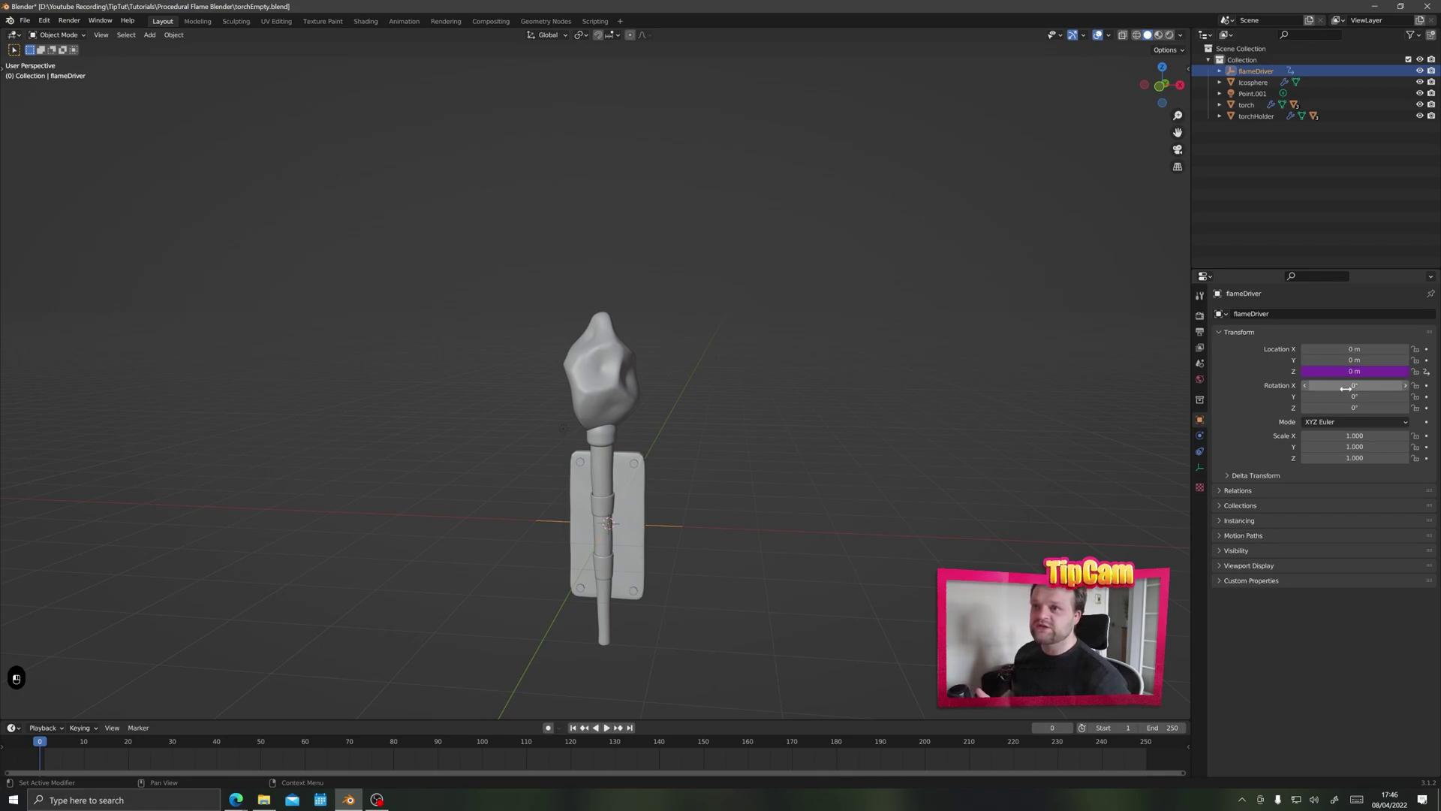
pyautogui.scroll(-4, 631, 460)
pyautogui.press('space')
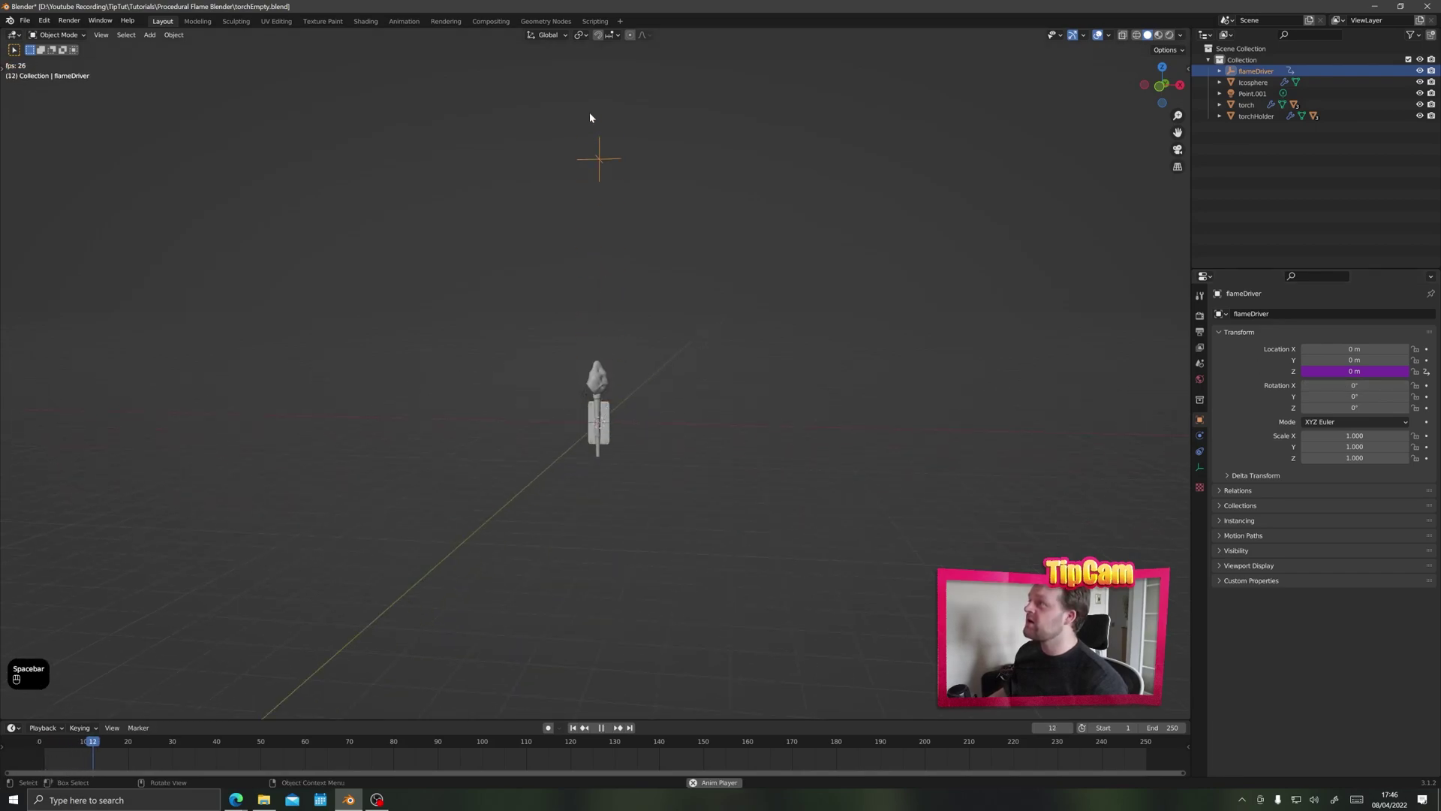
pyautogui.moveTo(599, 151); pyautogui.dragTo(592, 457, button='middle')
pyautogui.press('space')
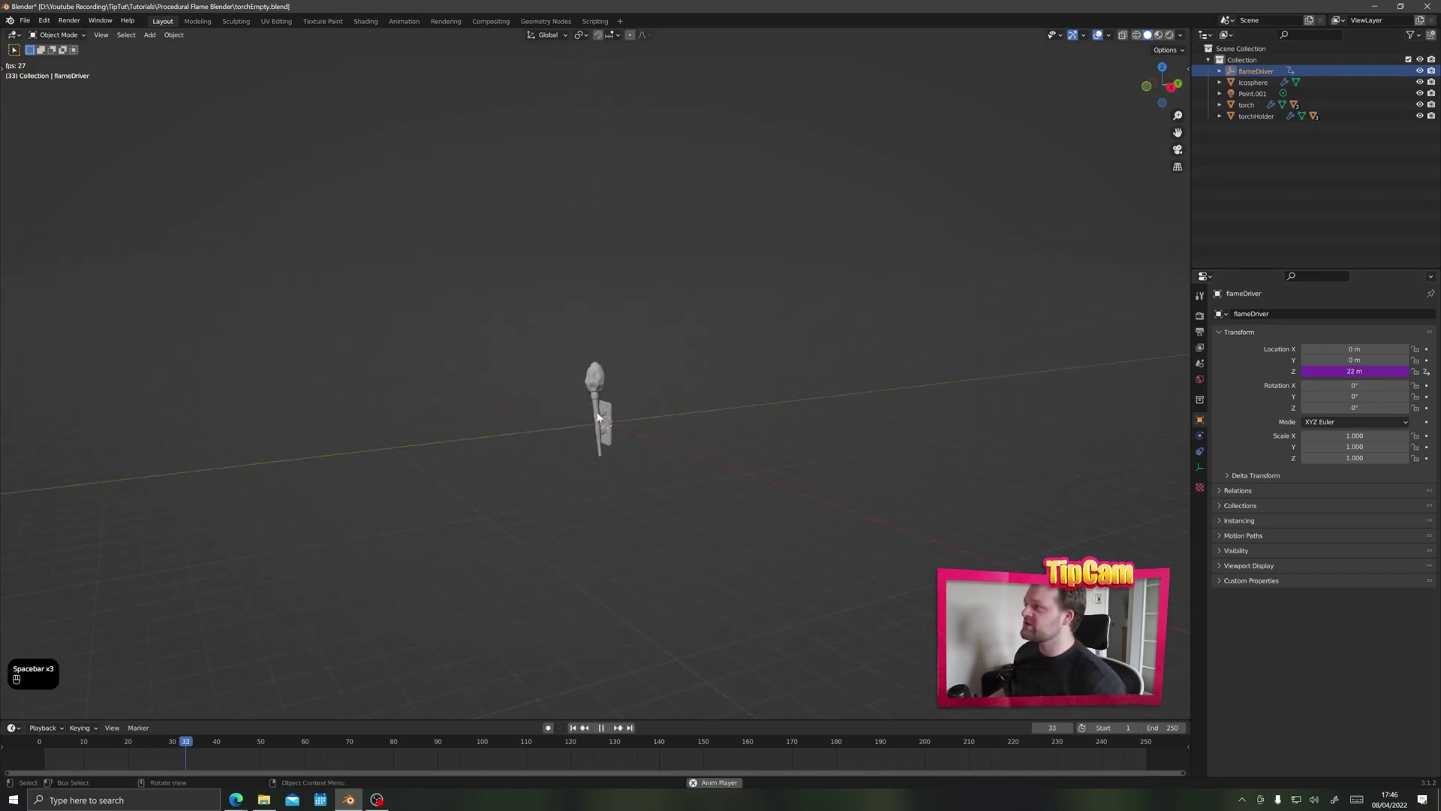
pyautogui.scroll(6, 591, 398)
pyautogui.moveTo(590, 405)
pyautogui.mouseDown(button='middle')
pyautogui.moveTo(644, 412)
pyautogui.moveTo(609, 418)
pyautogui.mouseUp(button='middle')
pyautogui.press('space')
# Step: Slow the Z location driver on flameDriver to frame/10 and play the animation to check the flame
pyautogui.click(1351, 372)
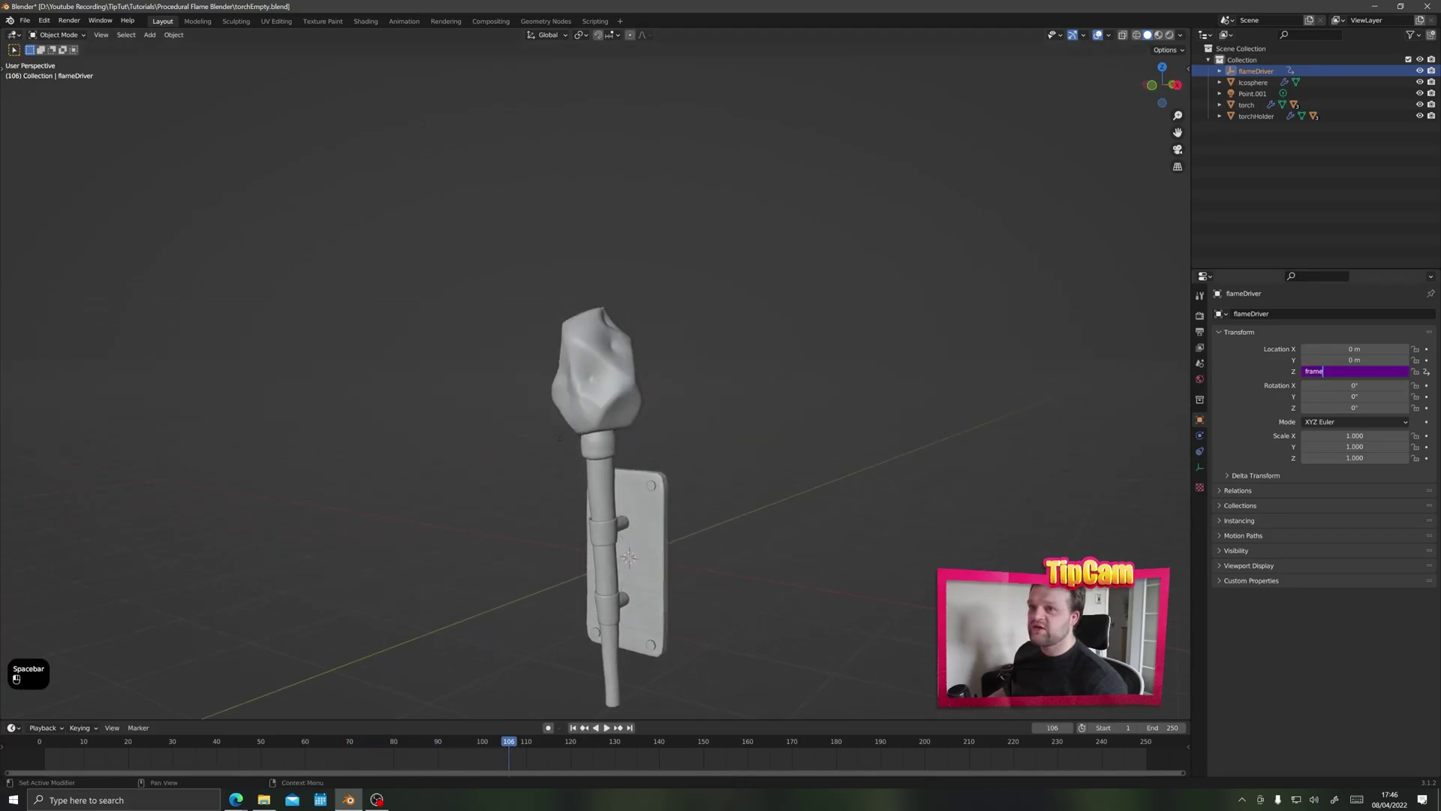
pyautogui.write('/10')
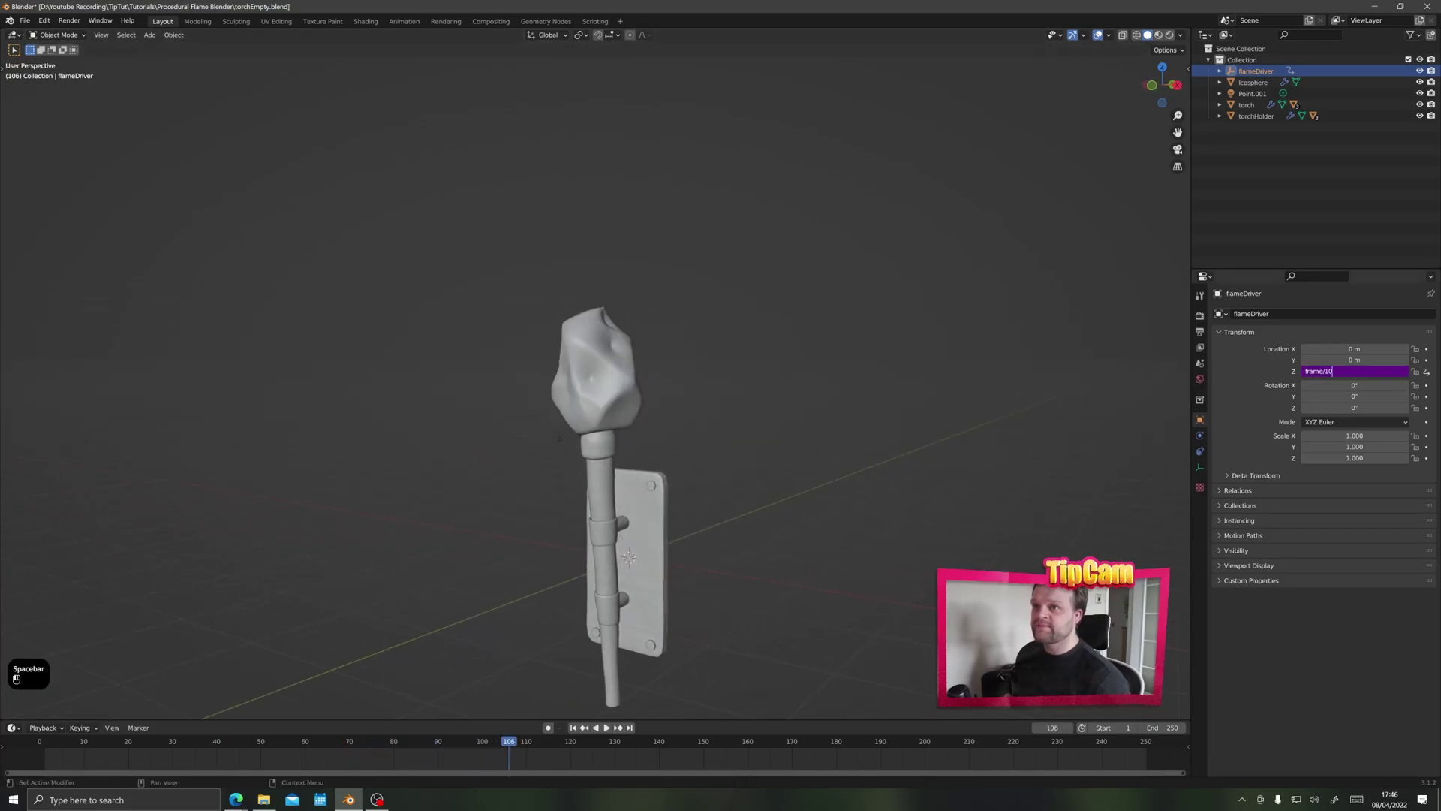
pyautogui.press('Return')
pyautogui.press('space')
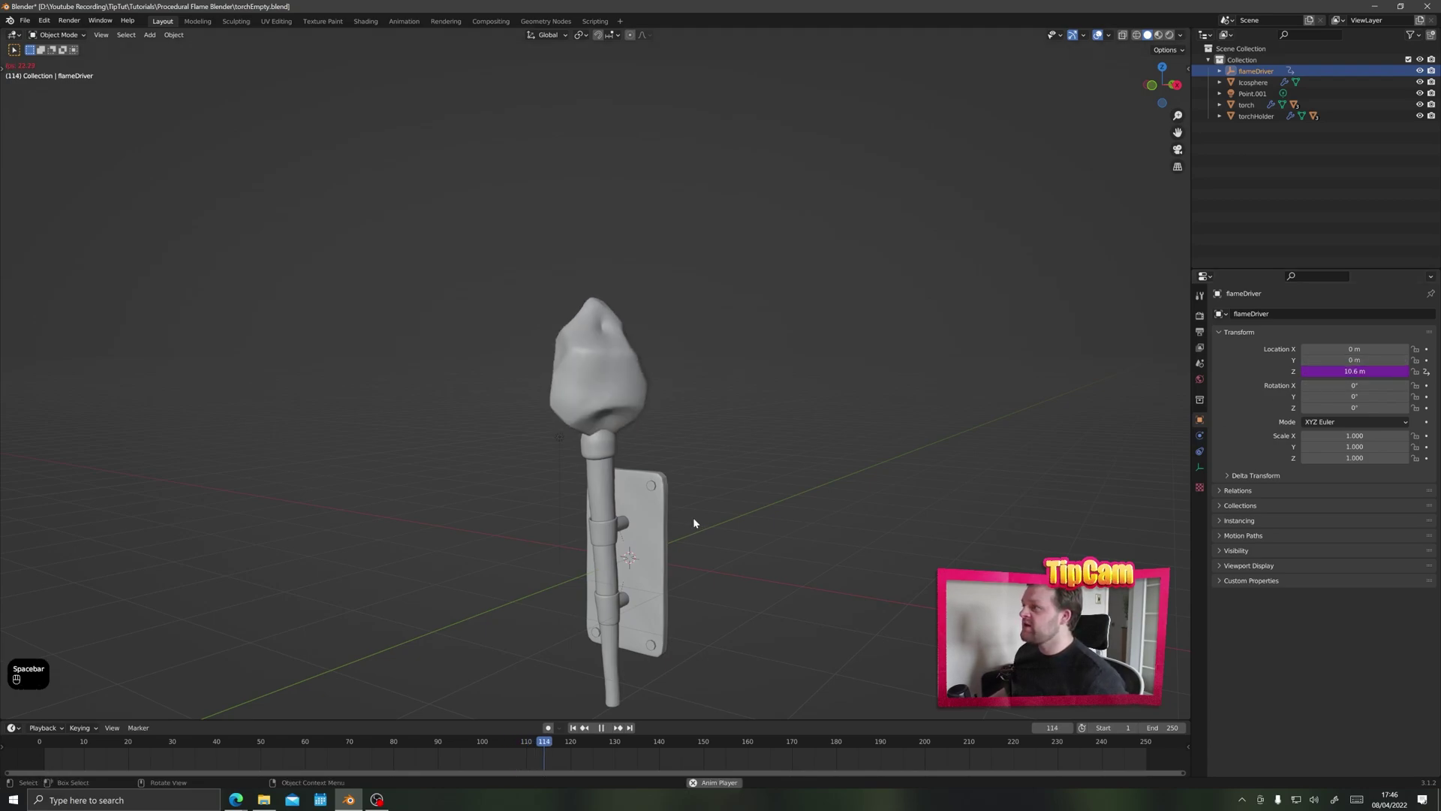
pyautogui.moveTo(749, 547); pyautogui.dragTo(543, 541, button='middle')
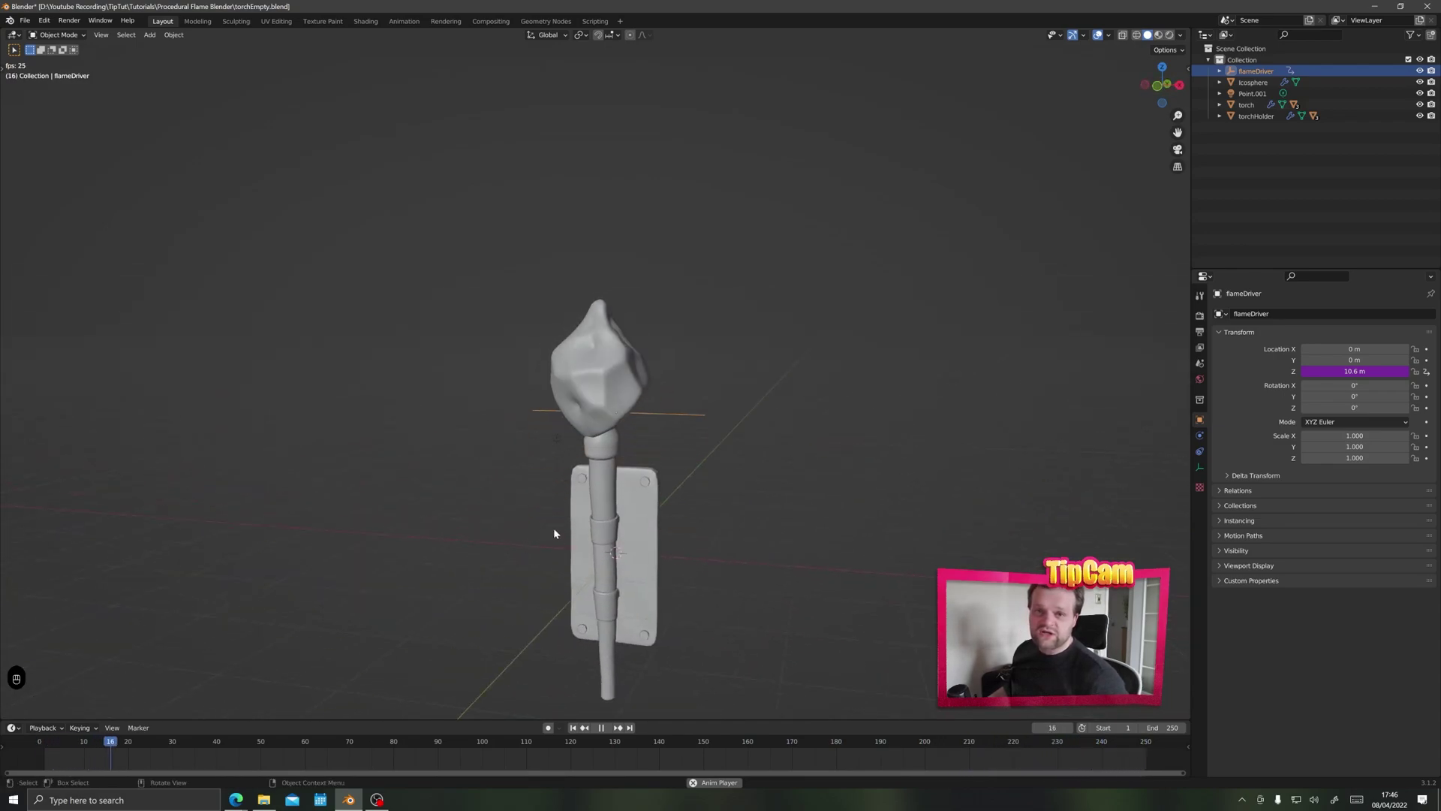
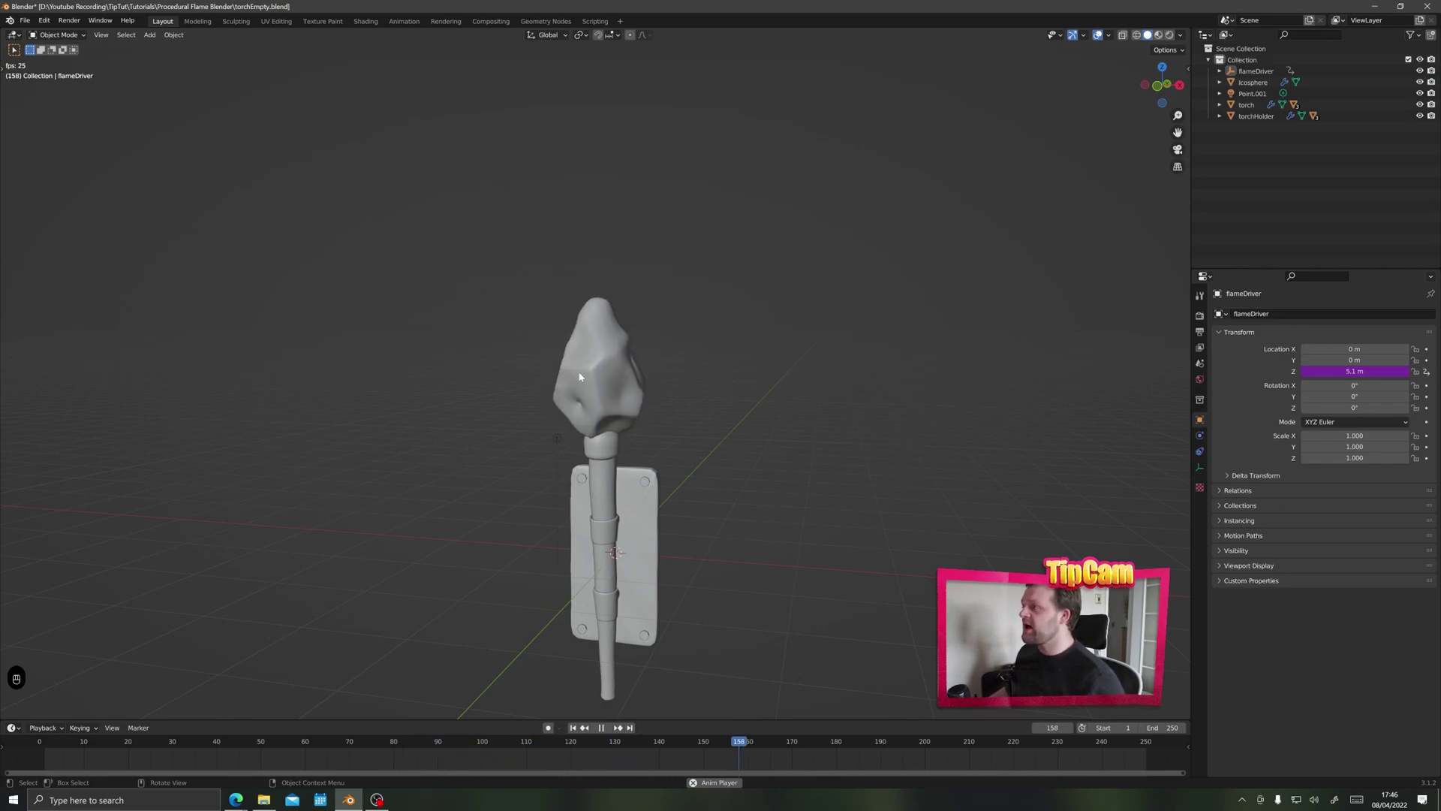
# Step: Select the flame mesh, switch to the Shading workspace and show the viewport in Material Preview
pyautogui.click(604, 387)
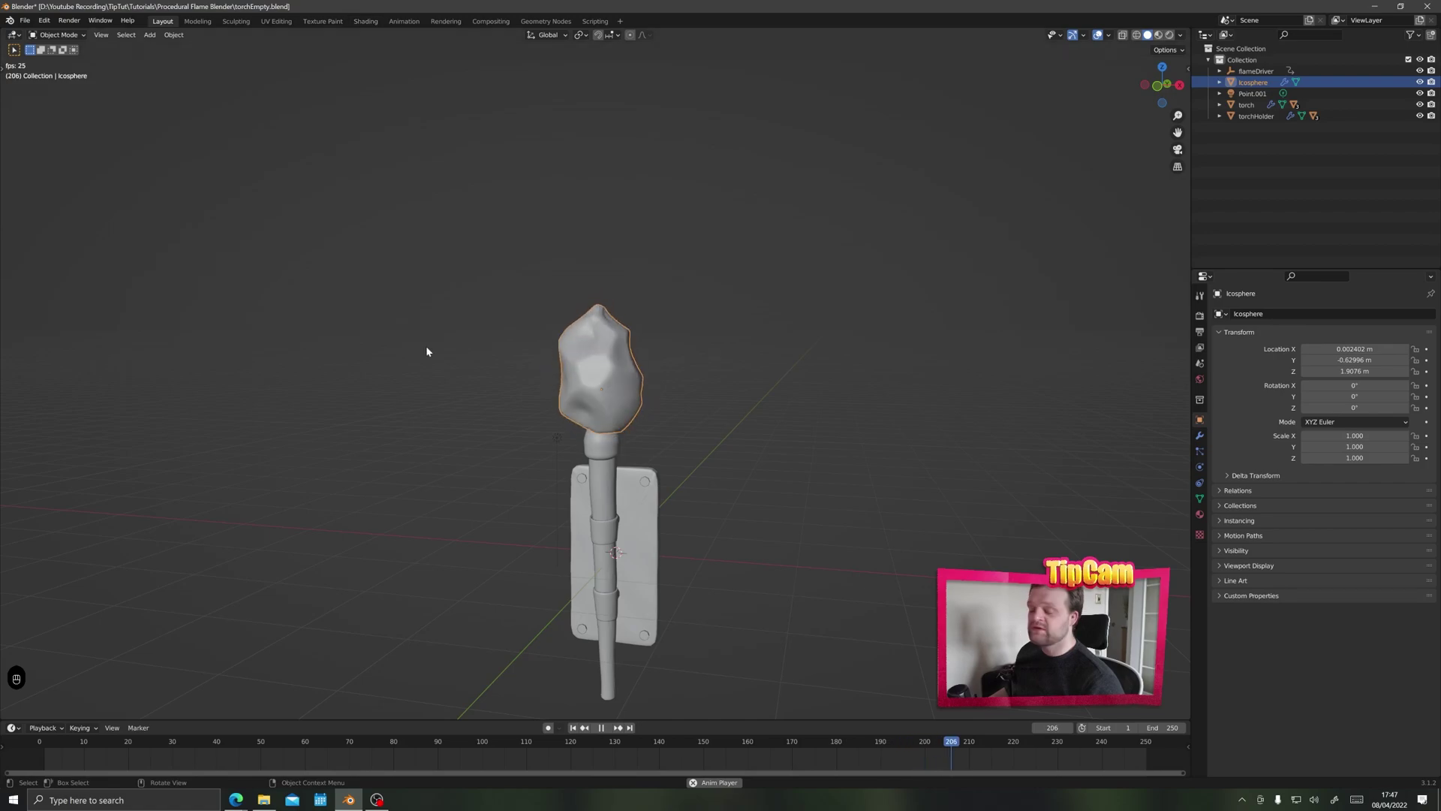
pyautogui.click(360, 22)
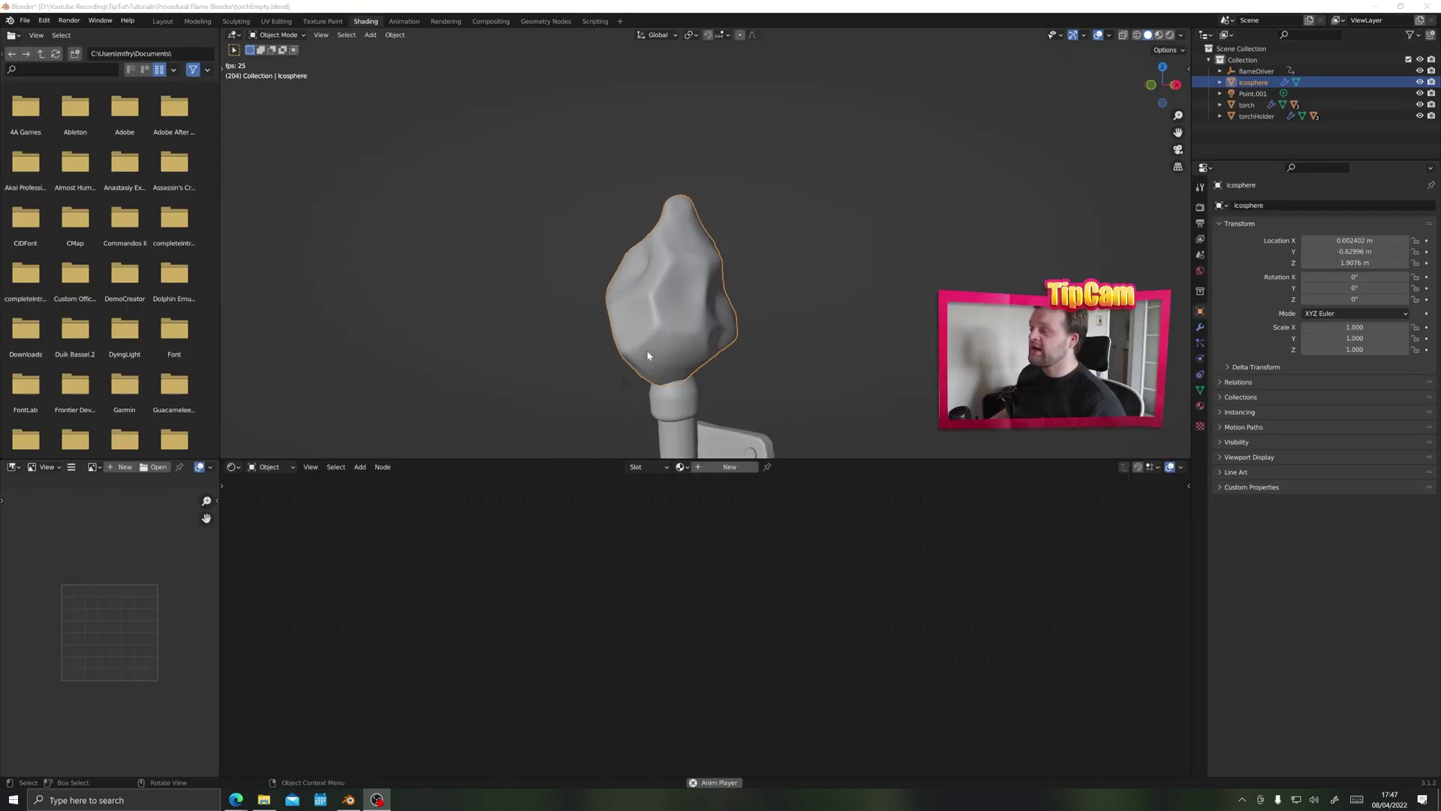
pyautogui.scroll(2, 655, 359)
pyautogui.keyDown('shift'); pyautogui.moveTo(655, 339); pyautogui.dragTo(651, 281, button='middle'); pyautogui.keyUp('shift')
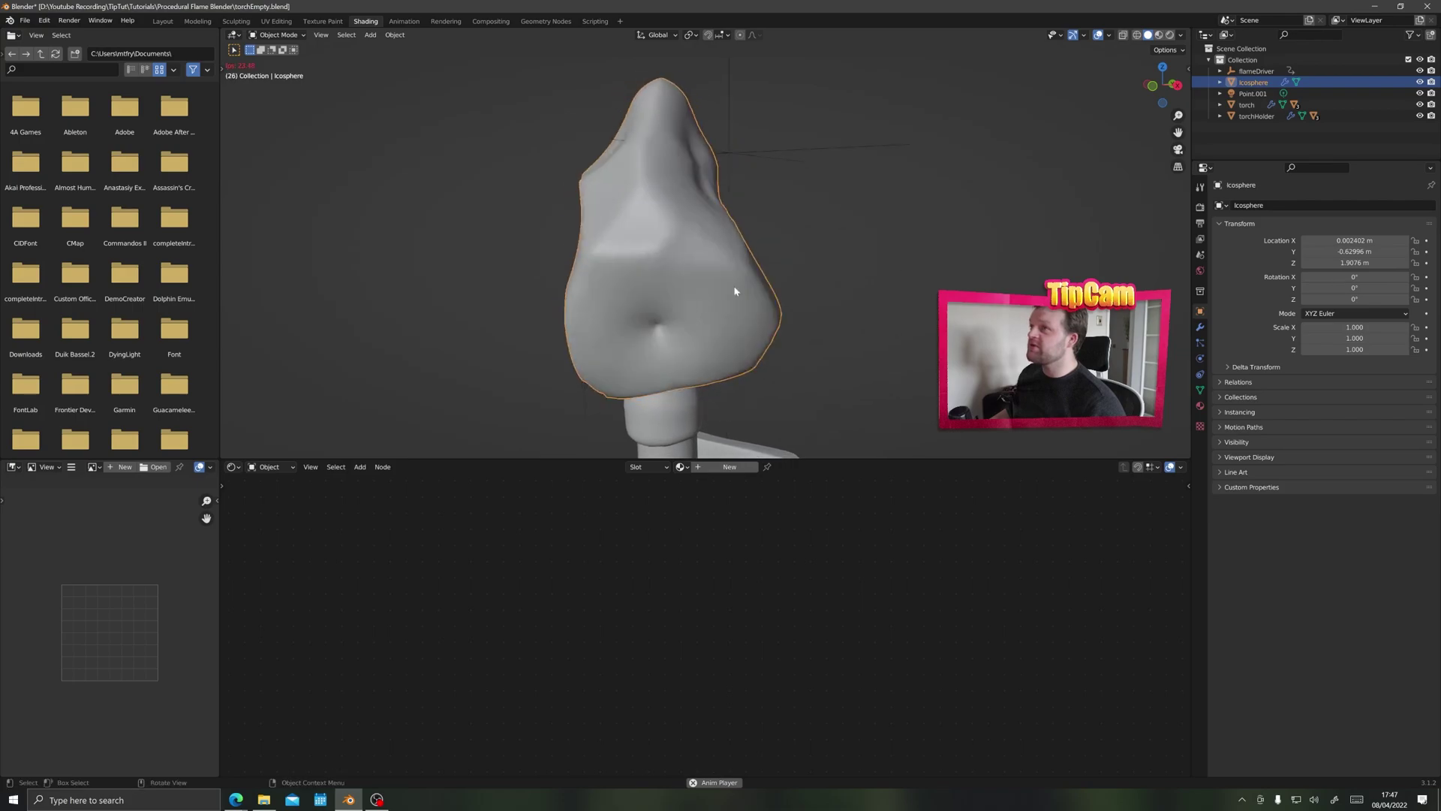
pyautogui.click(1159, 35)
# Step: Create a new material named FlameRed on the flame mesh and enlarge the node editing area
pyautogui.click(729, 466)
pyautogui.click(698, 466)
pyautogui.write('Flame')
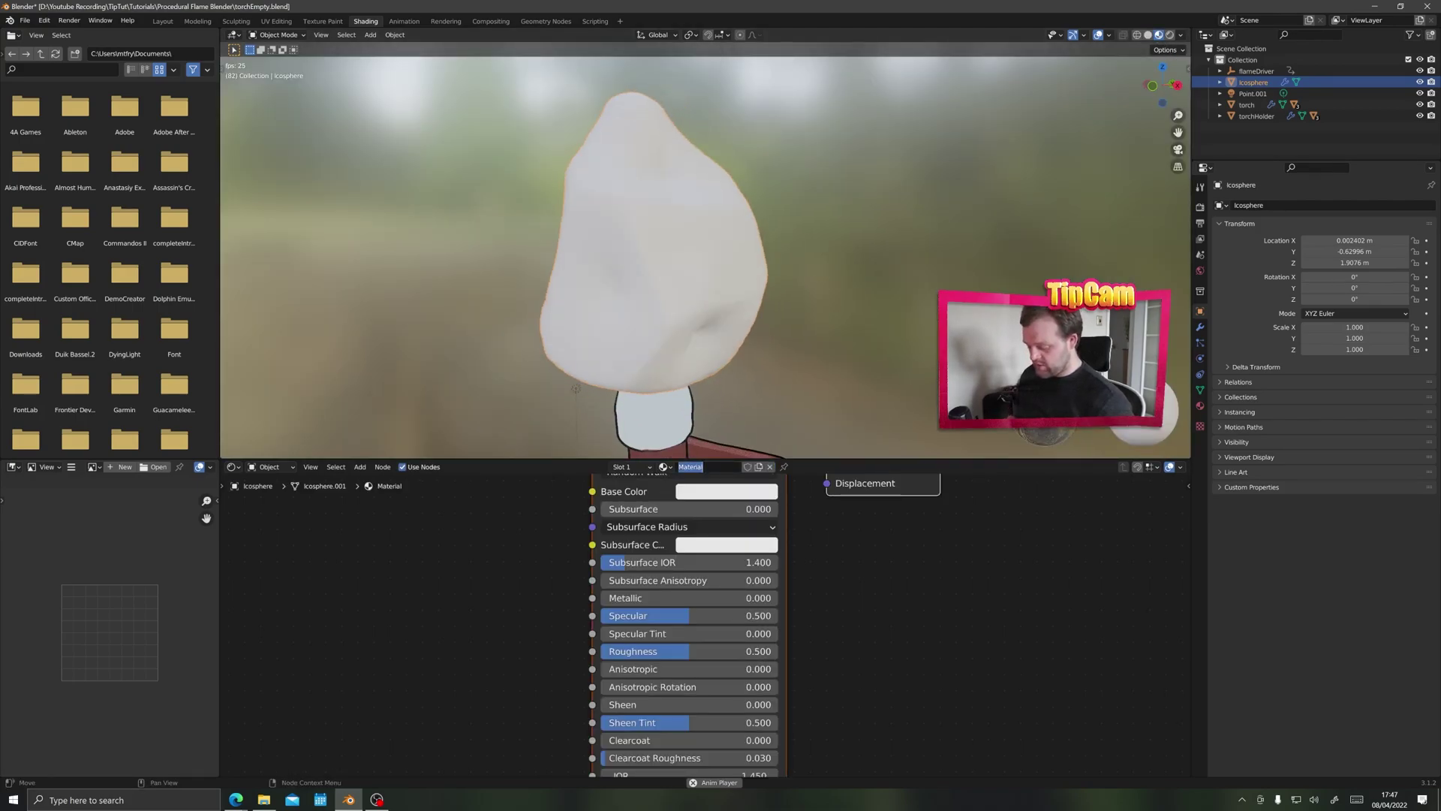
pyautogui.write('Red')
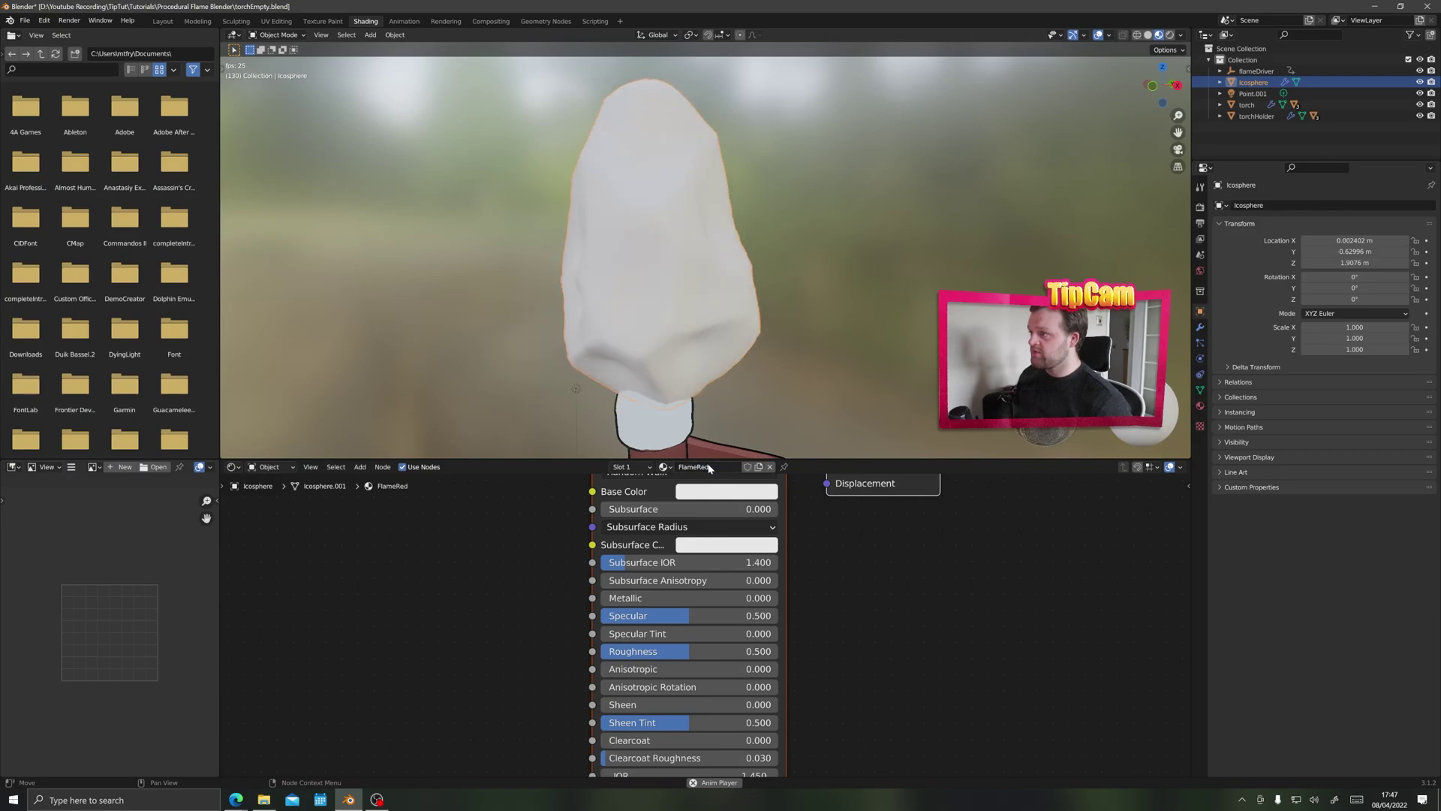
pyautogui.press('Return')
pyautogui.press('Home')
pyautogui.moveTo(589, 459); pyautogui.dragTo(589, 345)
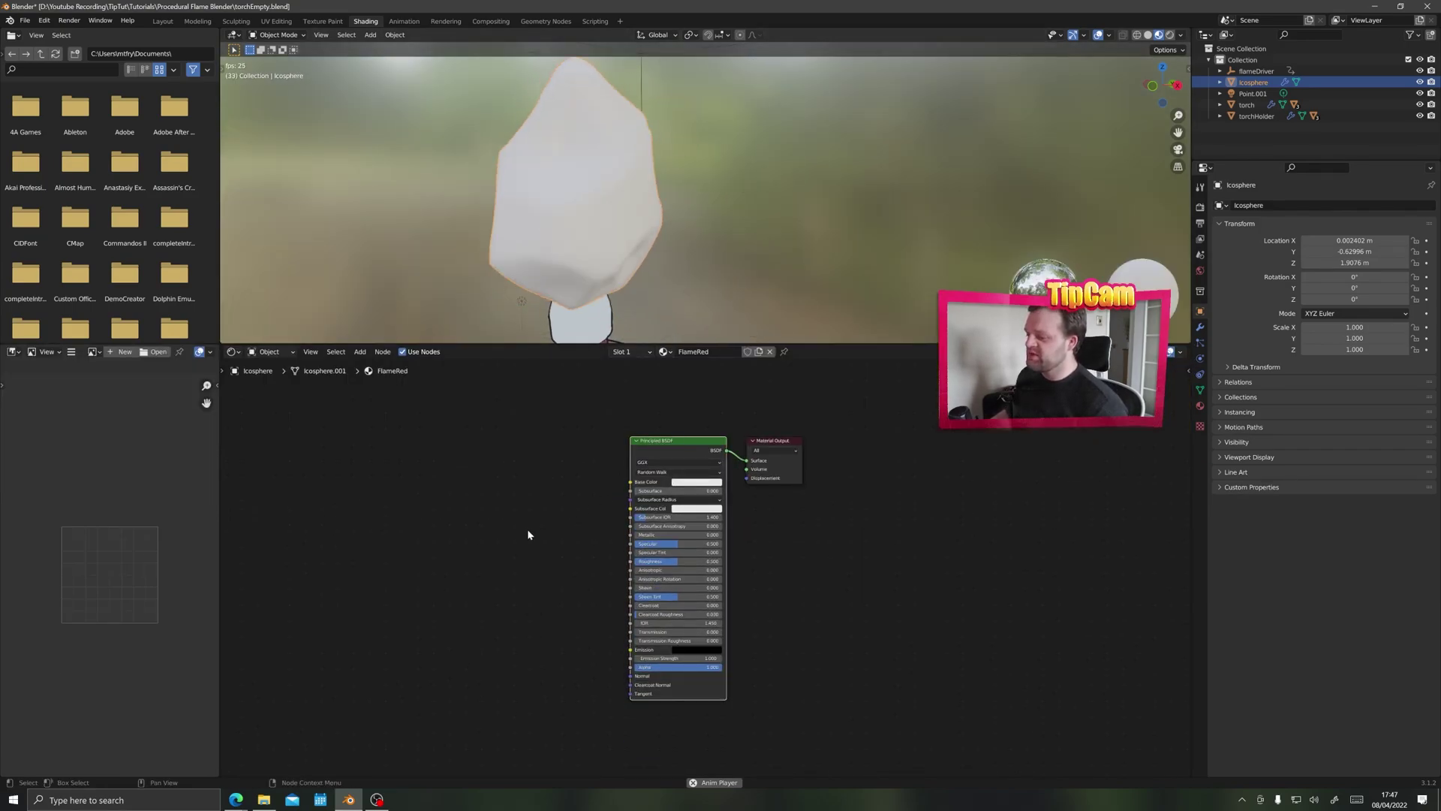
# Step: Replace the Principled BSDF with an Emission node connected to the Material Output's Surface
pyautogui.press('x')
pyautogui.hotkey('shift', 'a')
pyautogui.click(628, 473)
pyautogui.write('em')
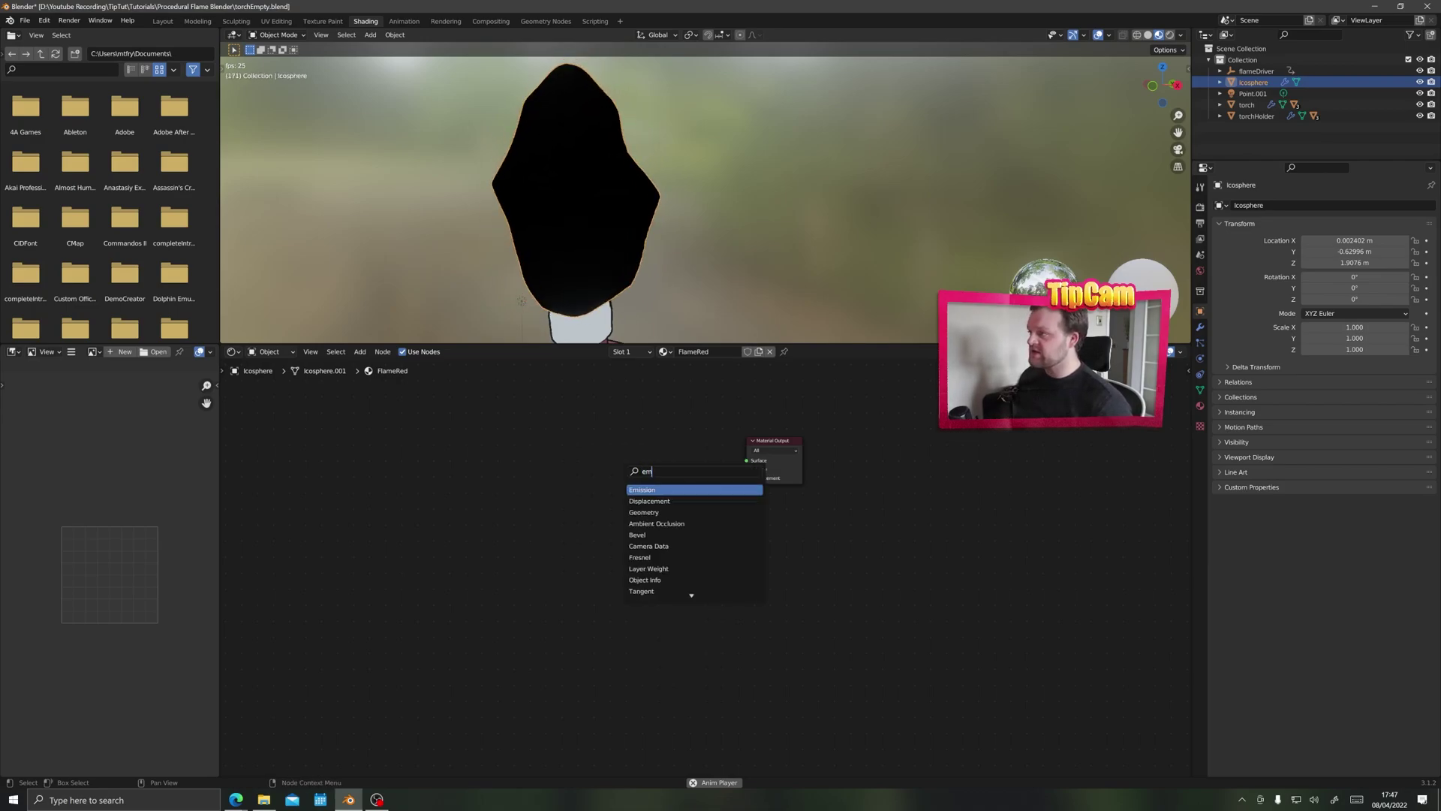
pyautogui.press('Return')
pyautogui.click(620, 432)
pyautogui.moveTo(673, 443); pyautogui.dragTo(746, 460)
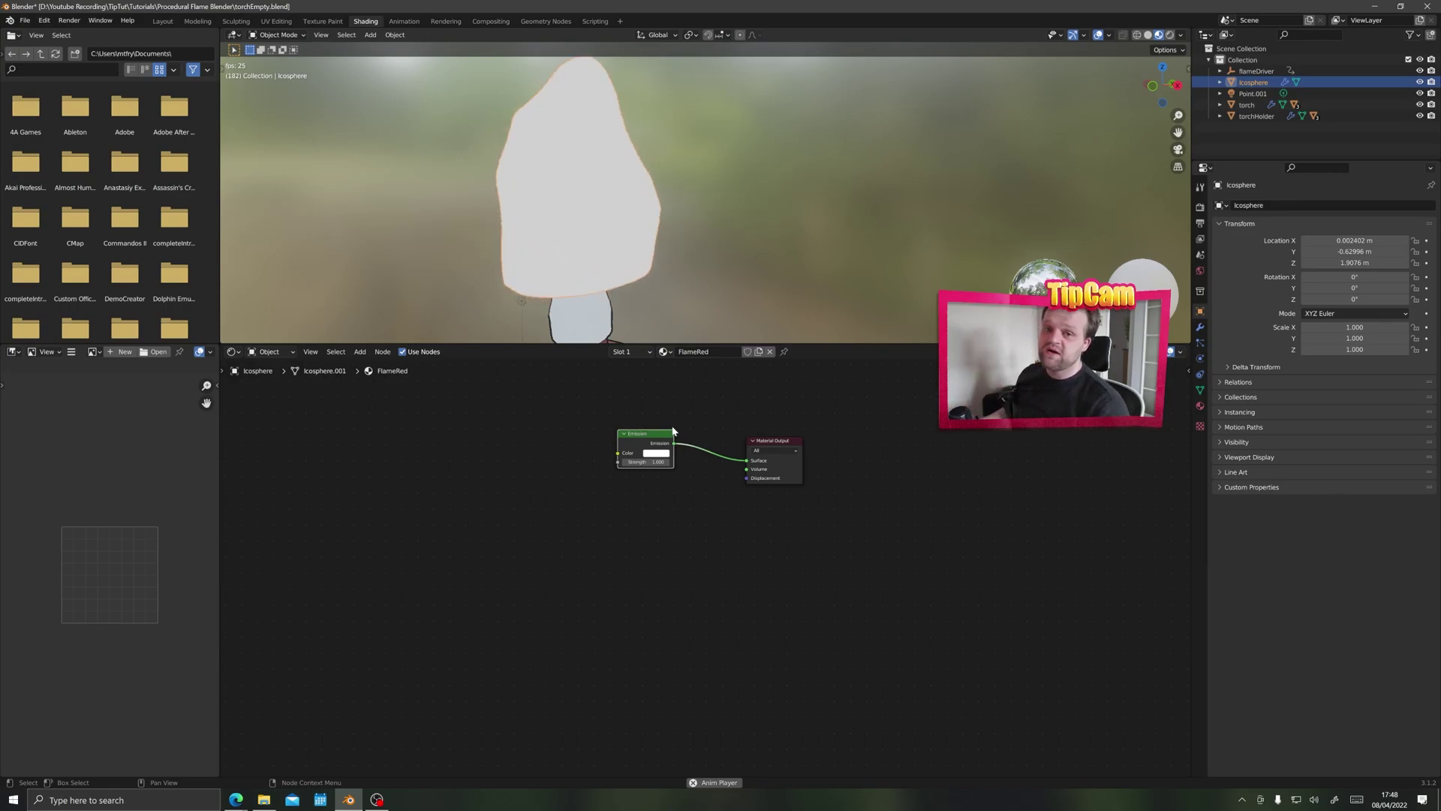
# Step: Add a Voronoi Texture node ahead of the Emission node, leaving space between them
pyautogui.moveTo(497, 483); pyautogui.dragTo(662, 522, button='middle')
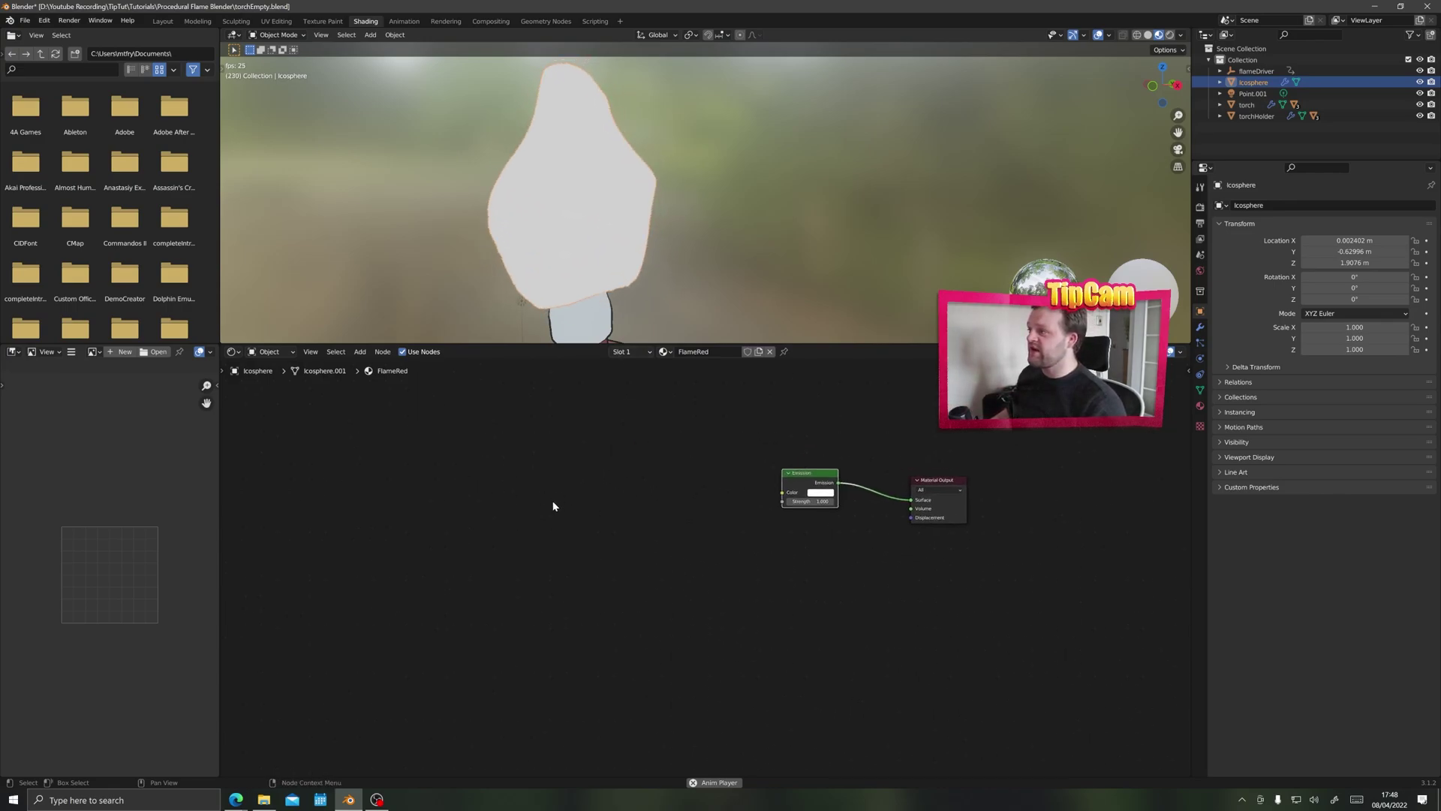
pyautogui.hotkey('shift', 'a')
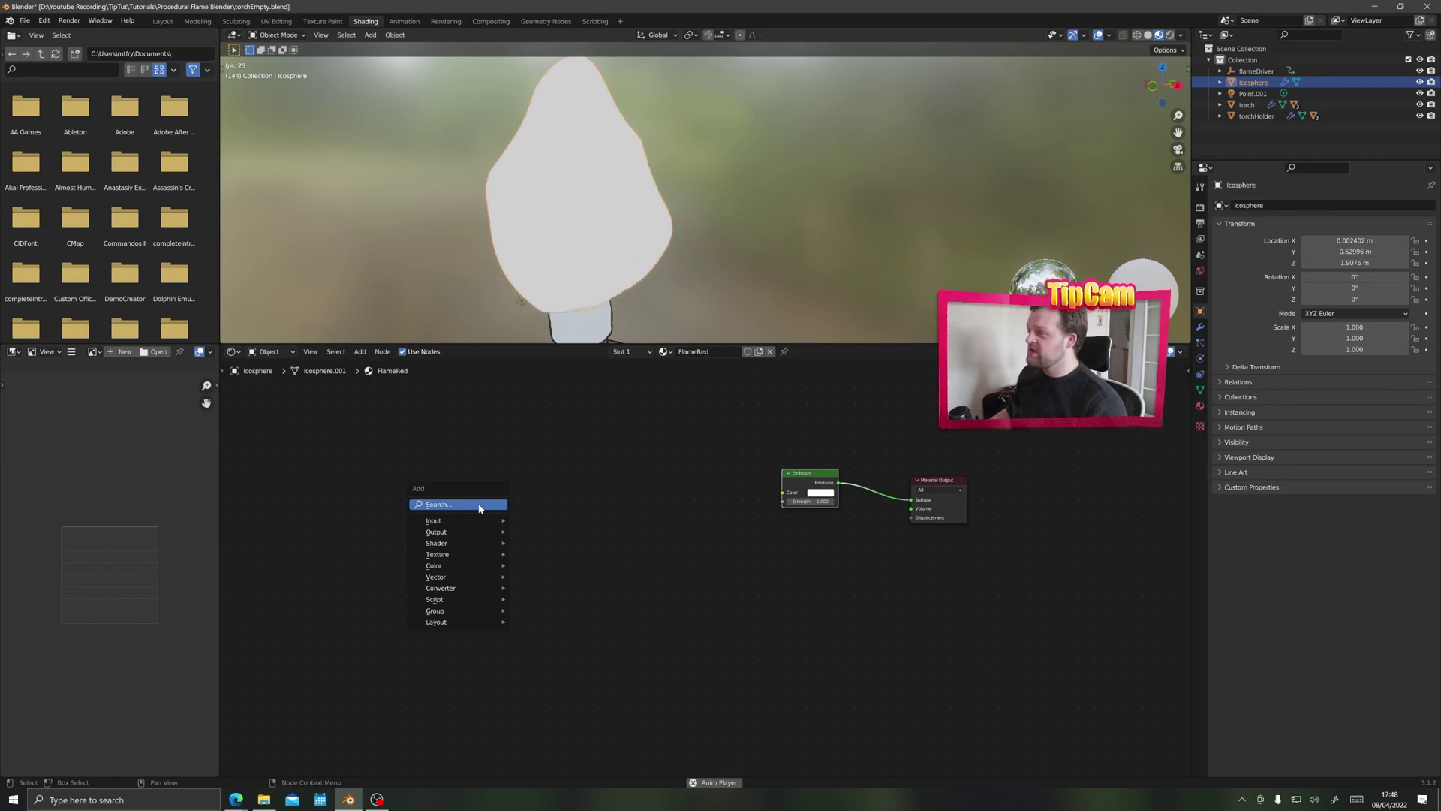
pyautogui.click(479, 504)
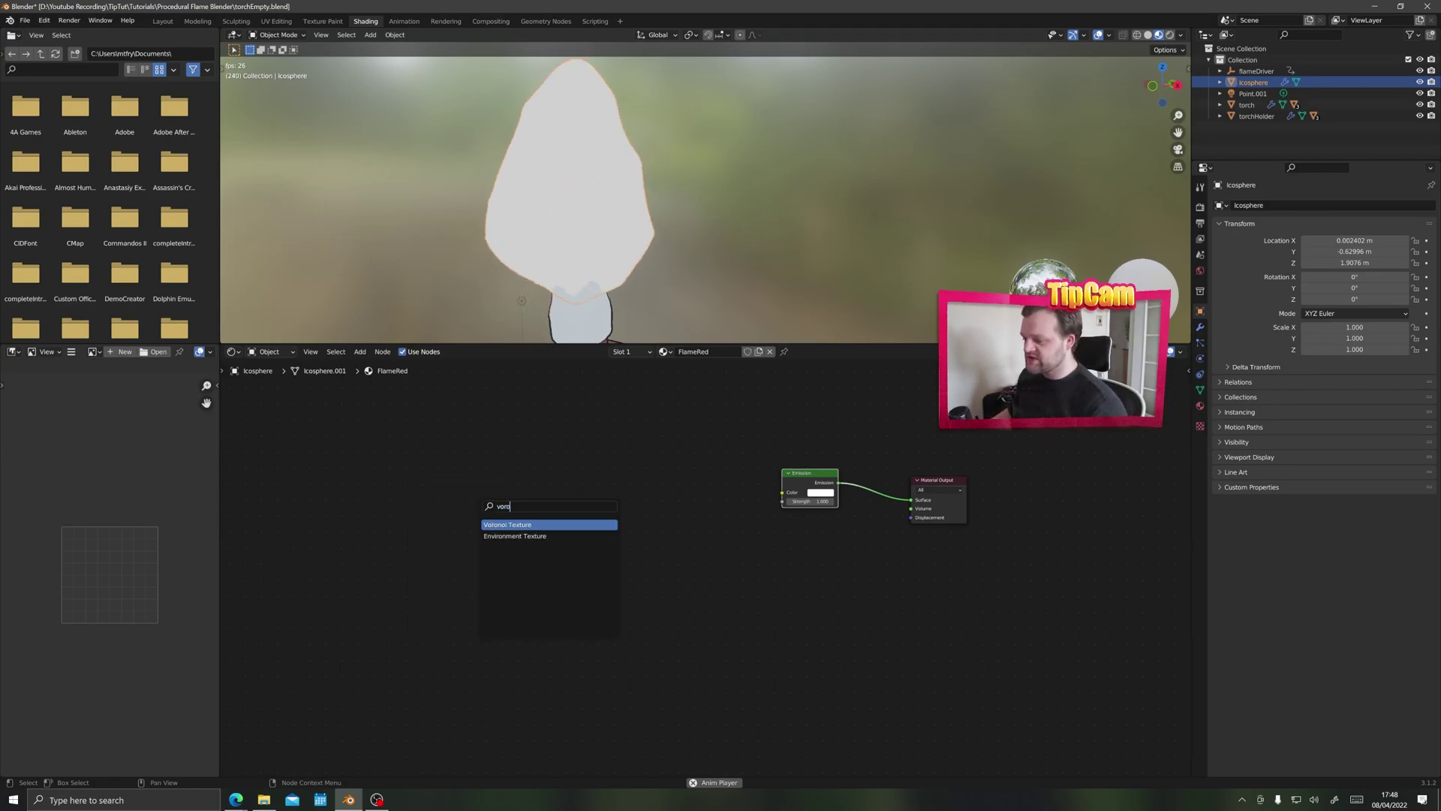
pyautogui.write('voro')
pyautogui.press('Return')
pyautogui.click(489, 466)
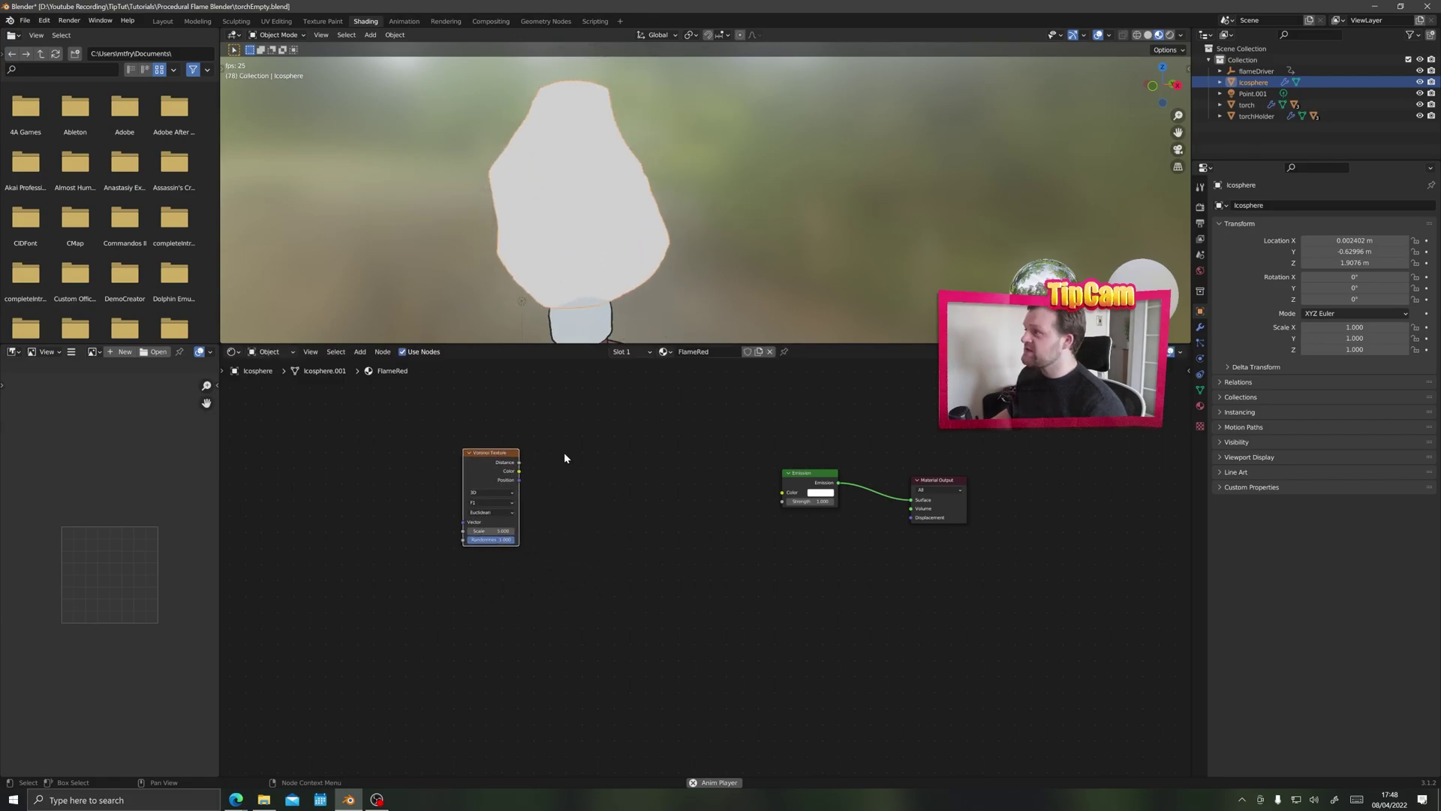
# Step: Add a ColorRamp, feeding the Voronoi Distance into its Fac and its Color into the Emission Color
pyautogui.hotkey('shift', 'a')
pyautogui.click(600, 460)
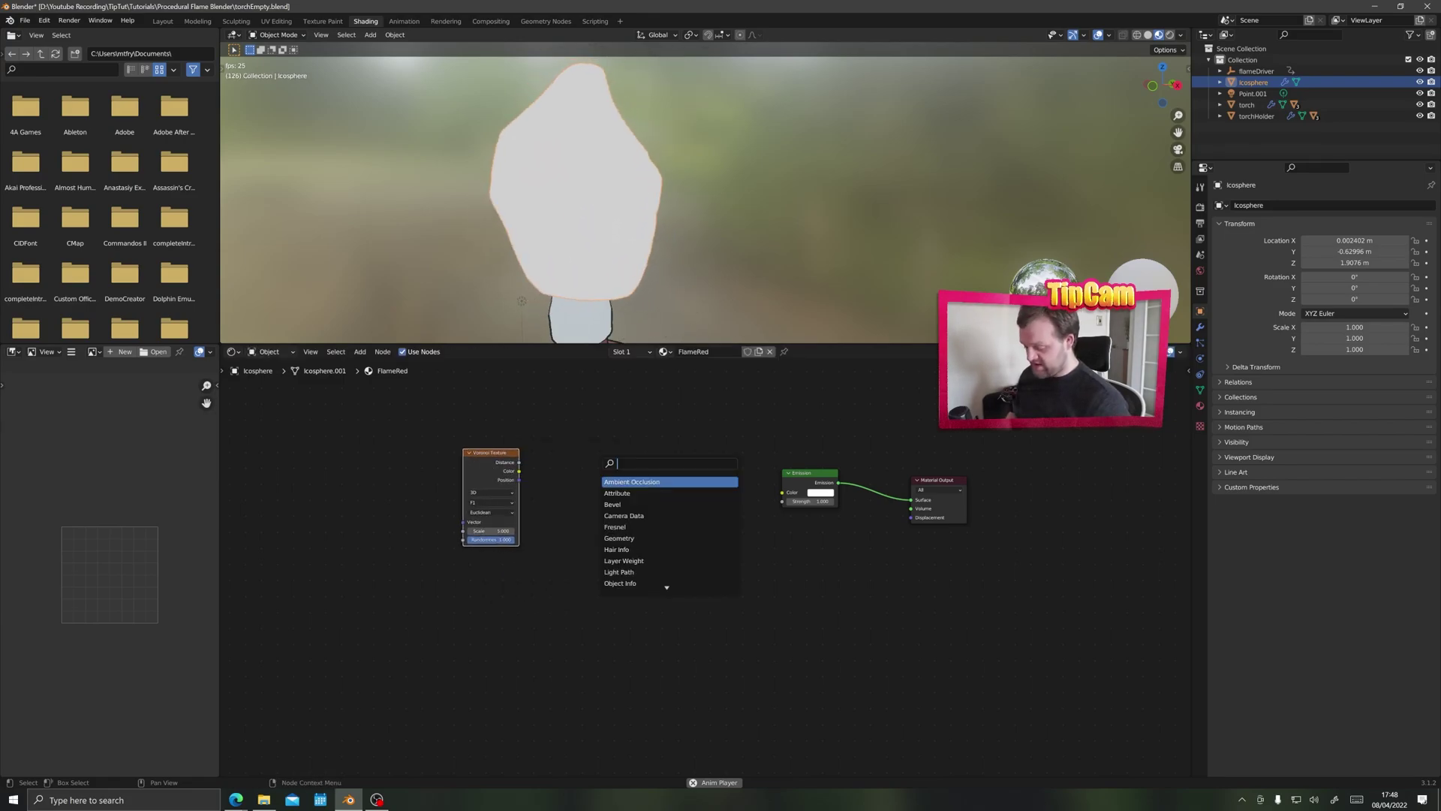
pyautogui.write('color ramp')
pyautogui.press('Return')
pyautogui.click(604, 458)
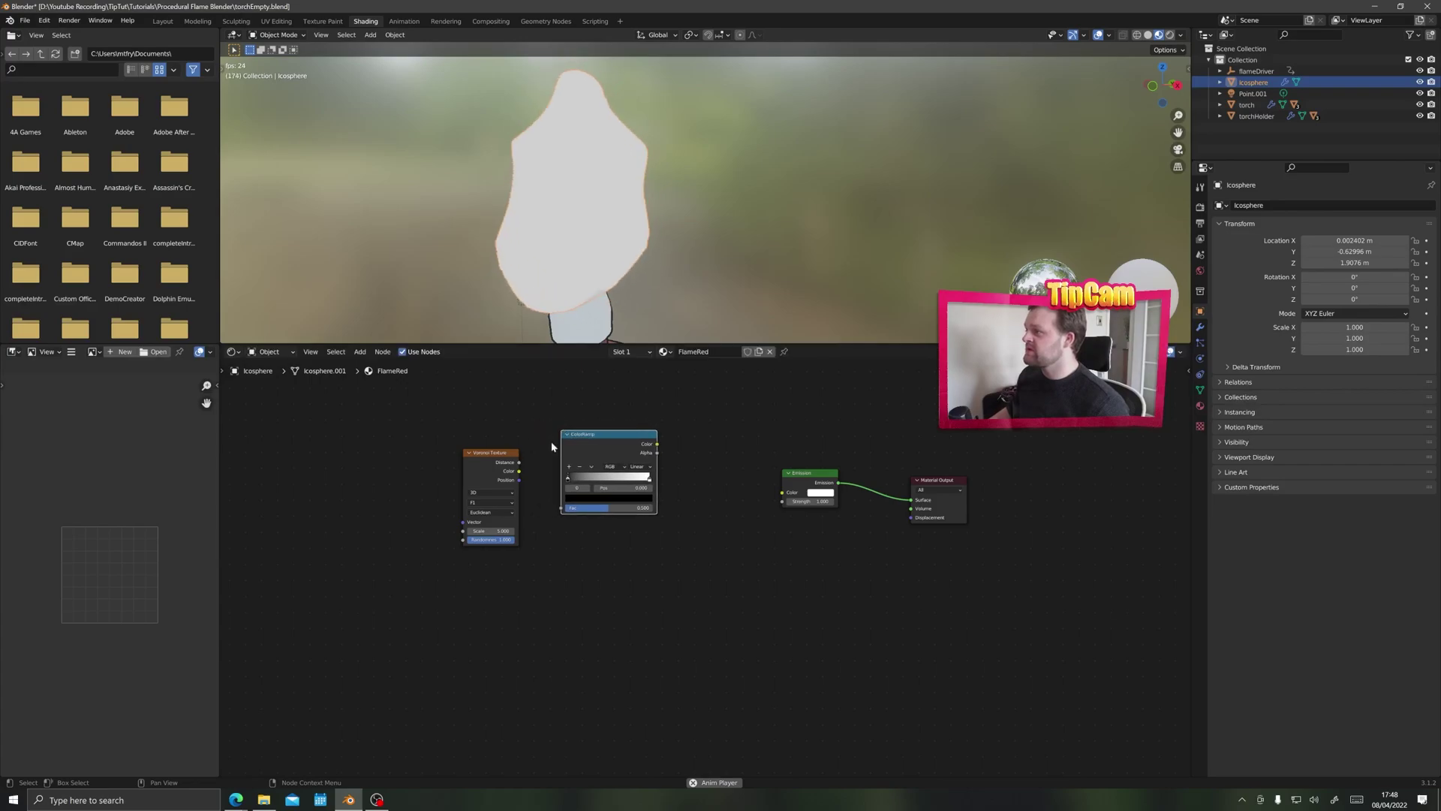
pyautogui.moveTo(519, 463); pyautogui.dragTo(563, 508)
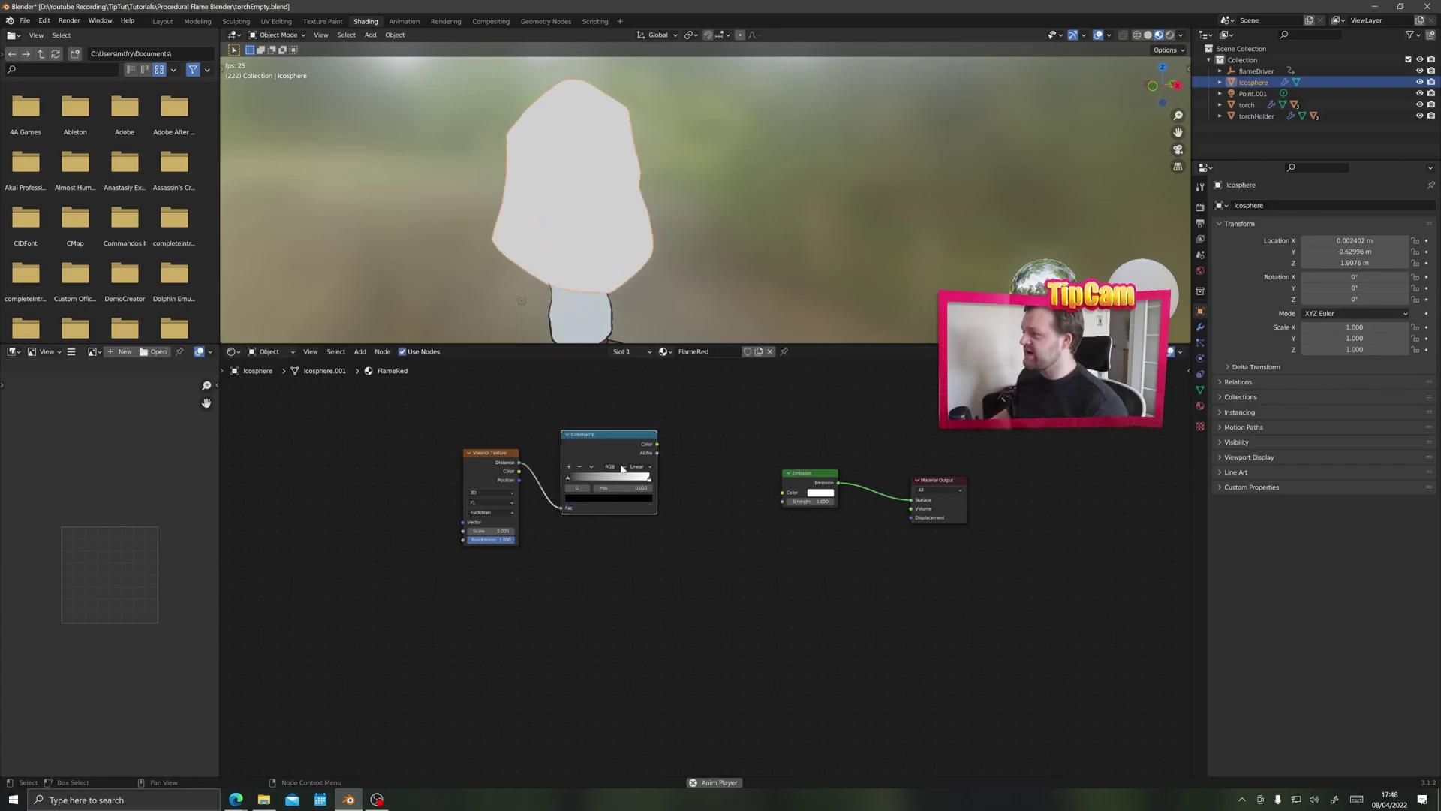
pyautogui.moveTo(657, 444); pyautogui.dragTo(782, 493)
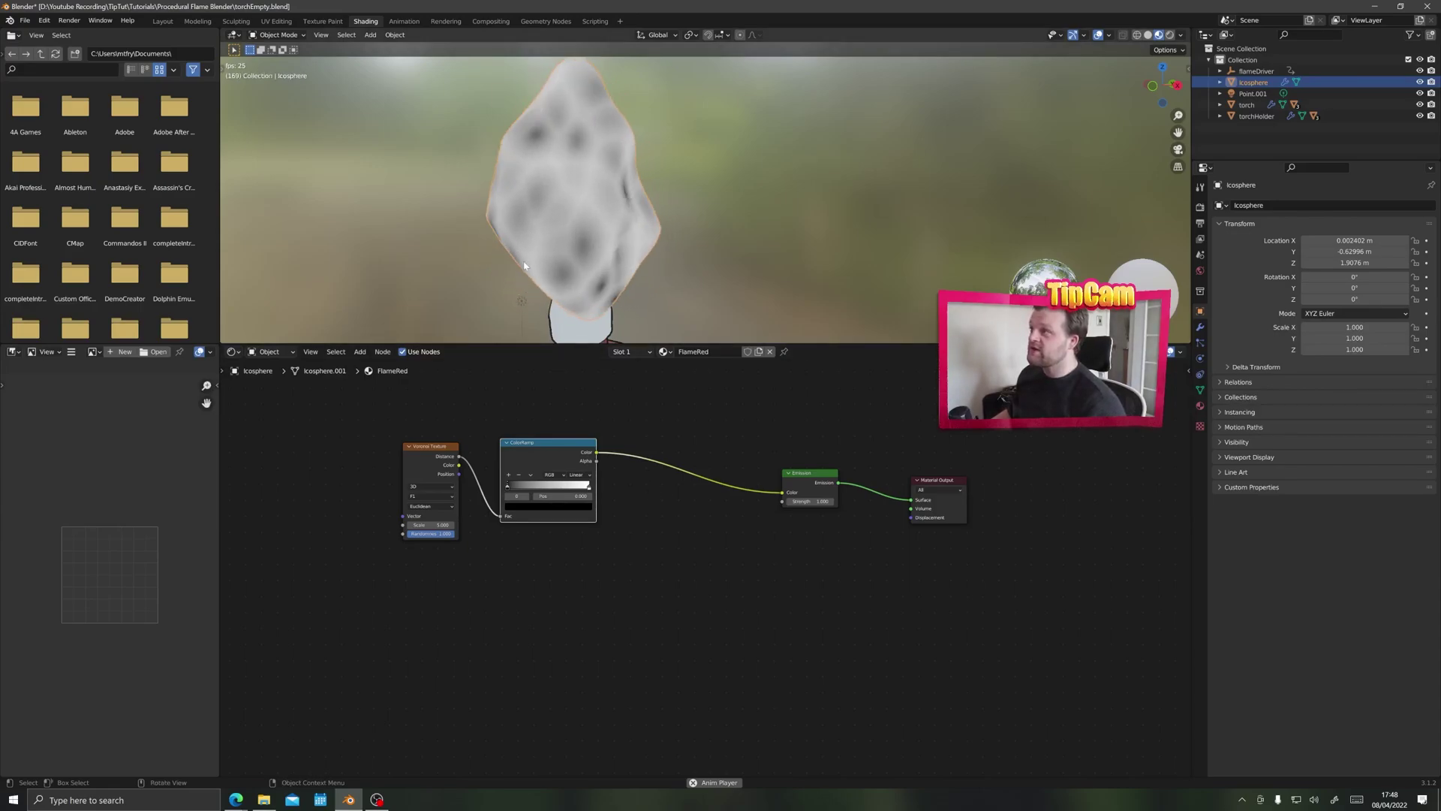
# Step: Insert a second ColorRamp with Constant interpolation before the Emission node and move its white stop to about the middle
pyautogui.hotkey('shift', 'a')
pyautogui.write('s')
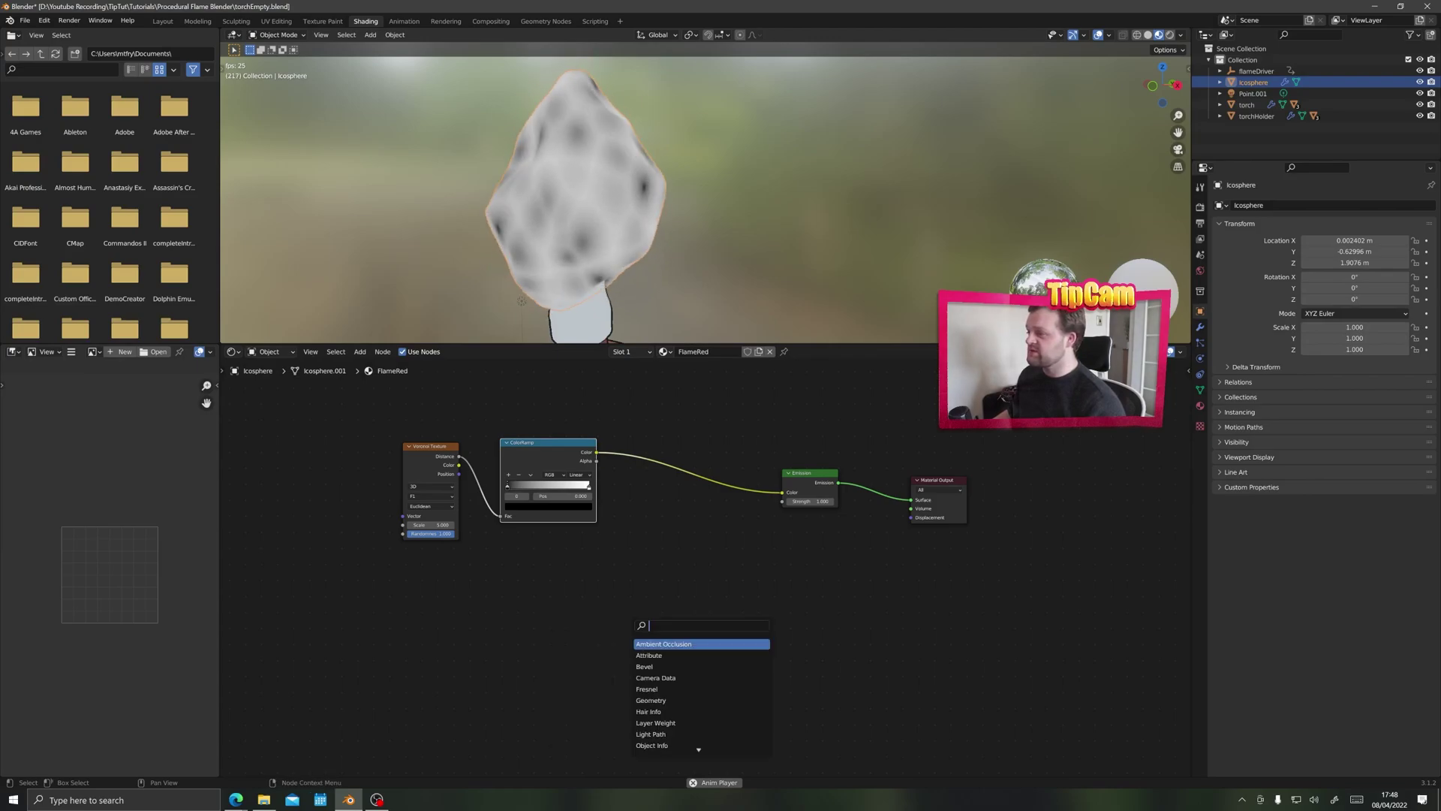
pyautogui.write('col')
pyautogui.press('Return')
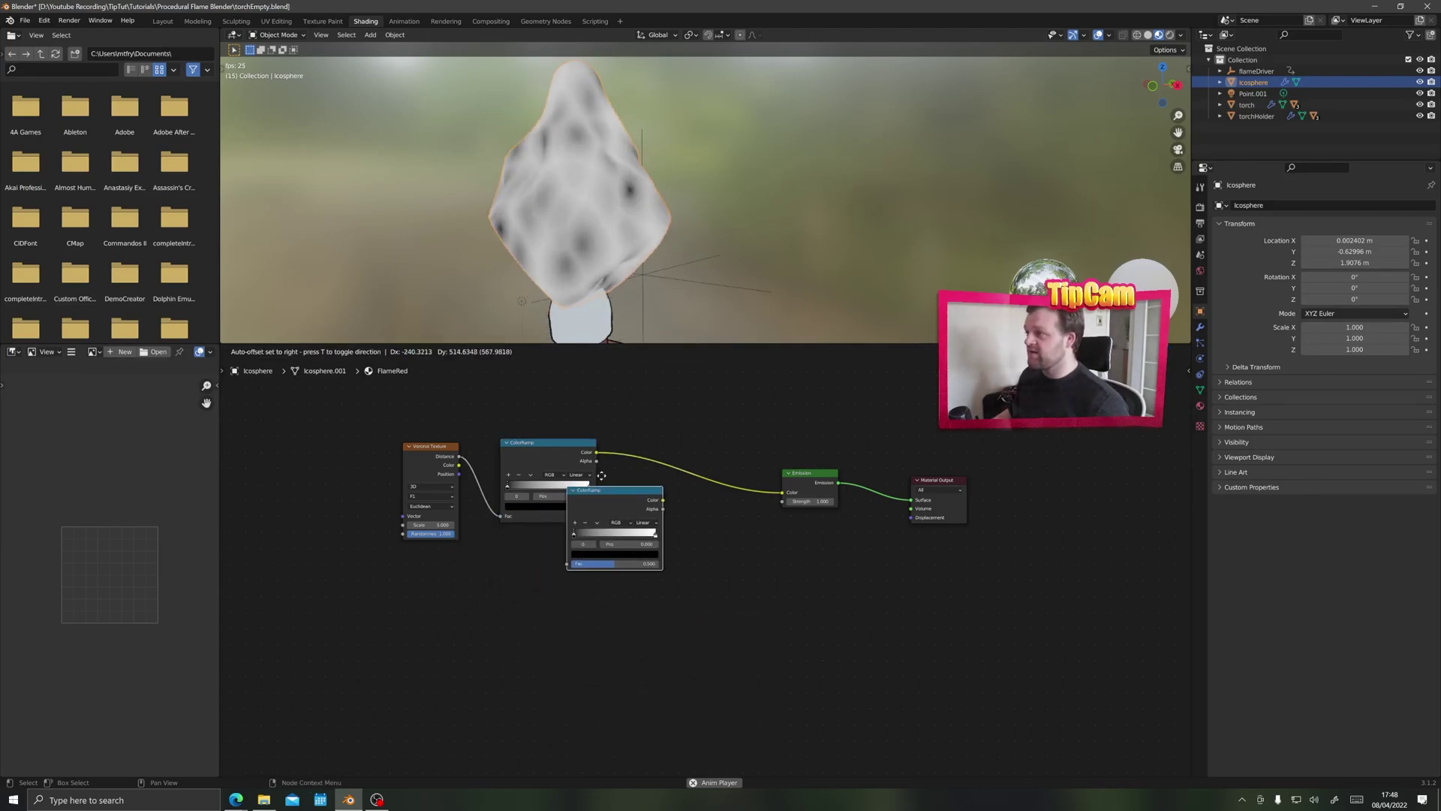
pyautogui.click(689, 431)
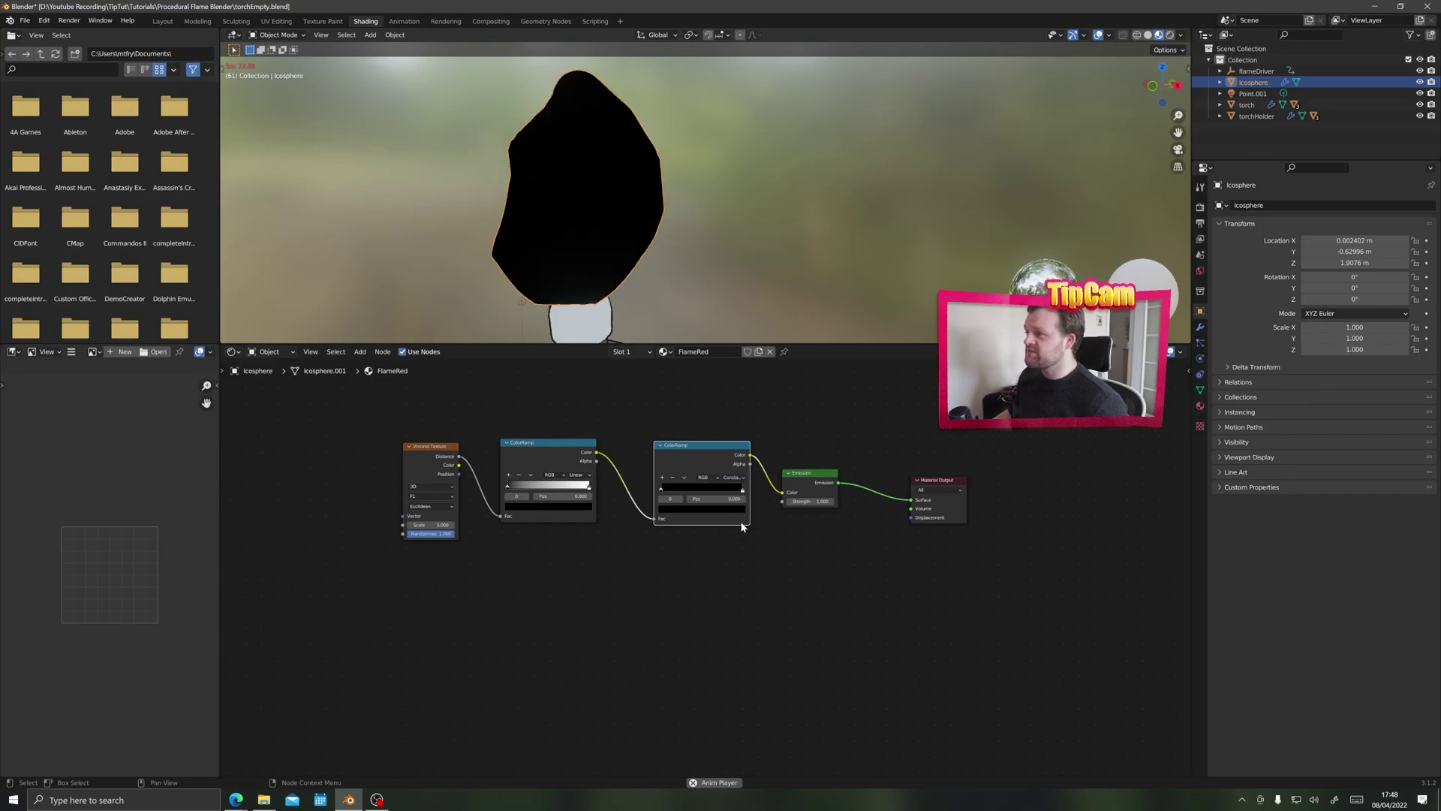
pyautogui.moveTo(742, 489); pyautogui.dragTo(702, 492)
pyautogui.moveTo(590, 492); pyautogui.dragTo(540, 495)
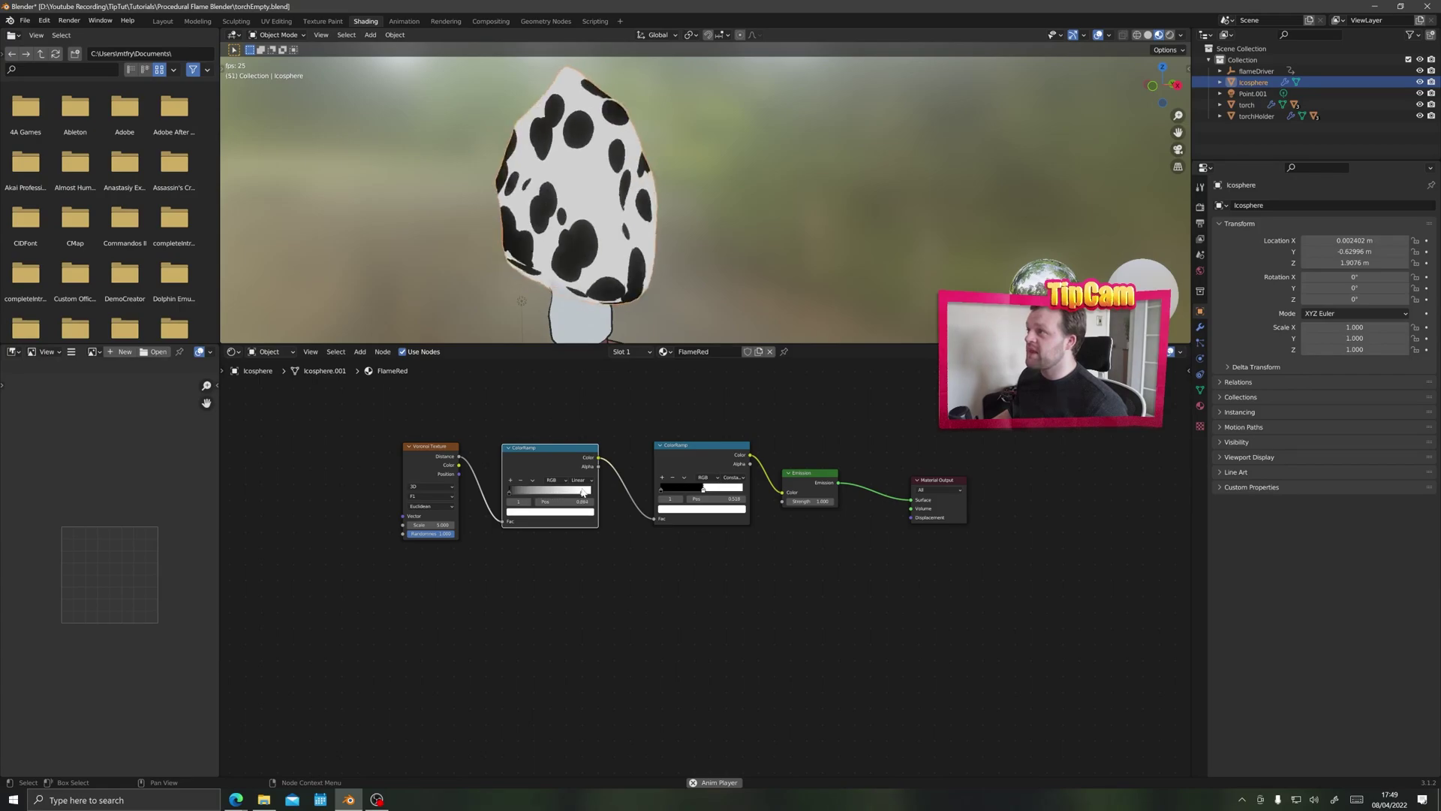
# Step: Add linked Texture Coordinate and Mapping nodes to the Voronoi Texture's Vector input and arrange them ahead of it
pyautogui.moveTo(435, 583); pyautogui.dragTo(689, 612, button='middle')
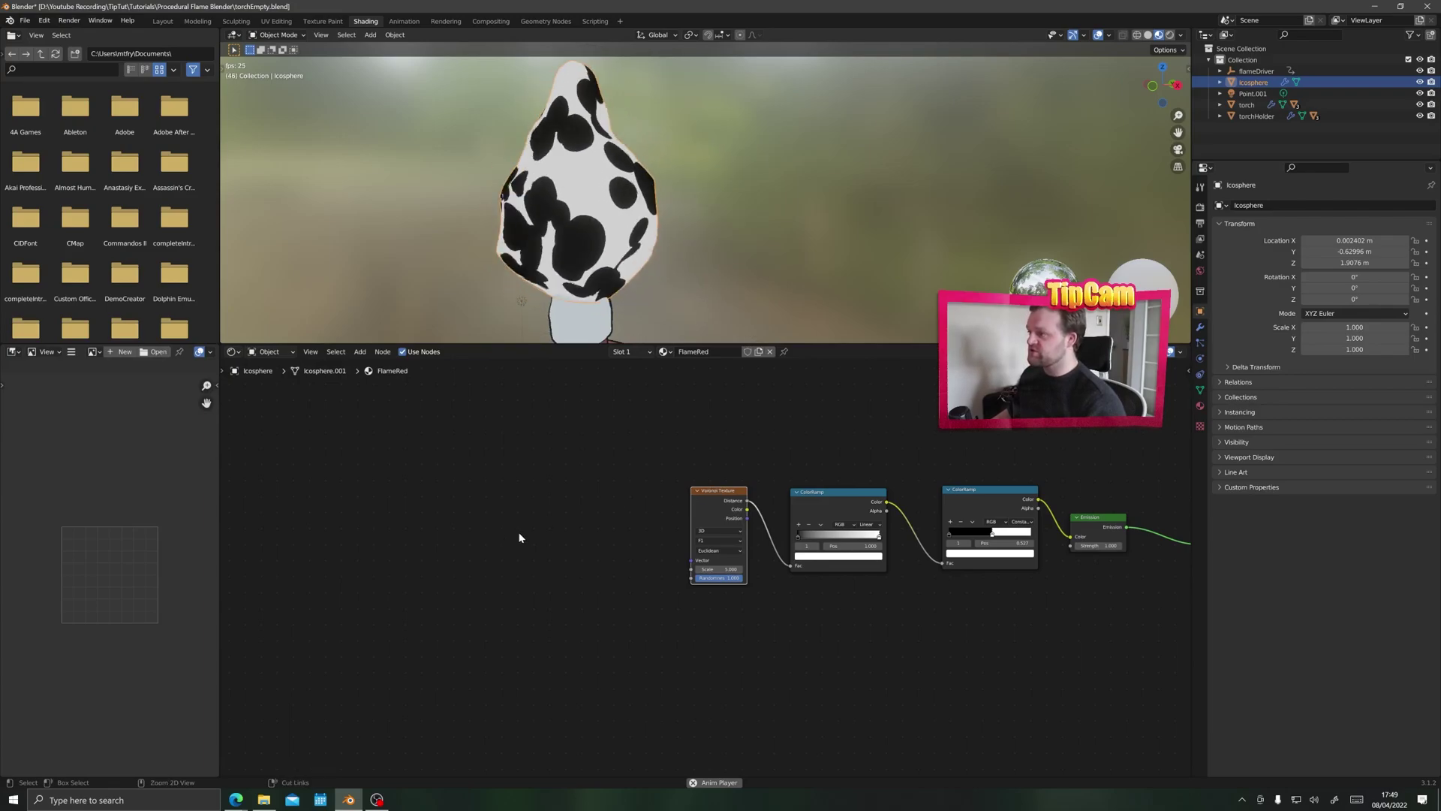
pyautogui.hotkey('ctrl', 't')
pyautogui.moveTo(620, 597); pyautogui.dragTo(594, 586, button='middle')
pyautogui.moveTo(593, 492); pyautogui.dragTo(583, 463)
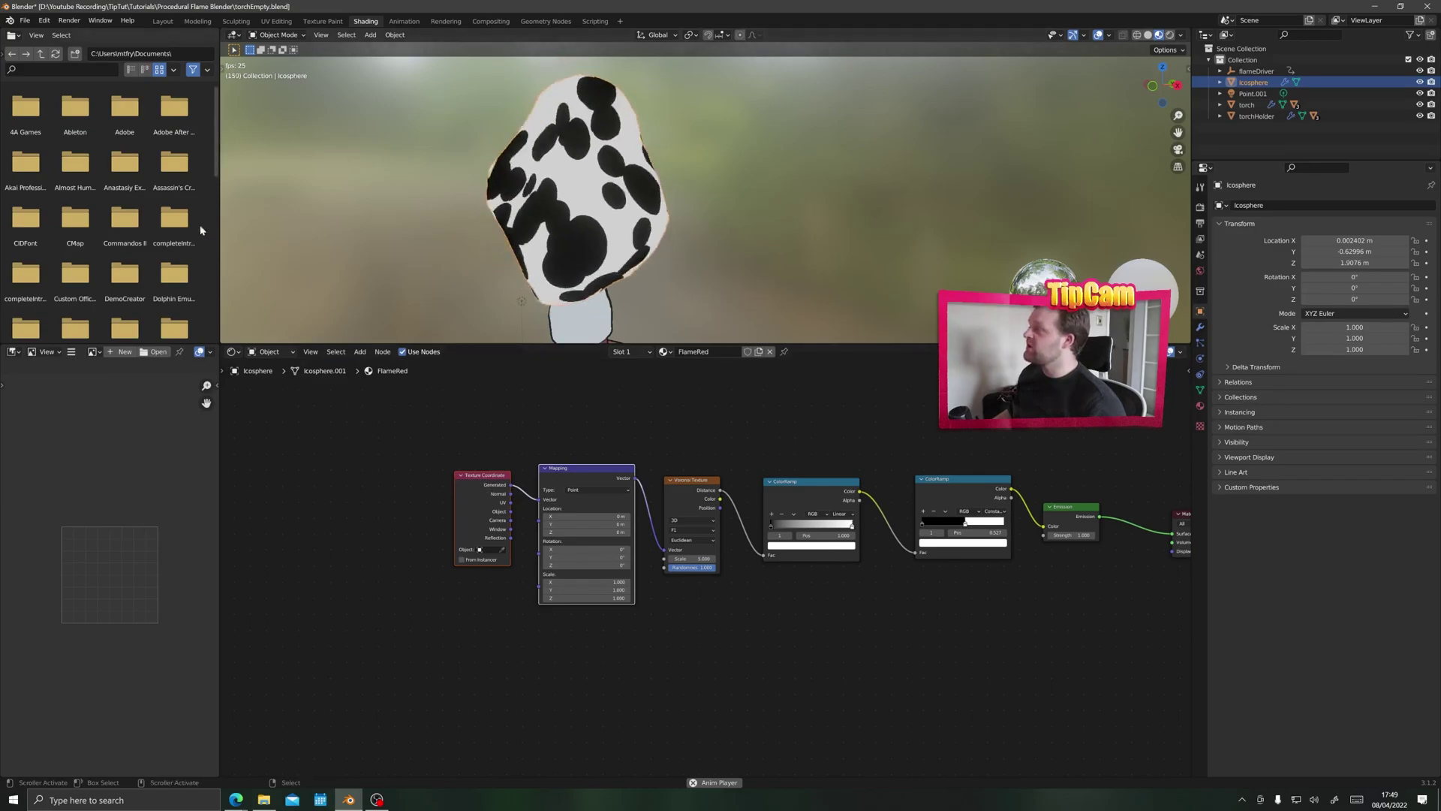
# Step: Search the add-on preferences for "node" to check that Node Wrangler is enabled, and return to the Voronoi Texture node
pyautogui.click(45, 21)
pyautogui.click(69, 180)
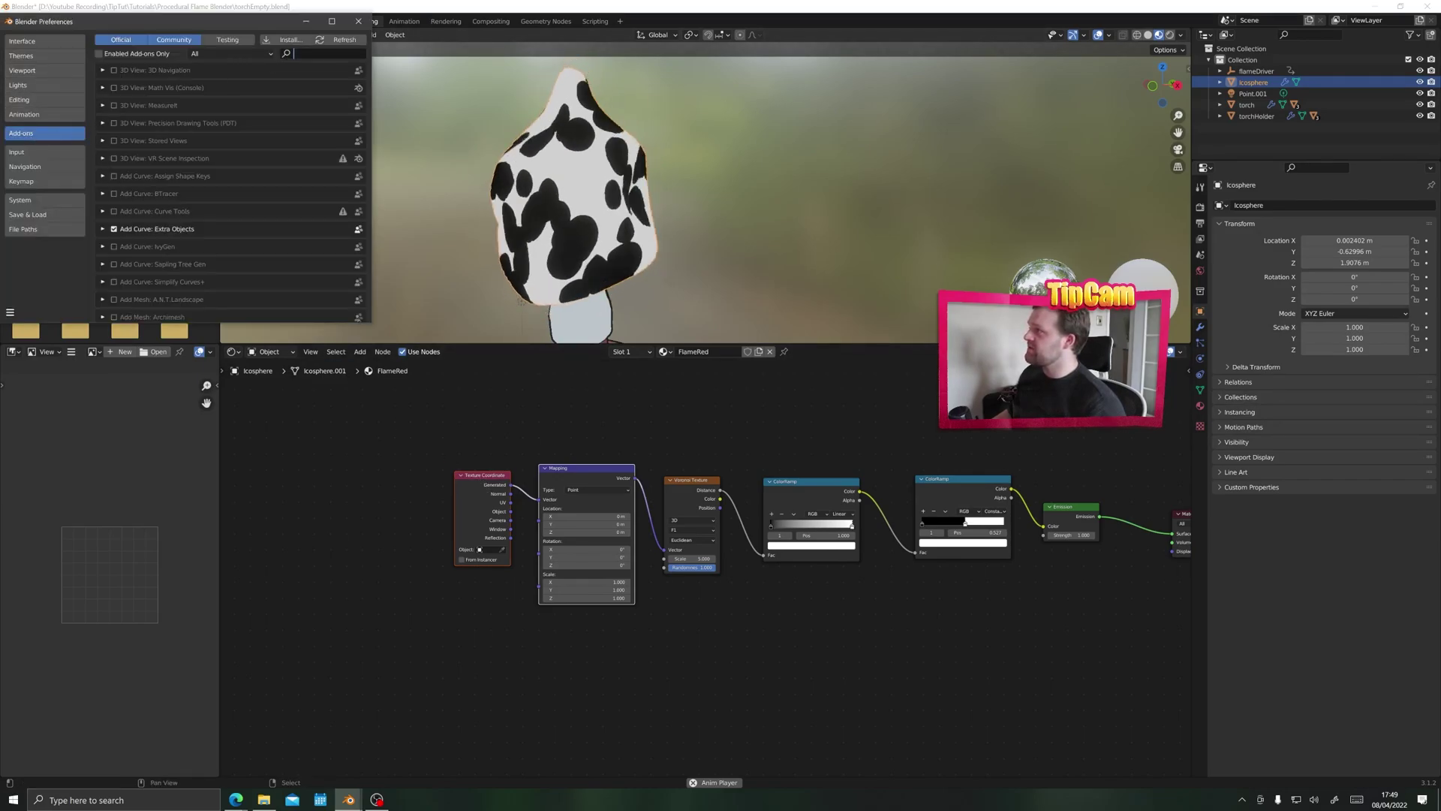
pyautogui.write('node')
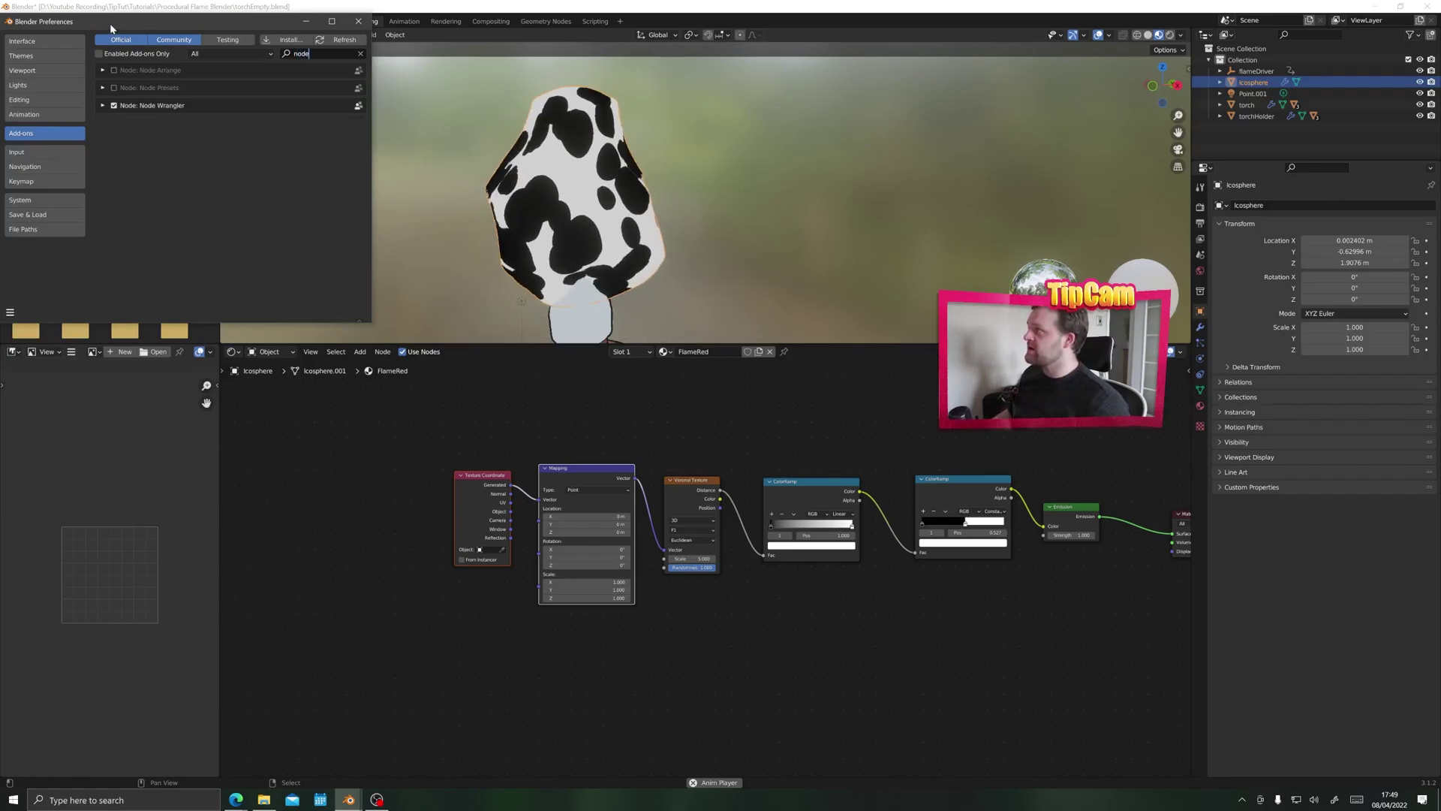
pyautogui.moveTo(111, 28); pyautogui.dragTo(176, 94)
pyautogui.click(424, 89)
pyautogui.click(701, 479)
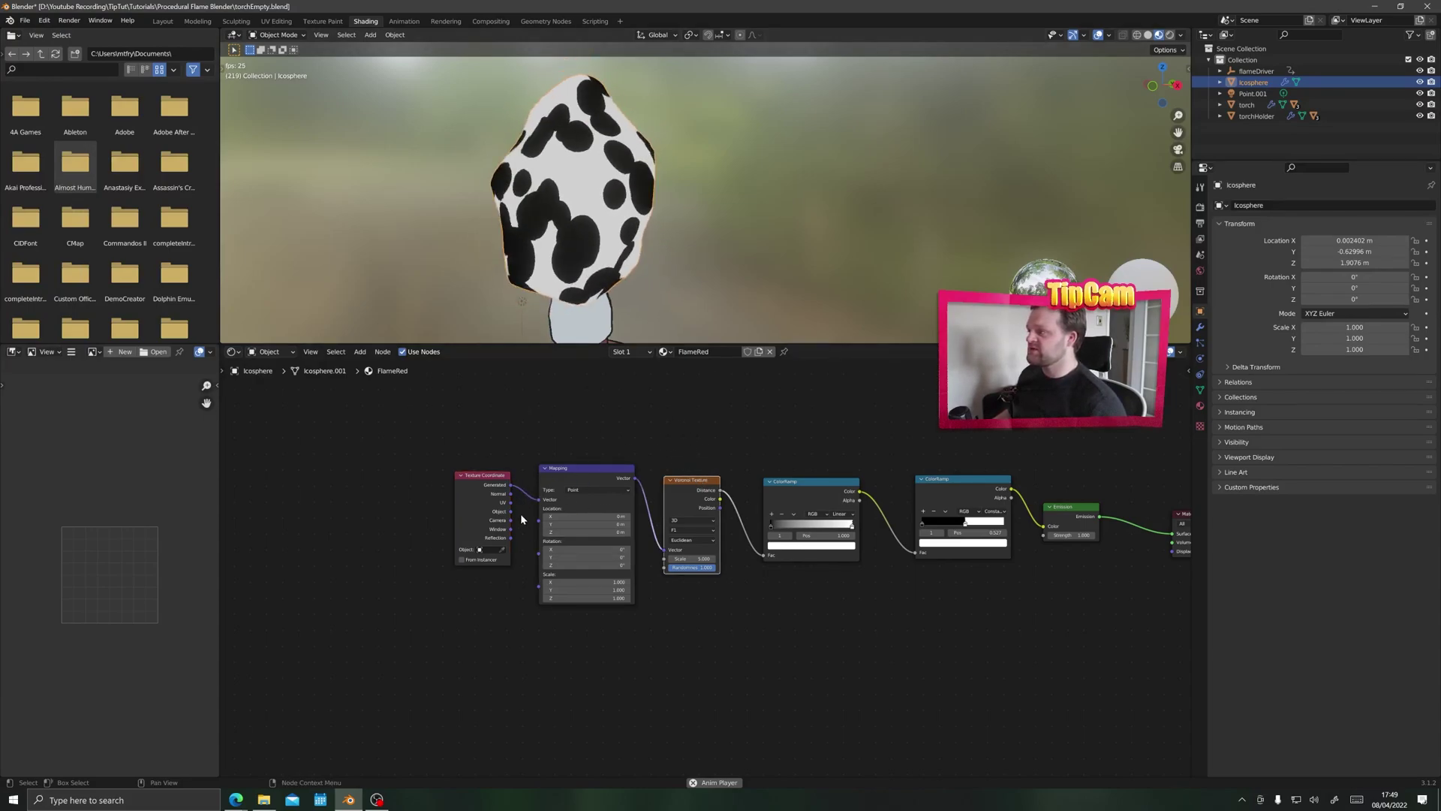
# Step: Set the Voronoi Texture's Scale to 8
pyautogui.scroll(1, 698, 588)
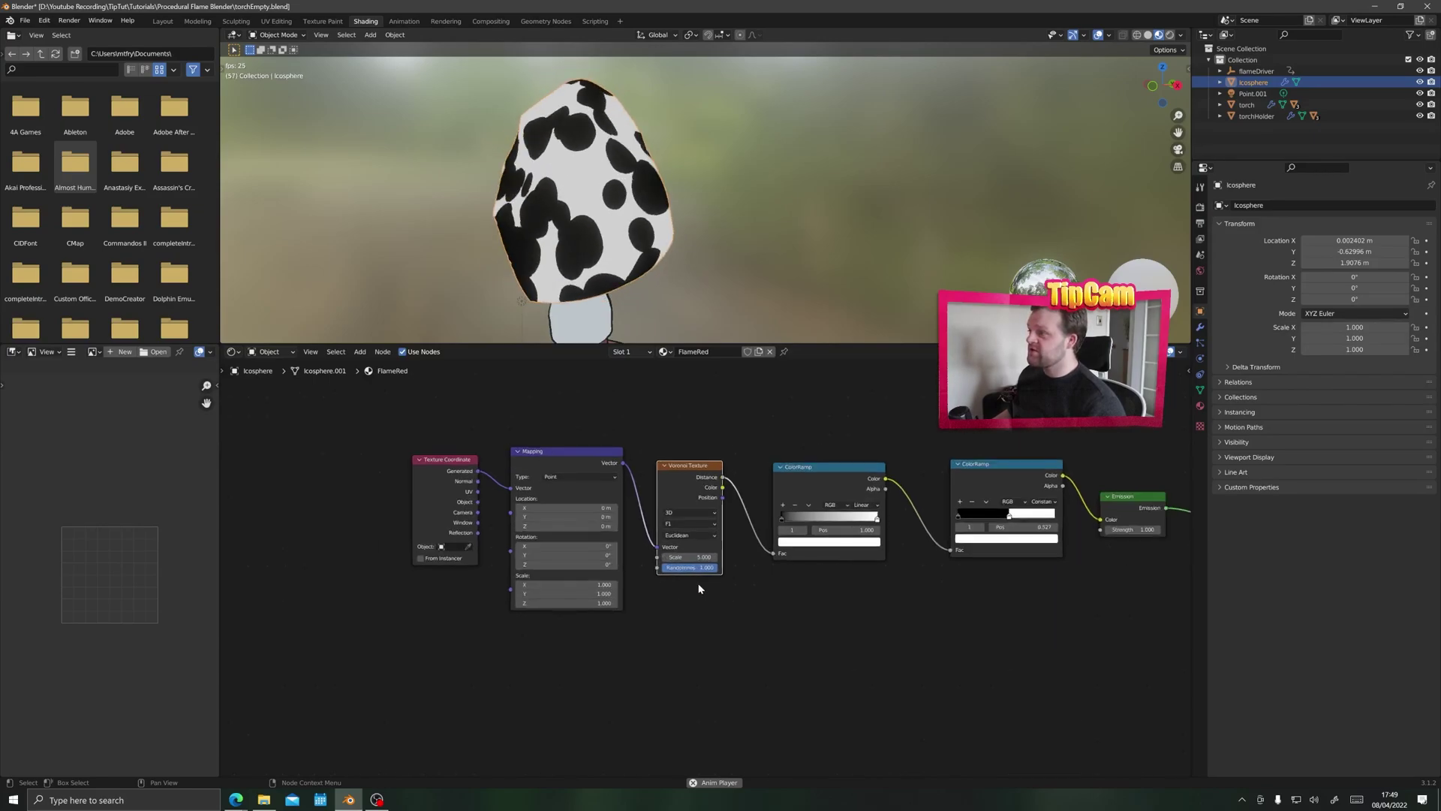
pyautogui.scroll(4, 698, 585)
pyautogui.moveTo(651, 499); pyautogui.dragTo(696, 584, button='middle')
pyautogui.moveTo(731, 639); pyautogui.dragTo(803, 639)
pyautogui.click(731, 639)
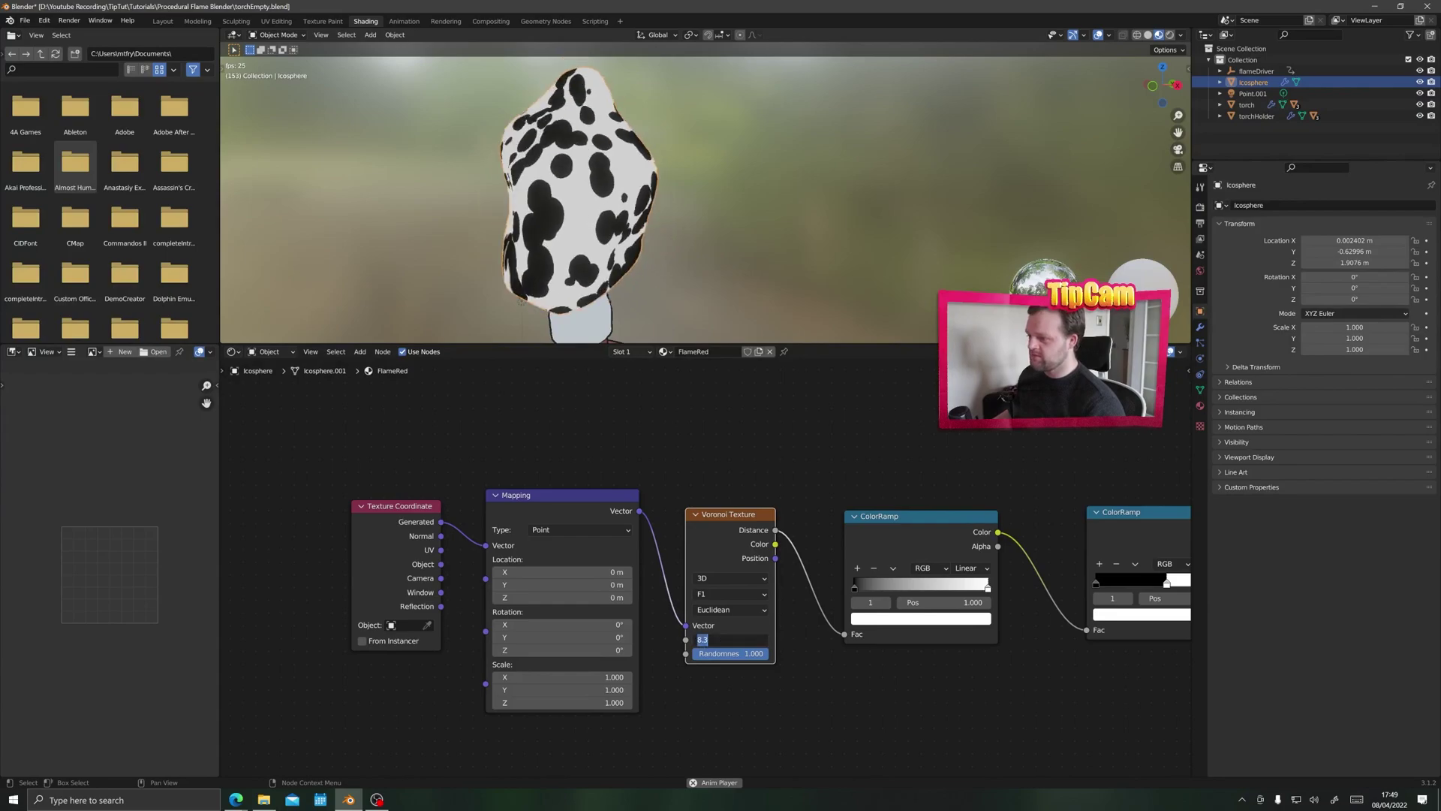
pyautogui.write('8')
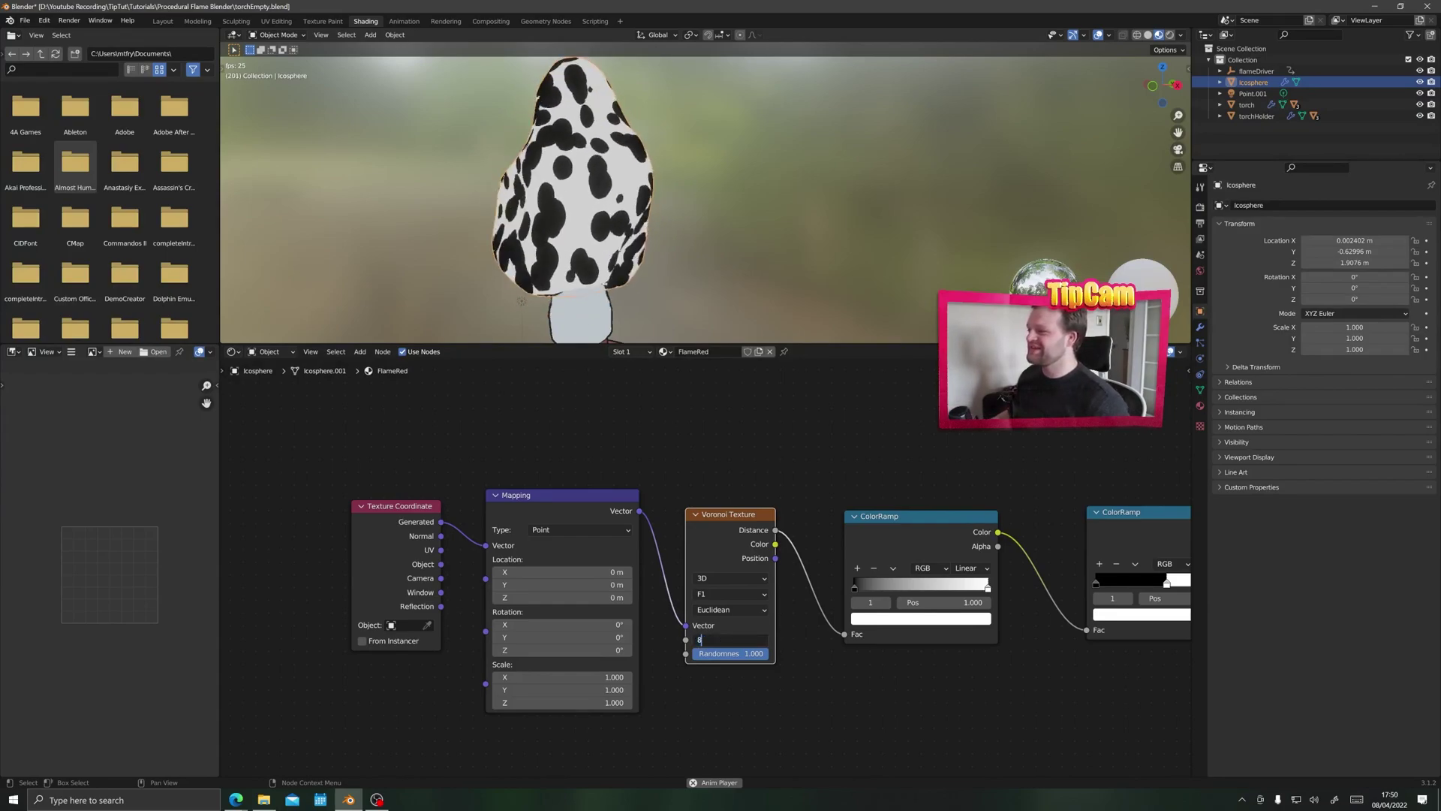
pyautogui.press('Return')
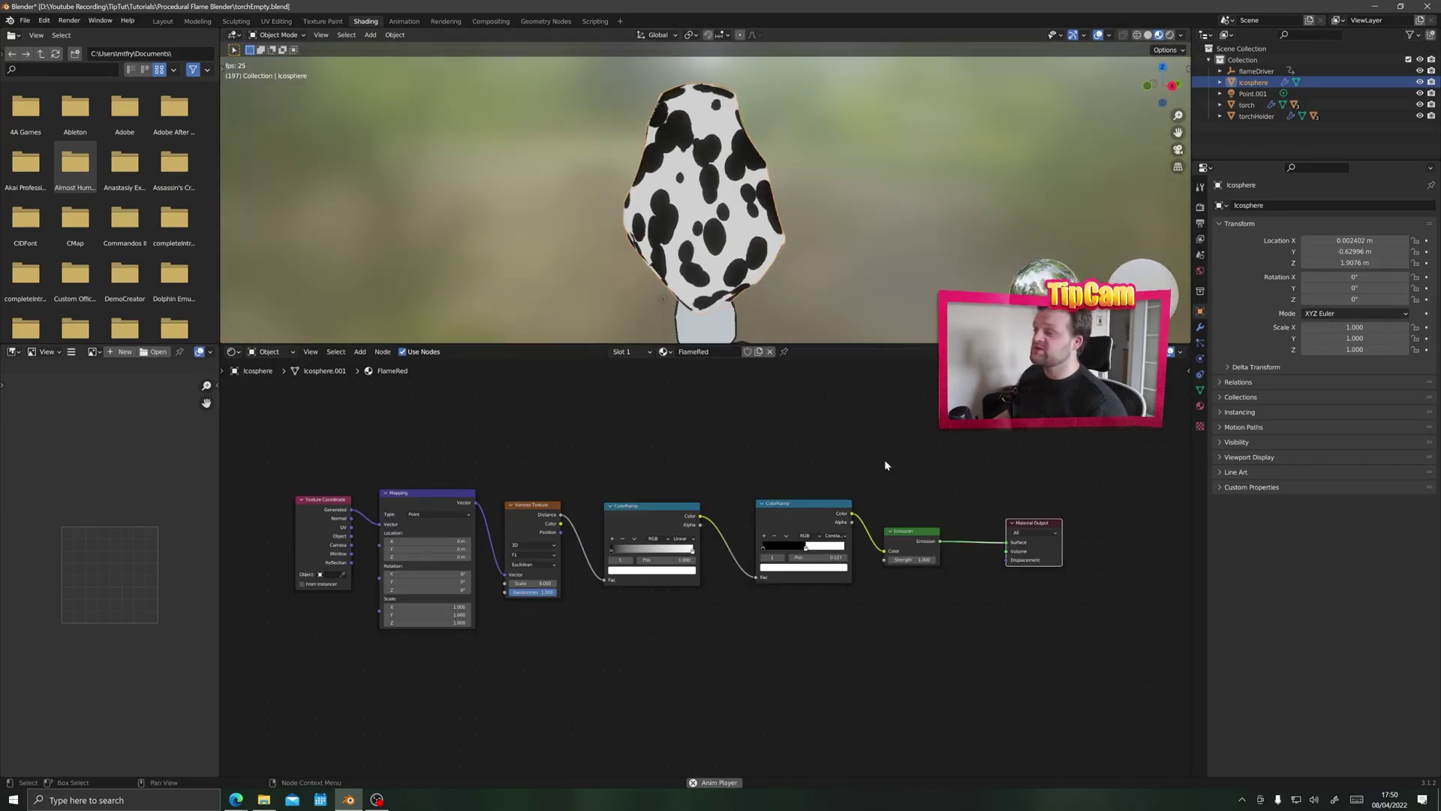
# Step: Add a Transparent BSDF node directly below the Emission node
pyautogui.hotkey('shift', 'a')
pyautogui.moveTo(898, 695)
pyautogui.click(856, 658)
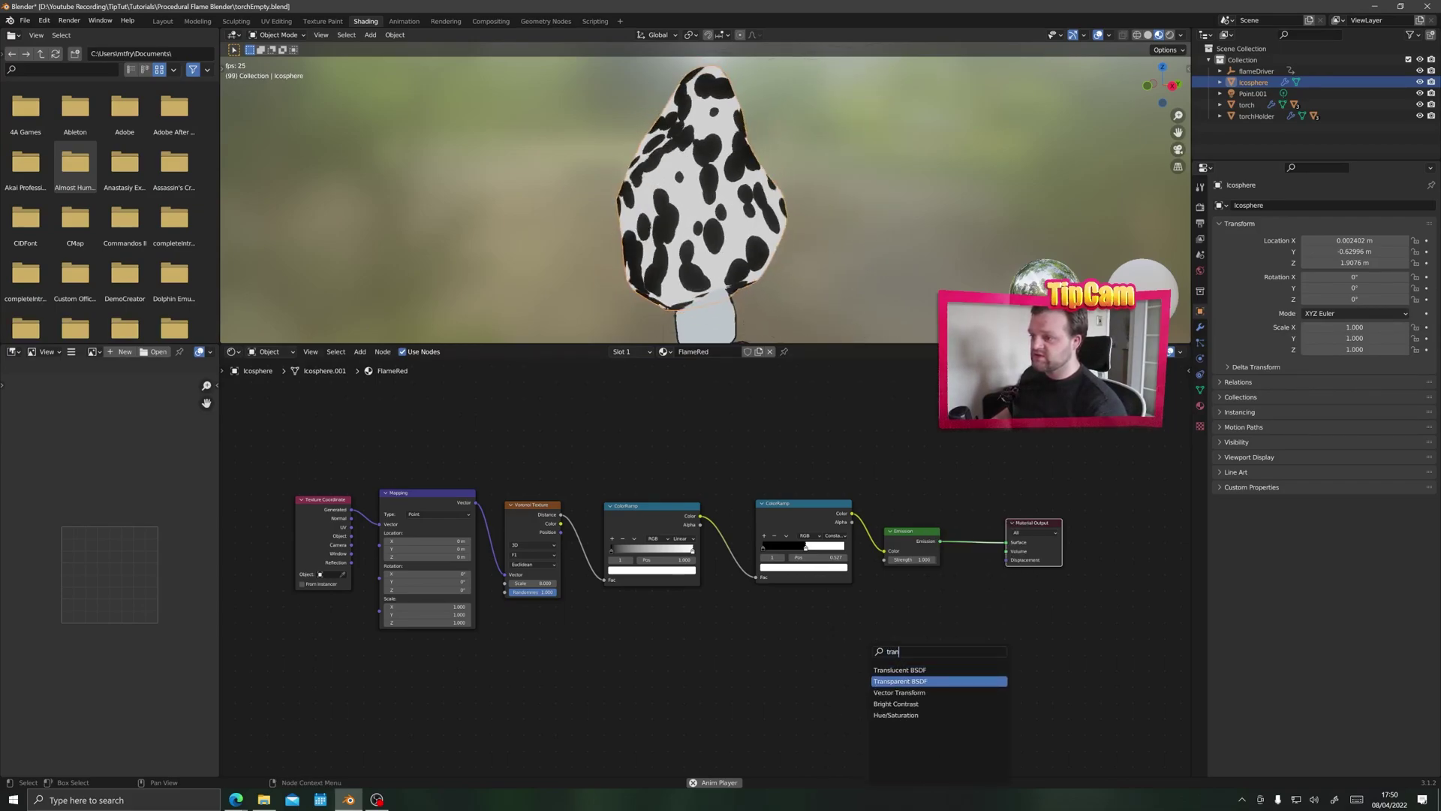
pyautogui.click(900, 680)
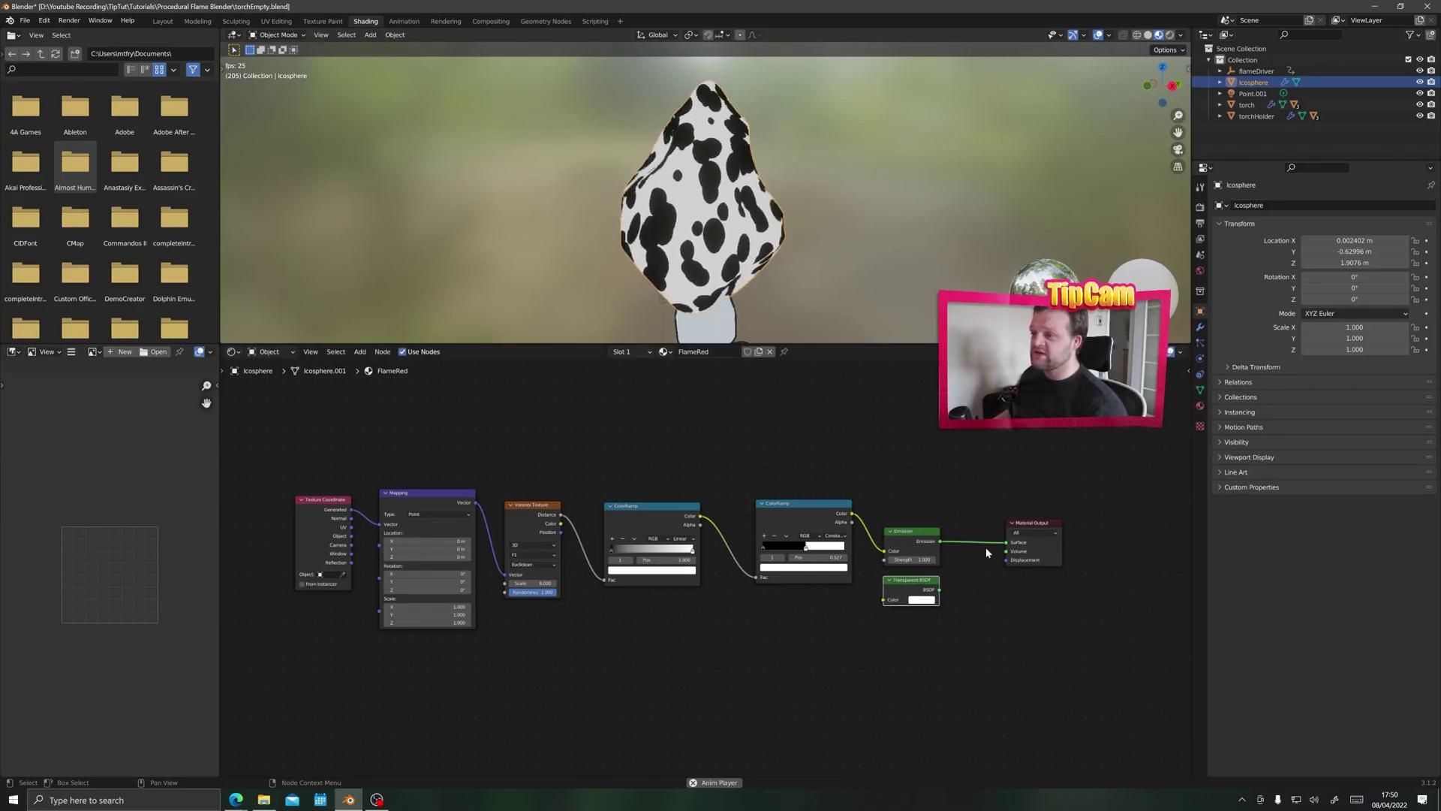
# Step: Insert a Mix Shader between Emission and Material Output, and connect the Transparent BSDF to its second Shader input
pyautogui.click(951, 658)
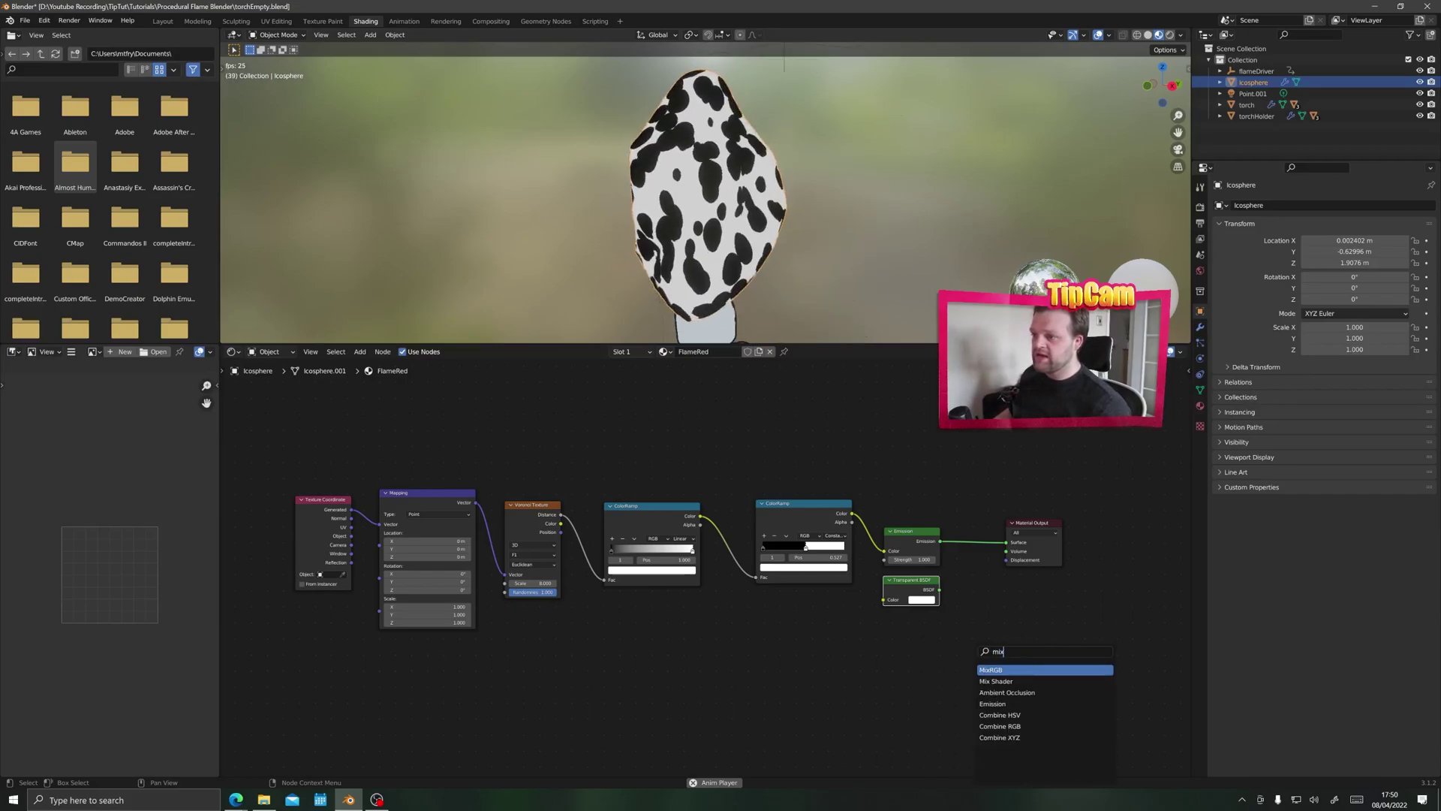
pyautogui.click(998, 681)
pyautogui.moveTo(1074, 524); pyautogui.dragTo(1097, 523)
pyautogui.moveTo(925, 580); pyautogui.dragTo(916, 576)
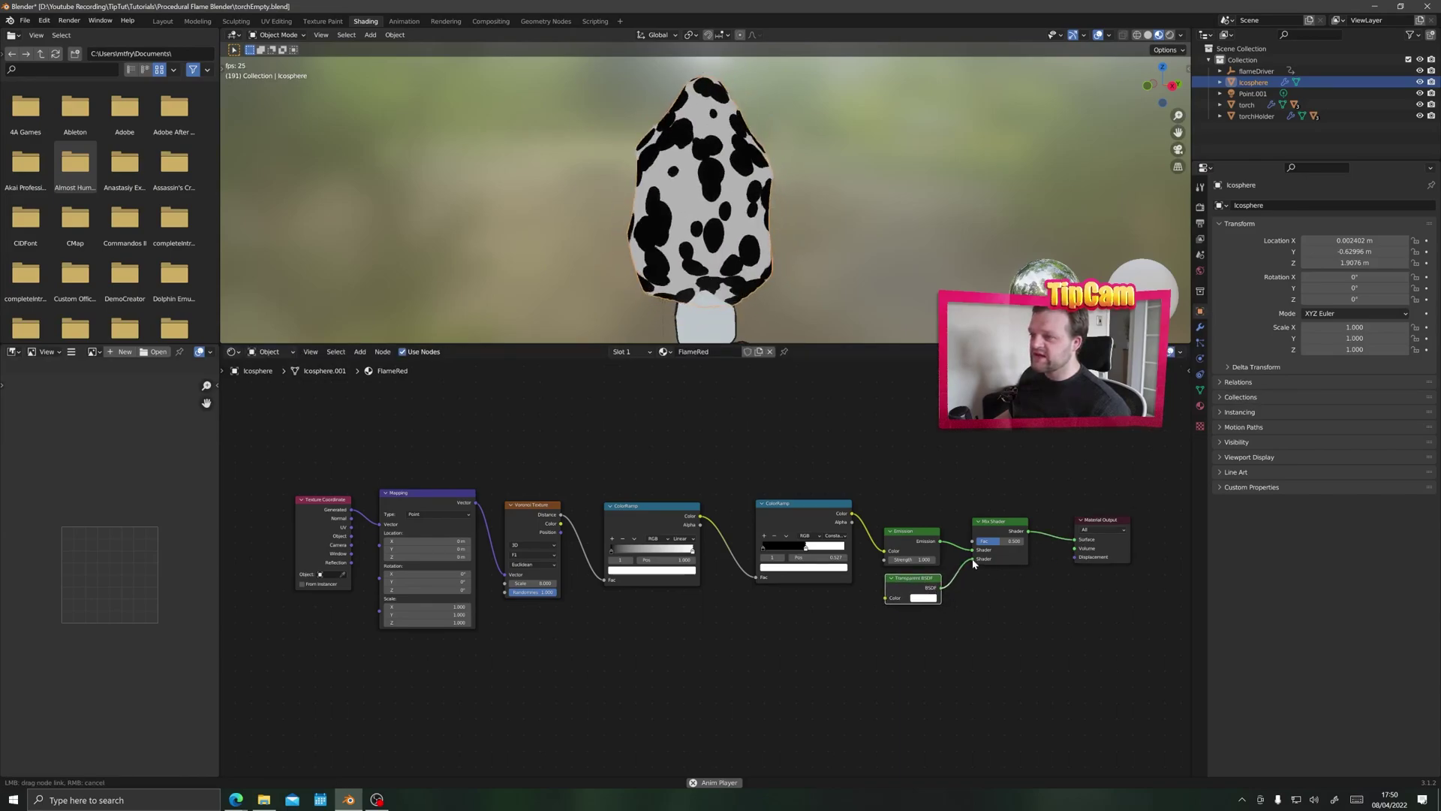
# Step: Set the FlameRed material's Blend Mode to Alpha Clip
pyautogui.click(1200, 407)
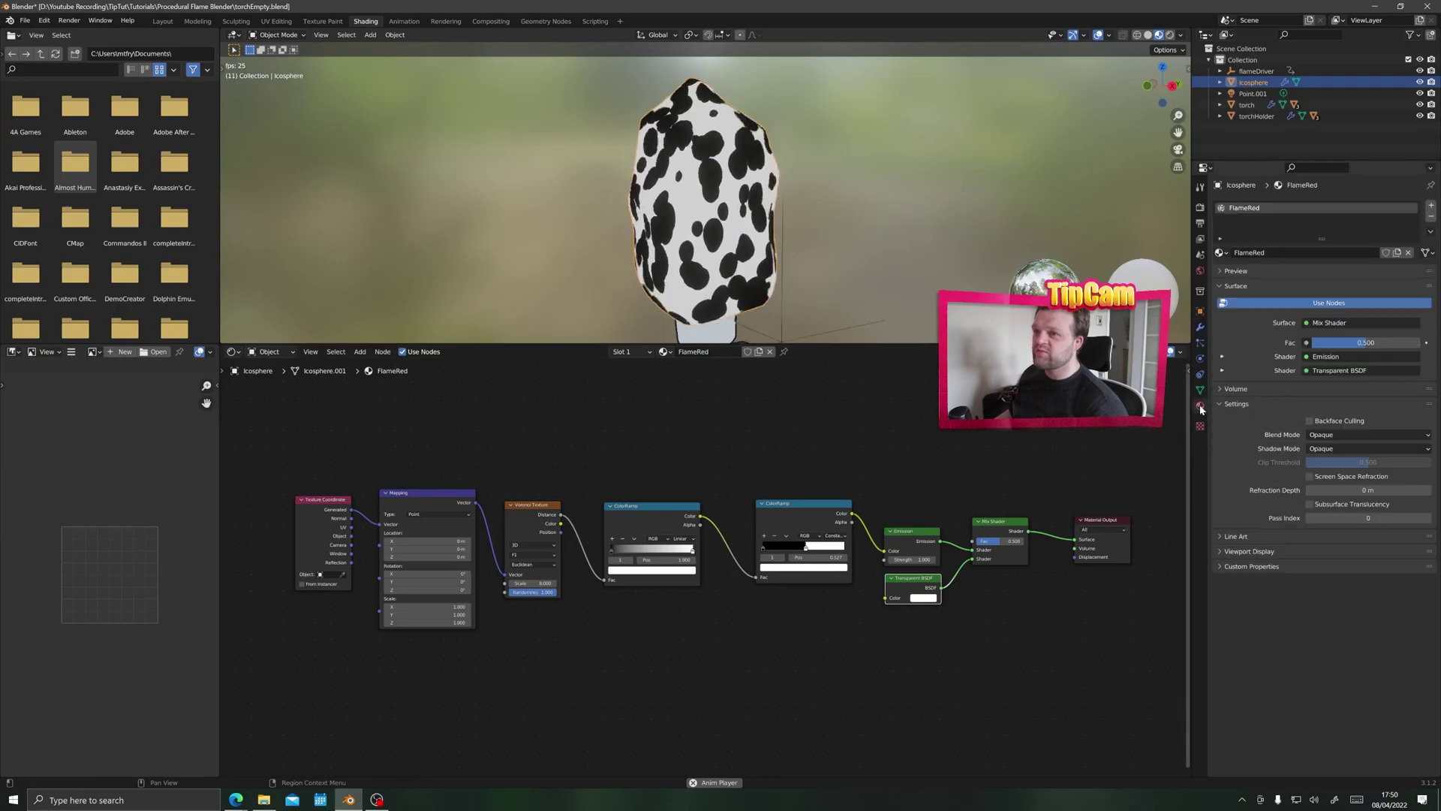
pyautogui.click(1333, 436)
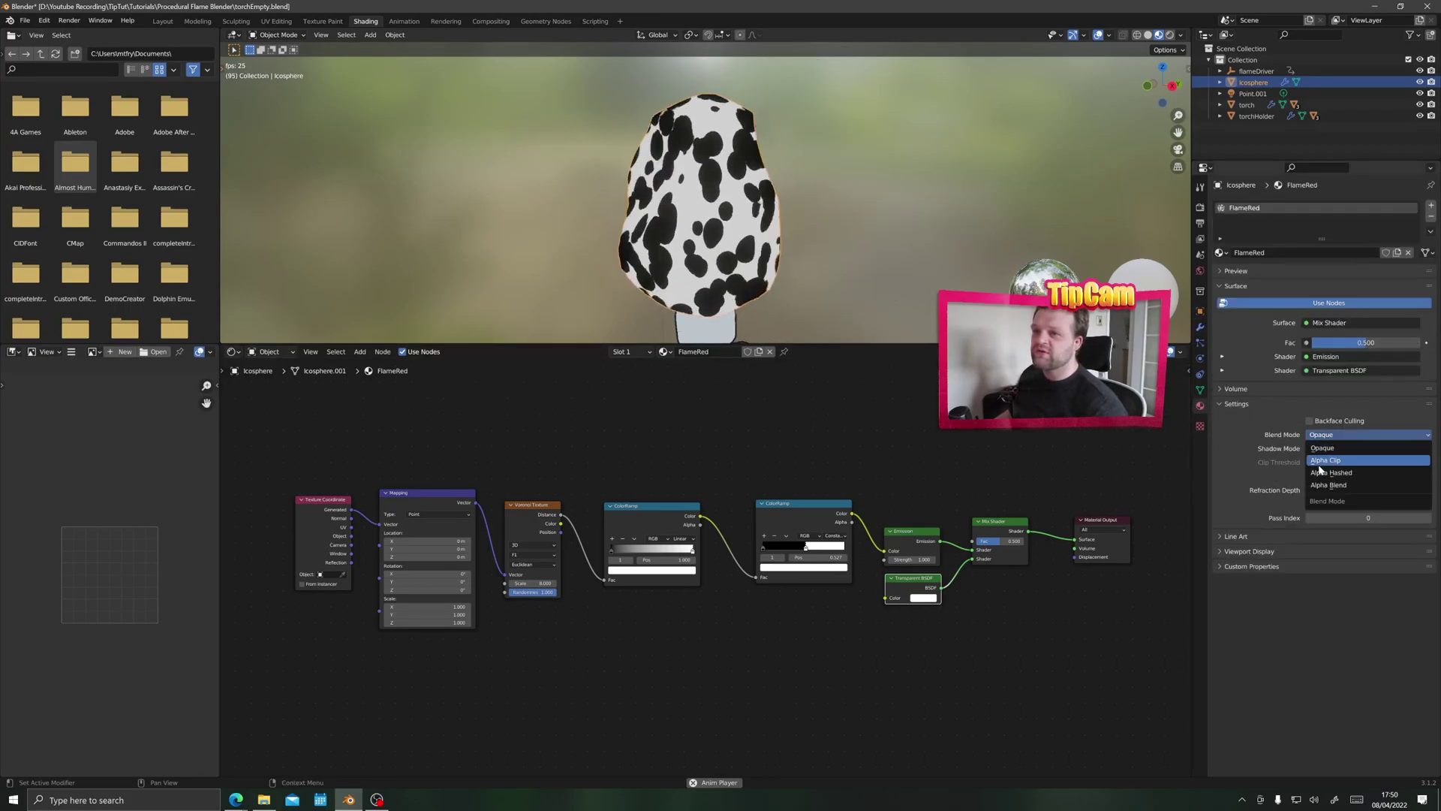
pyautogui.click(1319, 465)
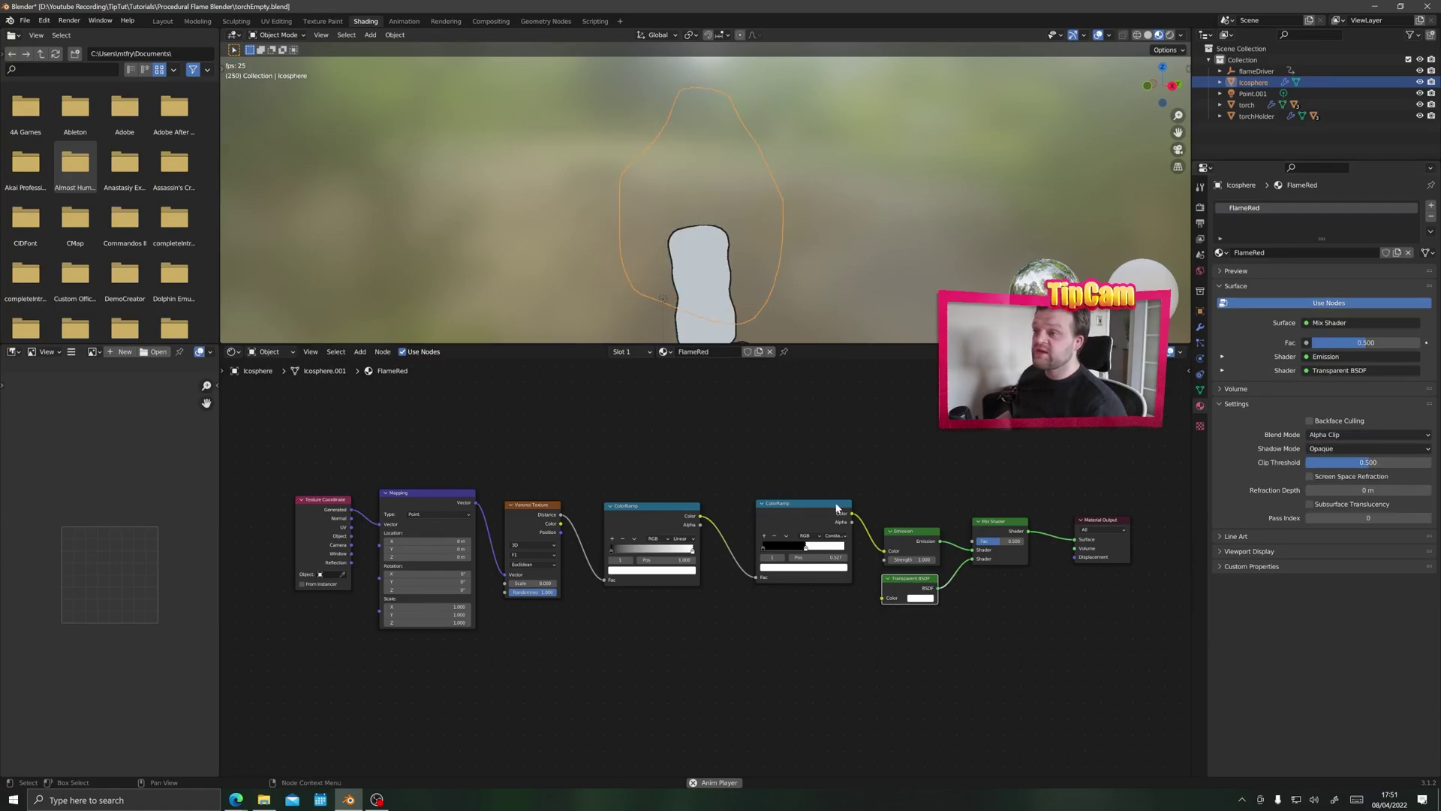
# Step: Connect the second ColorRamp's Color output to the Mix Shader's Fac and insert an Invert node into that link
pyautogui.moveTo(990, 526); pyautogui.dragTo(988, 493)
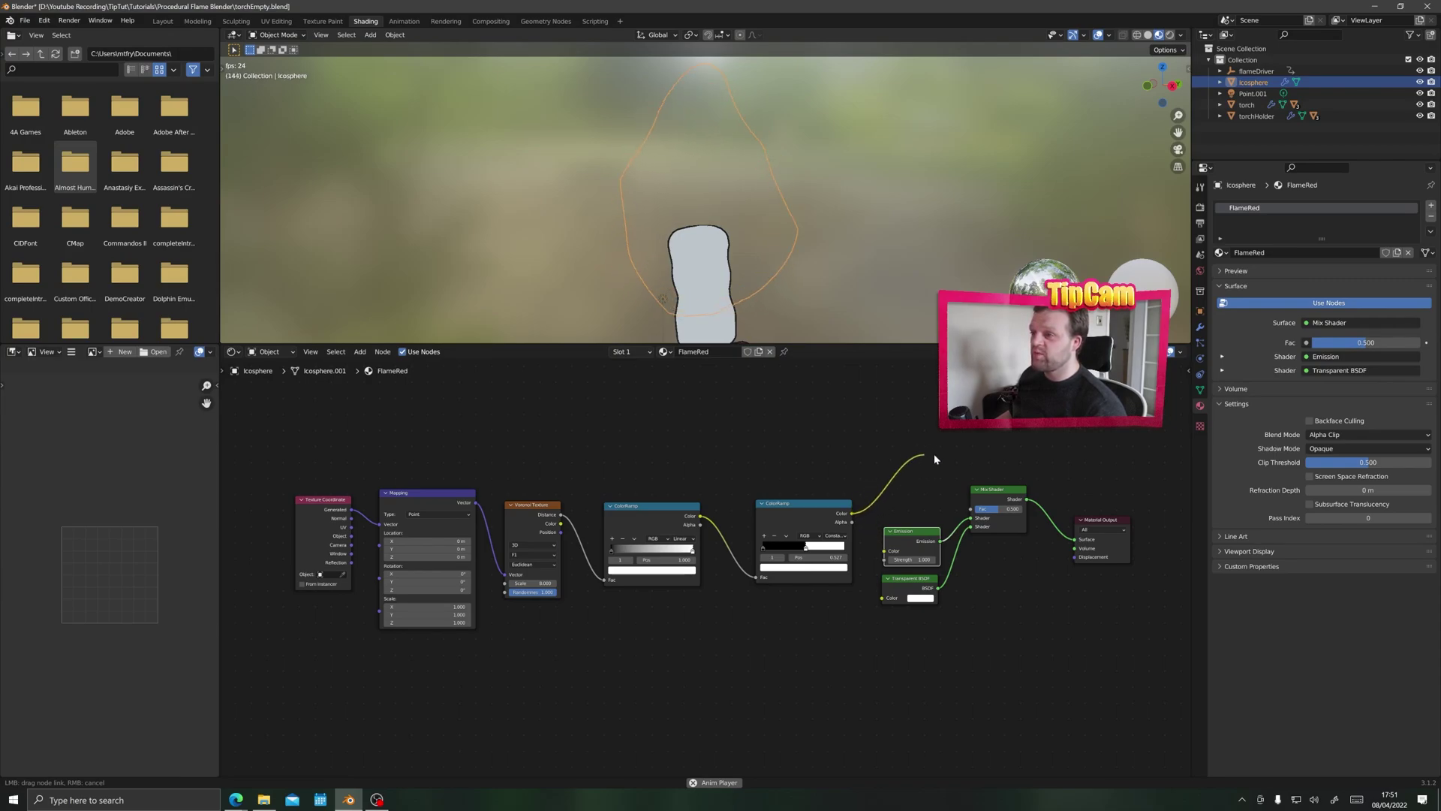
pyautogui.moveTo(974, 515); pyautogui.dragTo(974, 515)
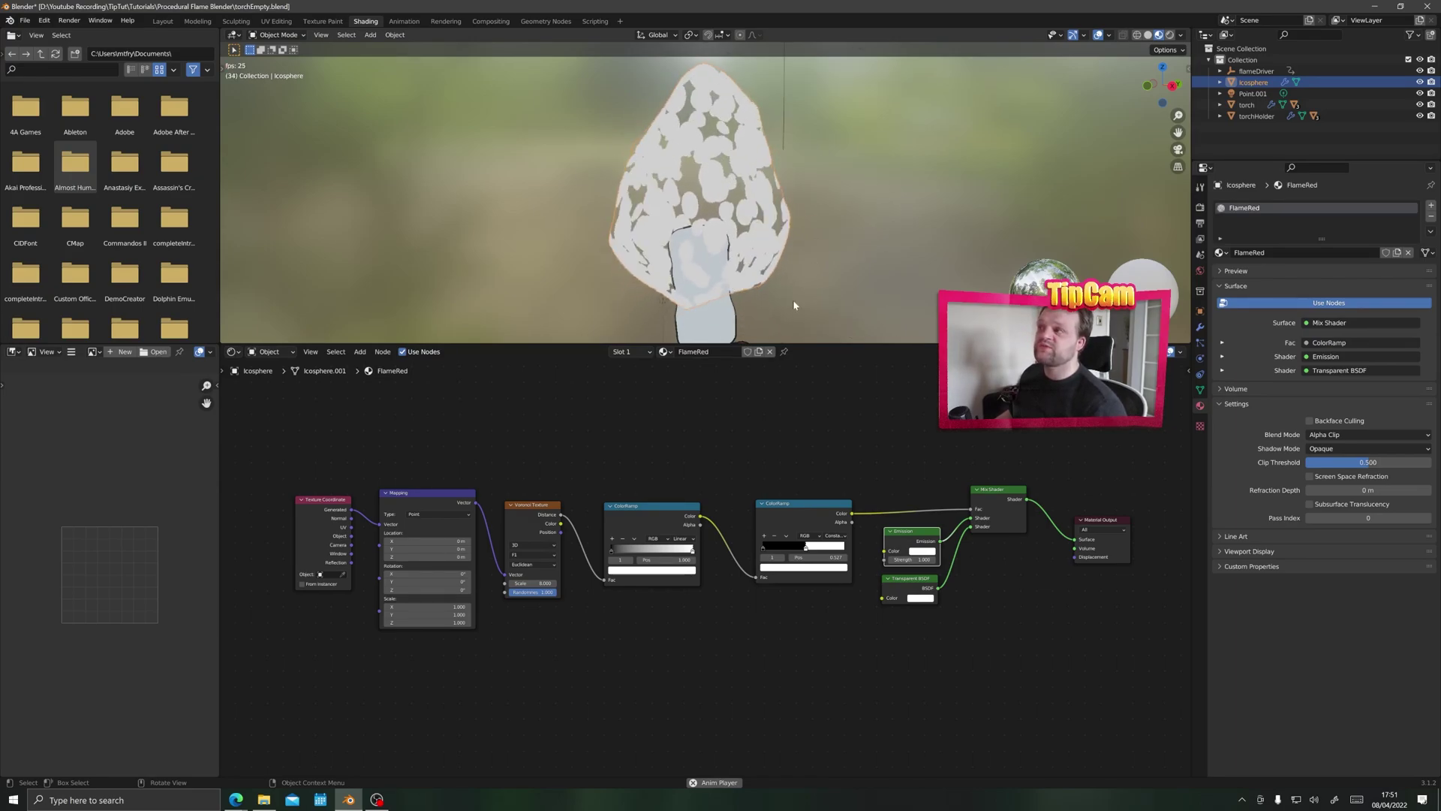
pyautogui.hotkey('shift', 'a')
pyautogui.click(826, 415)
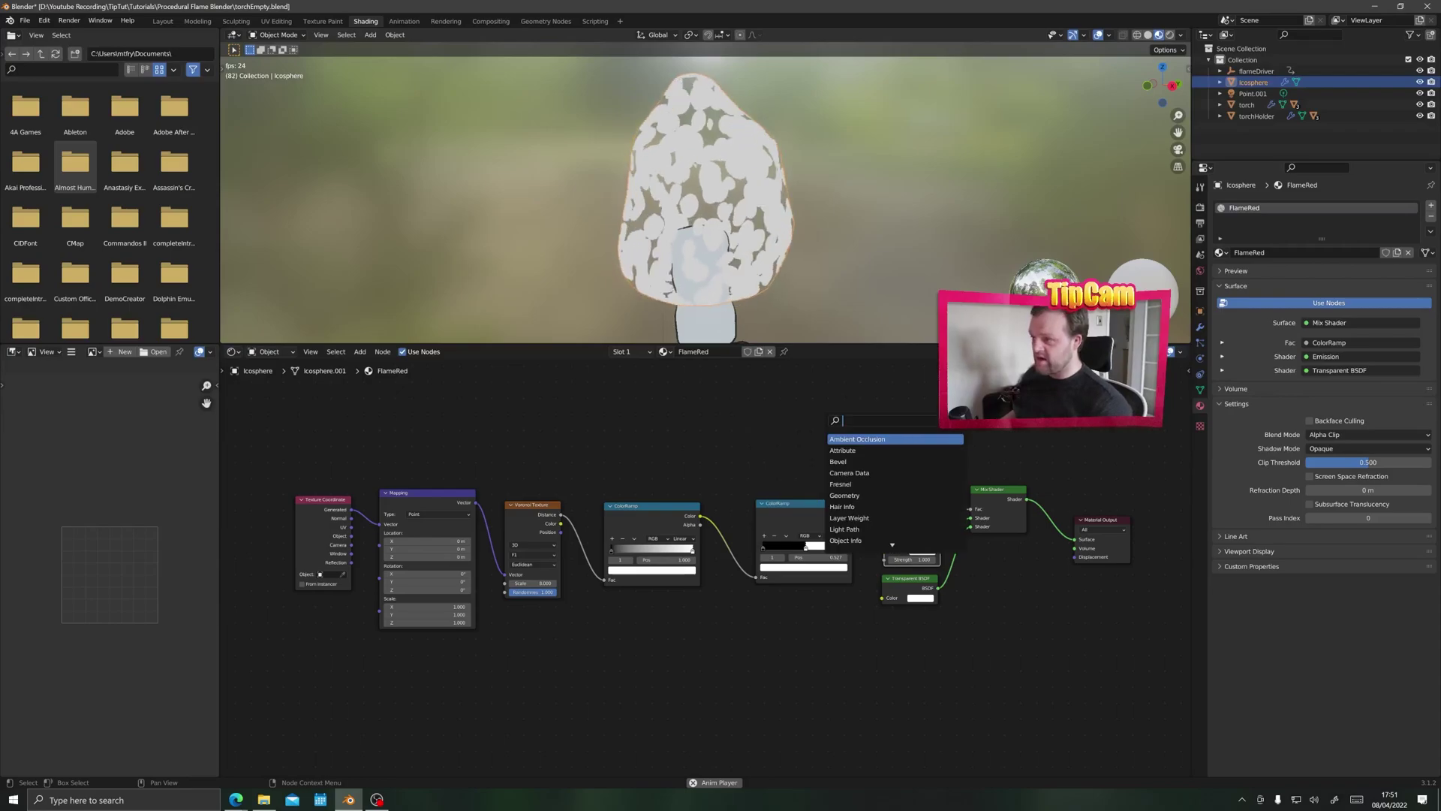
pyautogui.press('Return')
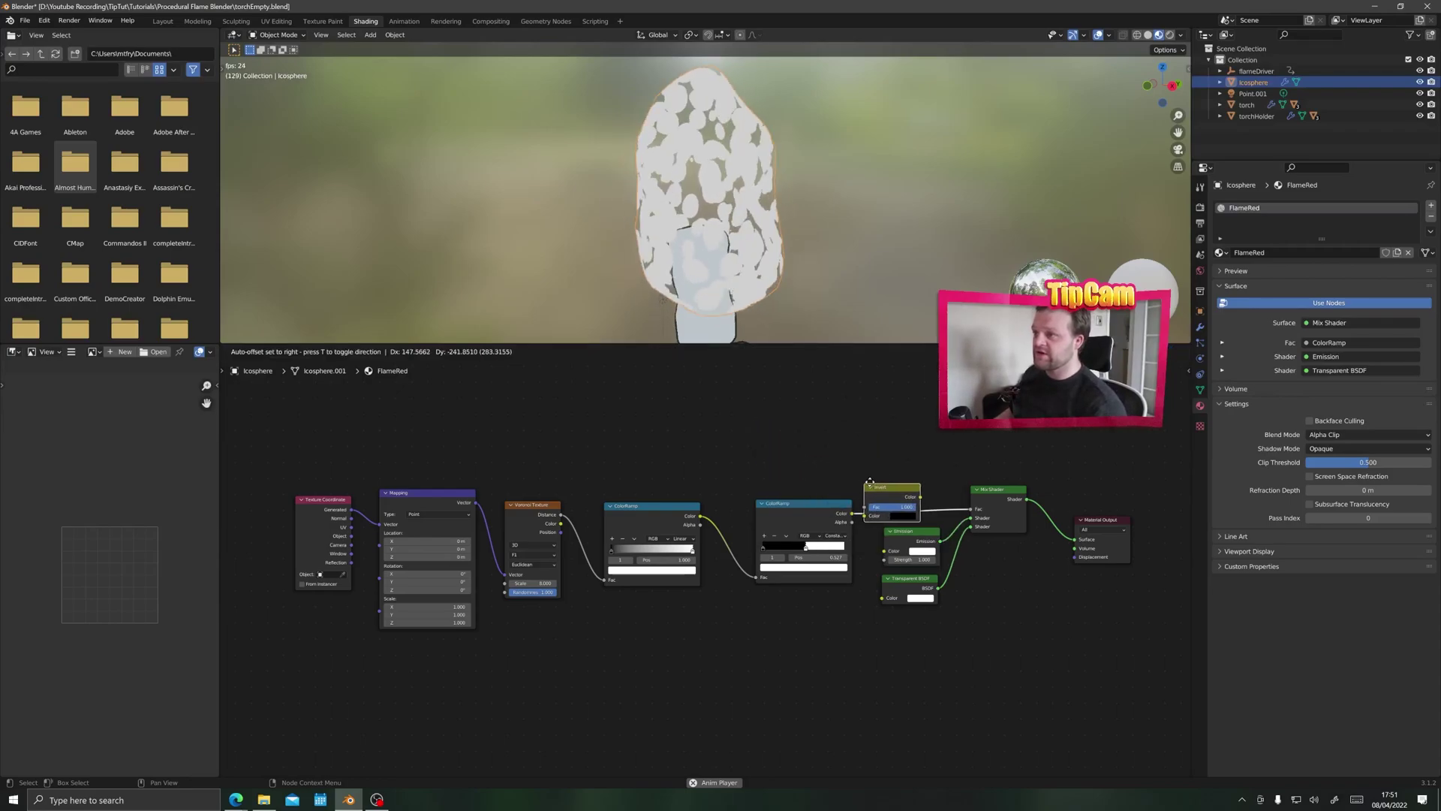
pyautogui.click(888, 484)
pyautogui.moveTo(905, 488); pyautogui.dragTo(905, 475)
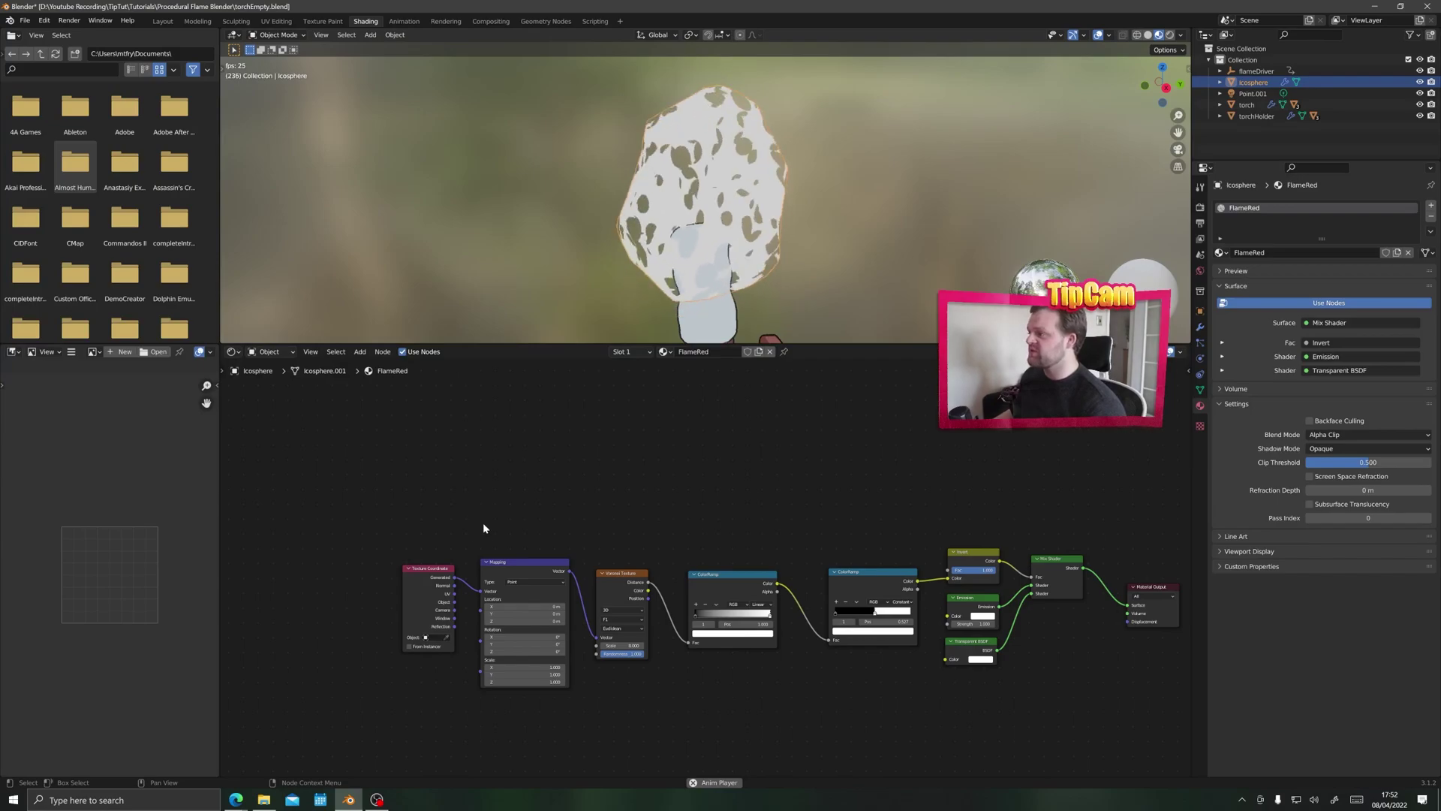
# Step: Duplicate the Mapping, Voronoi Texture and first ColorRamp nodes above the originals, and move the Texture Coordinate node away to the left between both rows
pyautogui.moveTo(535, 521)
pyautogui.mouseDown(button='middle')
pyautogui.moveTo(514, 505)
pyautogui.moveTo(524, 501)
pyautogui.mouseUp(button='middle')
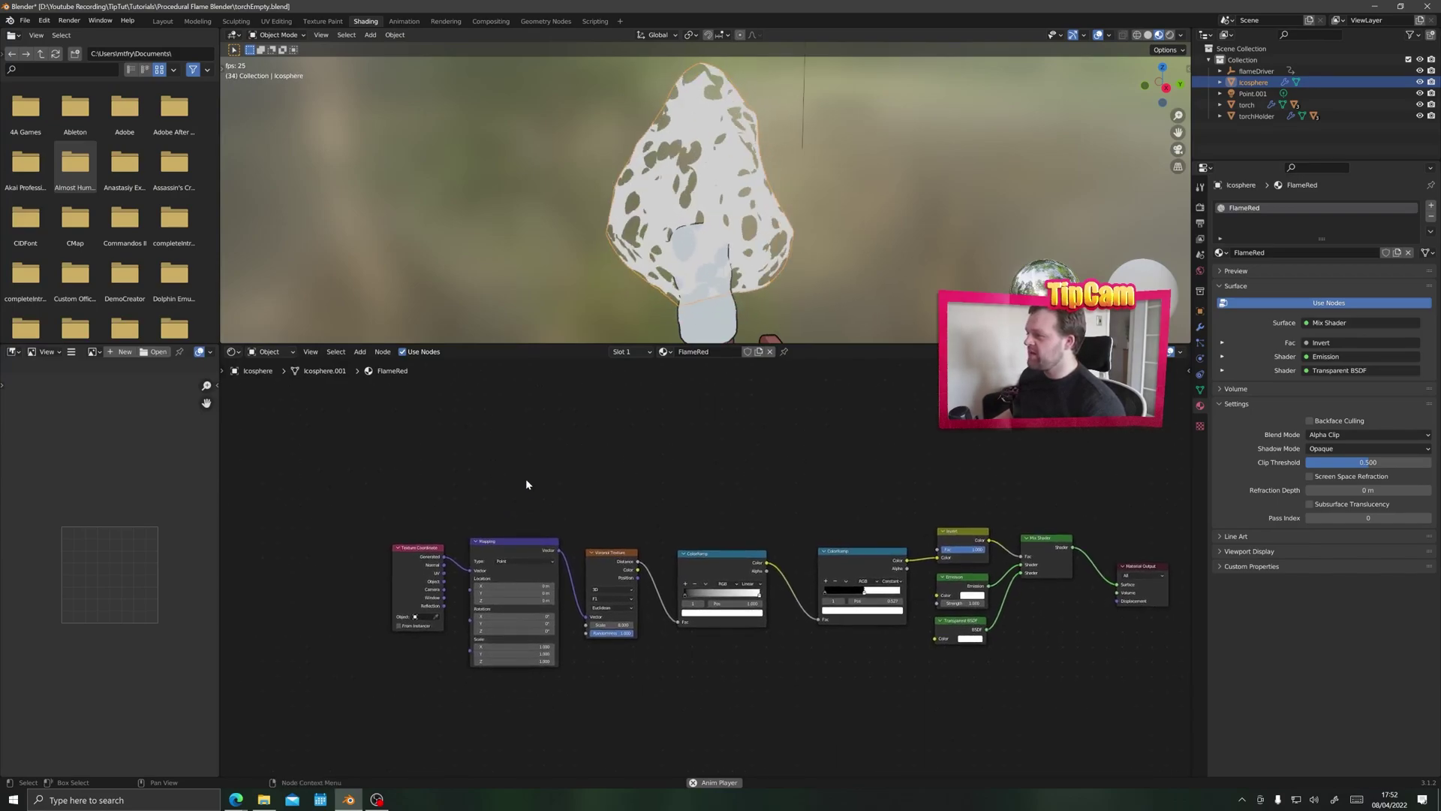
pyautogui.moveTo(545, 530); pyautogui.dragTo(753, 731)
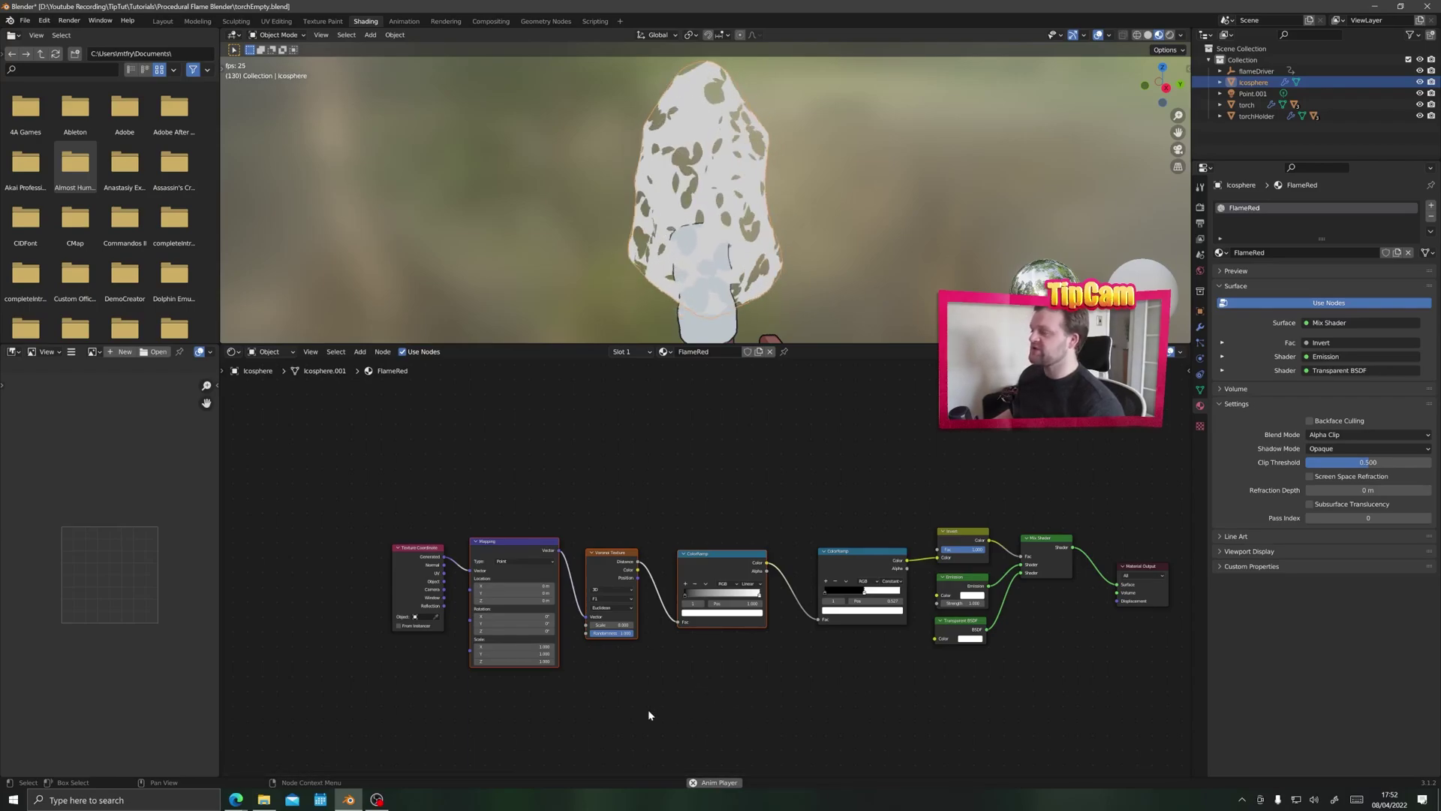
pyautogui.hotkey('shift', 'd')
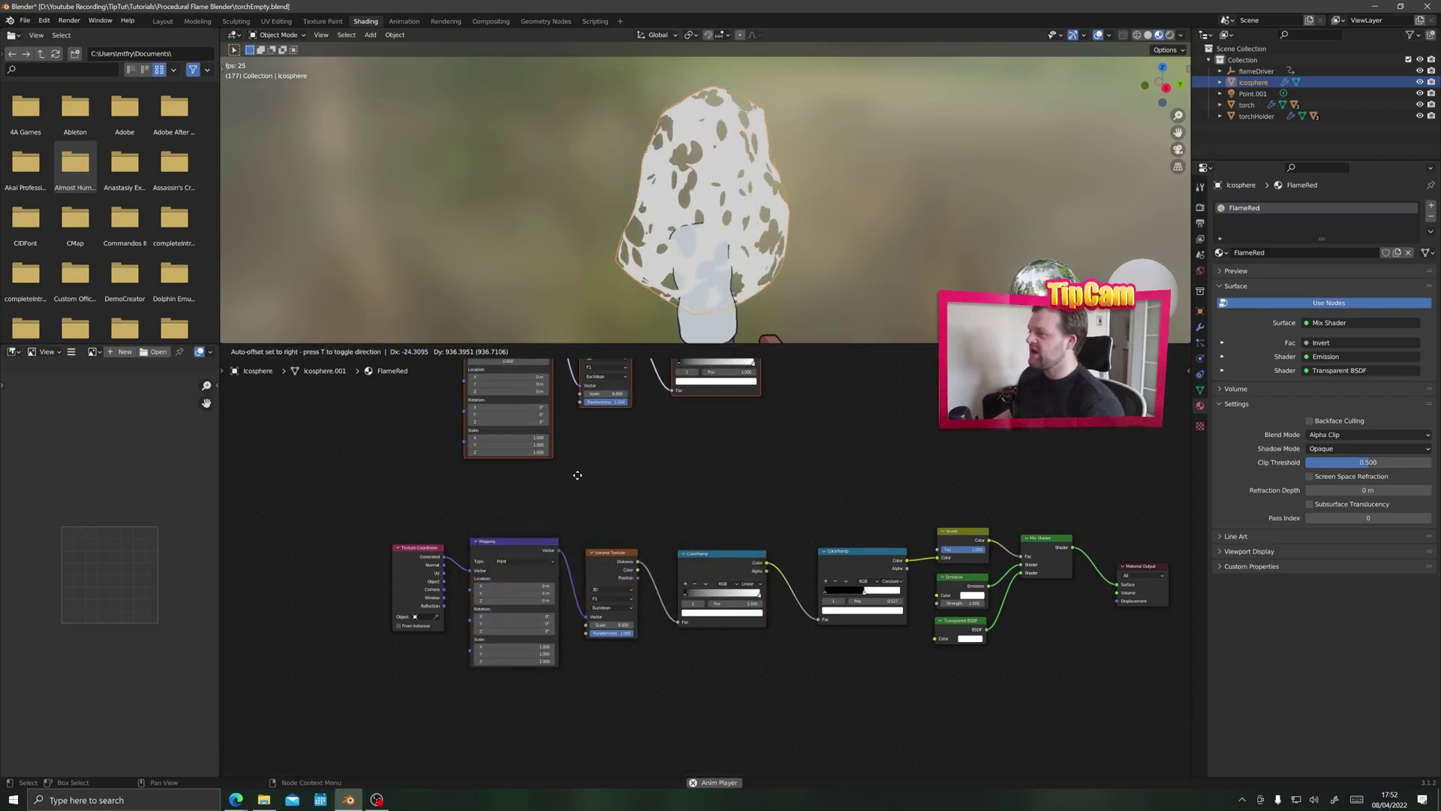
pyautogui.click(583, 517)
pyautogui.scroll(-1, 565, 515)
pyautogui.moveTo(563, 514); pyautogui.dragTo(578, 557, button='middle')
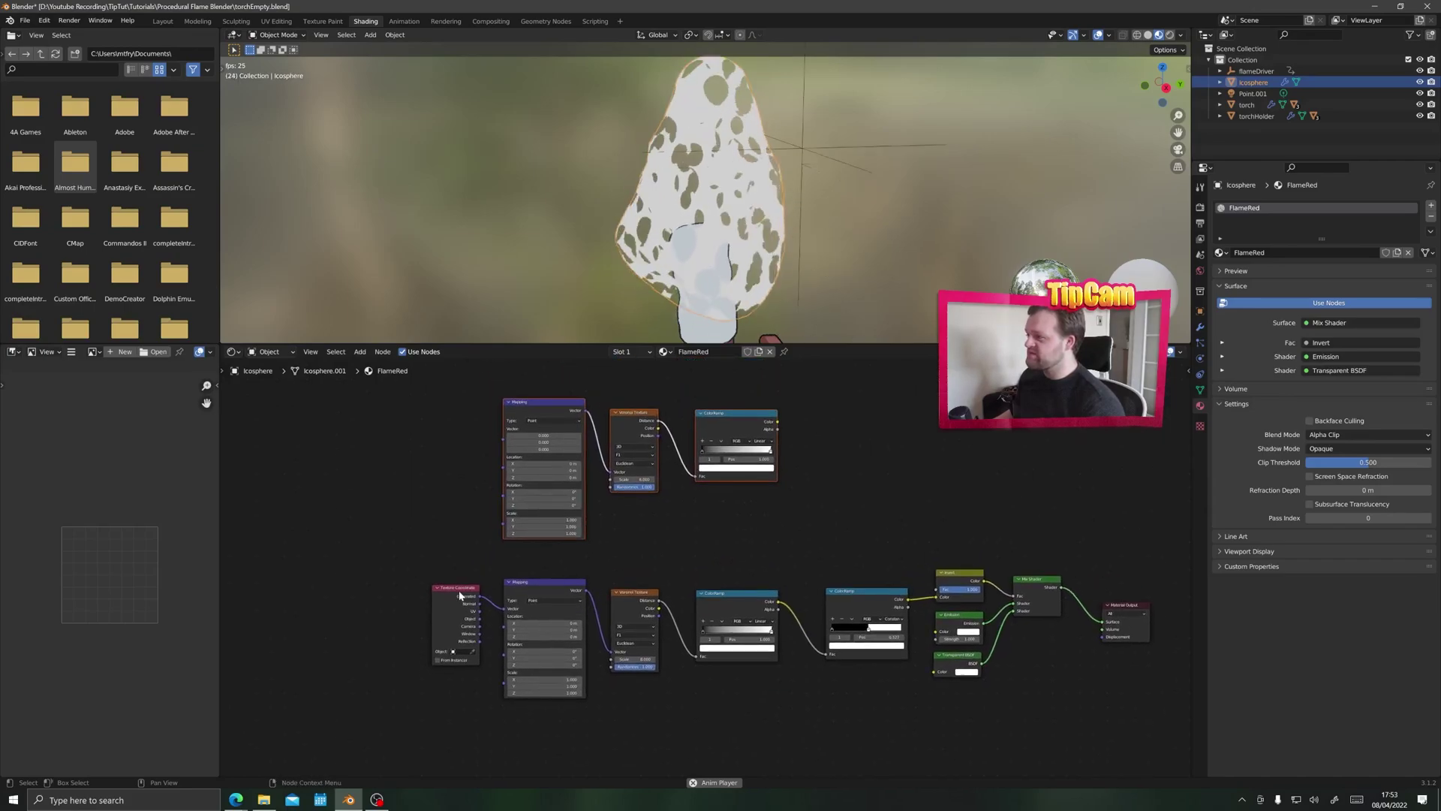
pyautogui.moveTo(456, 590); pyautogui.dragTo(350, 497)
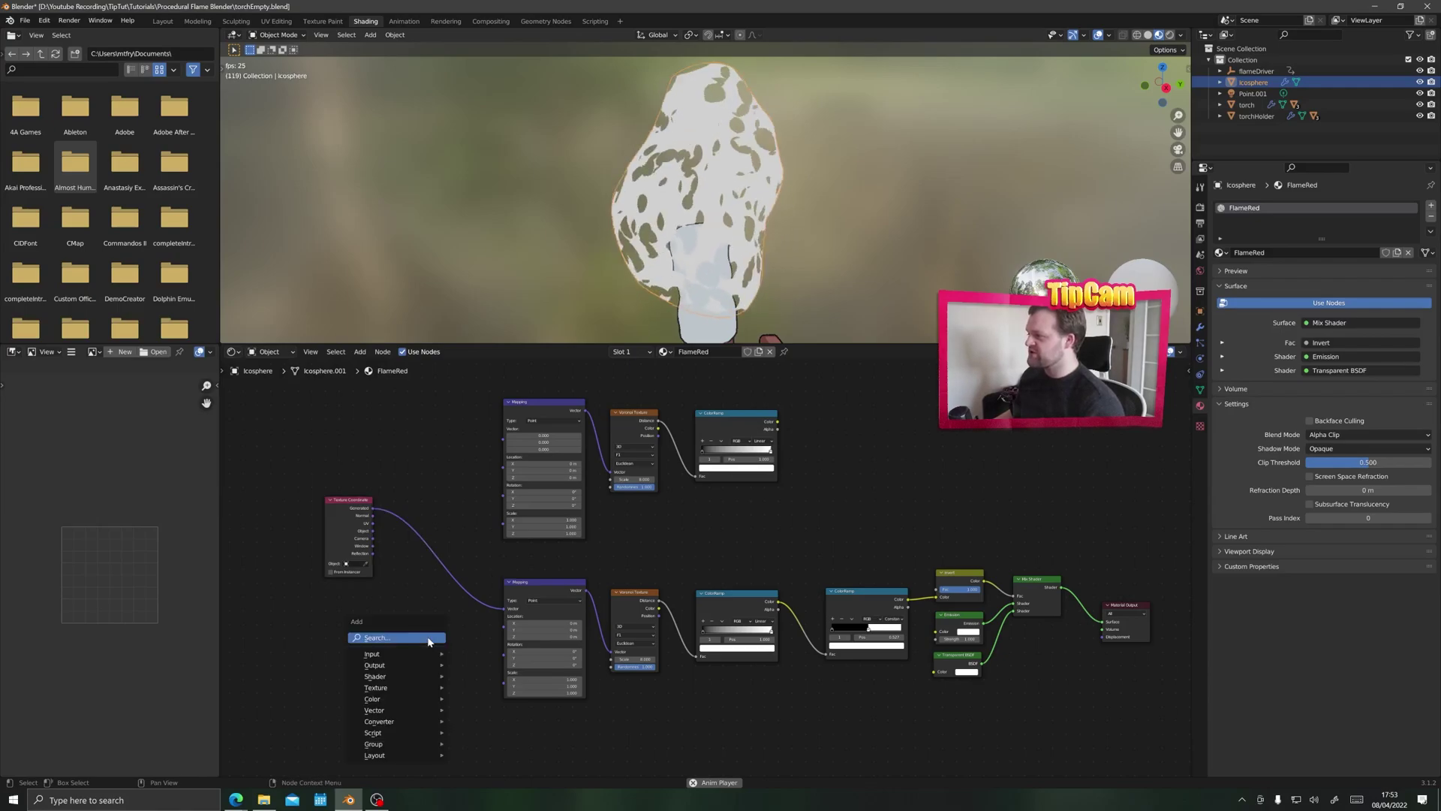
# Step: Add a Frame and place the original Mapping, Voronoi Texture and first ColorRamp nodes inside it
pyautogui.click(429, 638)
pyautogui.press('Return')
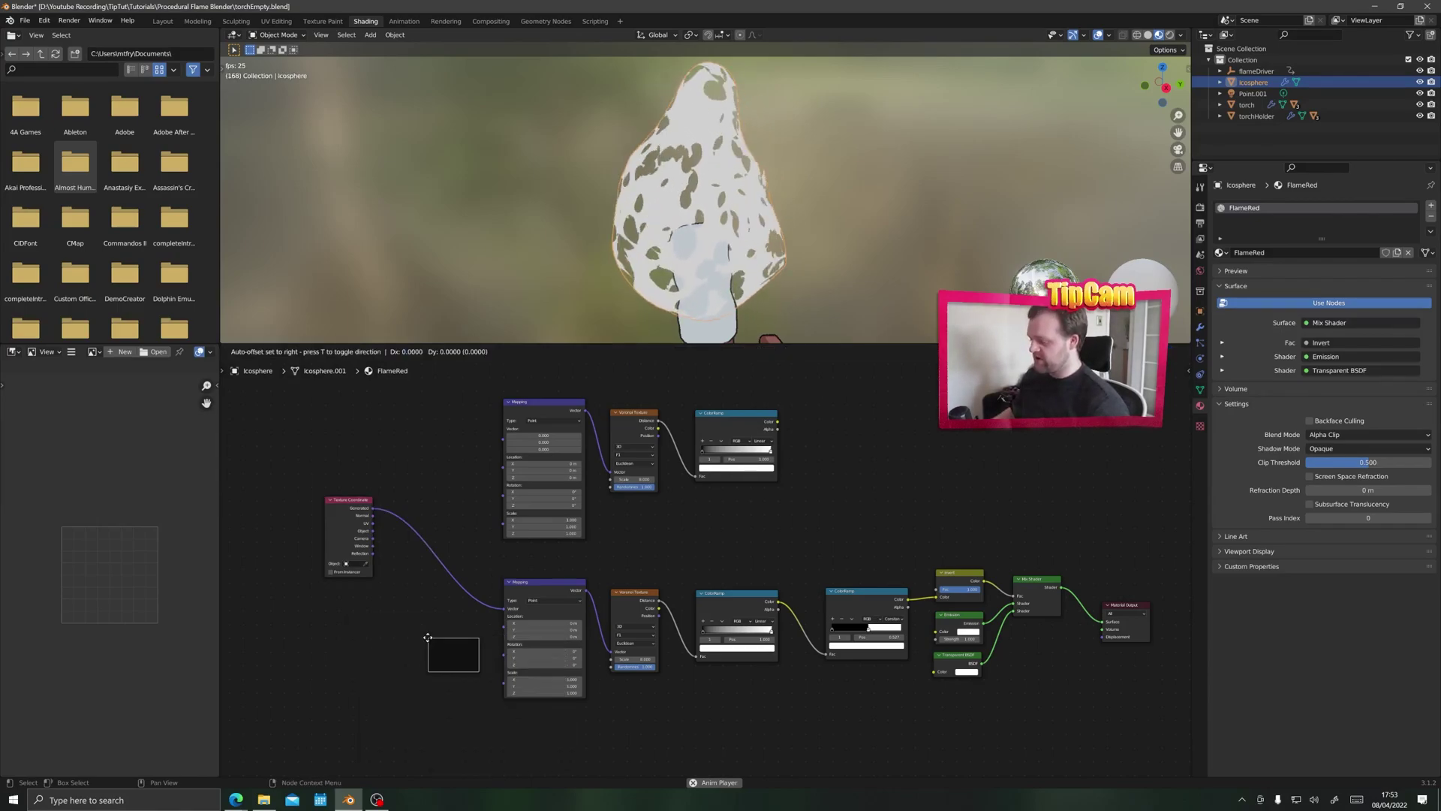
pyautogui.moveTo(427, 637); pyautogui.dragTo(484, 615)
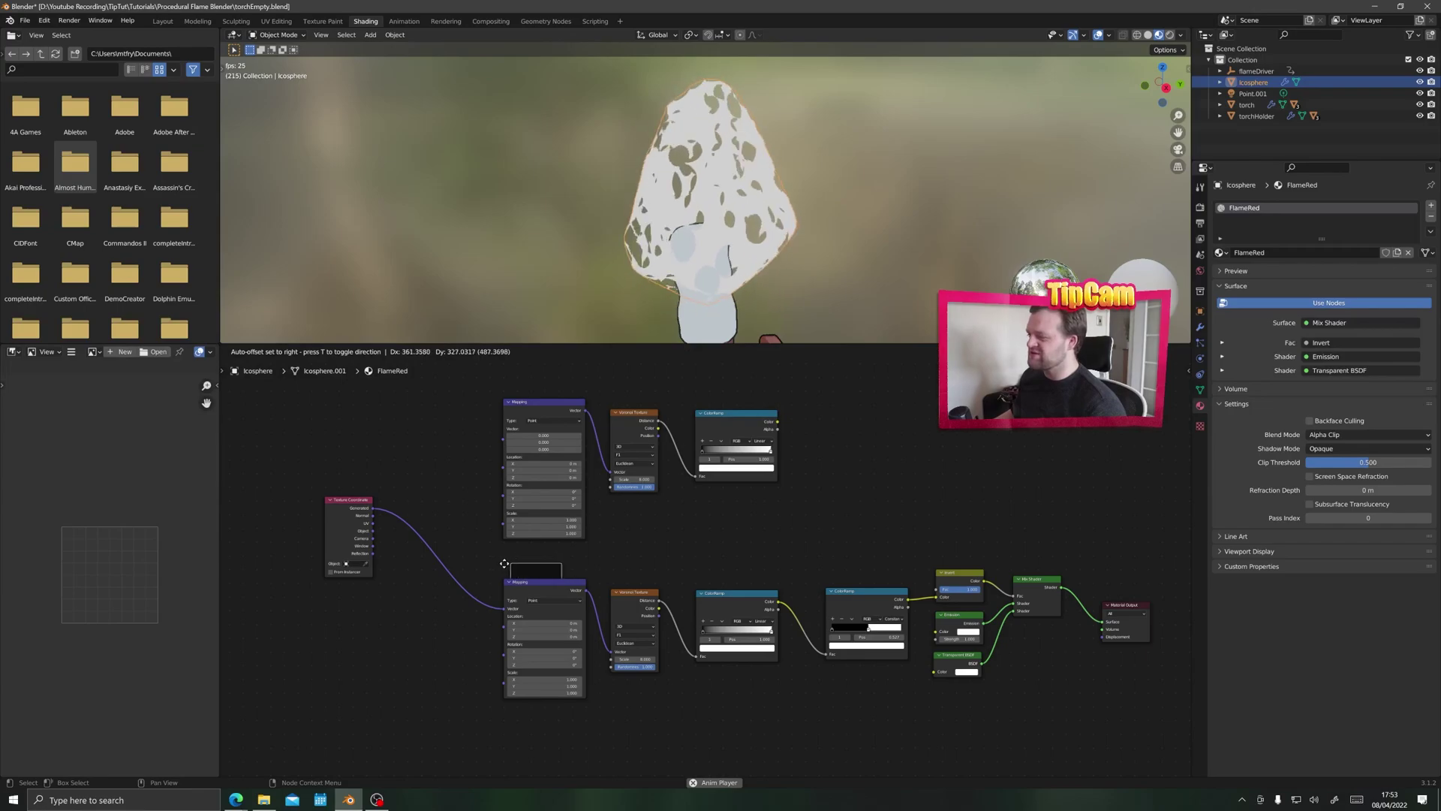
pyautogui.click(475, 552)
pyautogui.moveTo(561, 562); pyautogui.dragTo(759, 670)
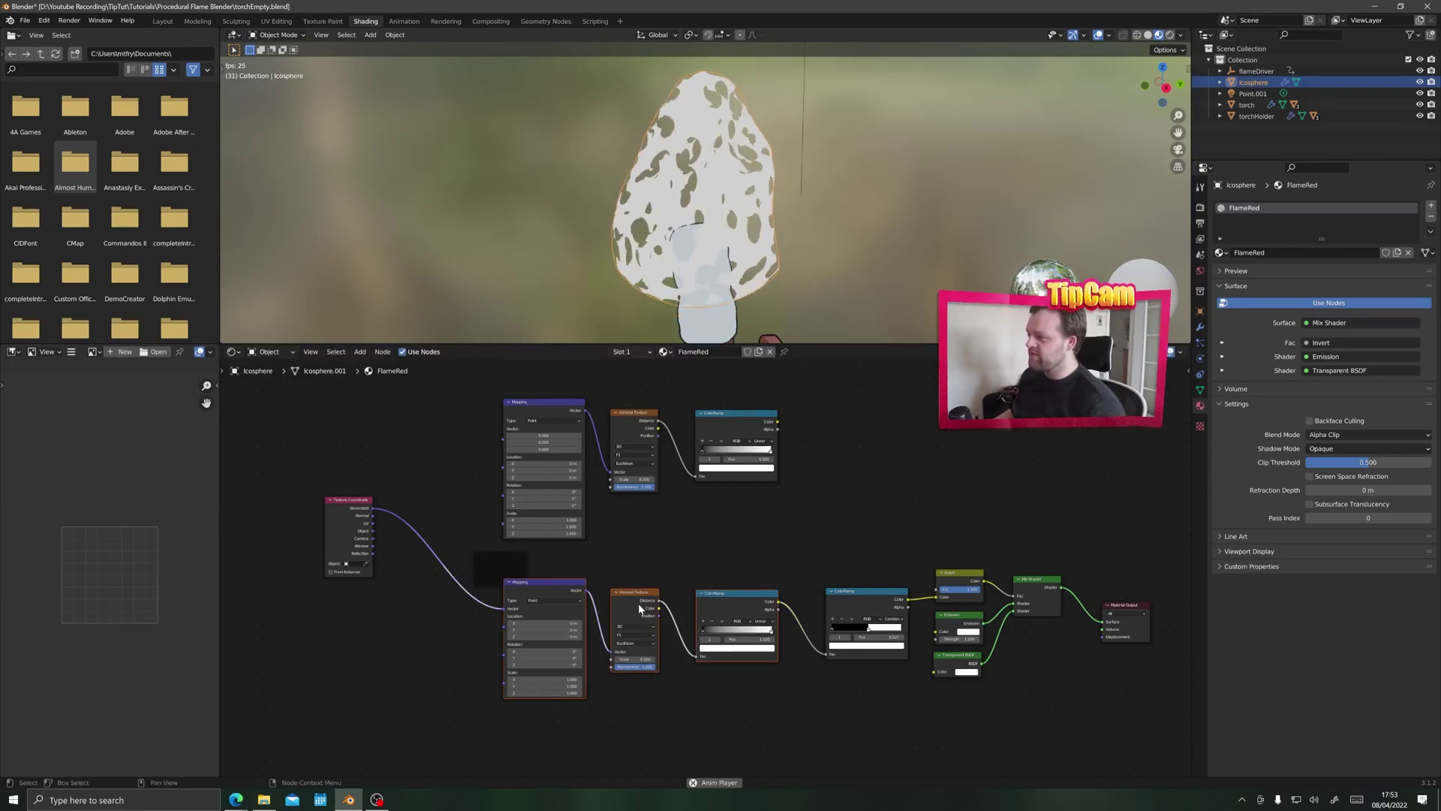
pyautogui.moveTo(554, 584); pyautogui.dragTo(598, 586)
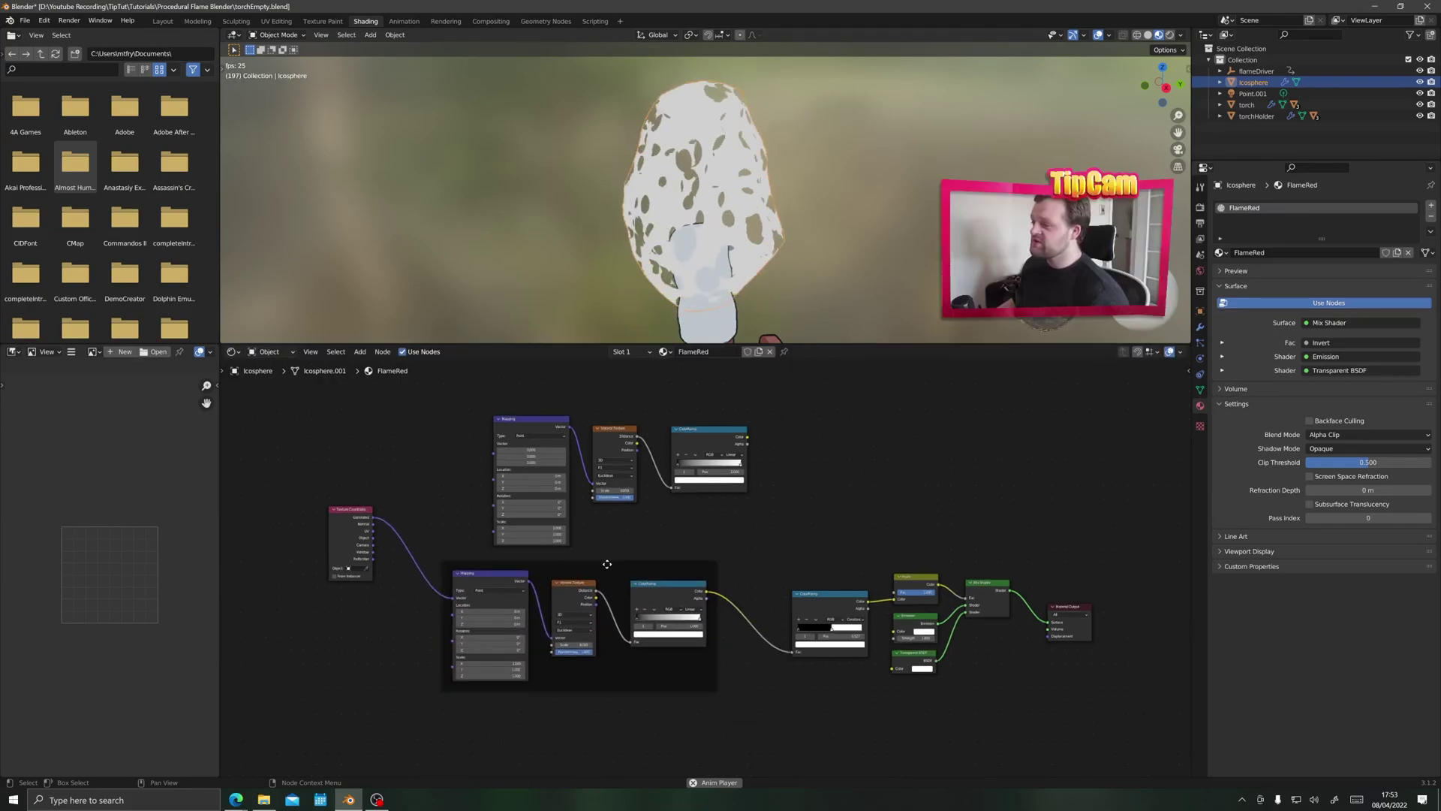
pyautogui.click(607, 564)
# Step: Label the frame "Main Flame Details" and move it closer to the second ColorRamp
pyautogui.press('n')
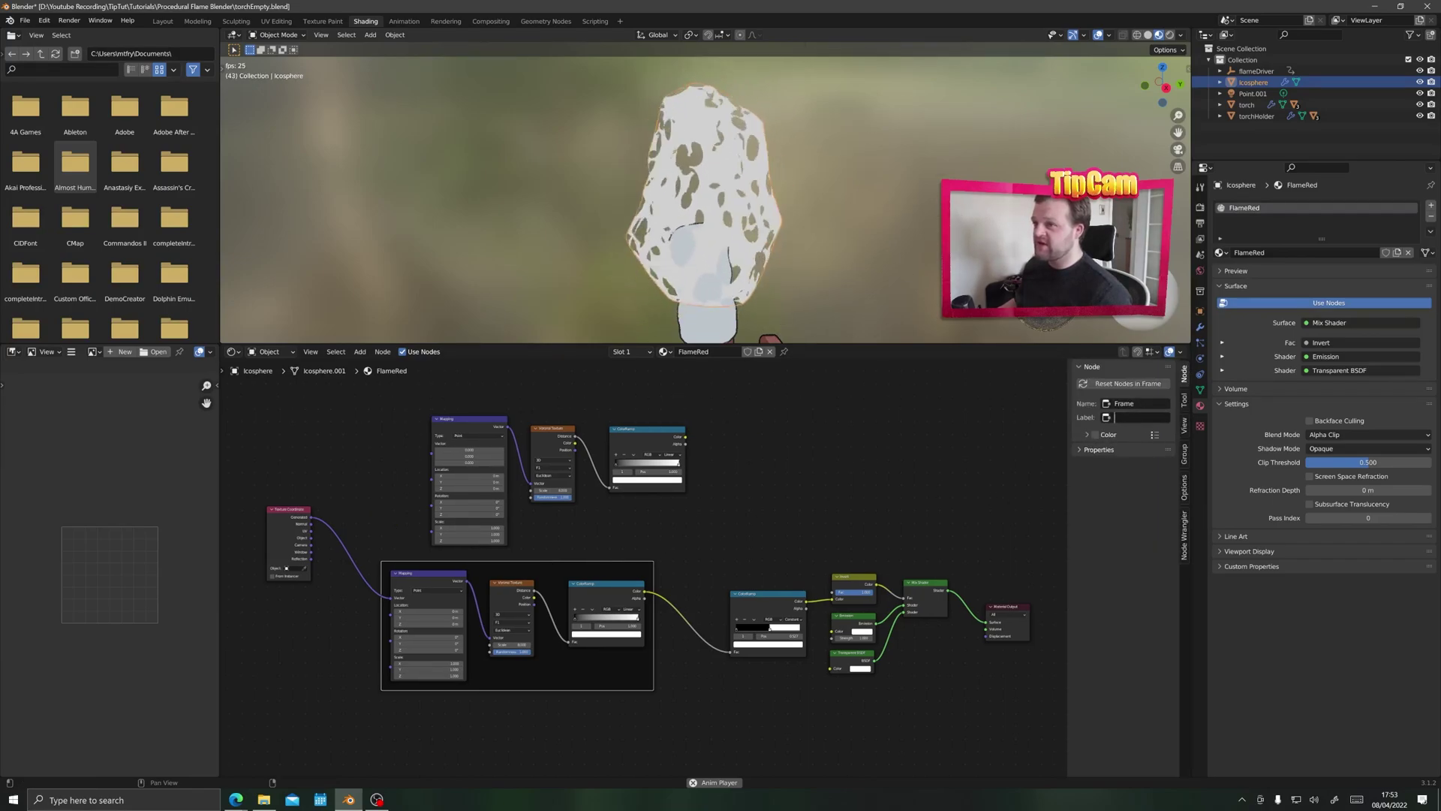
pyautogui.write('Mai')
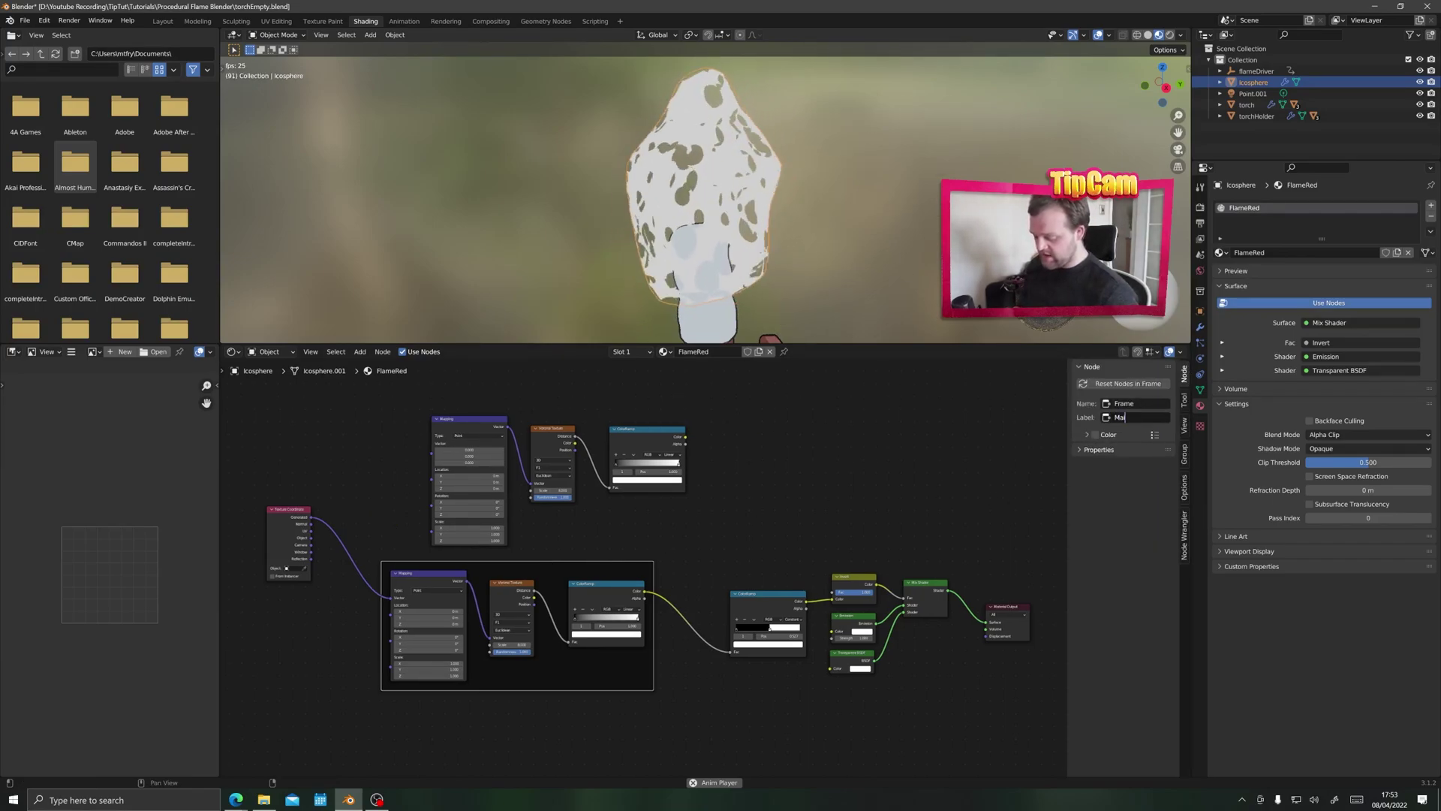
pyautogui.write('n Flame Details')
pyautogui.press('Return')
pyautogui.moveTo(536, 562); pyautogui.dragTo(584, 574)
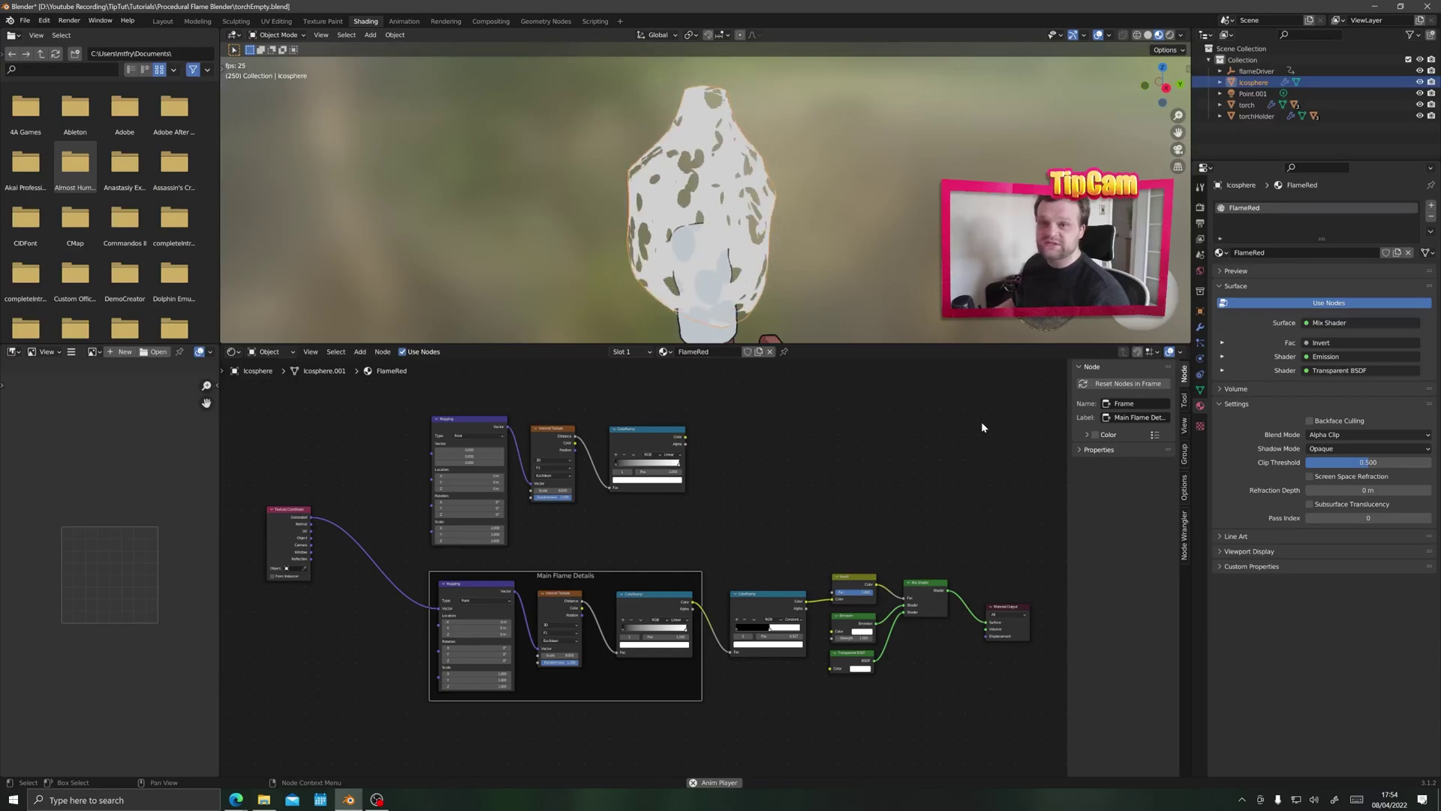
# Step: Align the duplicated nodes above the frame and connect the Texture Coordinate's Generated output to the duplicated Mapping's Vector input
pyautogui.moveTo(414, 405); pyautogui.dragTo(456, 429, button='middle')
pyautogui.moveTo(442, 401); pyautogui.dragTo(753, 523)
pyautogui.moveTo(522, 445); pyautogui.dragTo(528, 455)
pyautogui.moveTo(353, 541); pyautogui.dragTo(484, 489)
pyautogui.moveTo(674, 521); pyautogui.dragTo(582, 502, button='middle')
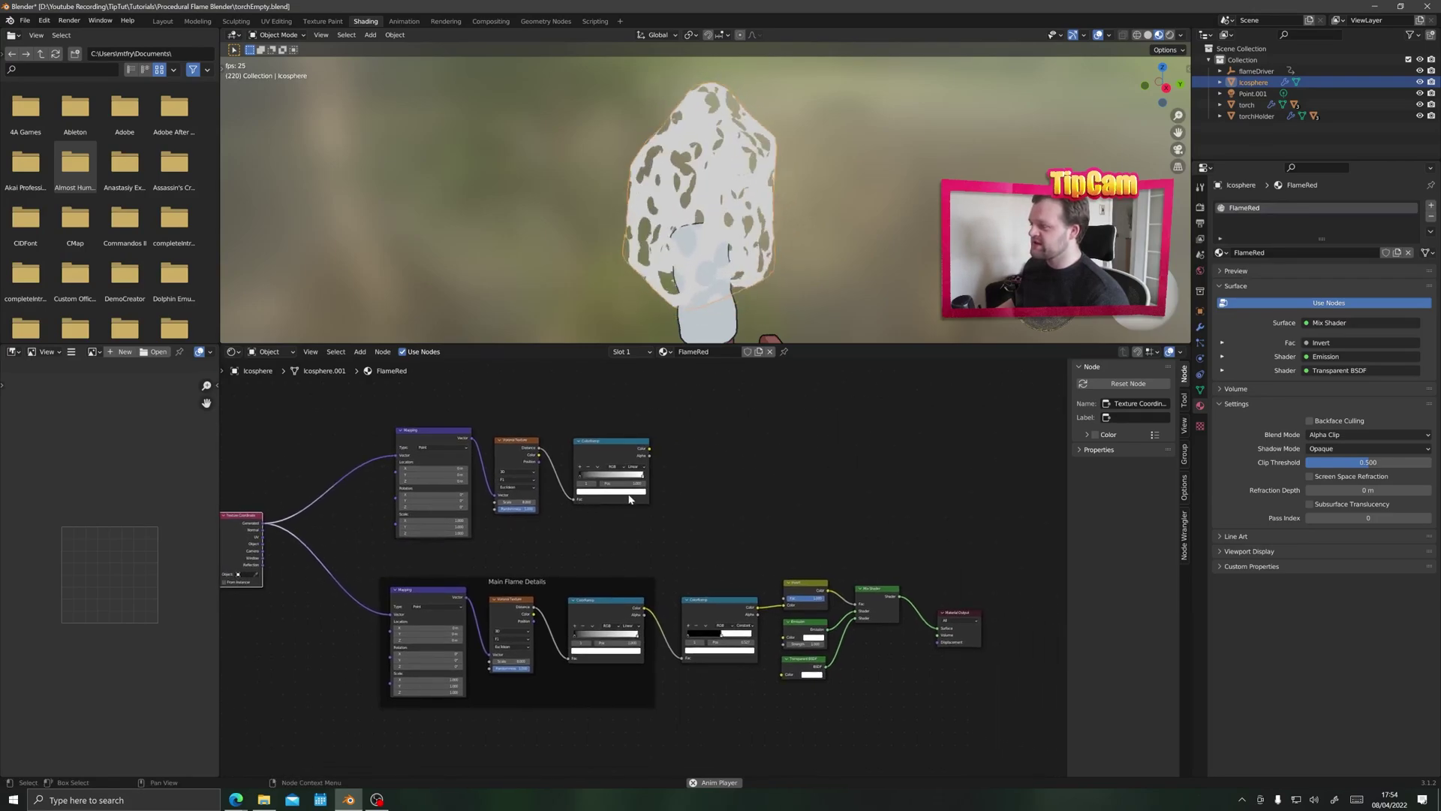
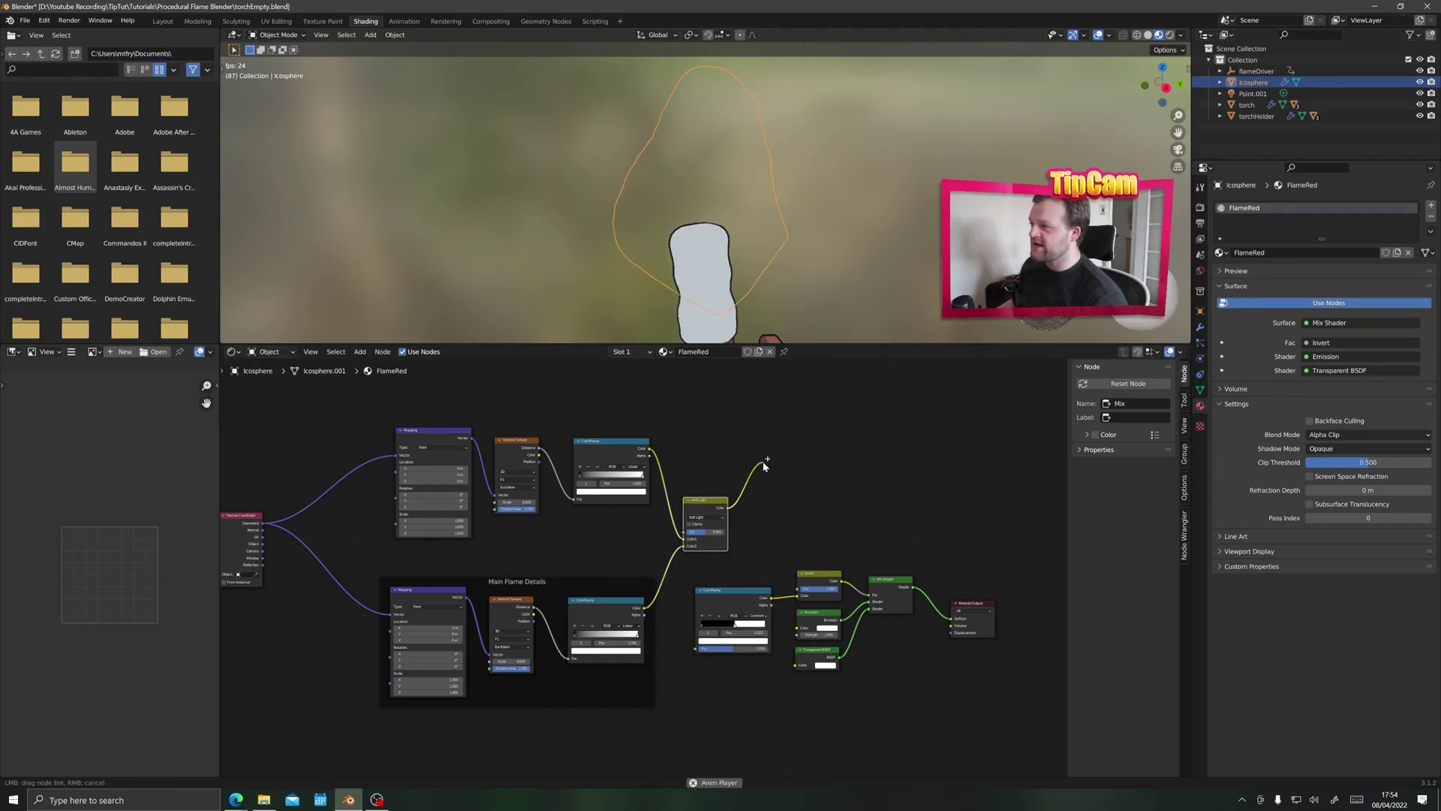
# Step: Connect the Soft Light node's Color output to the second ColorRamp's Fac input and move the downstream nodes up and to the right
pyautogui.moveTo(697, 652); pyautogui.dragTo(697, 650)
pyautogui.moveTo(995, 719); pyautogui.dragTo(692, 551)
pyautogui.moveTo(743, 595); pyautogui.dragTo(813, 490)
# Step: Set the Scale of the duplicated Voronoi Texture above the Main Flame Details frame to 16
pyautogui.scroll(-2, 718, 546)
pyautogui.moveTo(718, 546); pyautogui.dragTo(738, 588, button='middle')
pyautogui.click(550, 505)
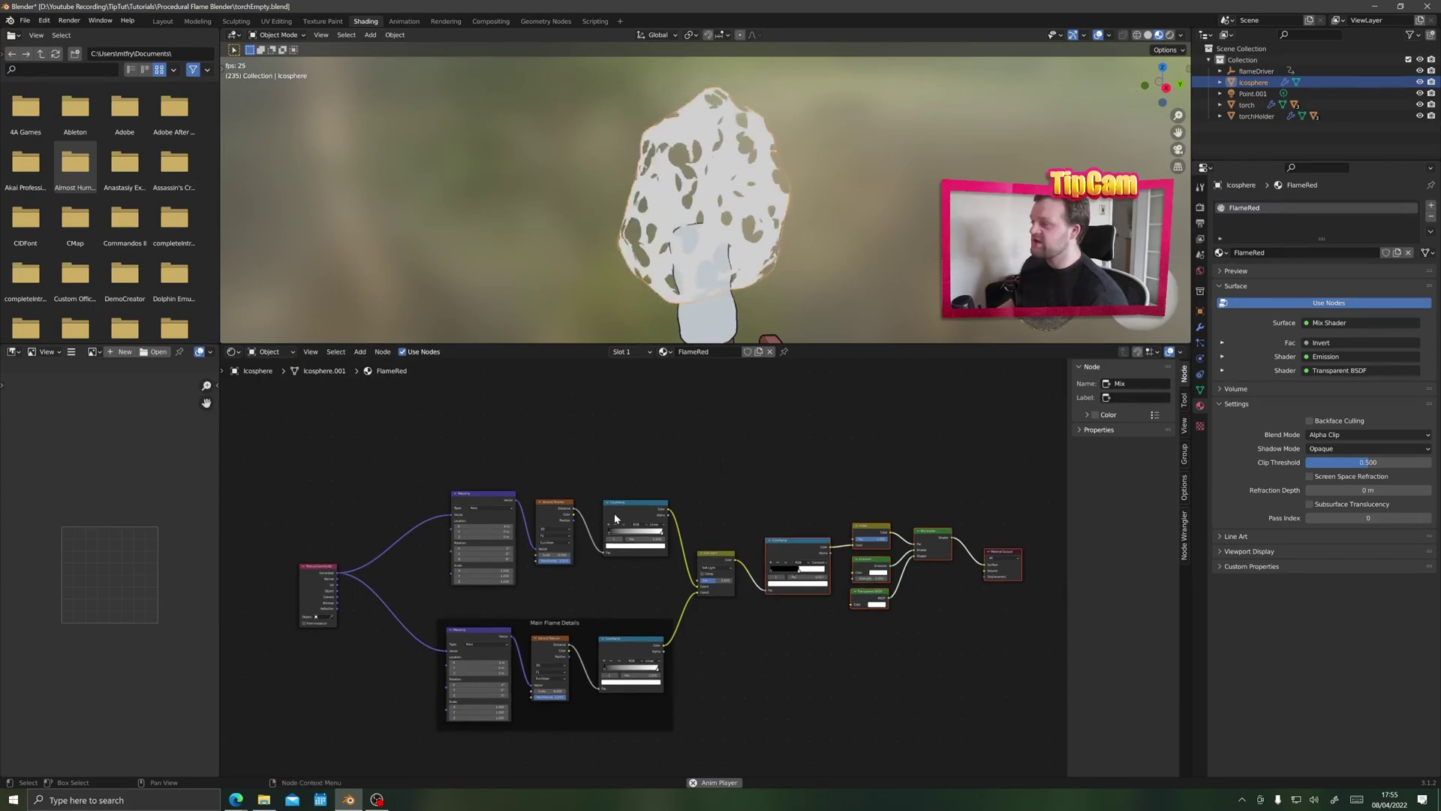
pyautogui.scroll(4, 480, 526)
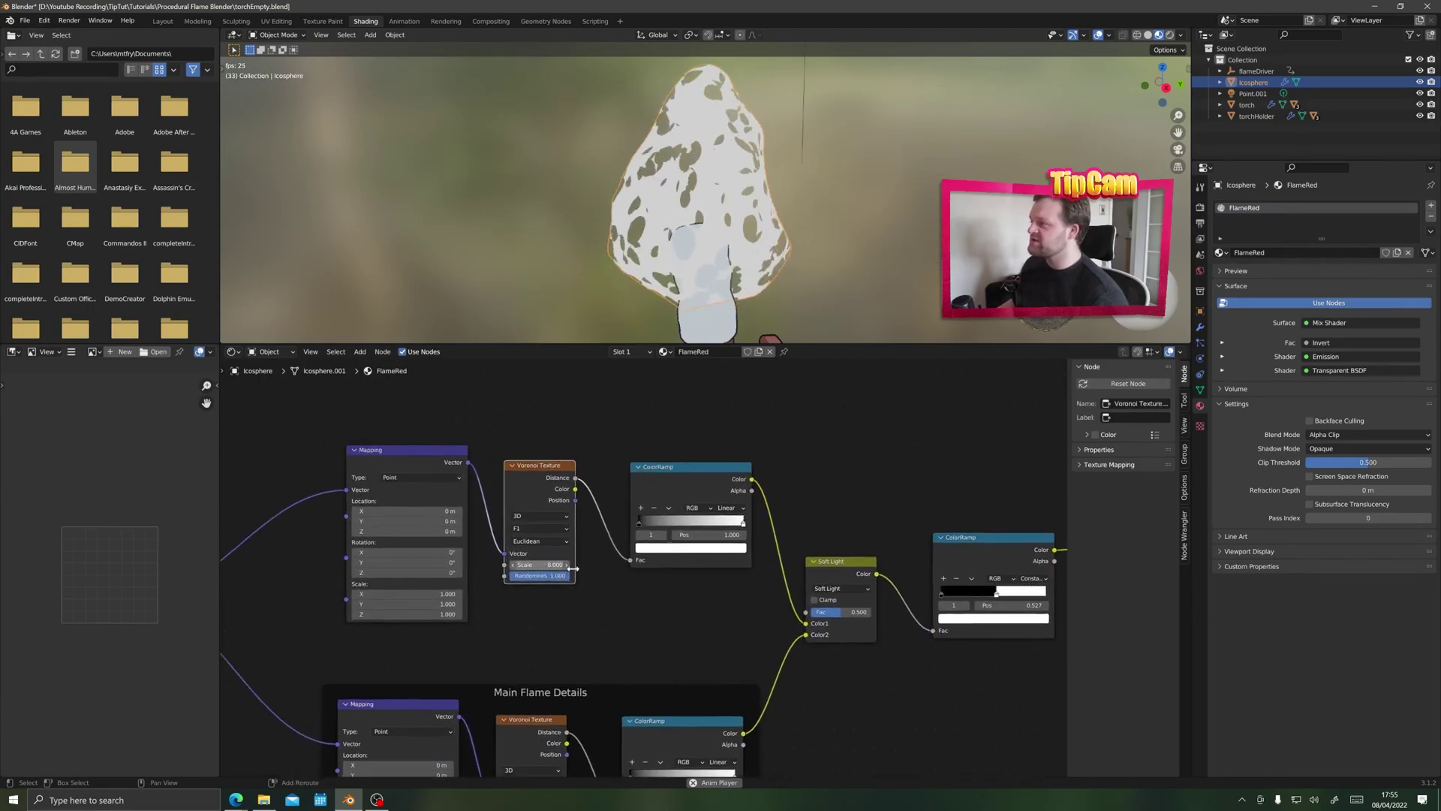
pyautogui.moveTo(626, 585); pyautogui.dragTo(663, 585)
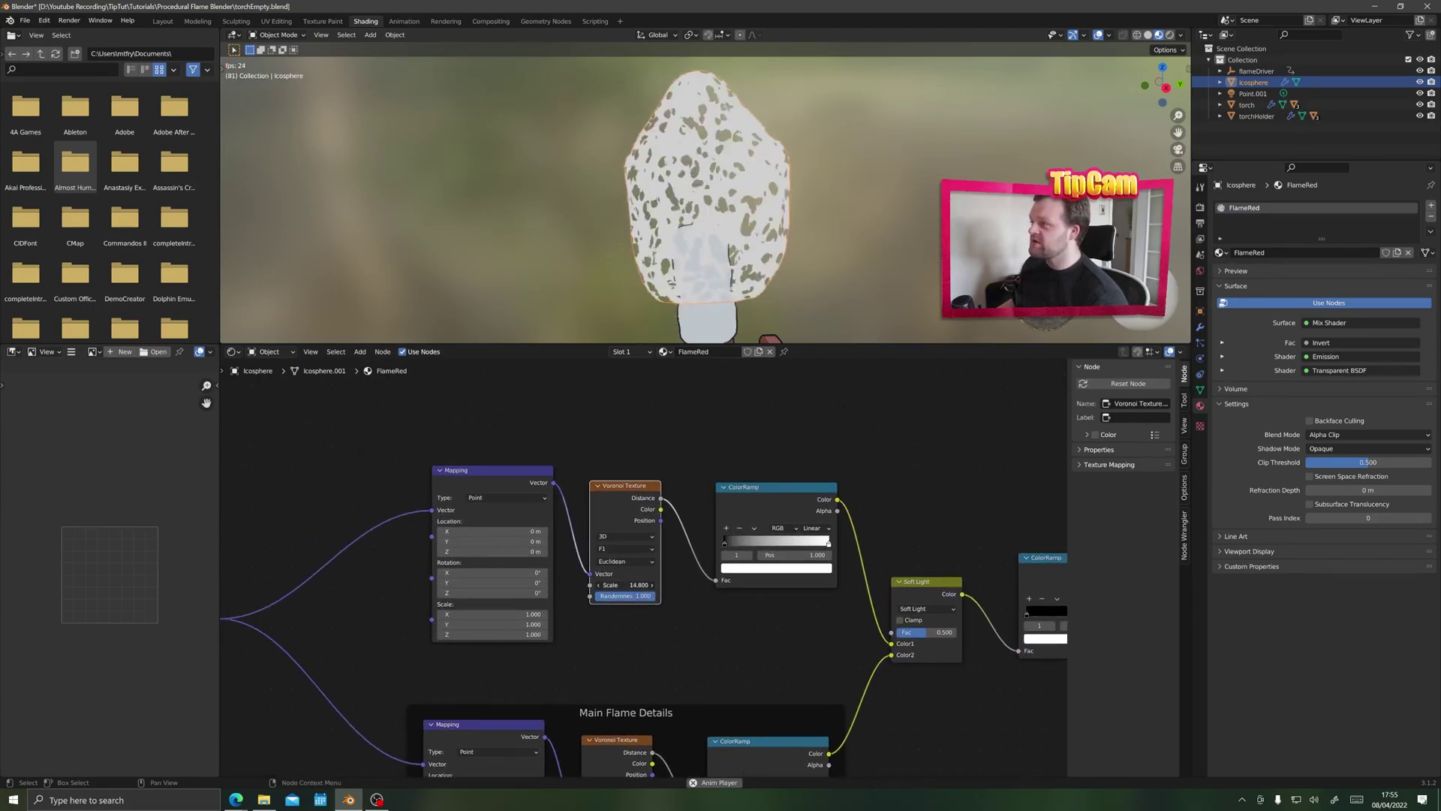
pyautogui.click(625, 585)
pyautogui.write('16')
pyautogui.press('Return')
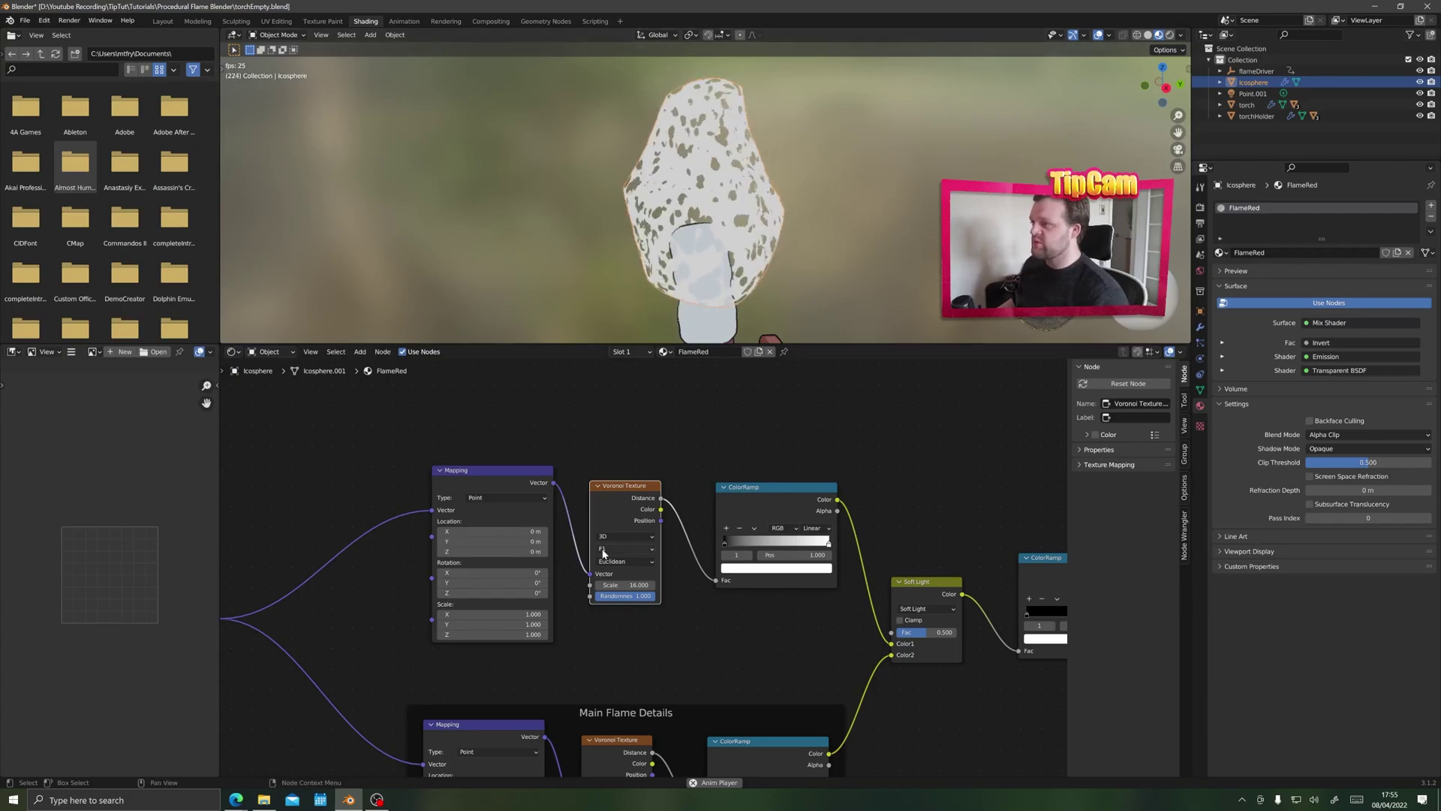
# Step: Add a Frame and place the upper row's Mapping, Voronoi Texture and ColorRamp nodes inside it
pyautogui.scroll(-2, 695, 492)
pyautogui.moveTo(695, 492); pyautogui.dragTo(686, 533, button='middle')
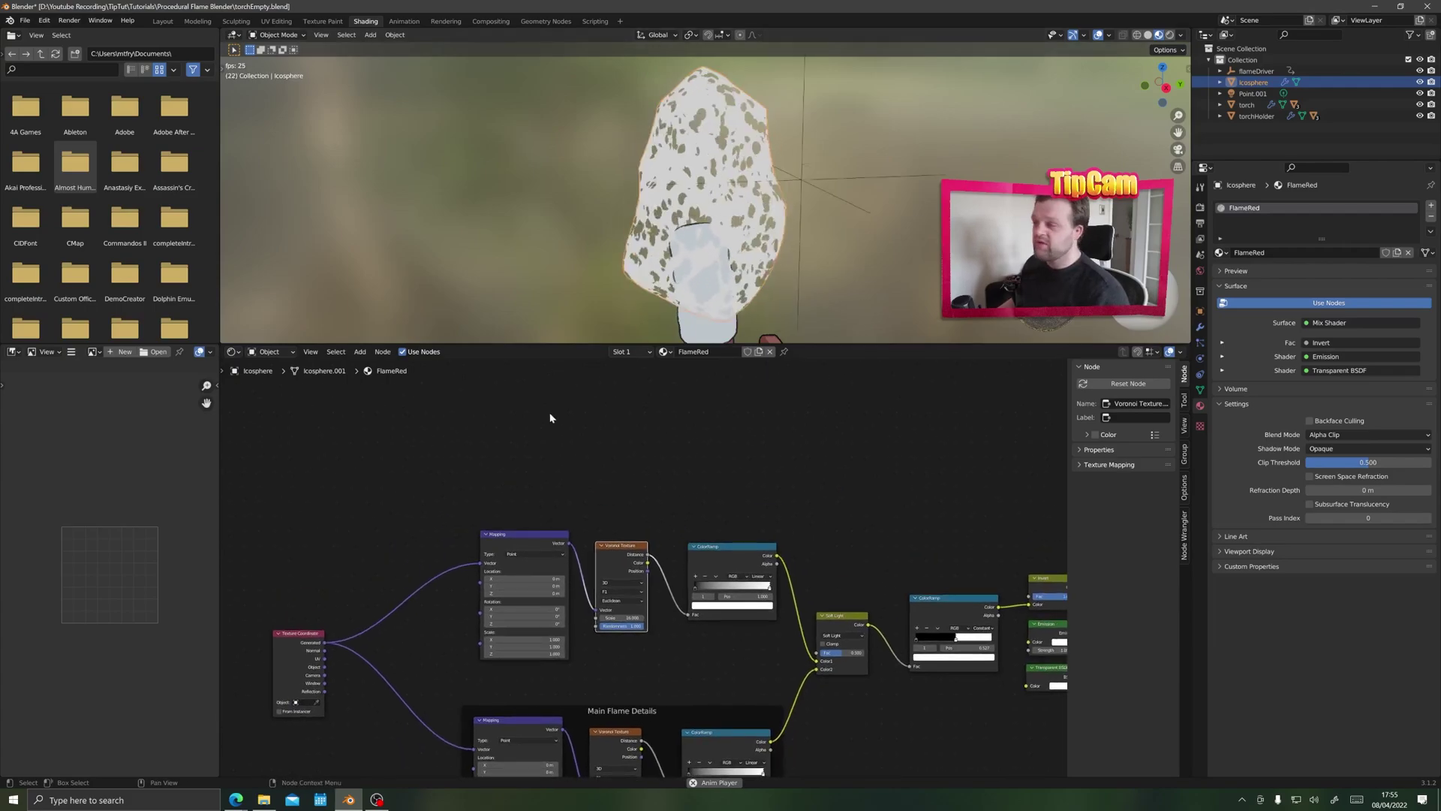
pyautogui.hotkey('shift', 'a')
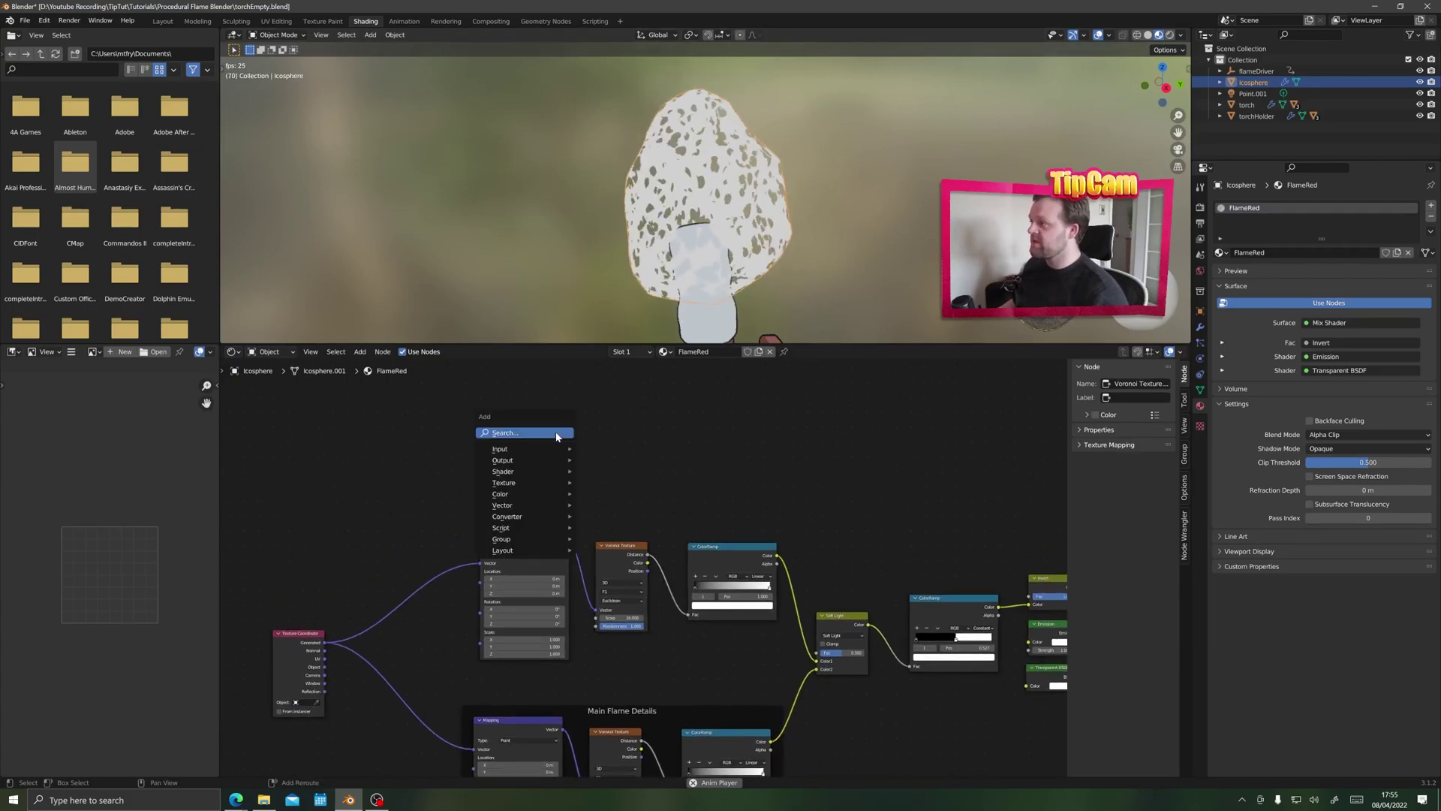
pyautogui.click(558, 434)
pyautogui.write('frame')
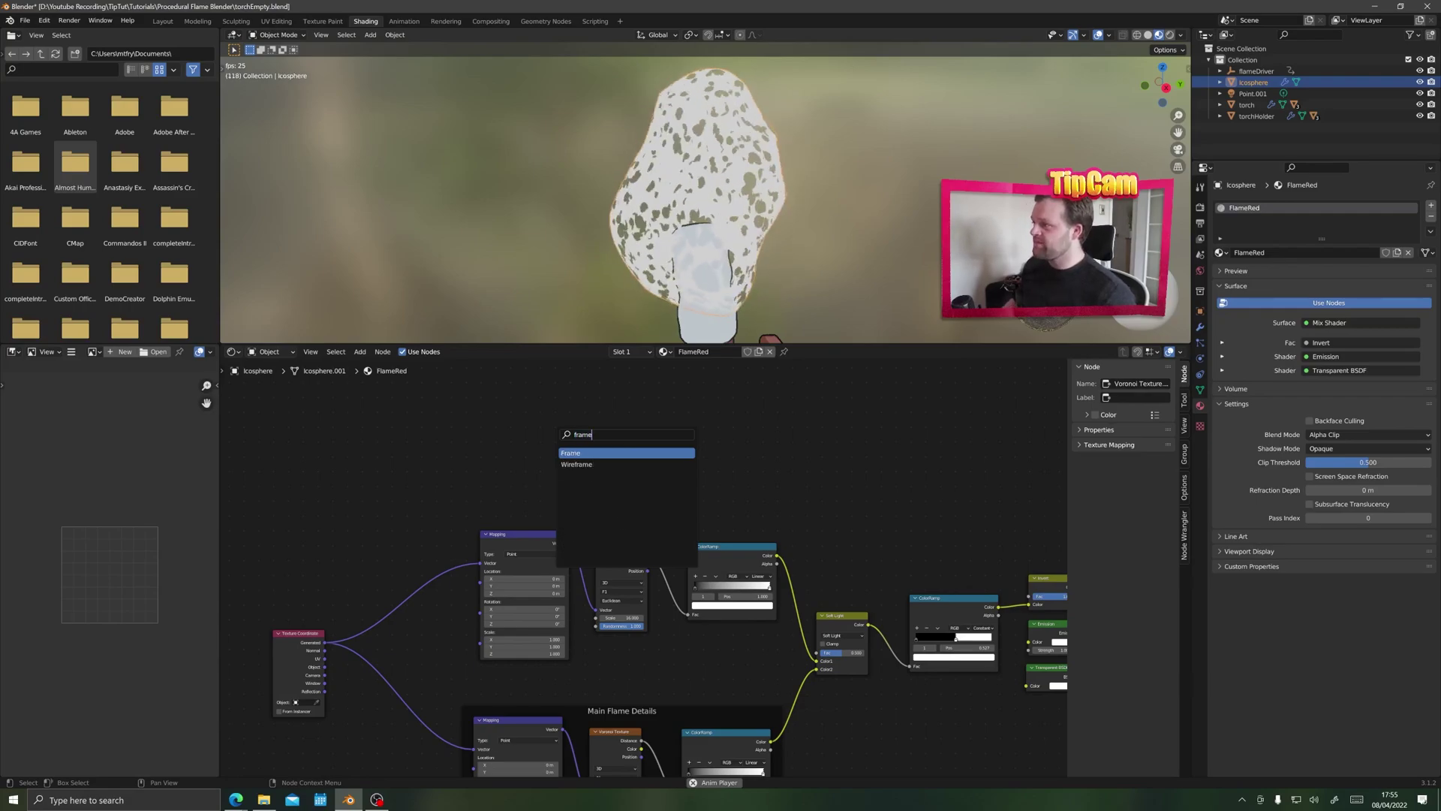
pyautogui.press('Return')
pyautogui.moveTo(526, 494); pyautogui.dragTo(576, 544)
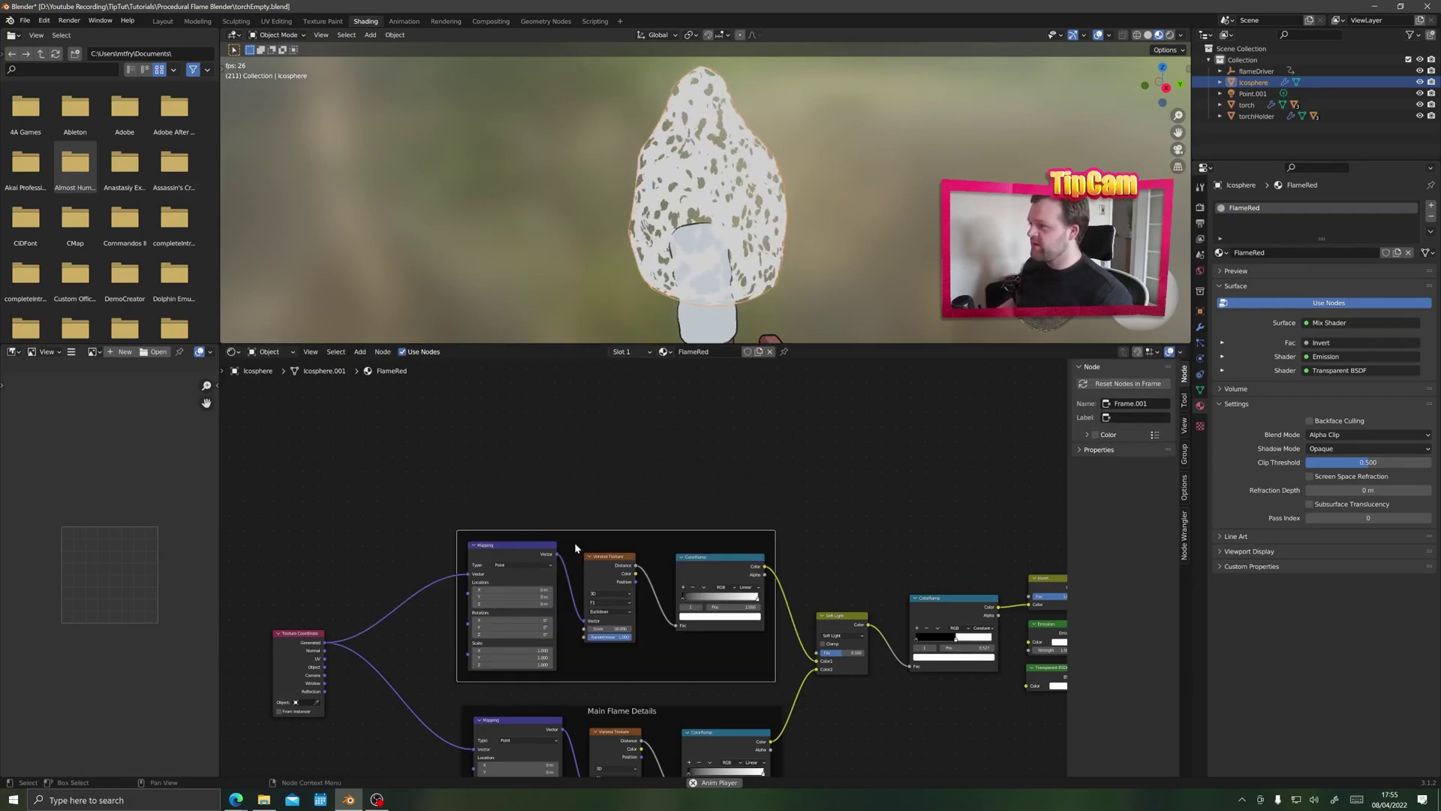
# Step: Label the new frame around the upper row of nodes "Small Flame Details"
pyautogui.click(1128, 418)
pyautogui.write('Small Flame Details')
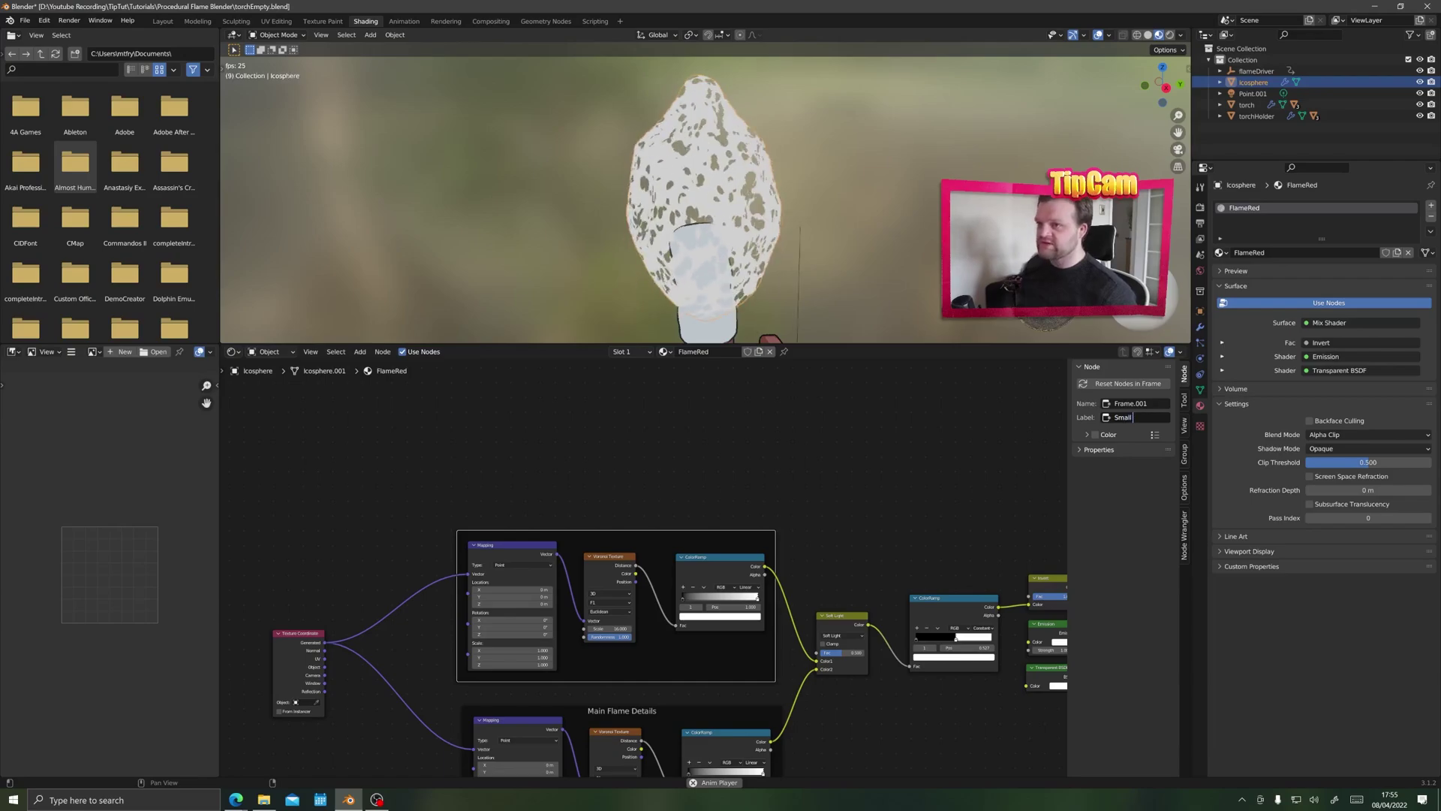
pyautogui.press('Return')
pyautogui.press('Home')
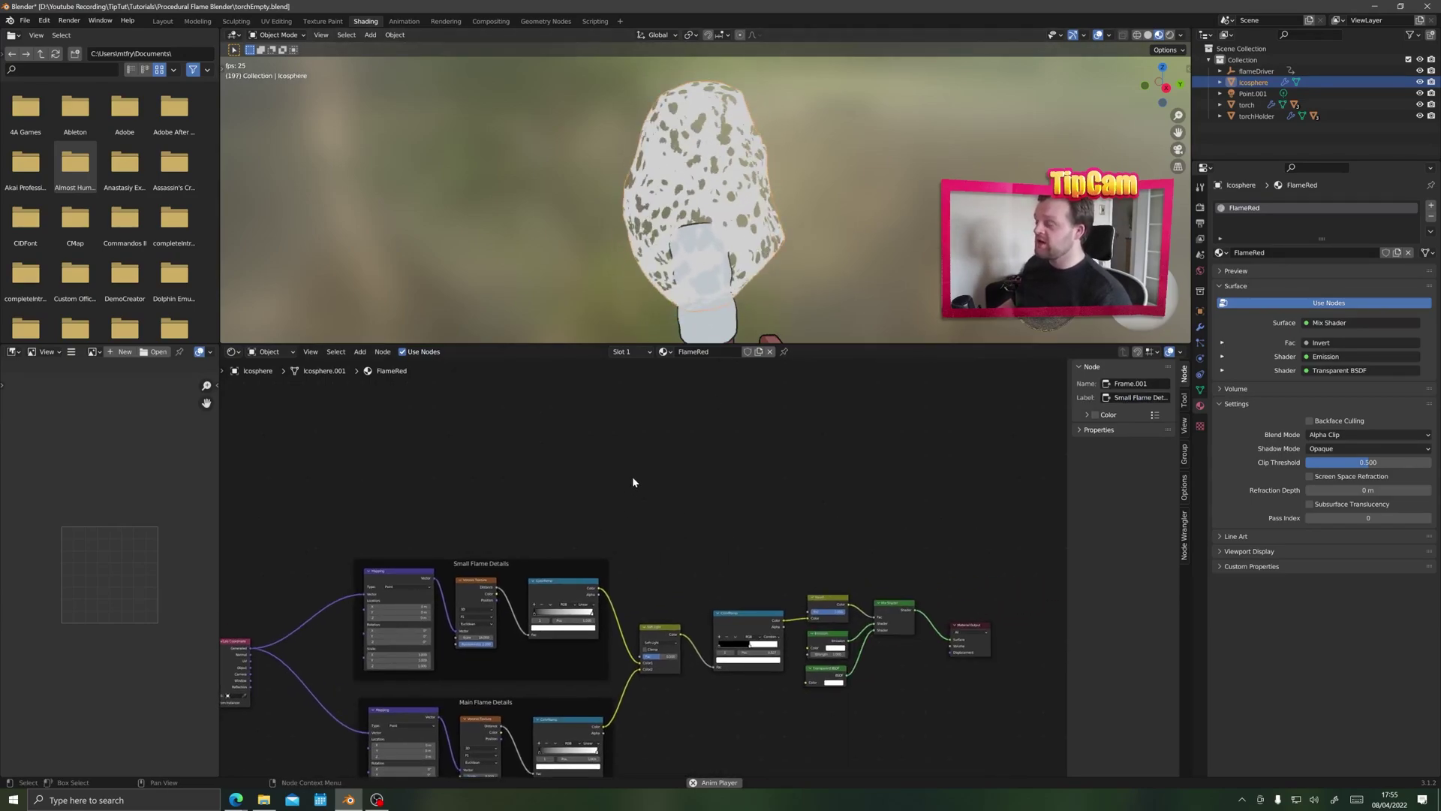
# Step: Duplicate the three Small Flame Details nodes above the frame, detached from it, with the copied Mapping fed by the Texture Coordinate's Generated output
pyautogui.scroll(1, 447, 556)
pyautogui.moveTo(447, 556); pyautogui.dragTo(544, 546, button='middle')
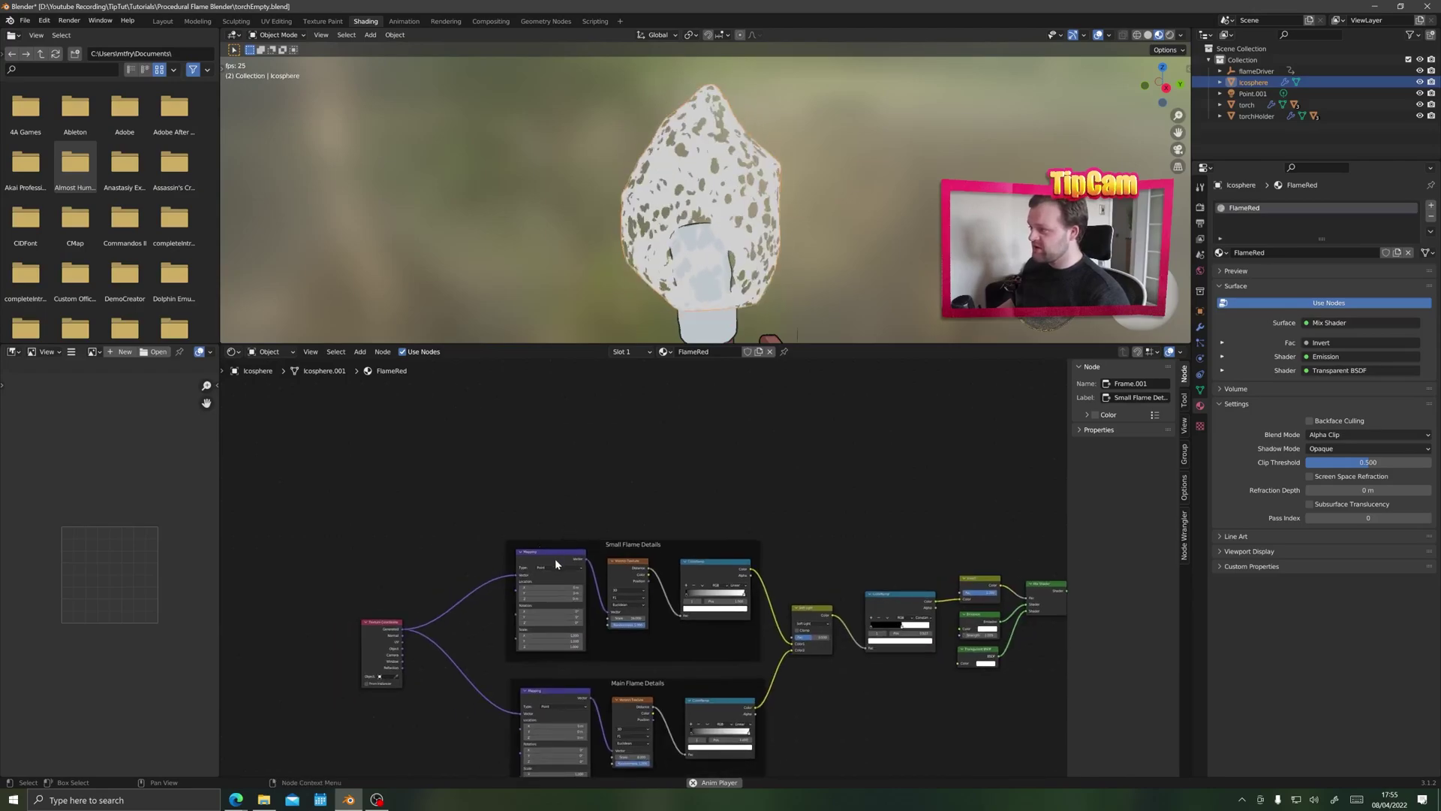
pyautogui.click(555, 556)
pyautogui.keyDown('shift'); pyautogui.click(628, 562); pyautogui.keyUp('shift')
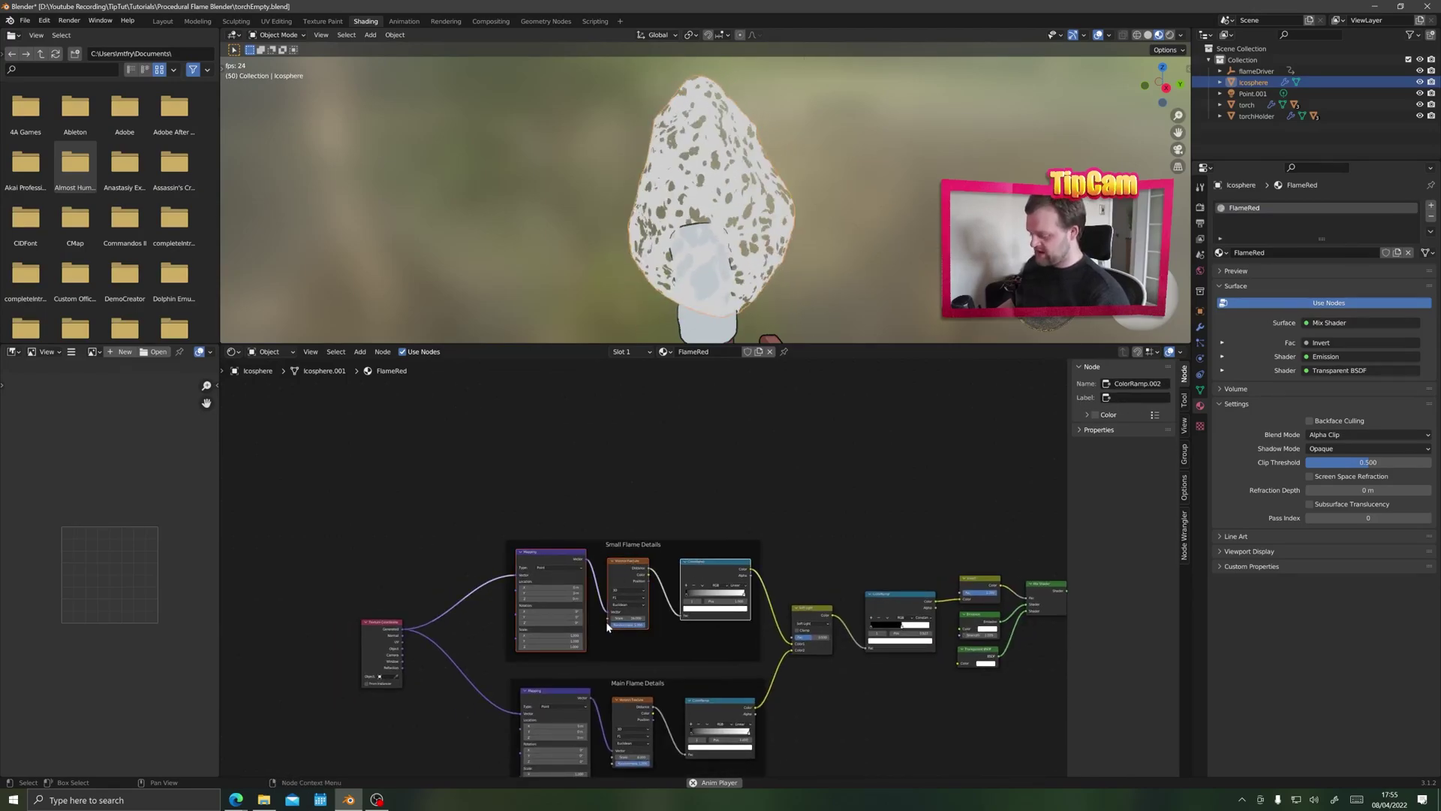
pyautogui.hotkey('shift', 'd')
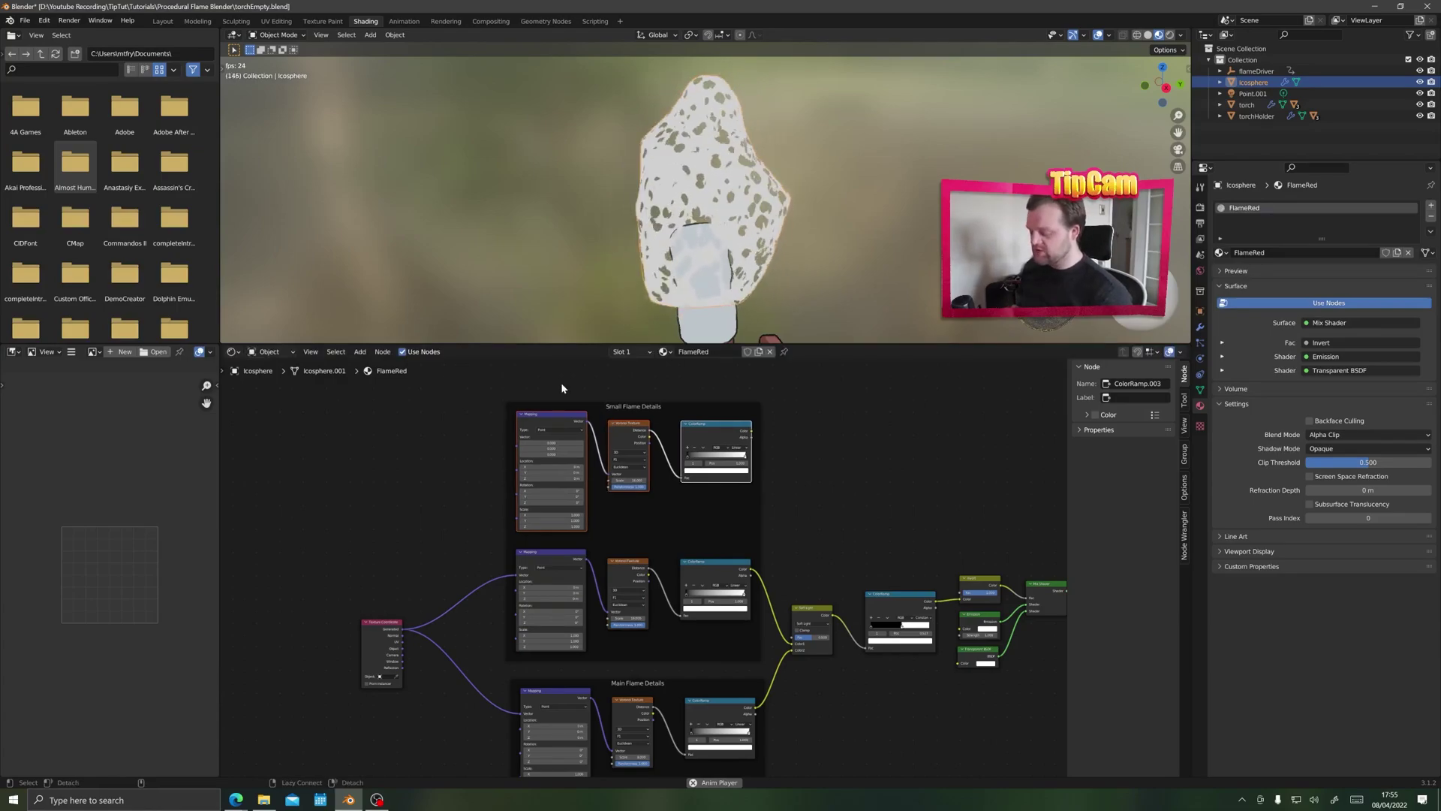
pyautogui.hotkey('alt', 'p')
pyautogui.moveTo(561, 416); pyautogui.dragTo(517, 433)
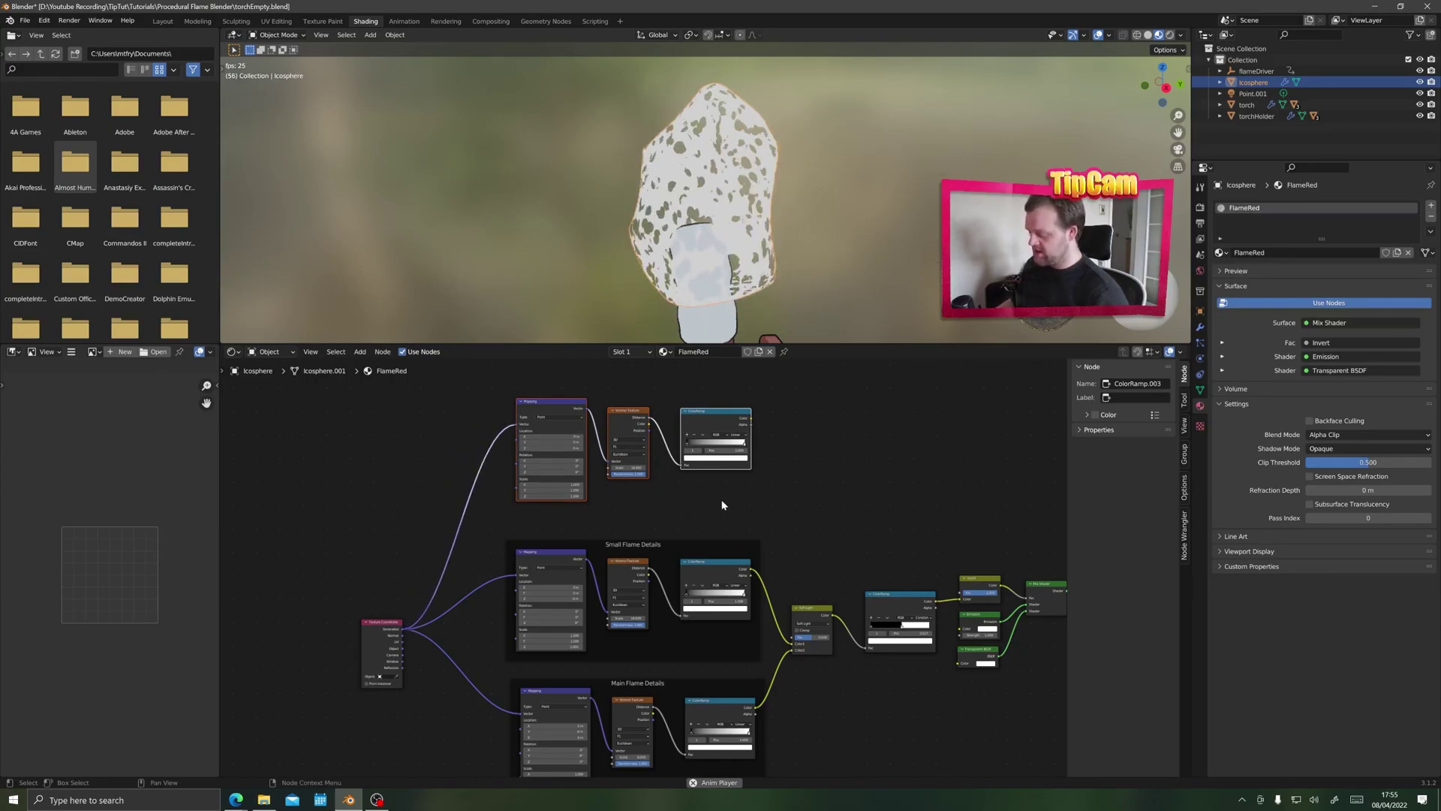
# Step: Add another Frame enclosing the newly duplicated Mapping, Voronoi Texture and ColorRamp nodes, just above the Small Flame Details frame
pyautogui.hotkey('shift', 'a')
pyautogui.click(871, 440)
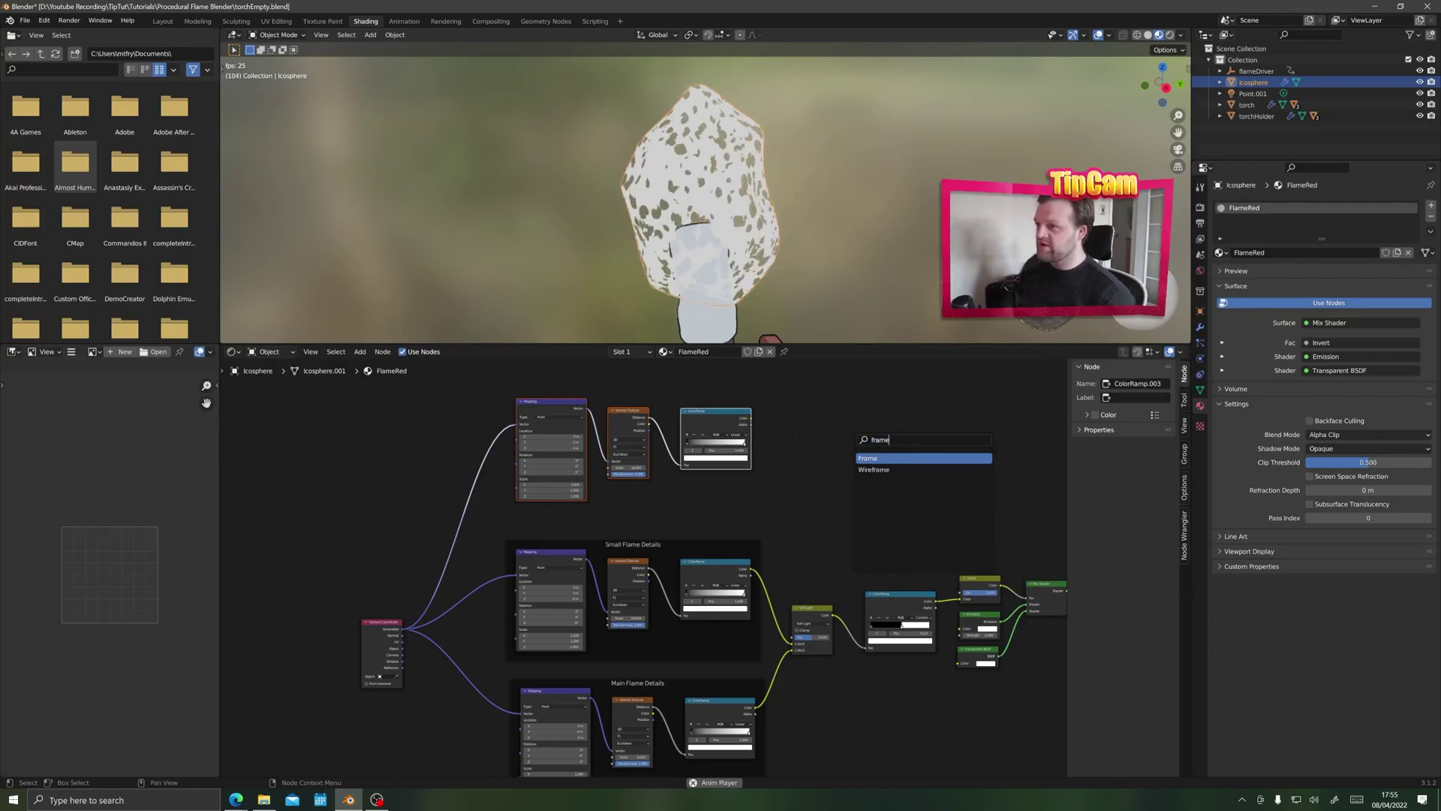
pyautogui.write('frame')
pyautogui.press('Return')
pyautogui.moveTo(572, 385); pyautogui.dragTo(503, 398)
pyautogui.moveTo(503, 398); pyautogui.dragTo(609, 450)
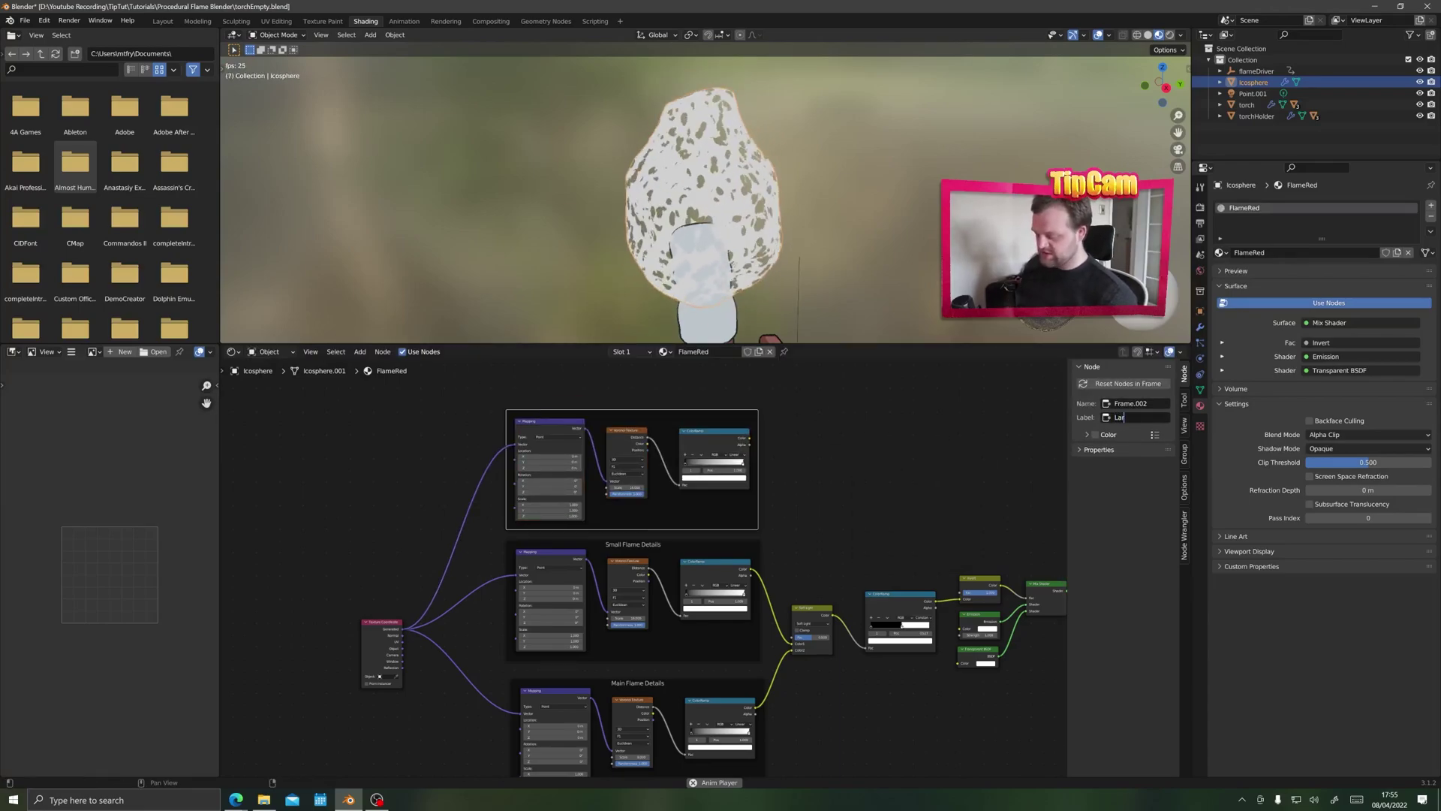
# Step: Label the topmost frame "Large Flame Details"
pyautogui.write('Large')
pyautogui.write('Flame Details')
pyautogui.press('Return')
pyautogui.press('Home')
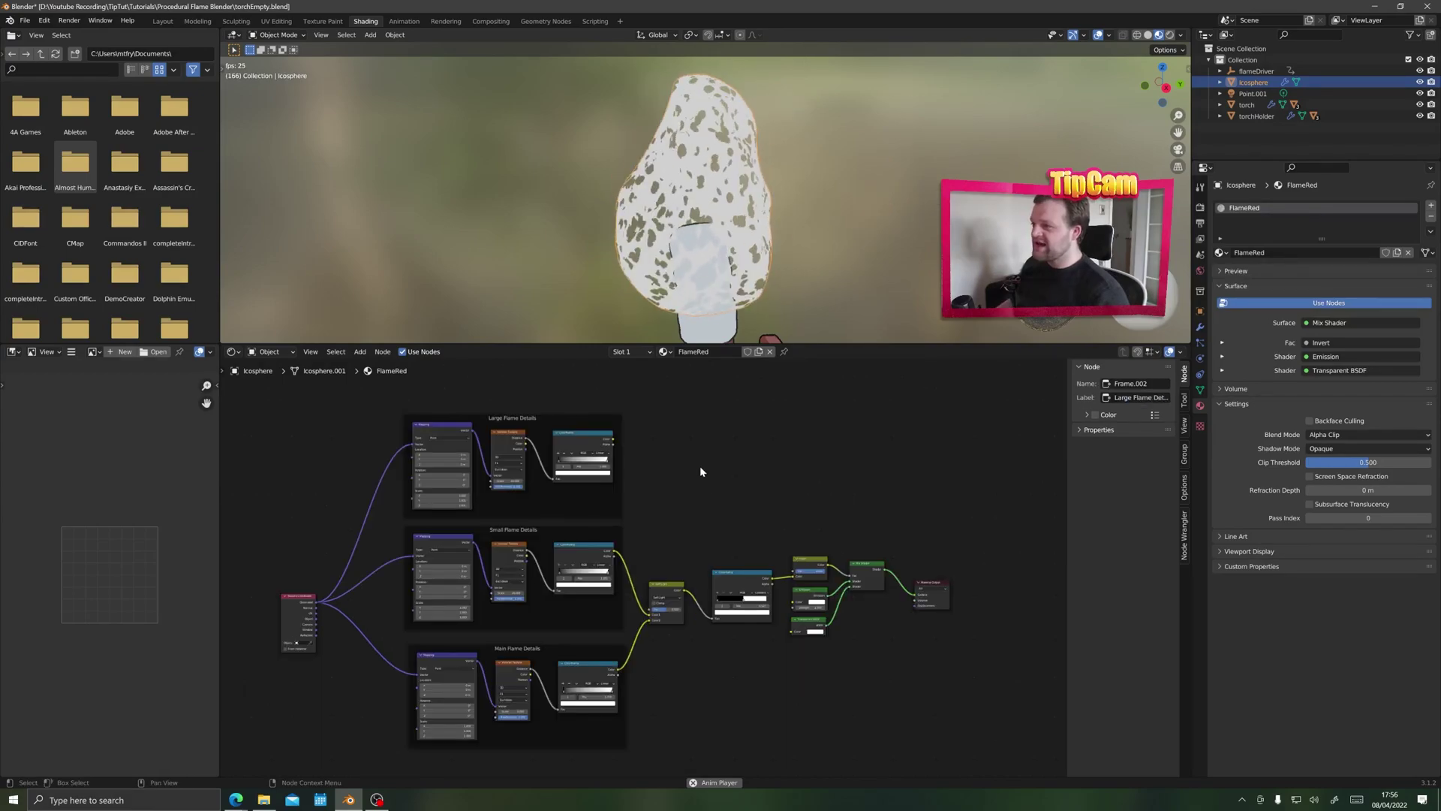
# Step: Add a MixRGB node beside the Large Flame Details frame and shift the Soft Light and downstream nodes right to make room
pyautogui.click(701, 468)
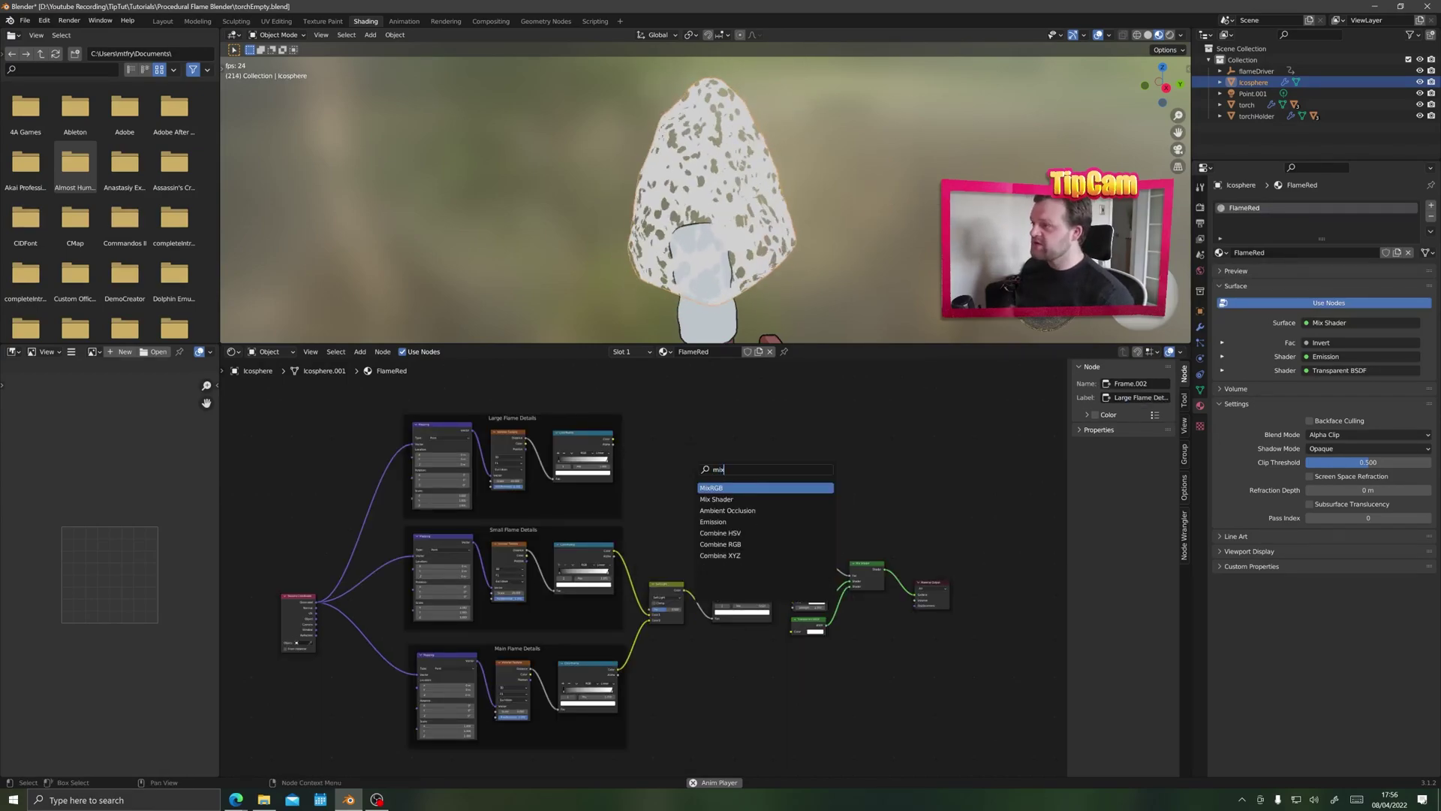
pyautogui.press('Return')
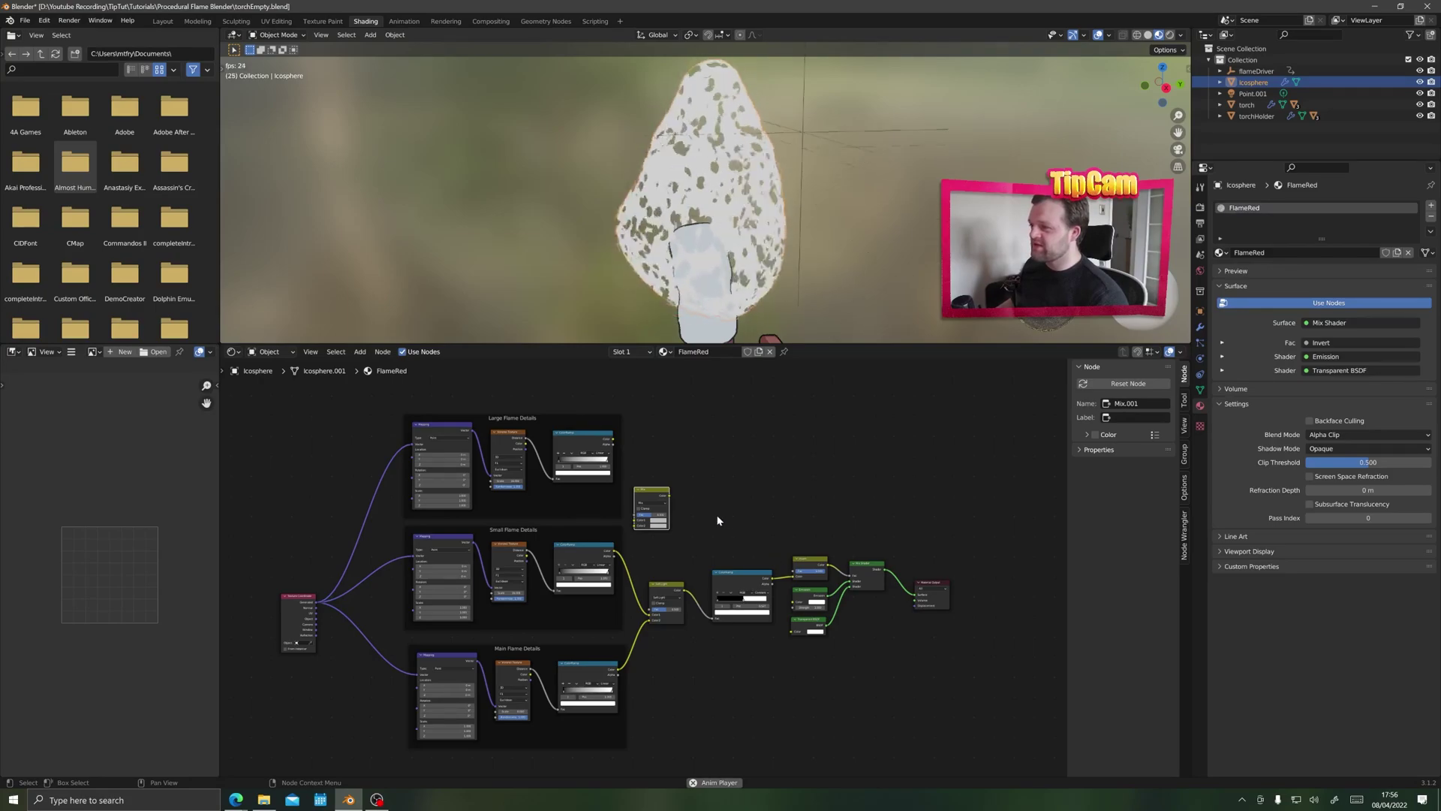
pyautogui.moveTo(668, 537); pyautogui.dragTo(953, 670)
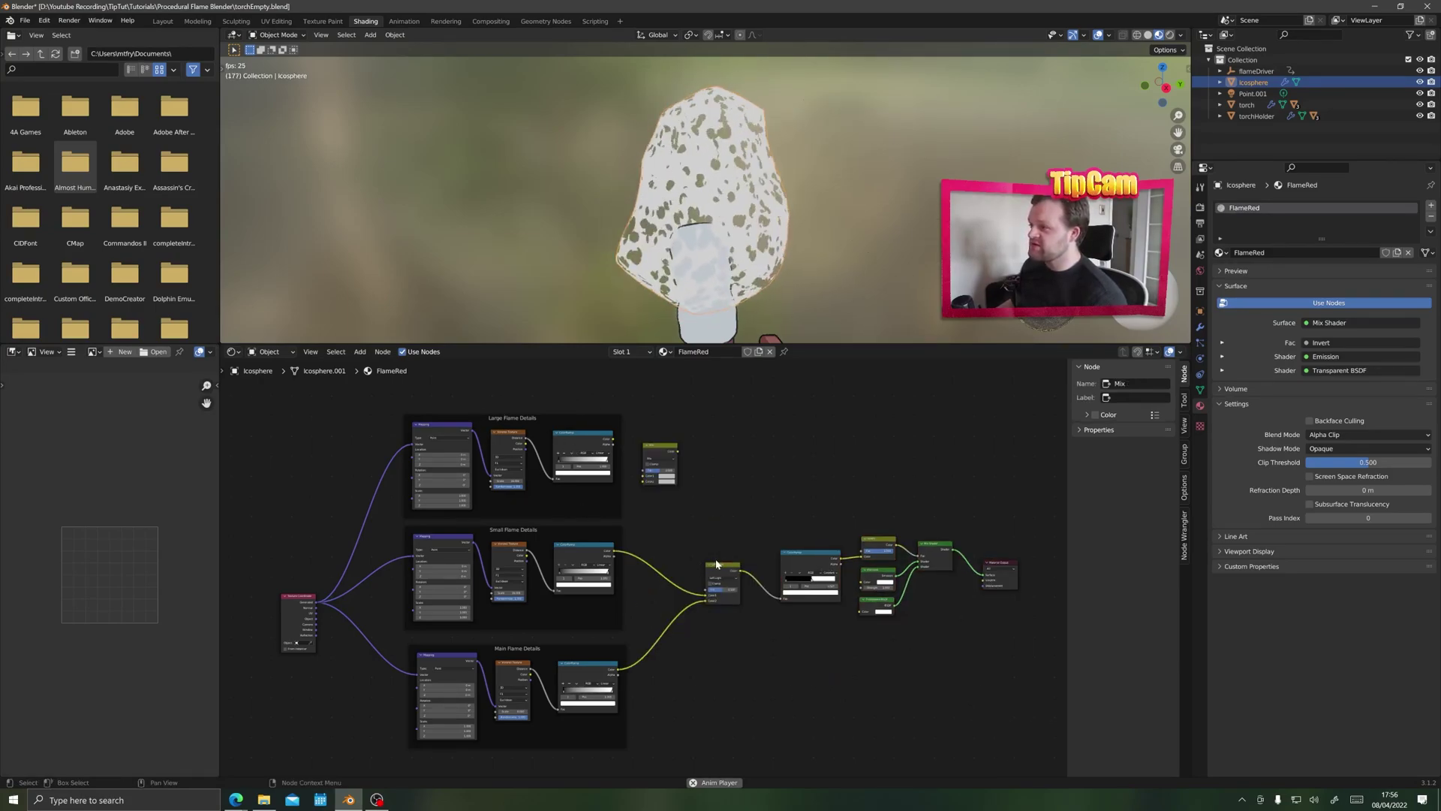
# Step: Move the Soft Light node beside the lower frames and mix it with the Large Flame Details ramp in a second Soft Light node feeding the second ColorRamp
pyautogui.moveTo(716, 564); pyautogui.dragTo(671, 554)
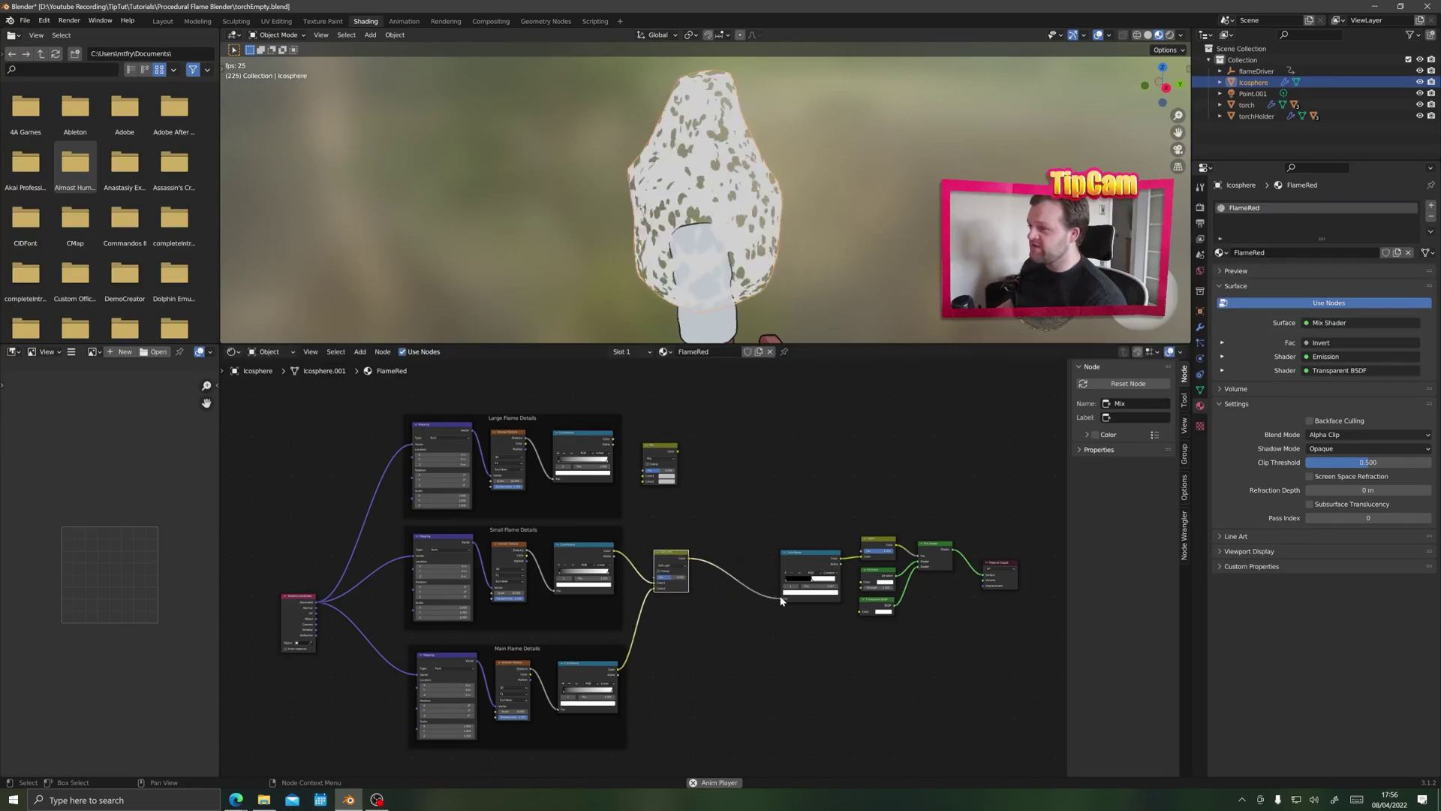
pyautogui.moveTo(747, 565); pyautogui.dragTo(628, 501)
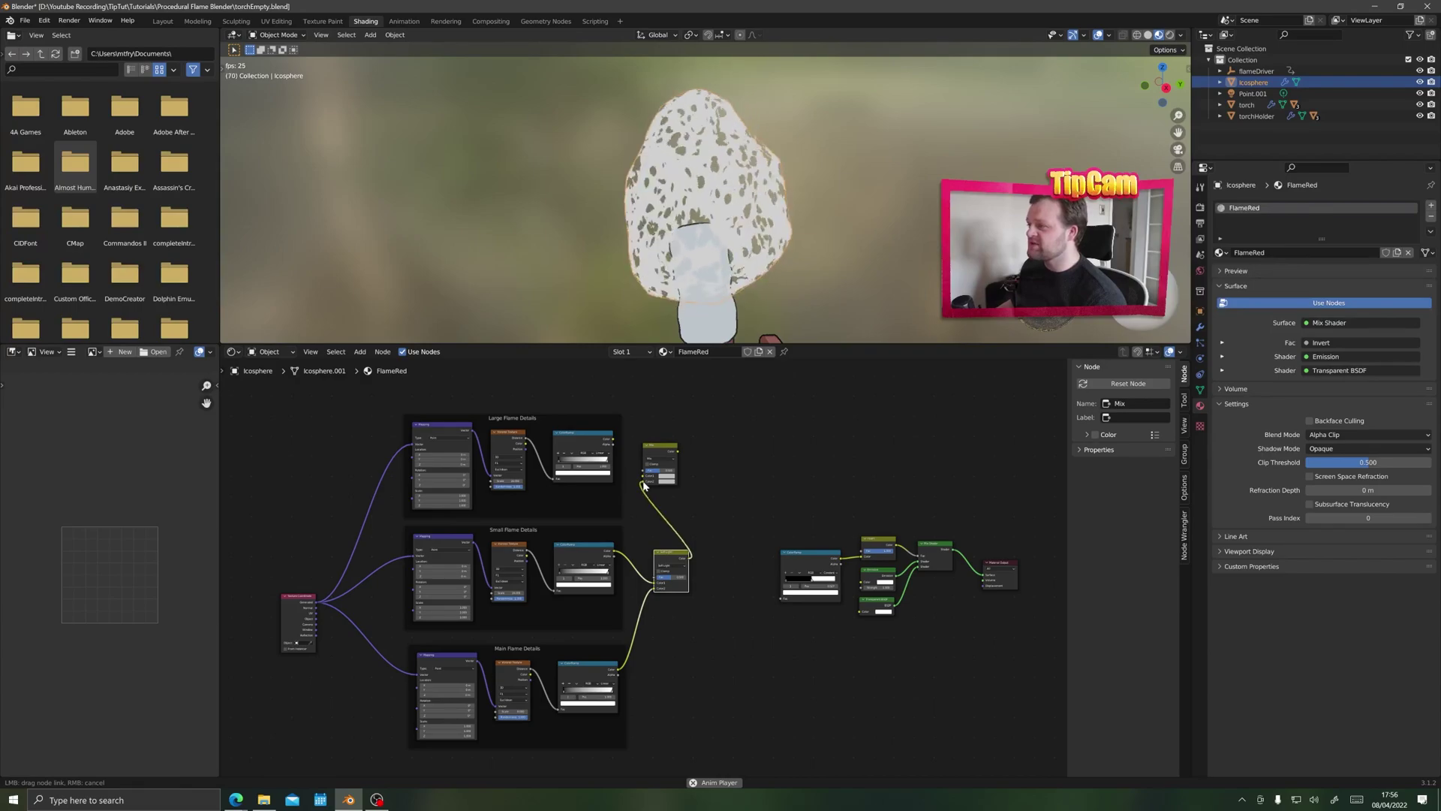
pyautogui.hotkey('shift', 'd')
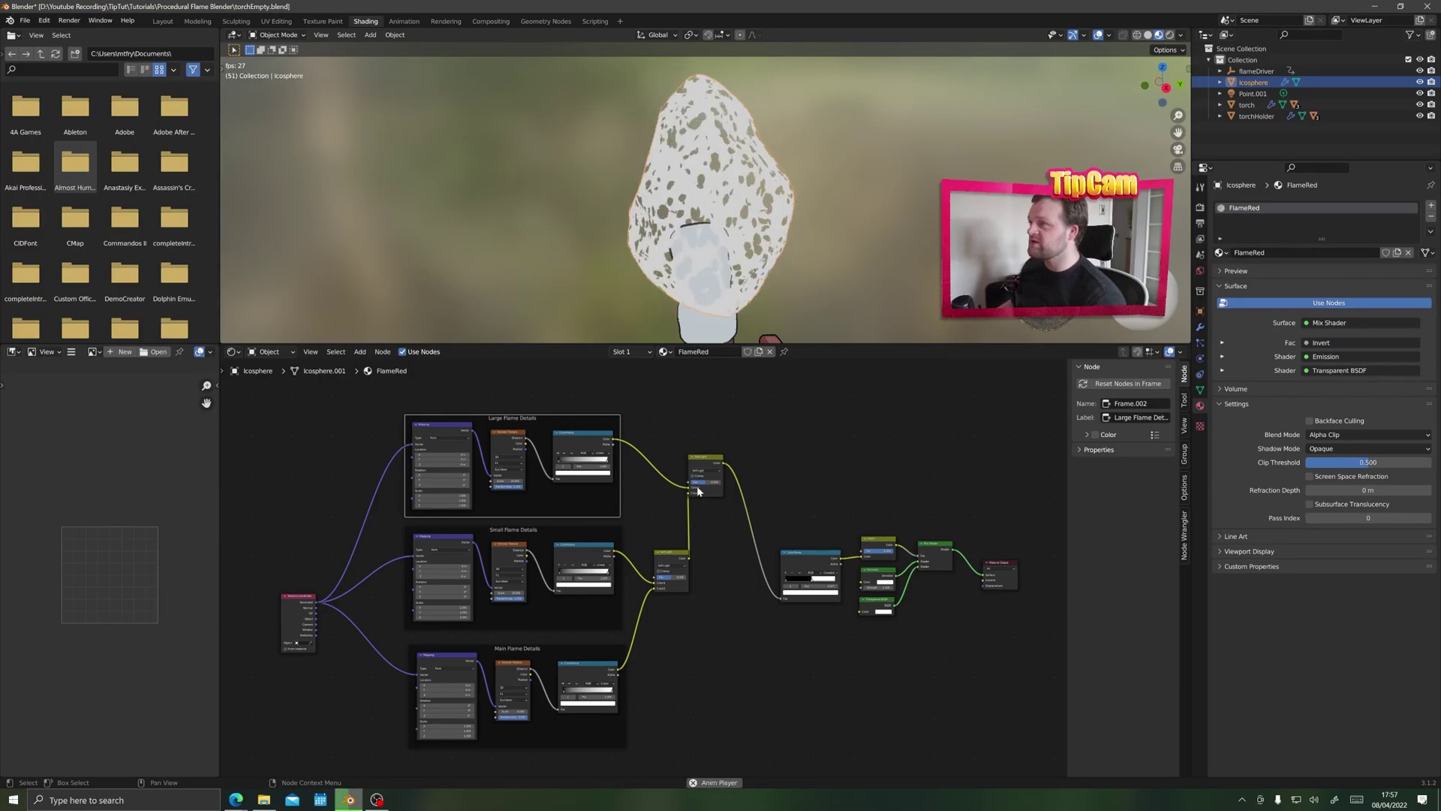
# Step: Swap the Color1 and Color2 inputs on both Soft Light mix nodes
pyautogui.scroll(12, 629, 632)
pyautogui.moveTo(518, 479); pyautogui.dragTo(645, 606, button='middle')
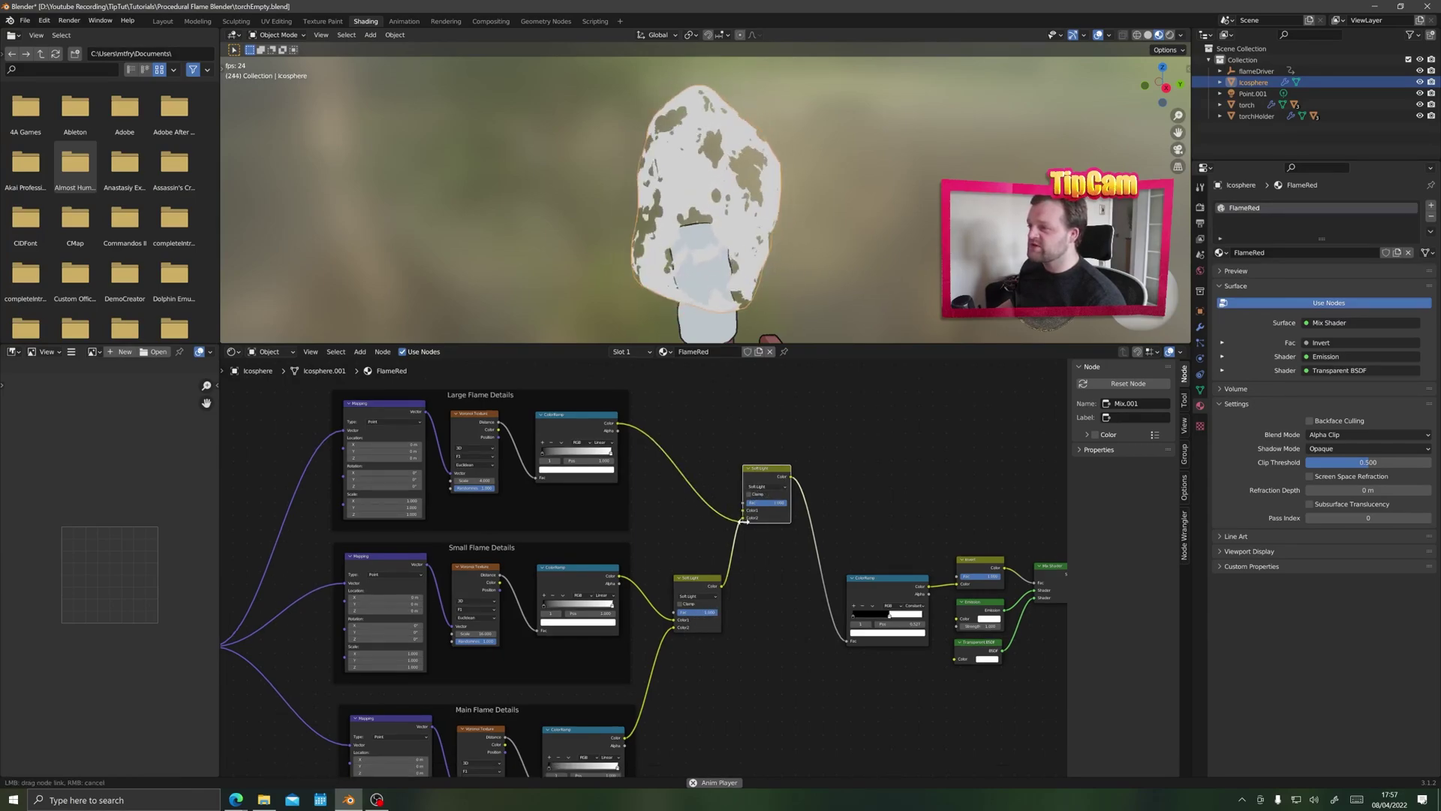
pyautogui.moveTo(742, 509); pyautogui.dragTo(743, 510)
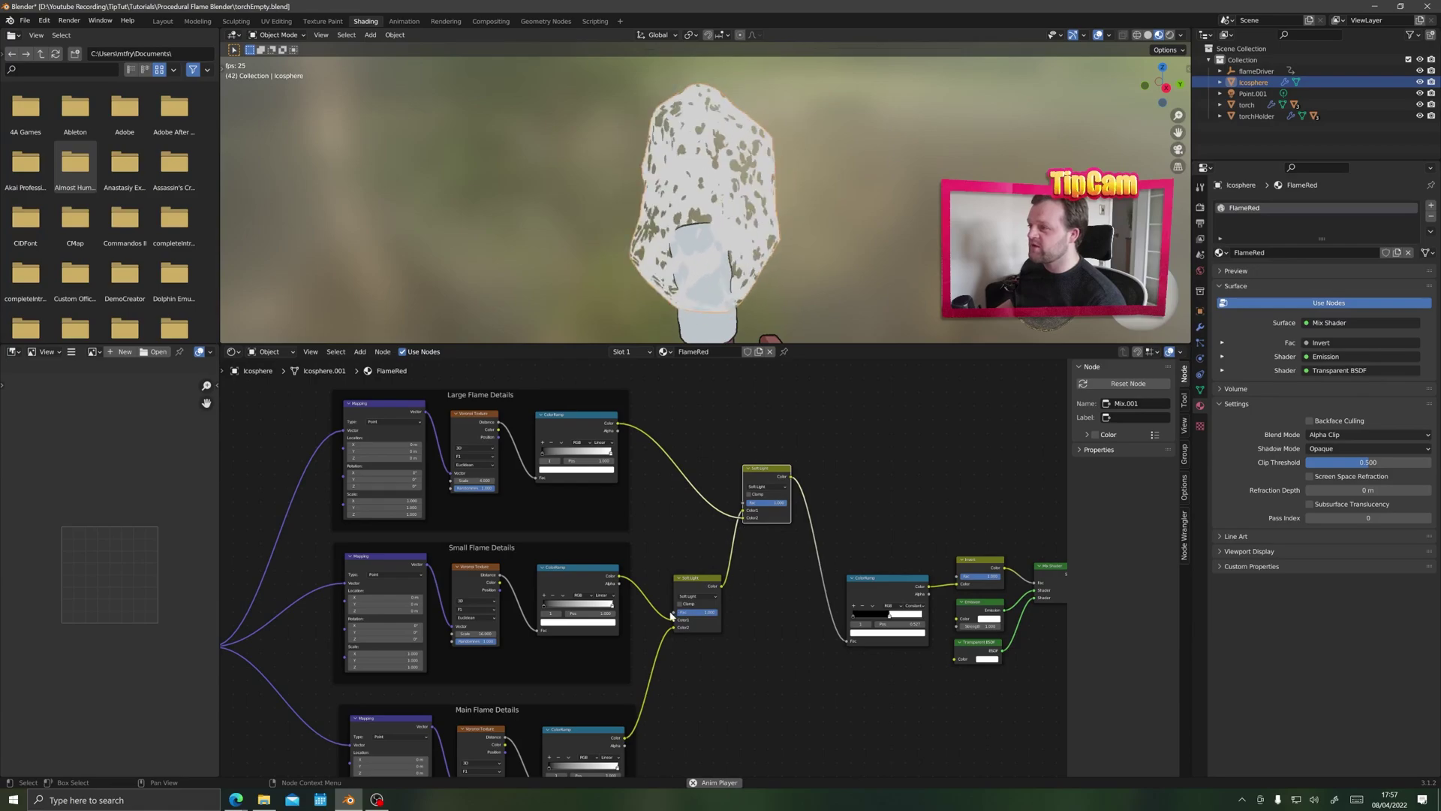
pyautogui.moveTo(674, 621); pyautogui.dragTo(674, 627)
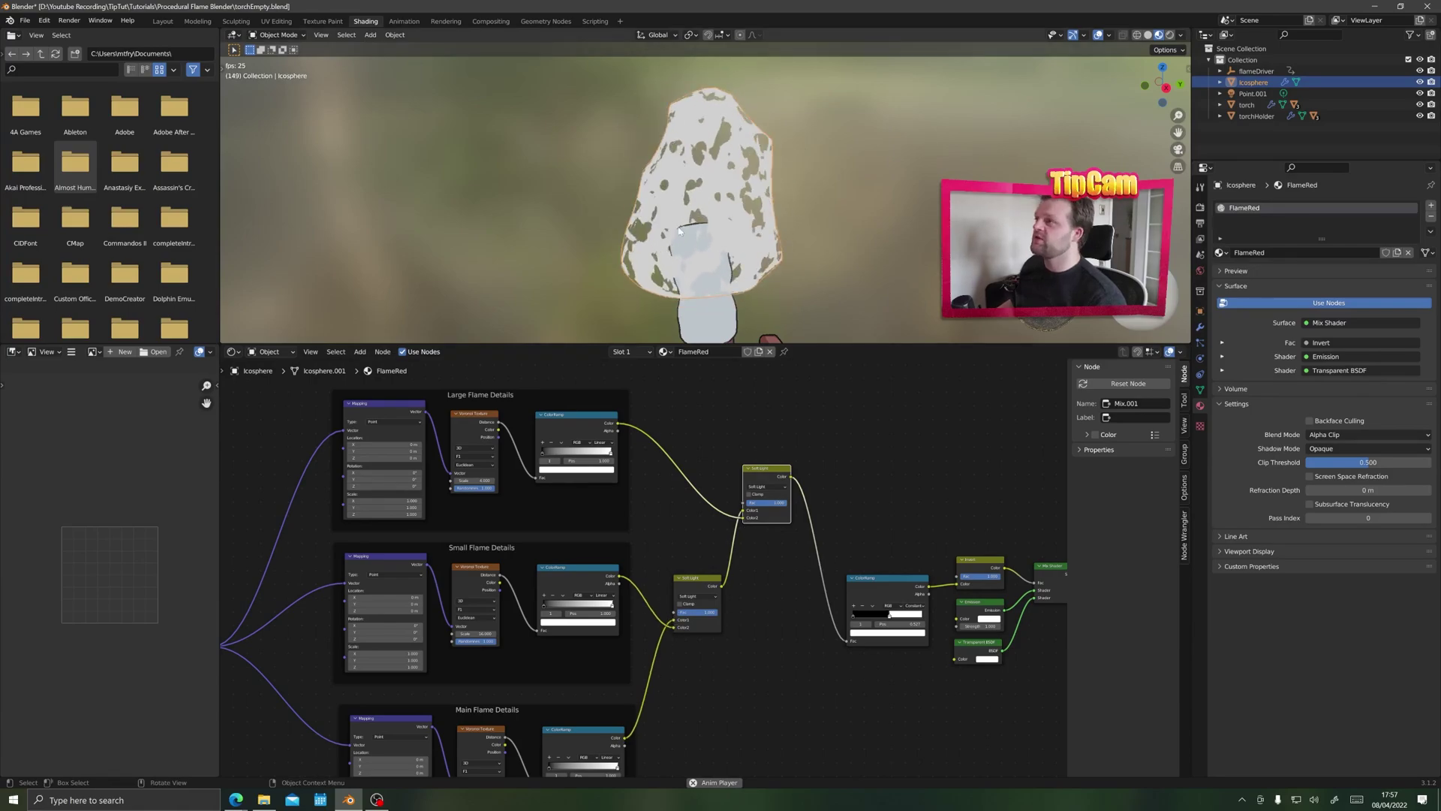
# Step: Animate the Z location of the Main Flame Details Mapping node with a driver expression that divides the frame number
pyautogui.moveTo(601, 227)
pyautogui.mouseDown(button='middle')
pyautogui.moveTo(737, 232)
pyautogui.moveTo(447, 223)
pyautogui.moveTo(615, 233)
pyautogui.mouseUp(button='middle')
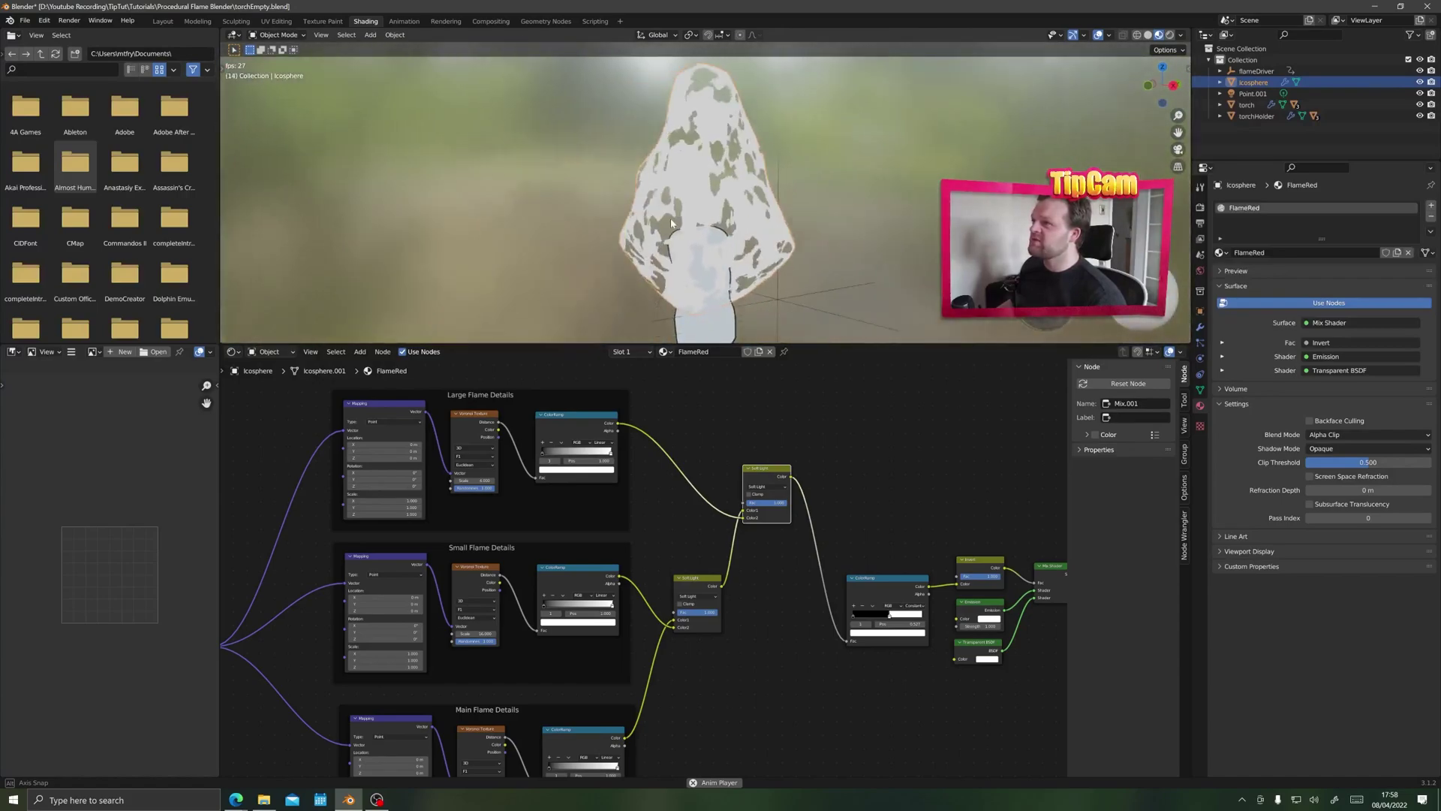
pyautogui.scroll(-3, 666, 255)
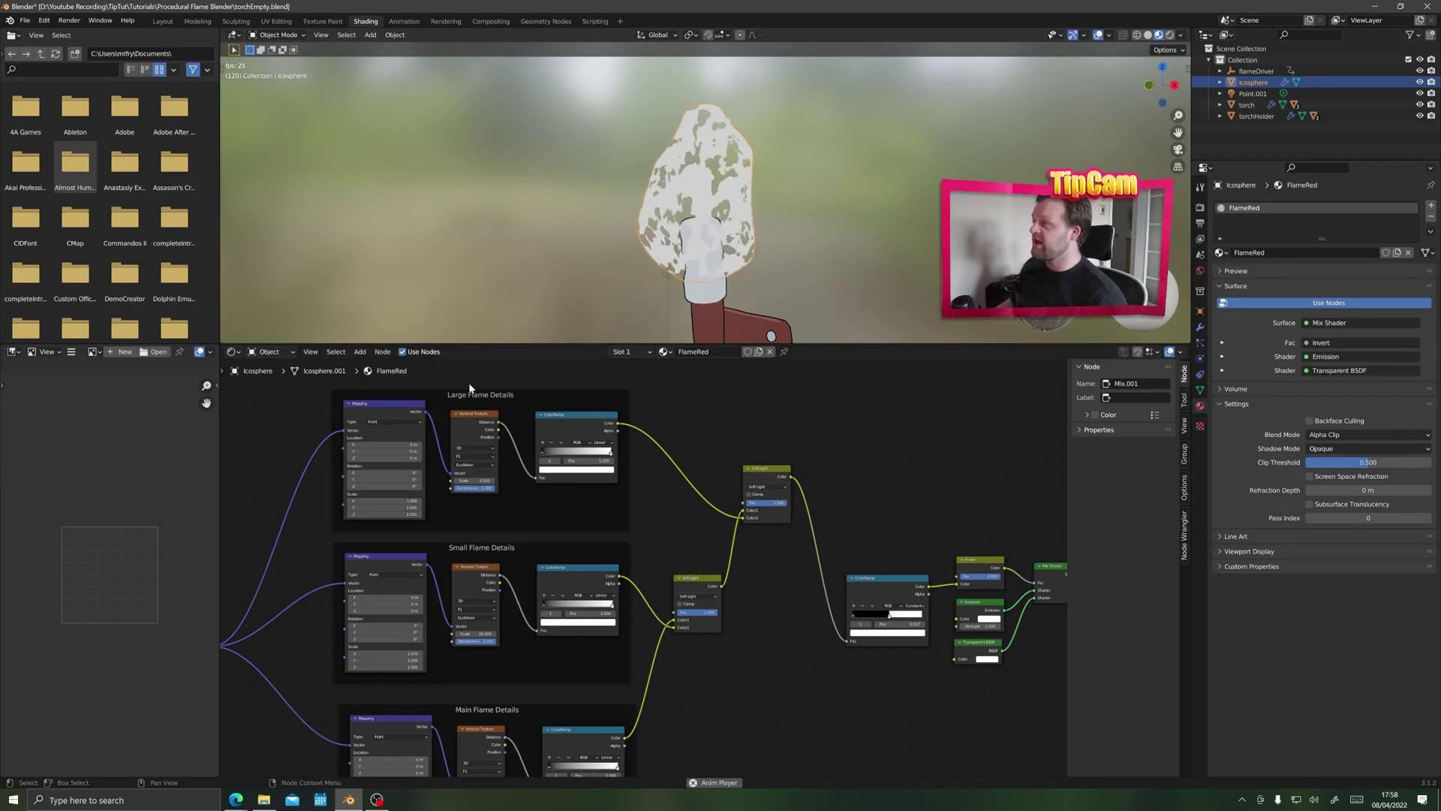
pyautogui.scroll(3, 342, 493)
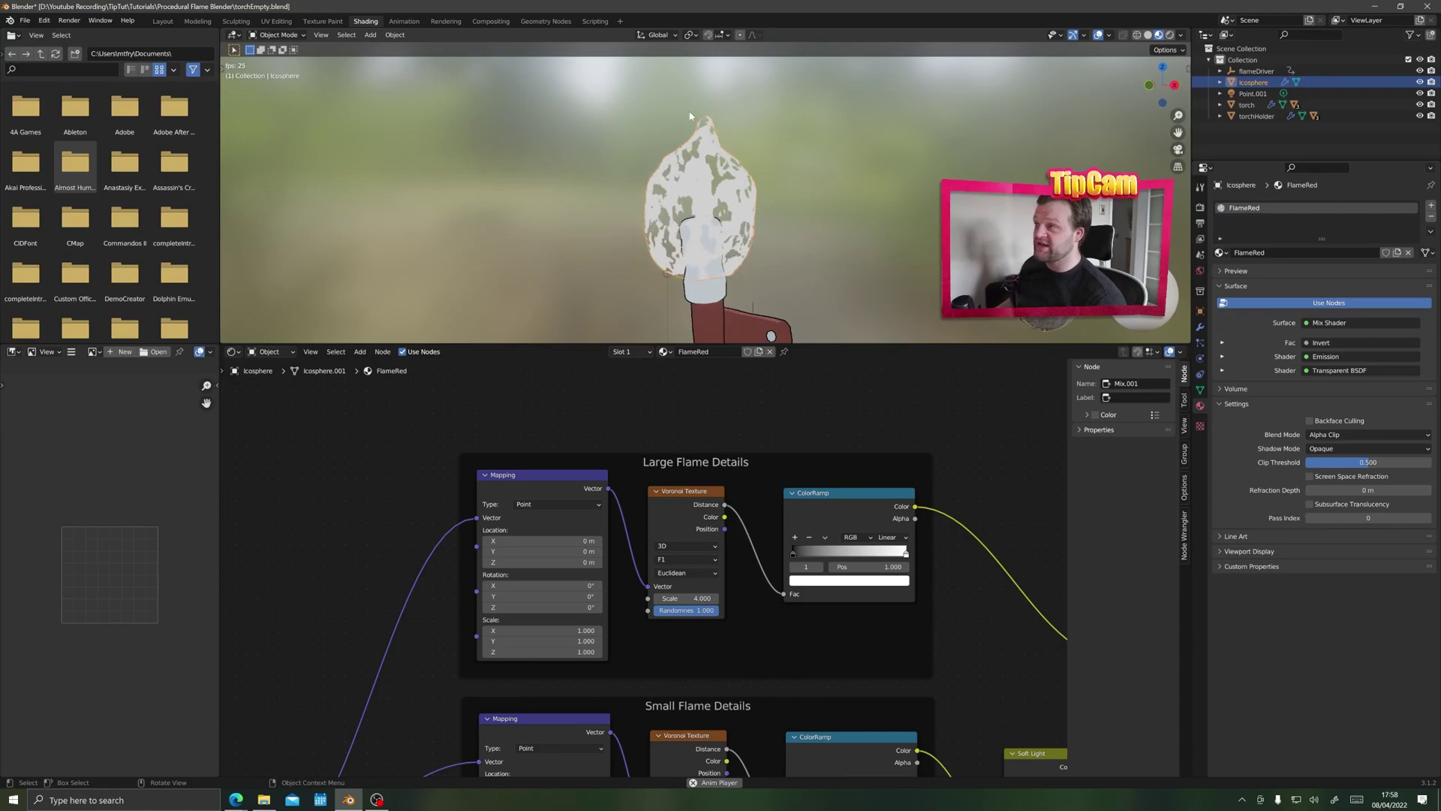
pyautogui.moveTo(538, 457); pyautogui.dragTo(556, 430, button='middle')
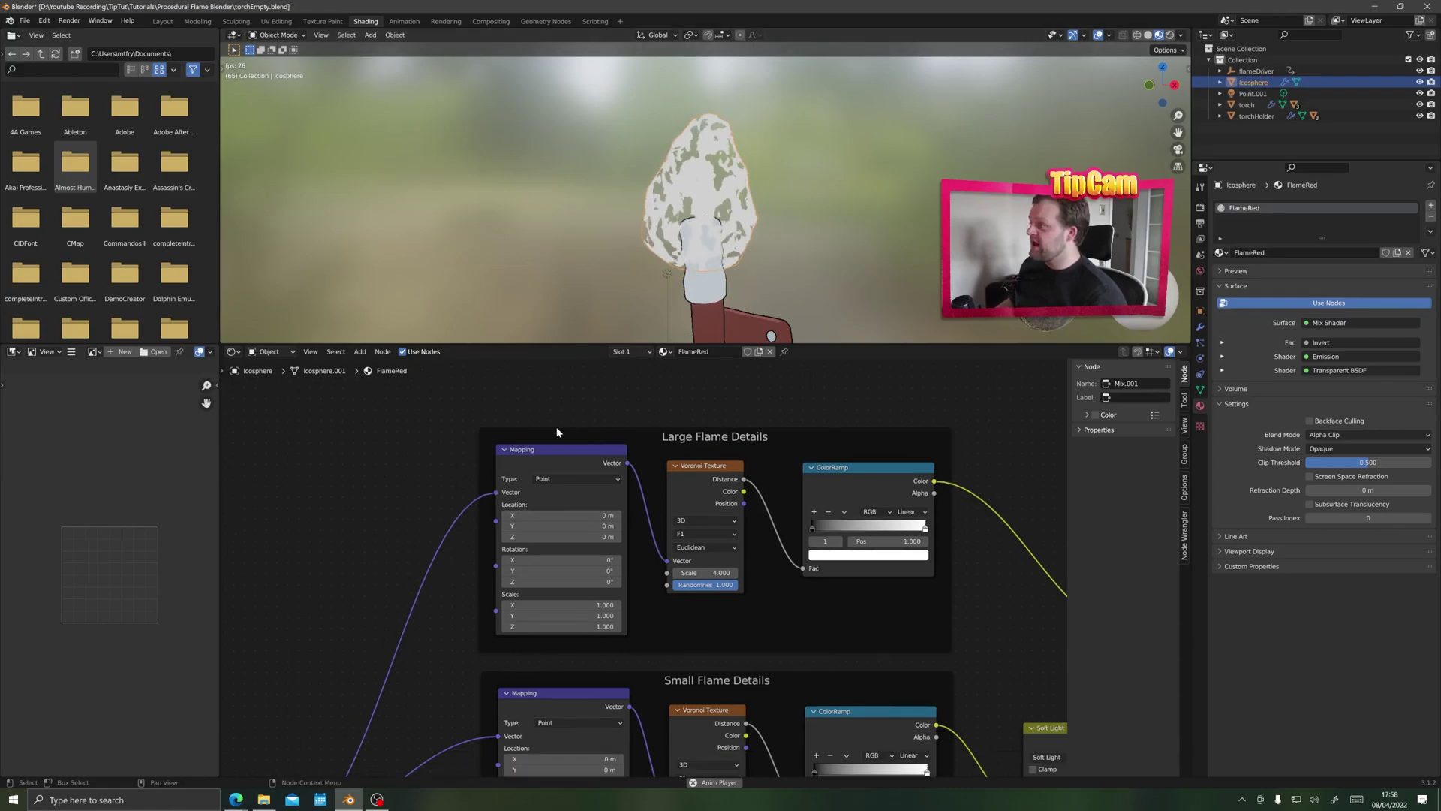
pyautogui.moveTo(553, 731); pyautogui.dragTo(555, 454, button='middle')
pyautogui.moveTo(597, 682); pyautogui.dragTo(560, 512, button='middle')
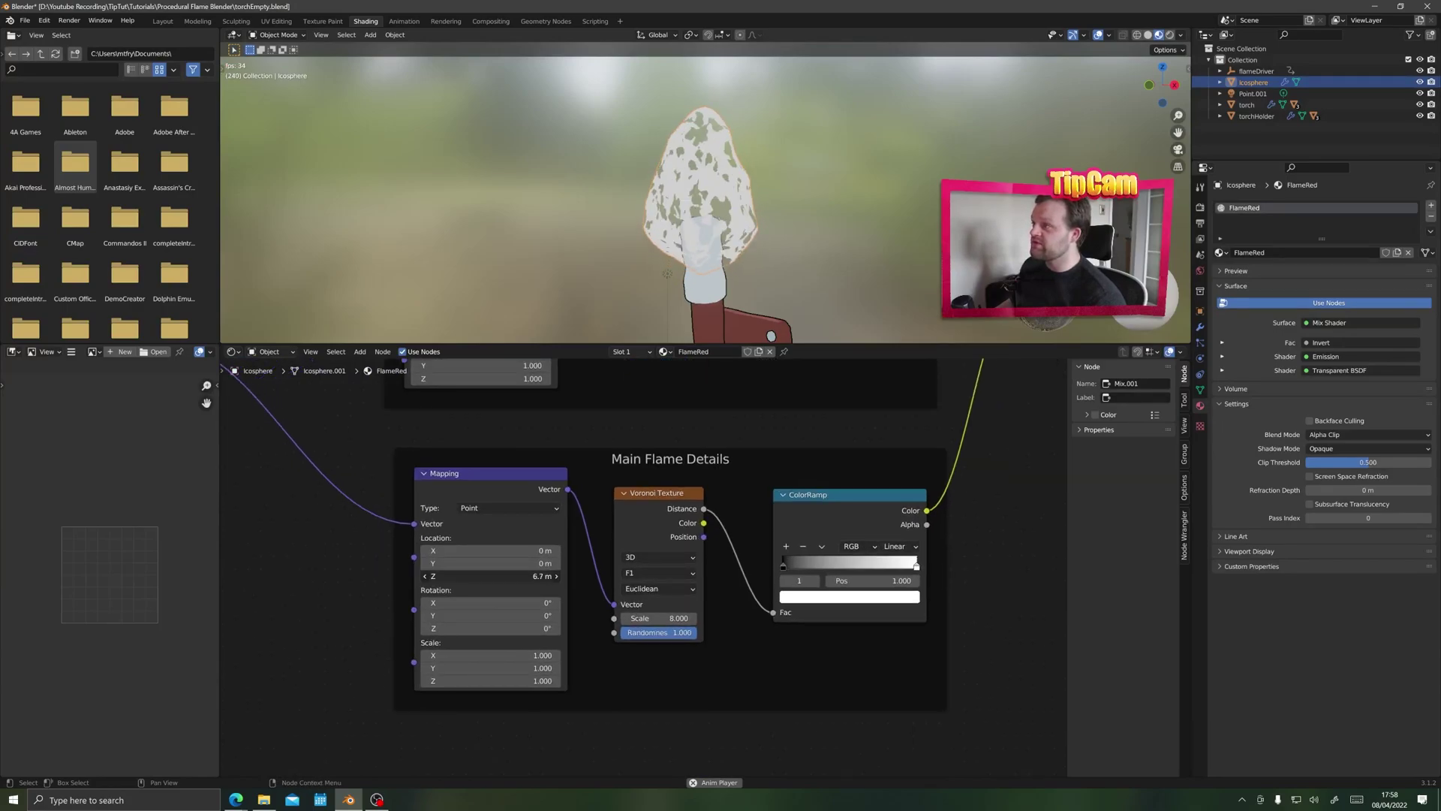
pyautogui.moveTo(511, 575); pyautogui.dragTo(516, 576)
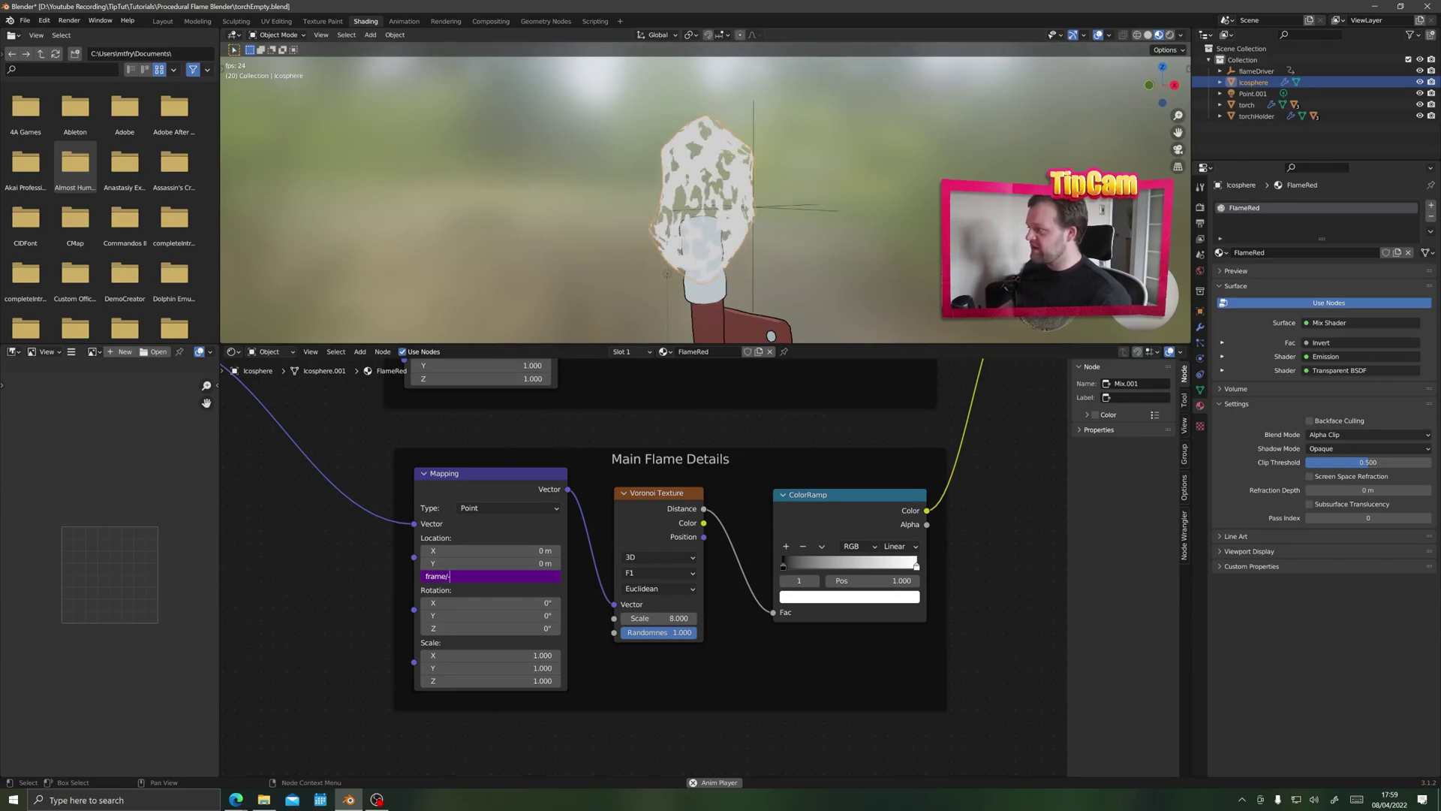
pyautogui.press('Return')
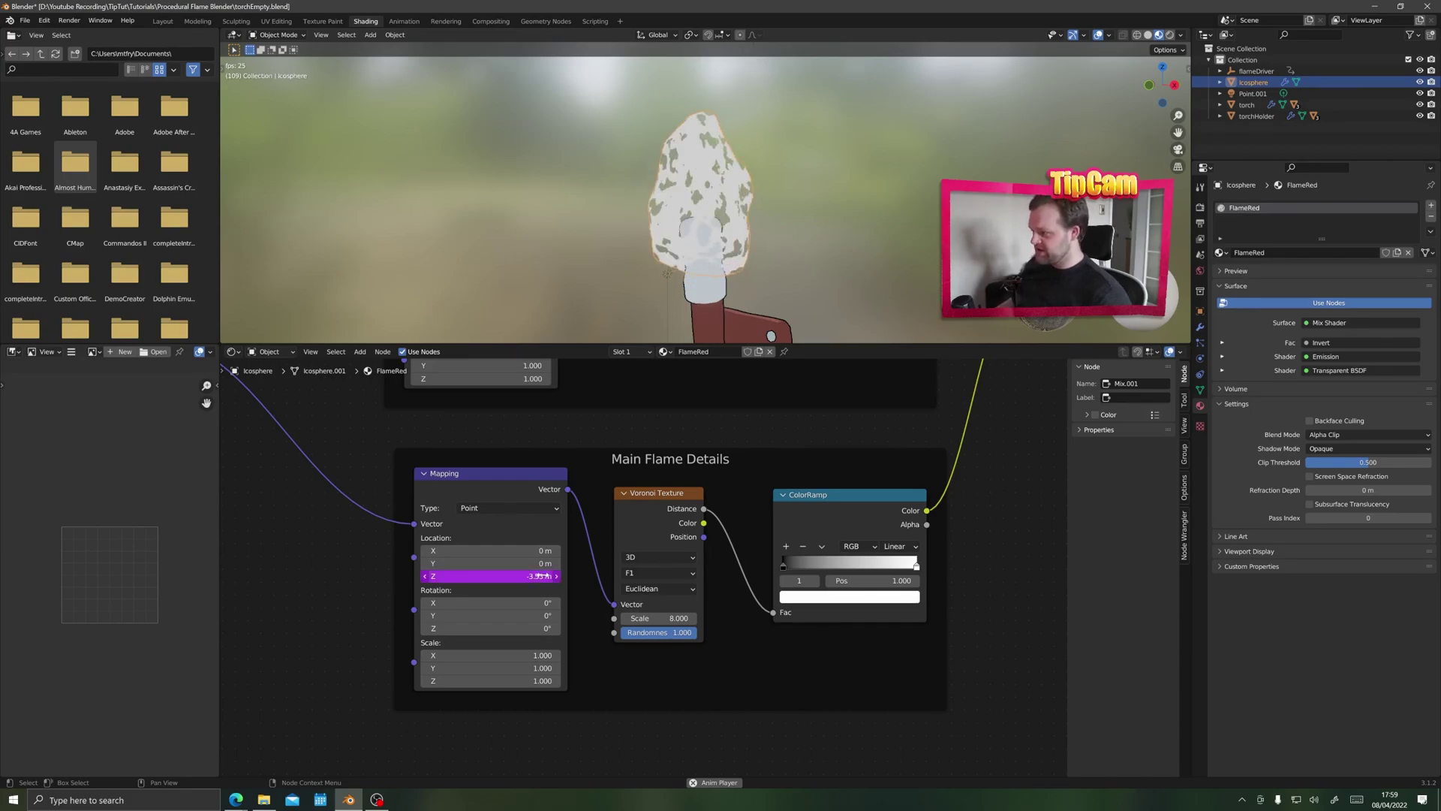
# Step: Drive the Z location of the Small Flame Details Mapping node with the expression #frame/-60
pyautogui.moveTo(448, 391); pyautogui.dragTo(492, 628, button='middle')
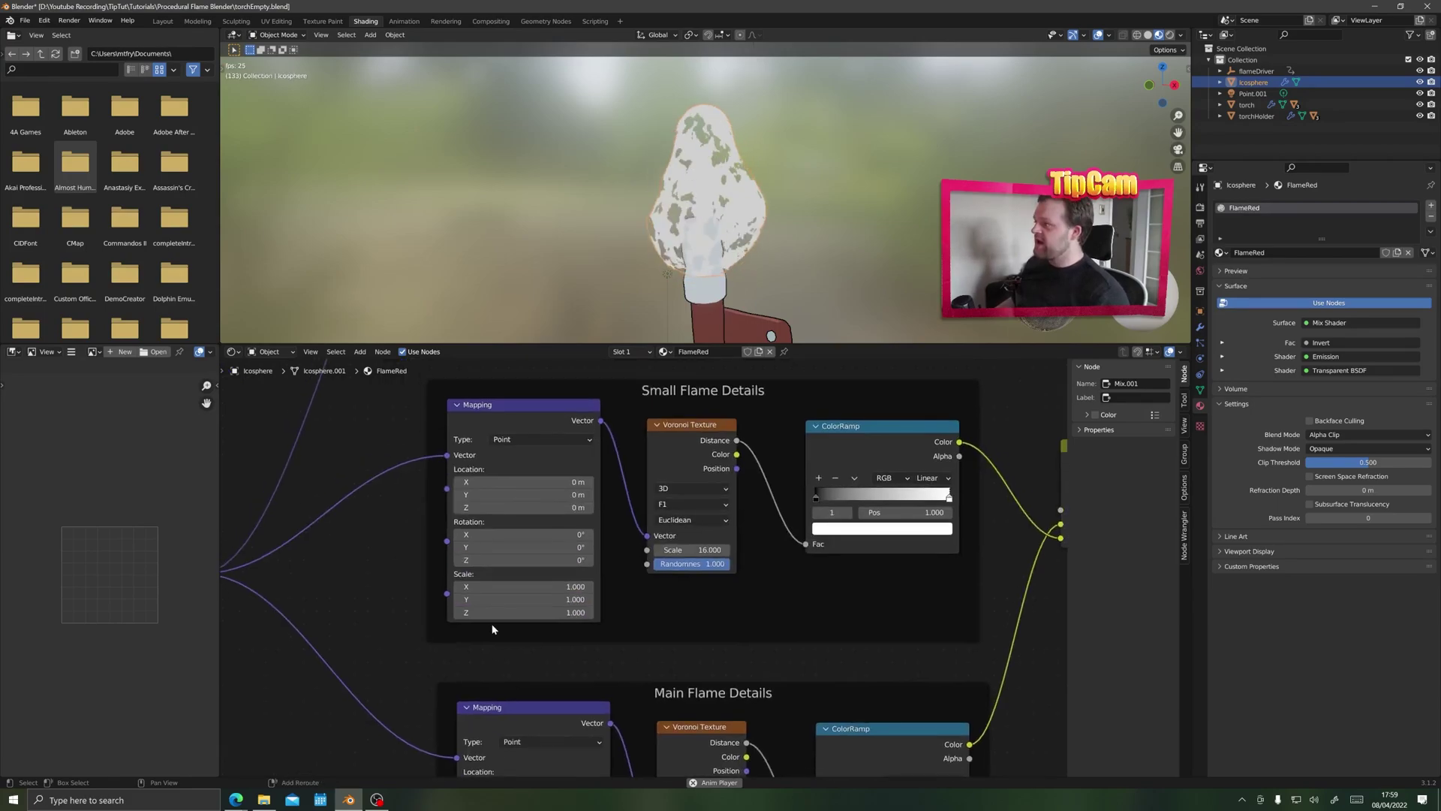
pyautogui.moveTo(502, 533); pyautogui.dragTo(505, 605, button='middle')
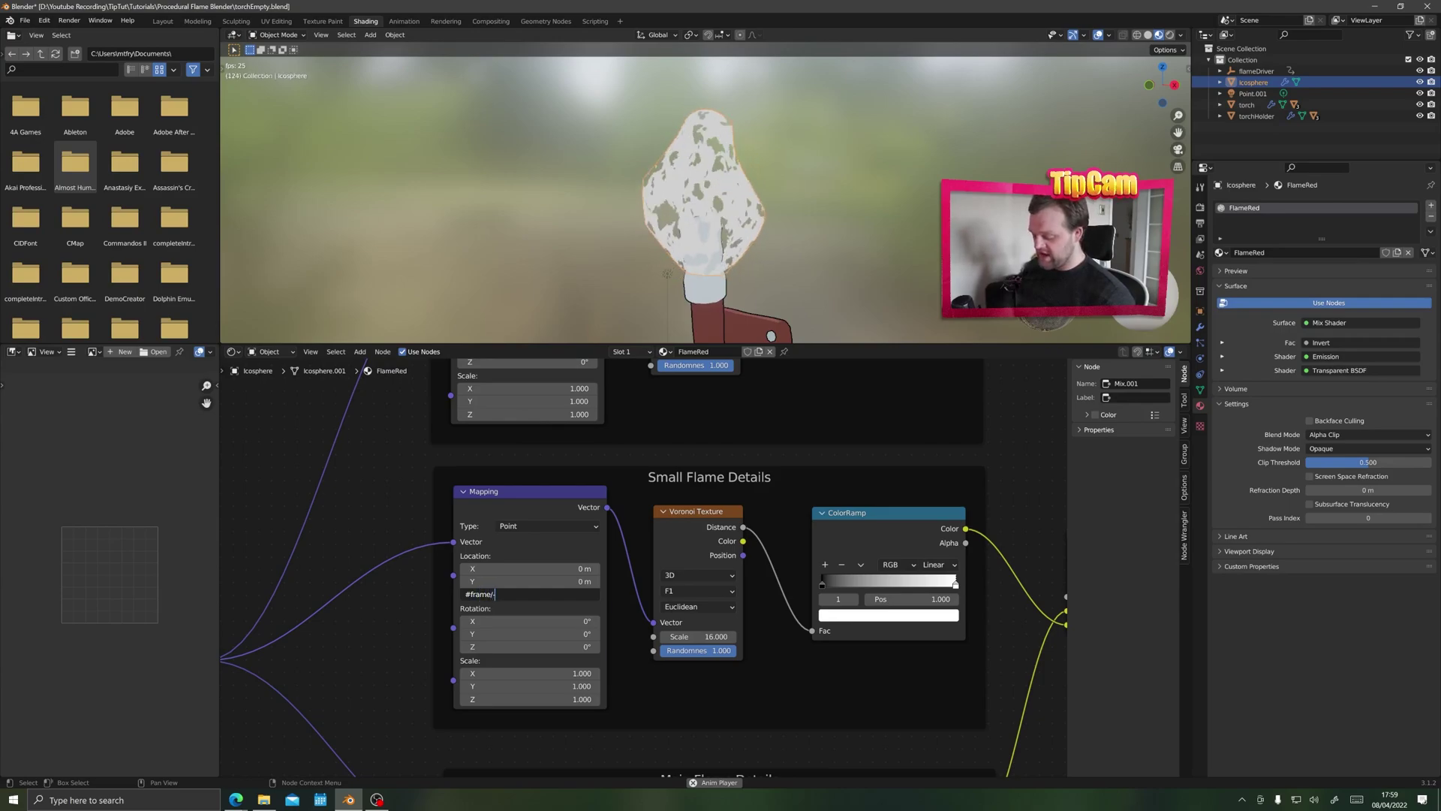
pyautogui.write('60')
pyautogui.press('Return')
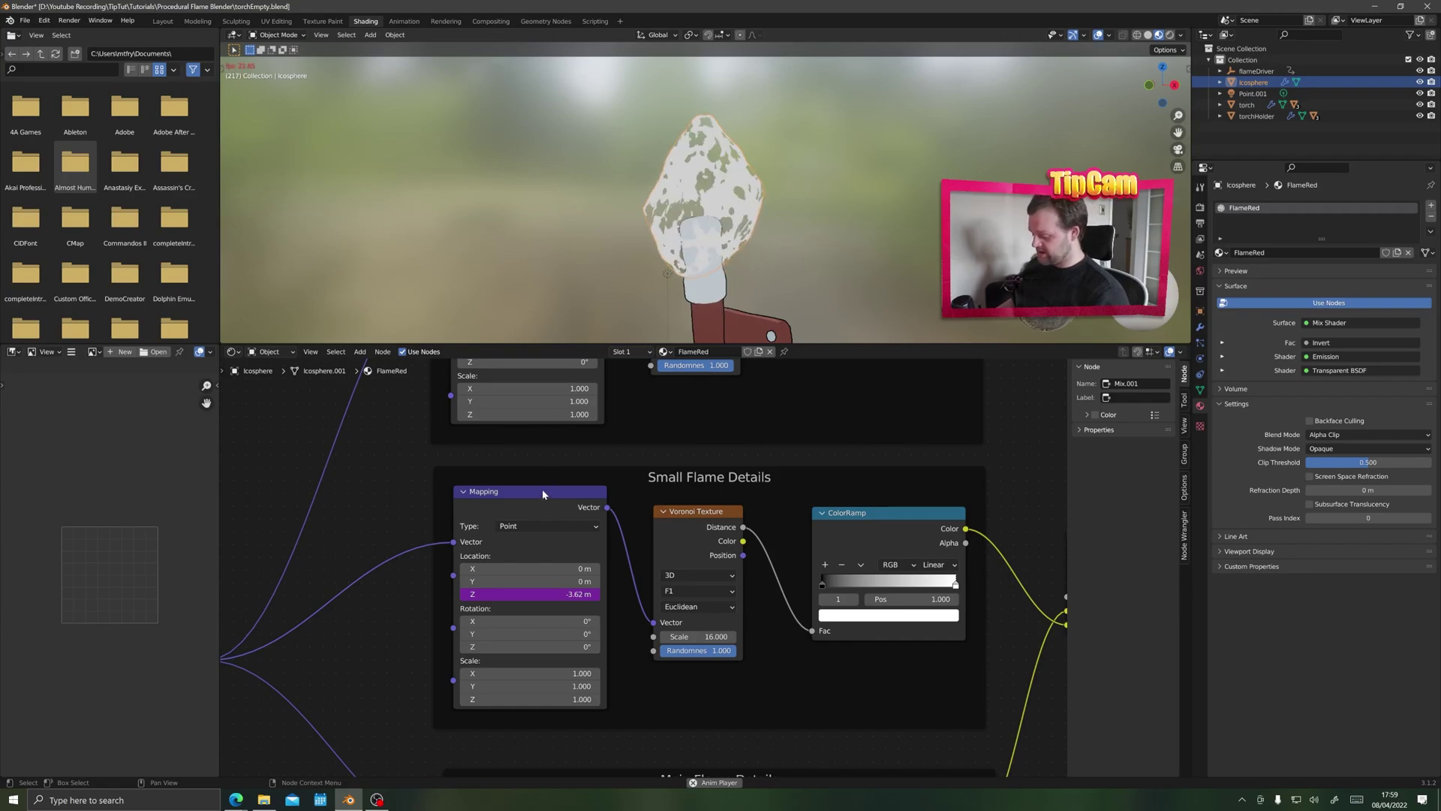
# Step: Drive the Z location of the Large Flame Details Mapping node with the expression #frame/-20
pyautogui.moveTo(542, 494); pyautogui.dragTo(571, 721, button='middle')
pyautogui.click(555, 537)
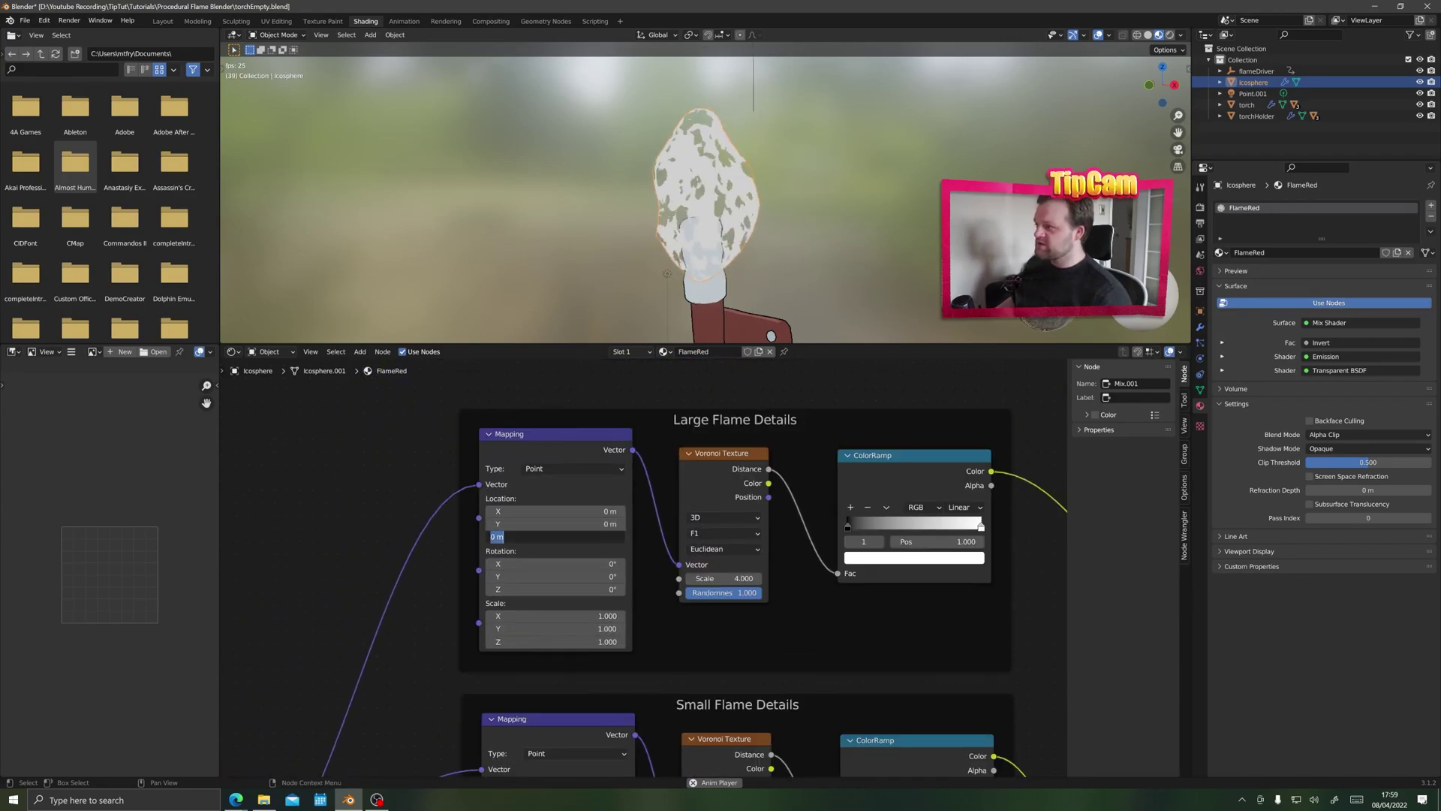
pyautogui.write('#frae')
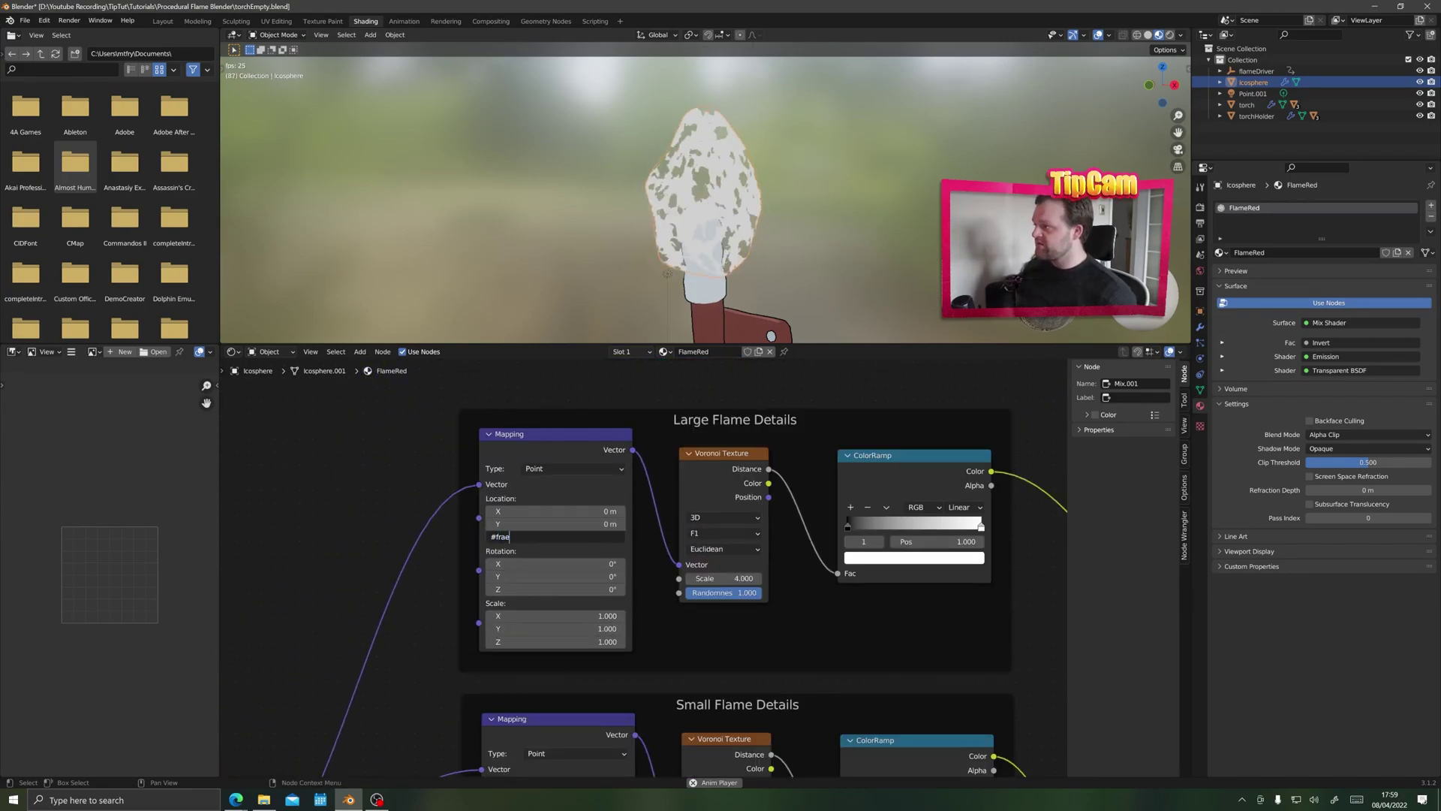
pyautogui.press('BackSpace')
pyautogui.write('me/-20')
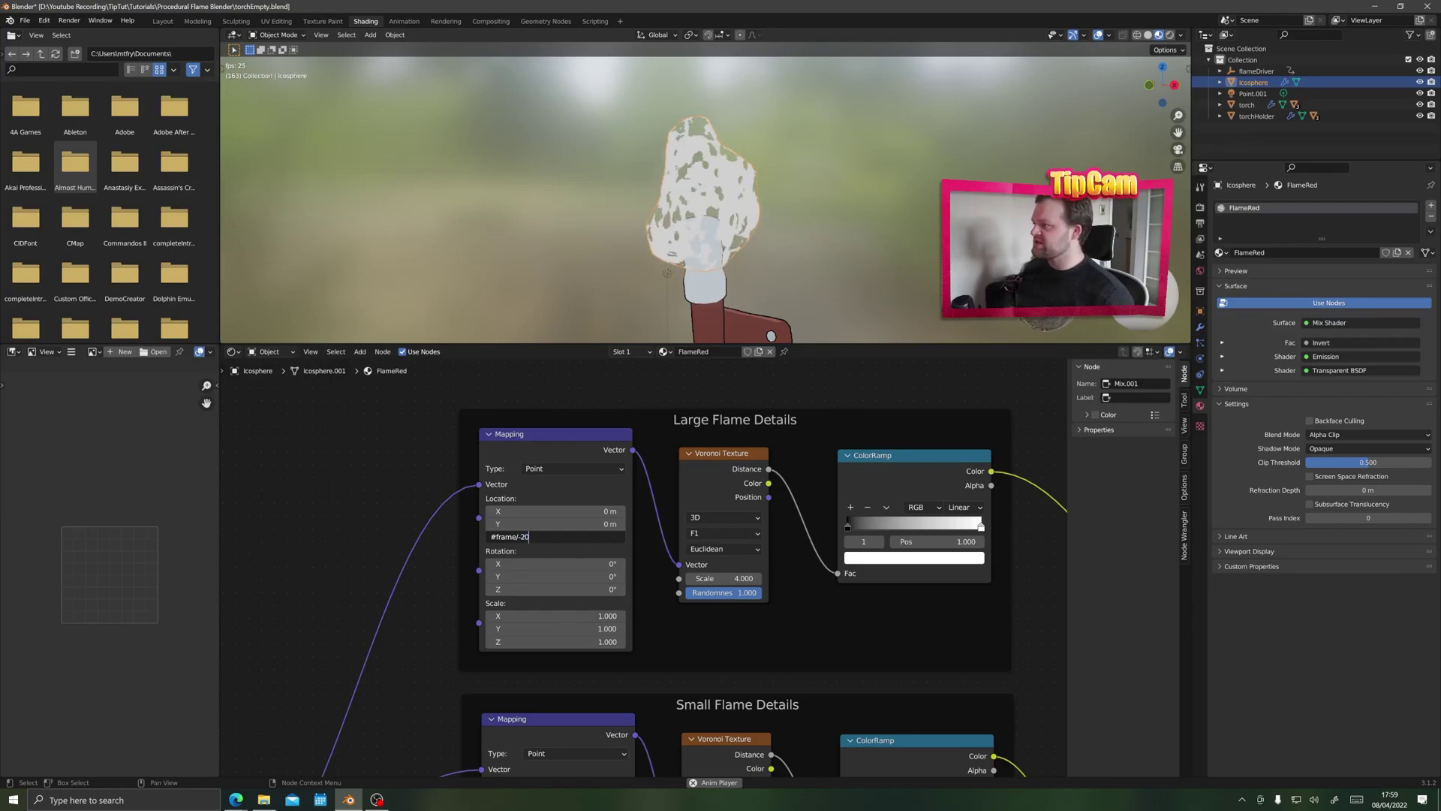
pyautogui.press('Return')
# Step: Add a Gradient Texture node beside the Main Flame Details frame
pyautogui.scroll(-1, 594, 607)
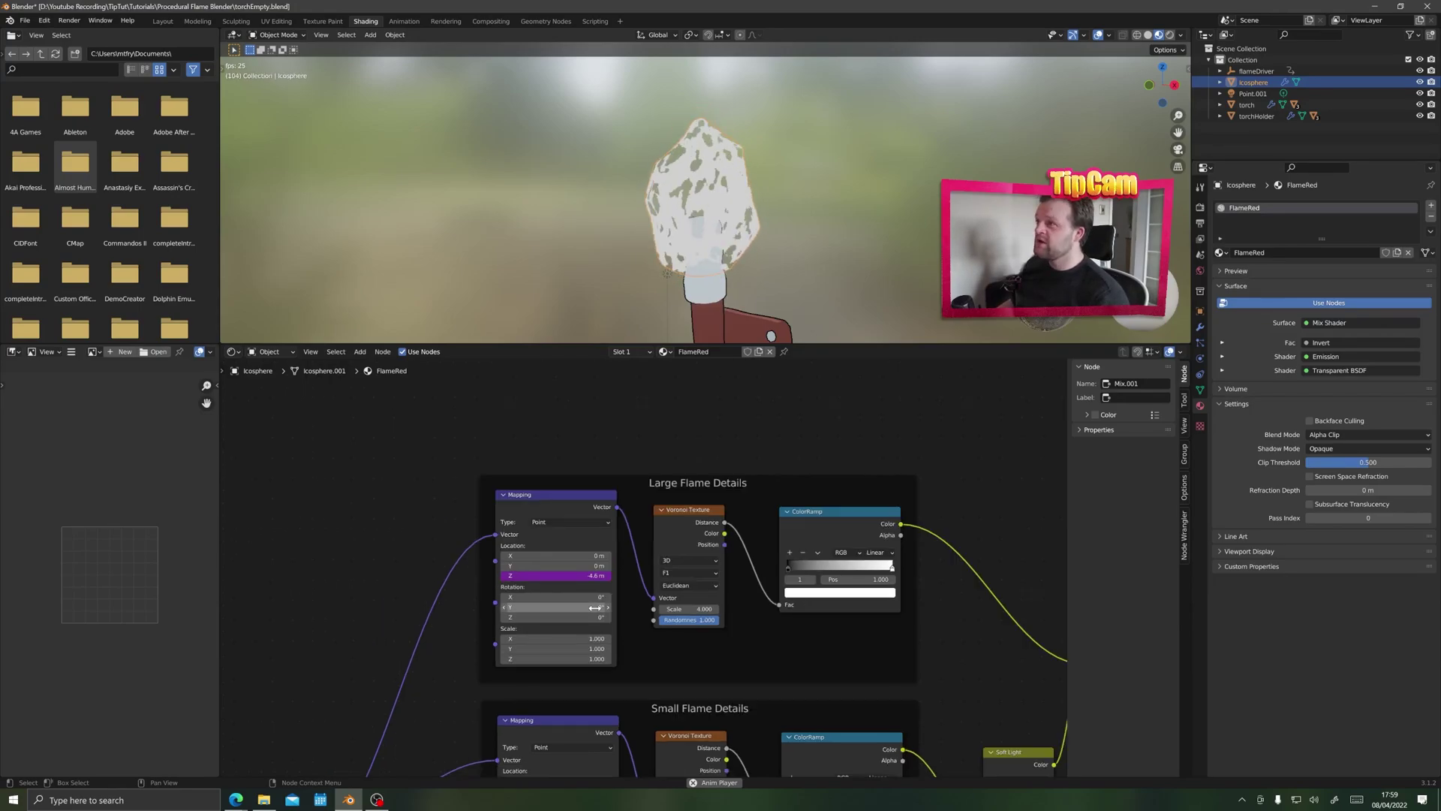
pyautogui.scroll(-3, 676, 572)
pyautogui.moveTo(683, 628); pyautogui.dragTo(601, 568, button='middle')
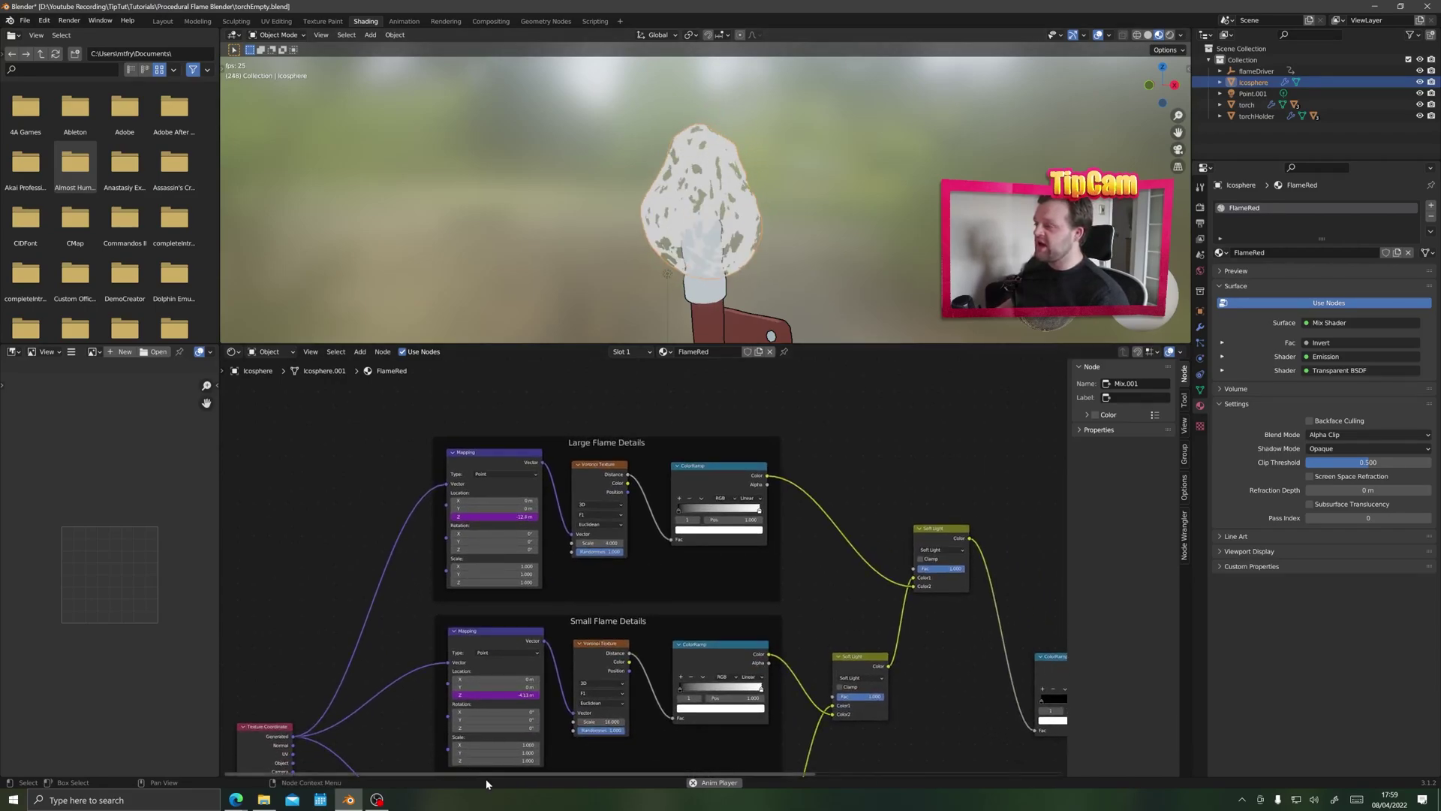
pyautogui.keyDown('shift'); pyautogui.moveTo(725, 754); pyautogui.dragTo(662, 364, button='middle'); pyautogui.keyUp('shift')
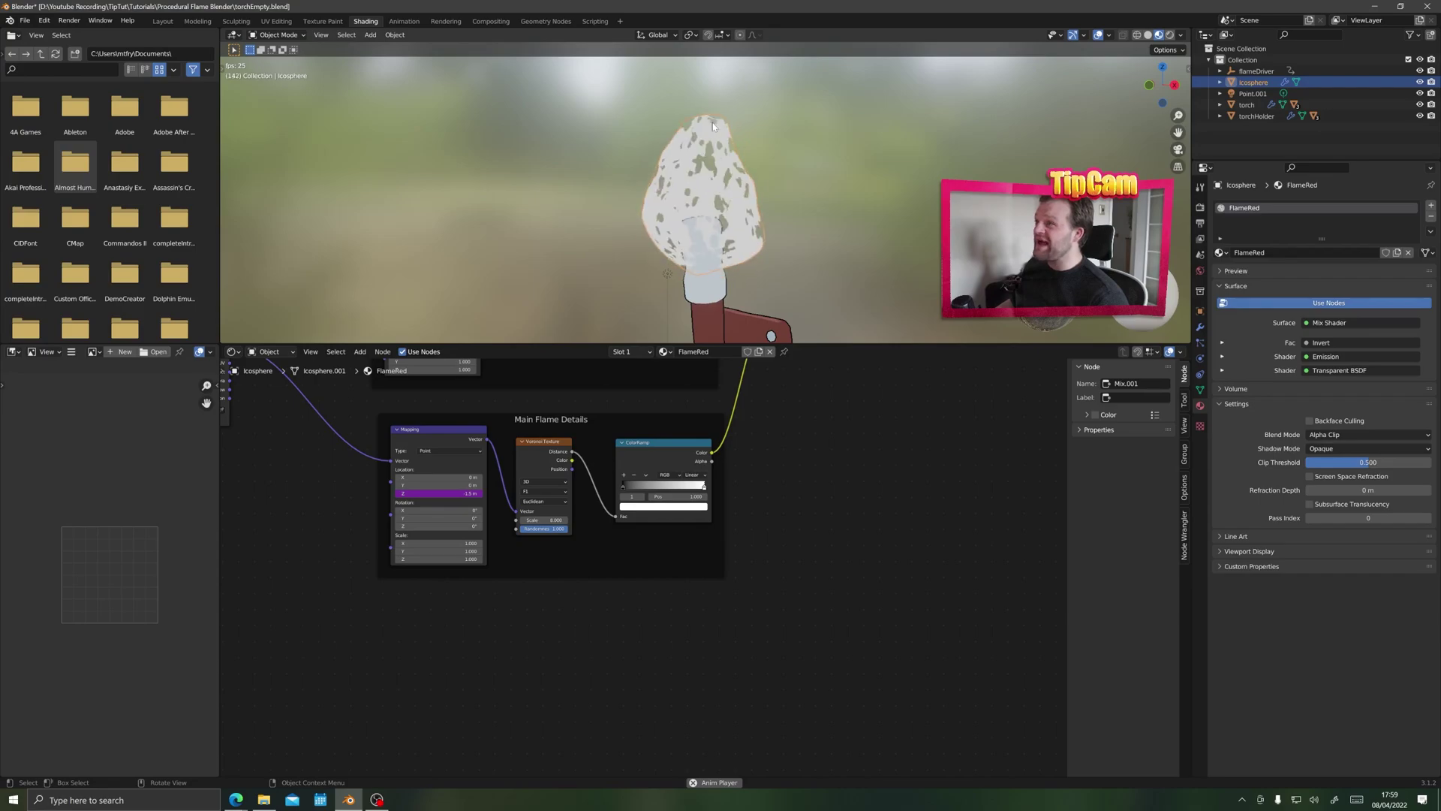
pyautogui.moveTo(708, 616); pyautogui.dragTo(688, 730, button='middle')
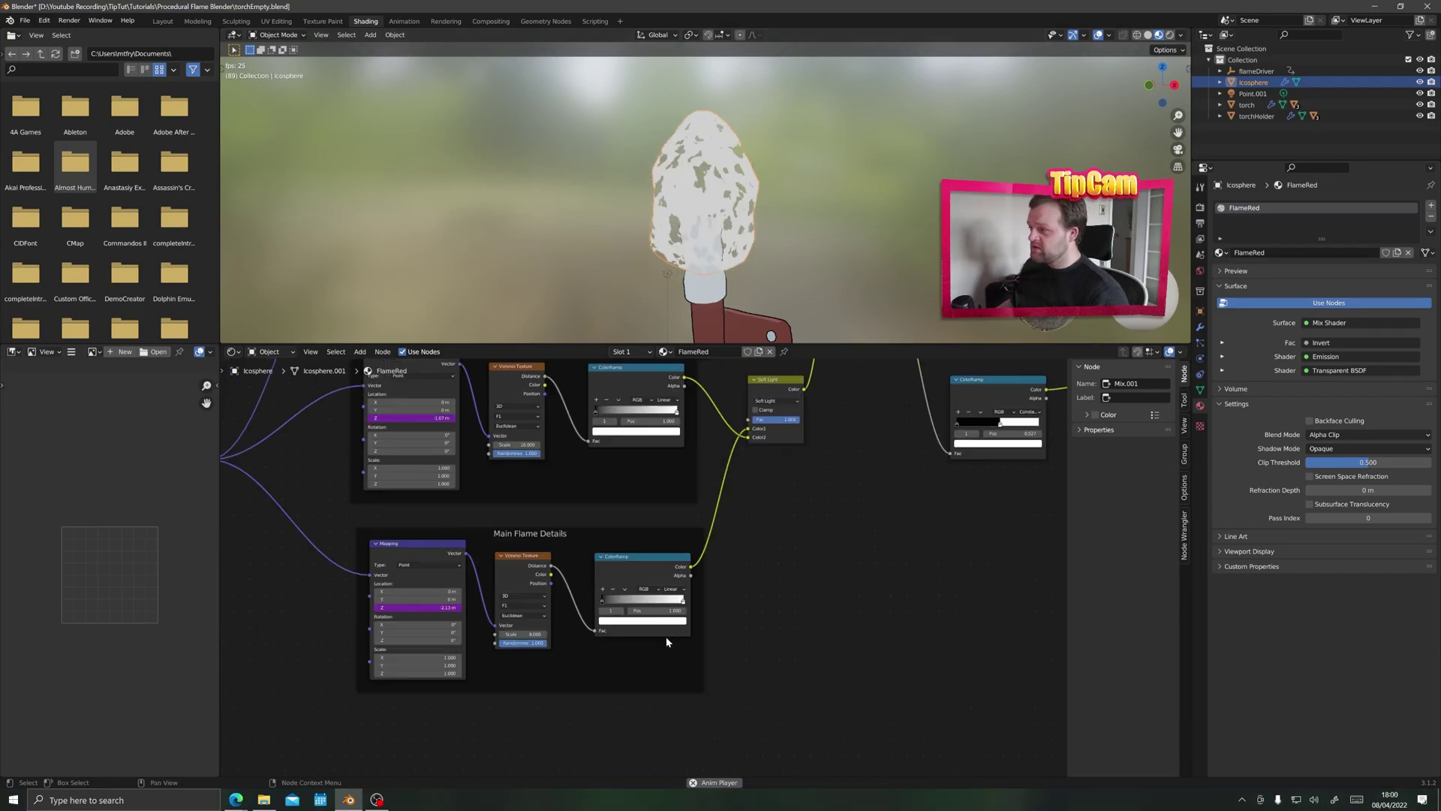
pyautogui.hotkey('shift', 'a')
pyautogui.click(798, 547)
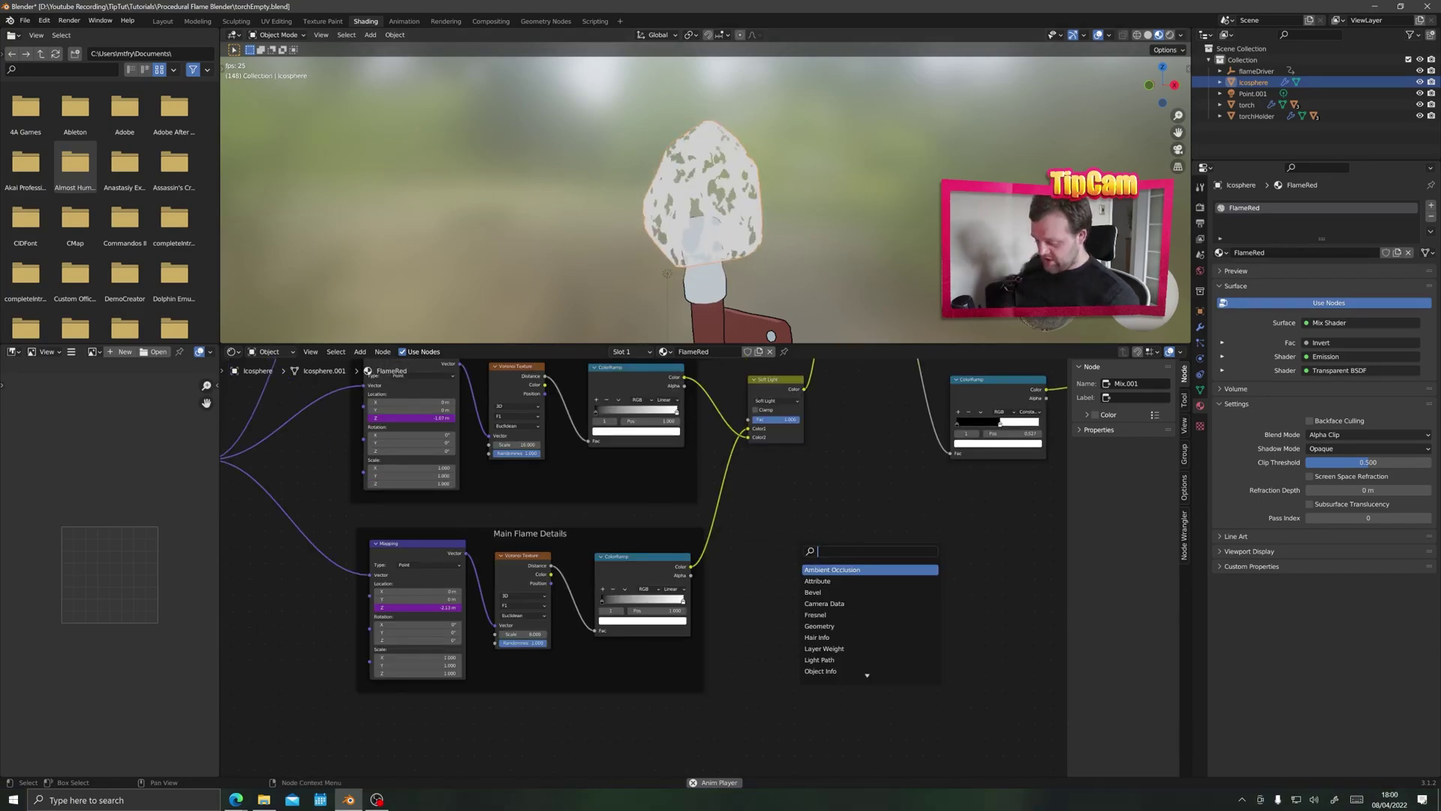
pyautogui.write('gradient')
pyautogui.press('Return')
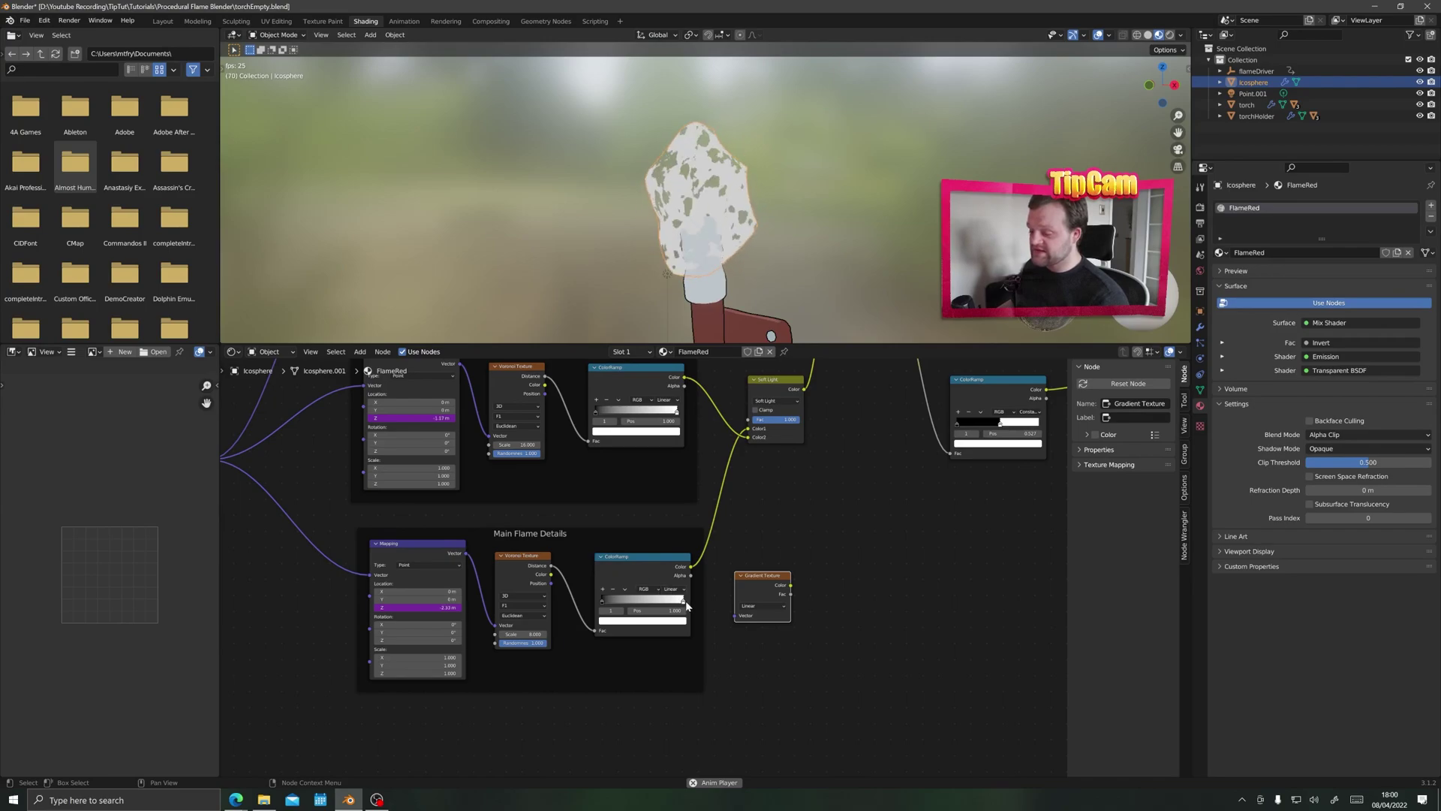
# Step: Add a Mix node, move it and the Gradient Texture below the Main Flame Details frame, and link the gradient's color into the Mix
pyautogui.hotkey('shift', 'a')
pyautogui.click(835, 524)
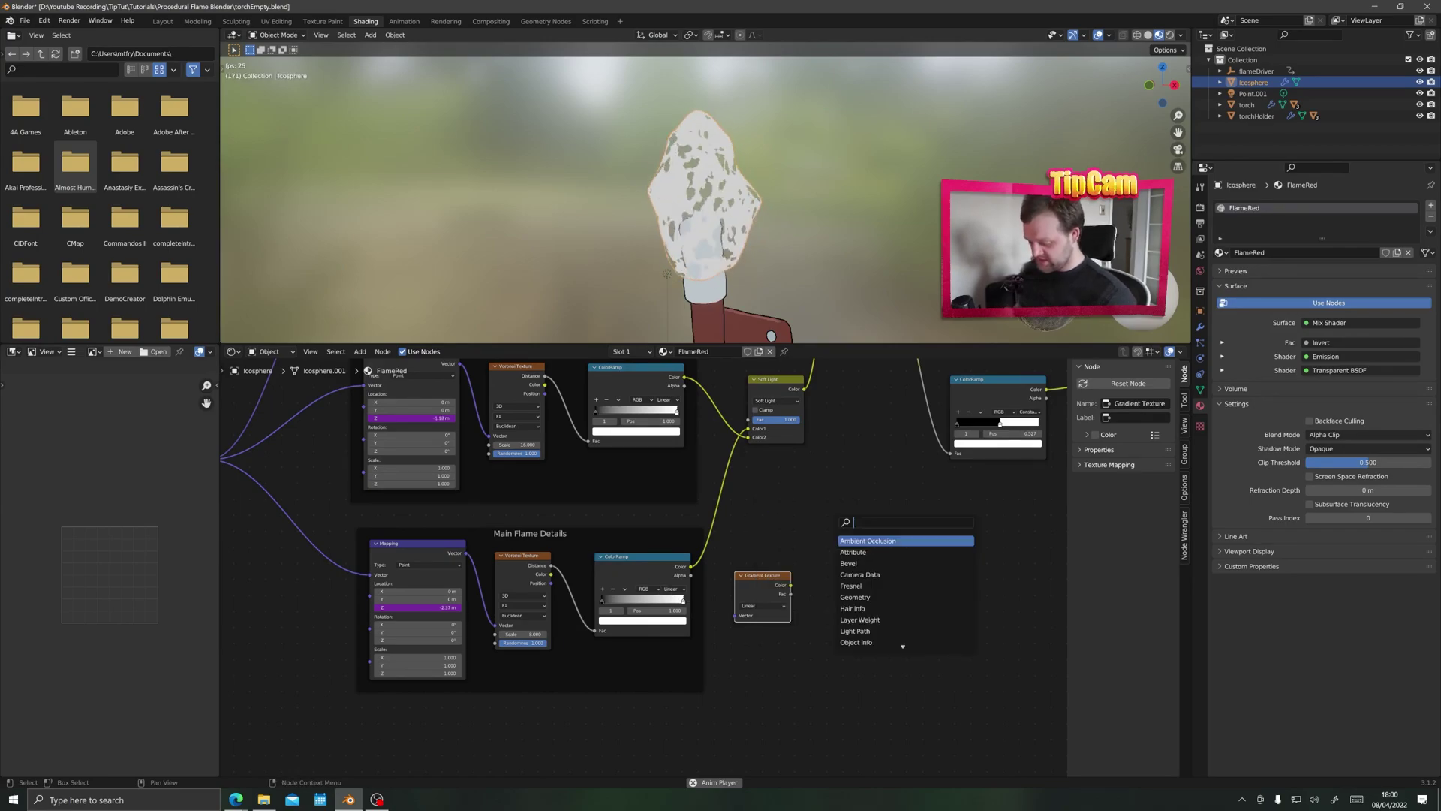
pyautogui.write('mix')
pyautogui.press('Return')
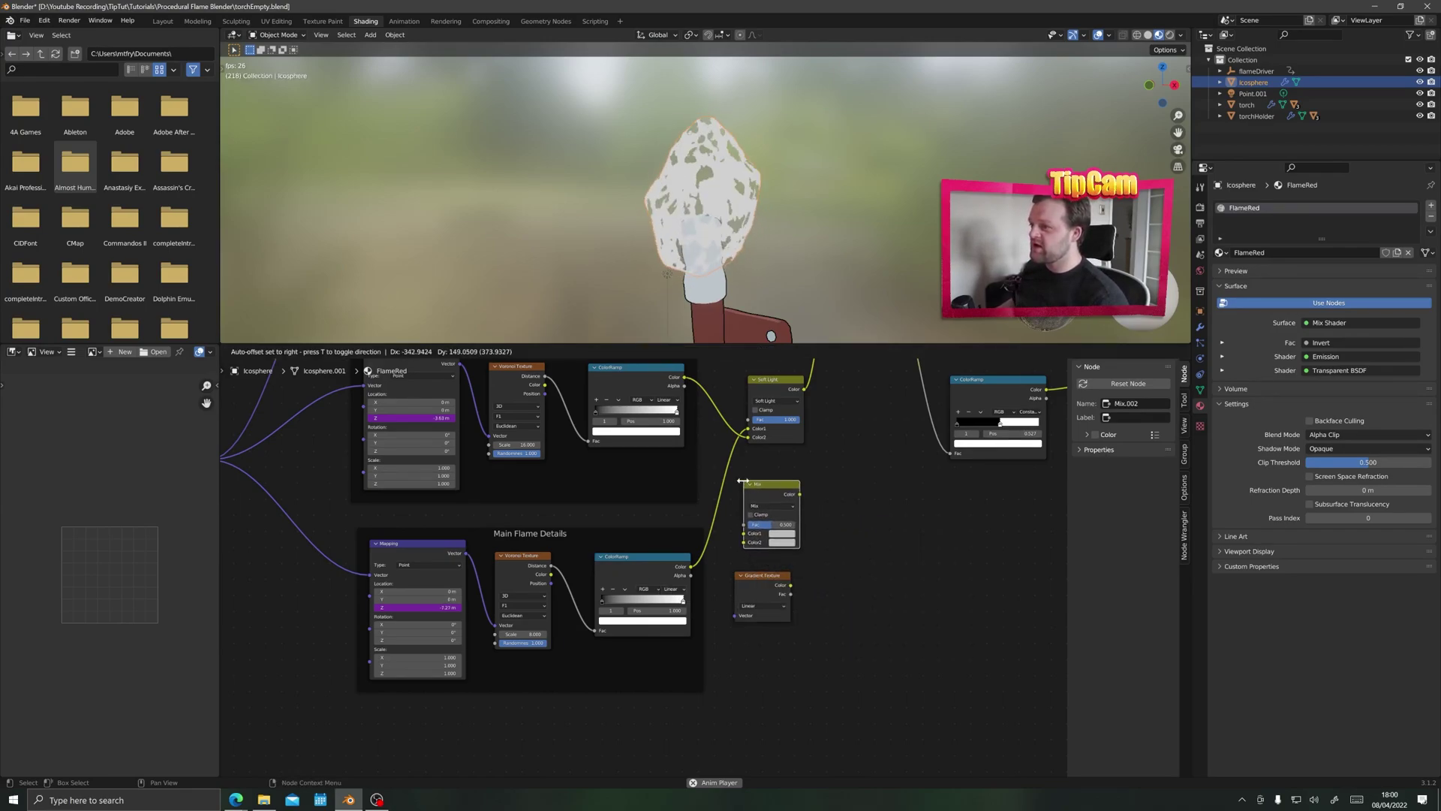
pyautogui.moveTo(725, 571); pyautogui.dragTo(800, 585, button='middle')
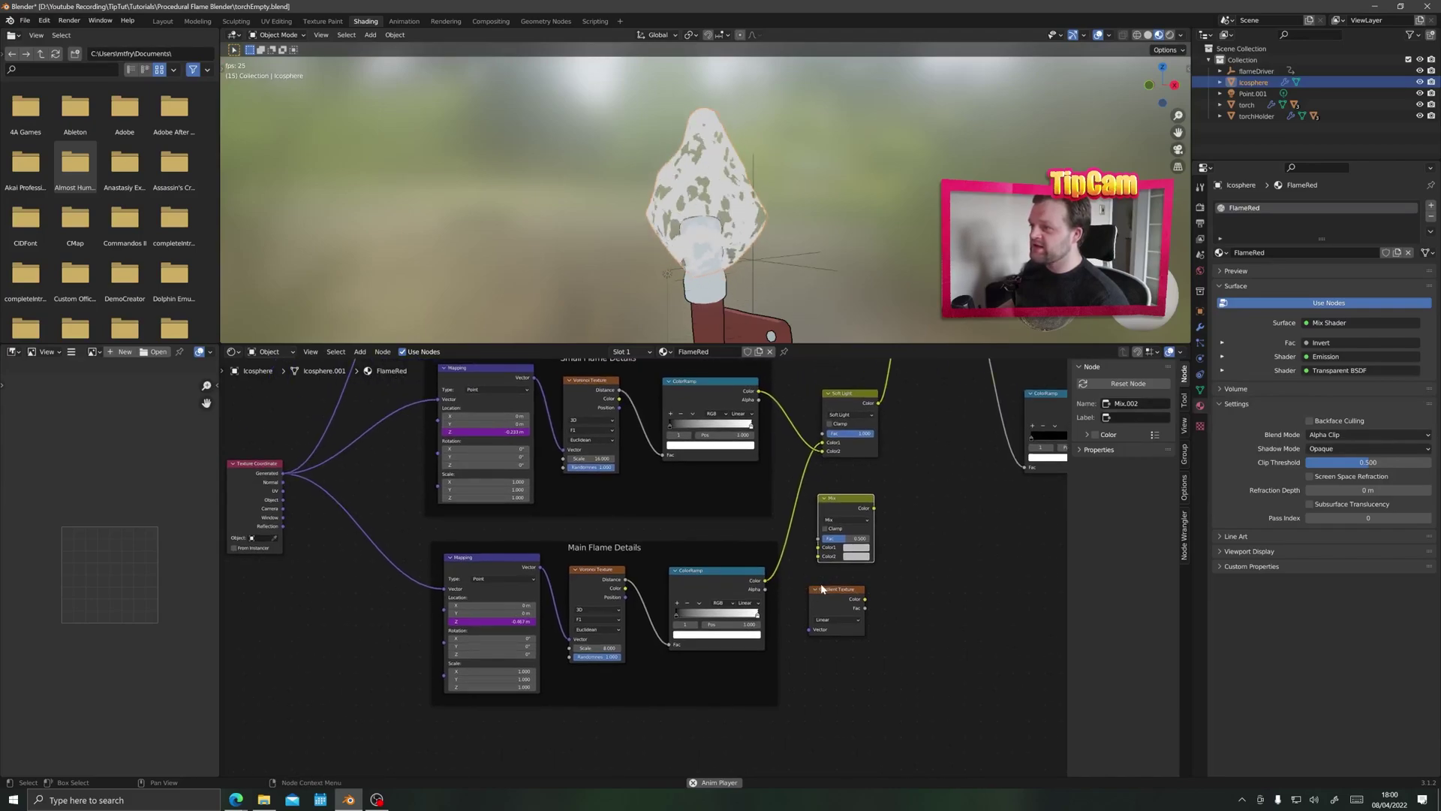
pyautogui.moveTo(822, 590); pyautogui.dragTo(699, 730)
pyautogui.moveTo(750, 705); pyautogui.dragTo(682, 618, button='middle')
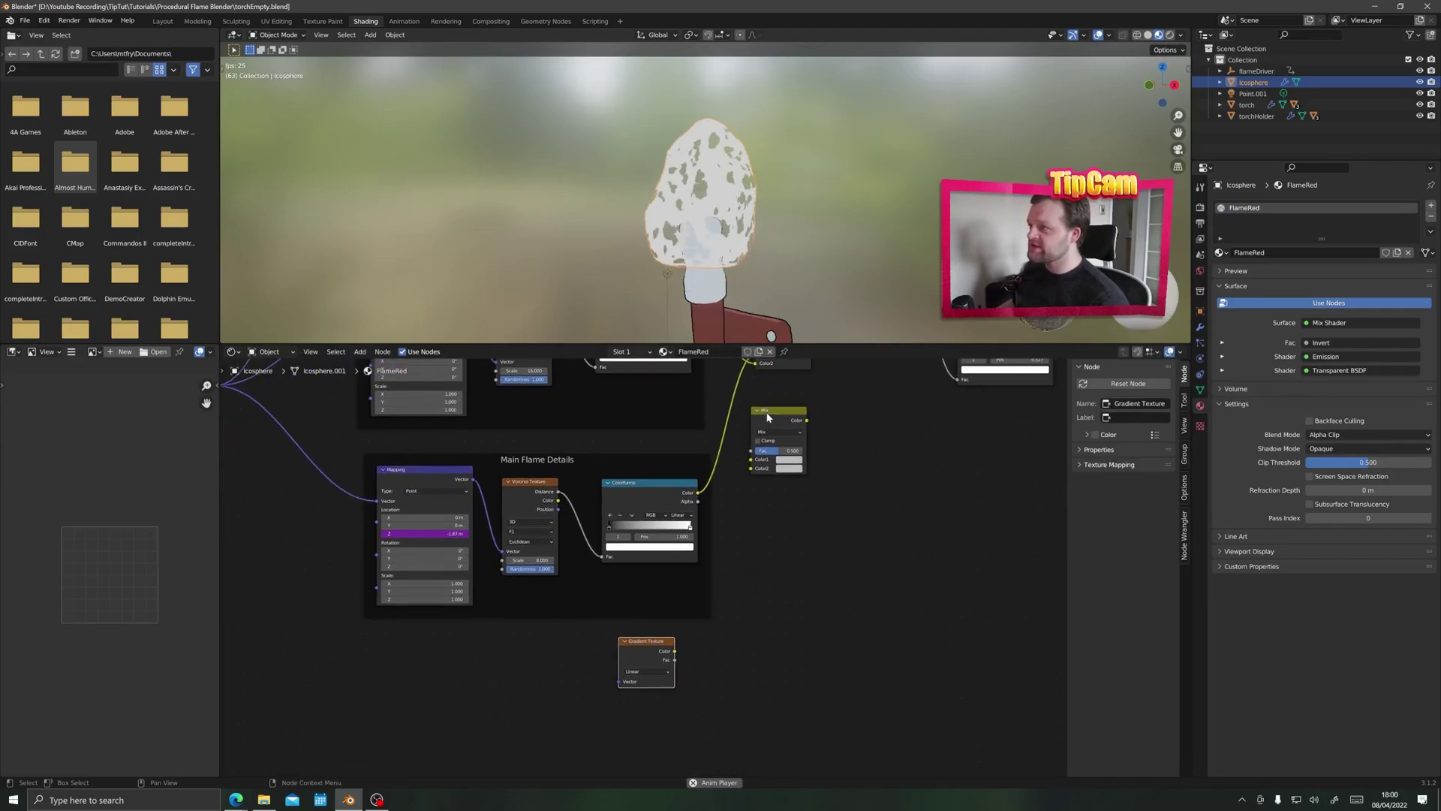
pyautogui.moveTo(767, 417); pyautogui.dragTo(700, 682)
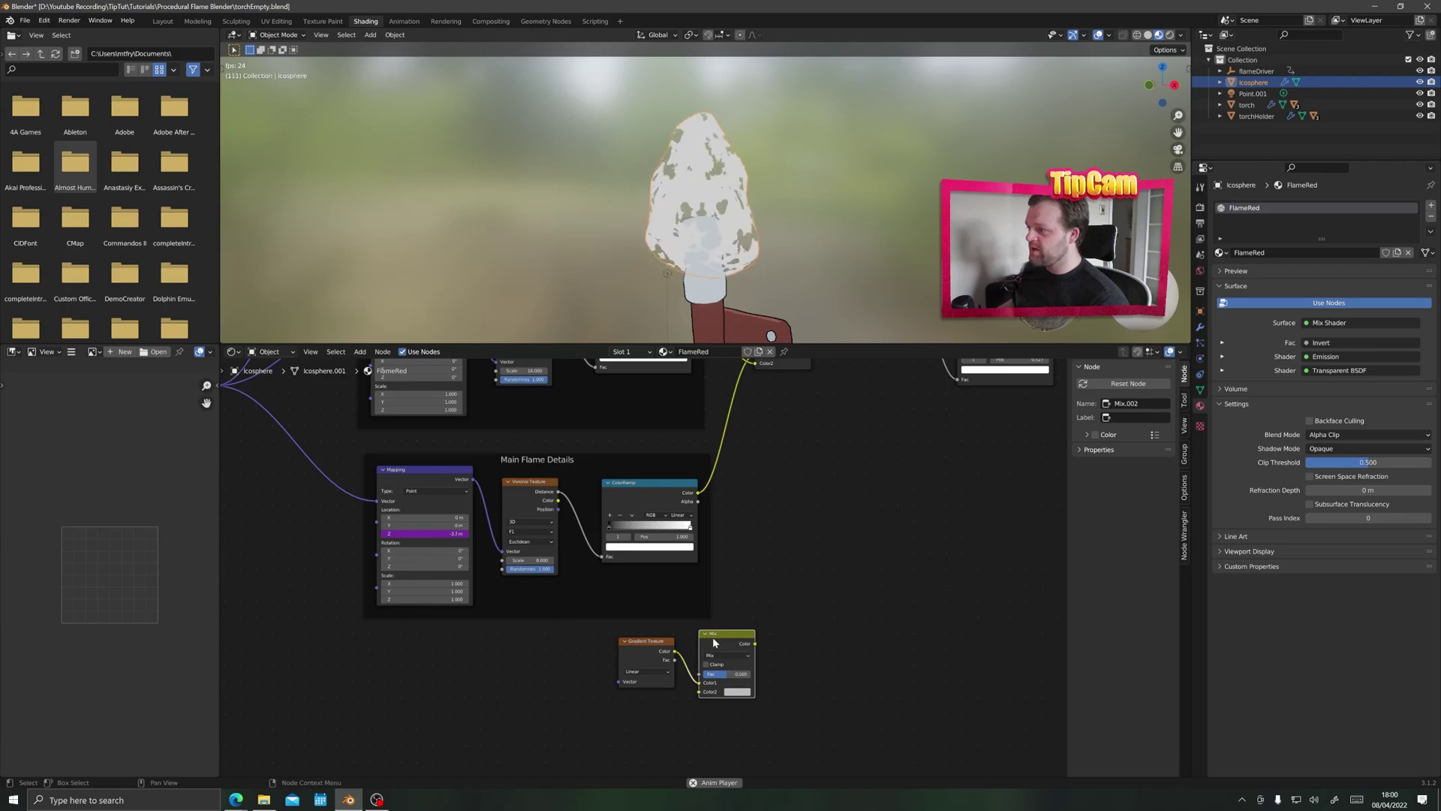
# Step: Insert the Mix node between the Main Flame Details ColorRamp and the first Soft Light node, keeping the gradient as its other color input
pyautogui.scroll(-2, 699, 684)
pyautogui.moveTo(692, 559); pyautogui.dragTo(713, 601)
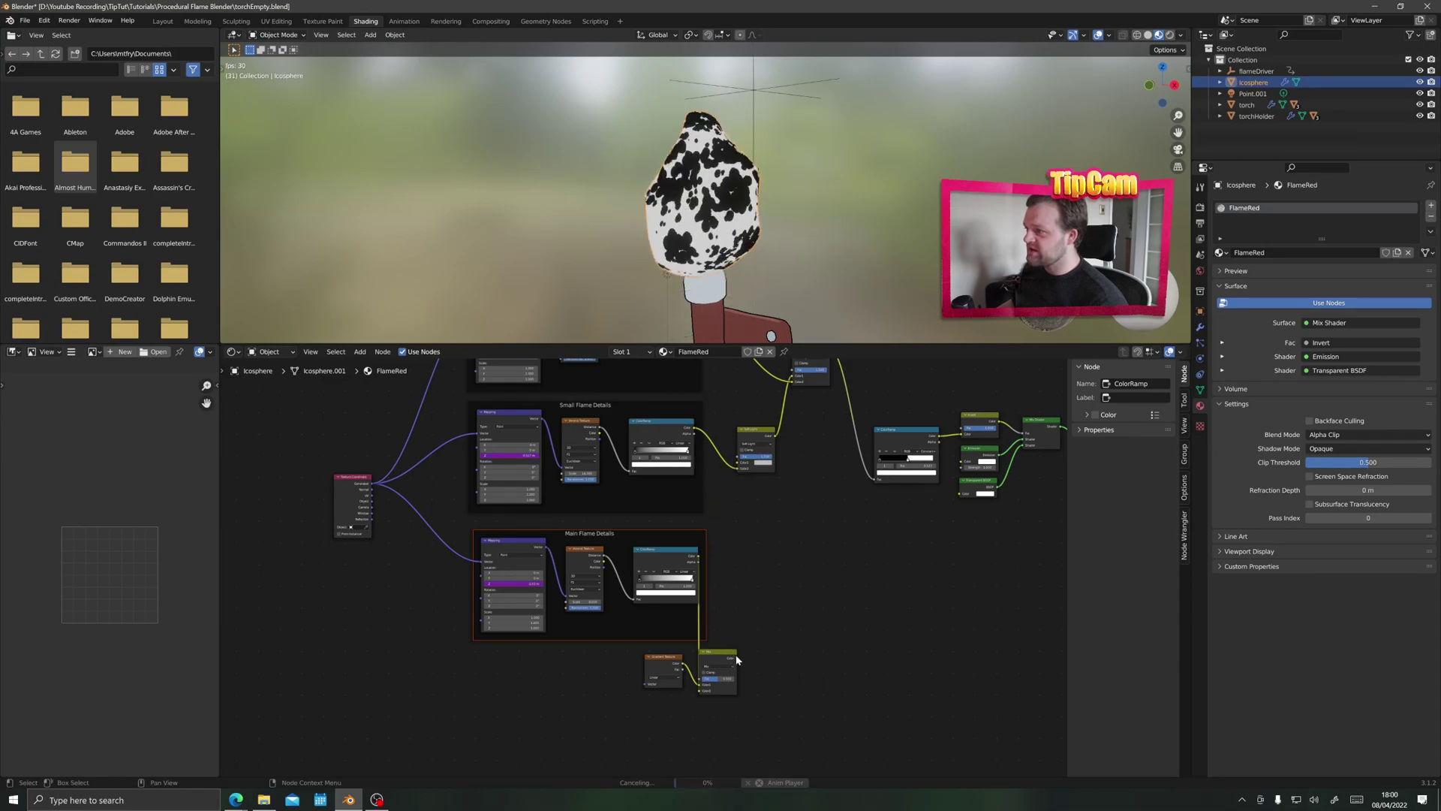
pyautogui.moveTo(725, 658); pyautogui.dragTo(738, 467)
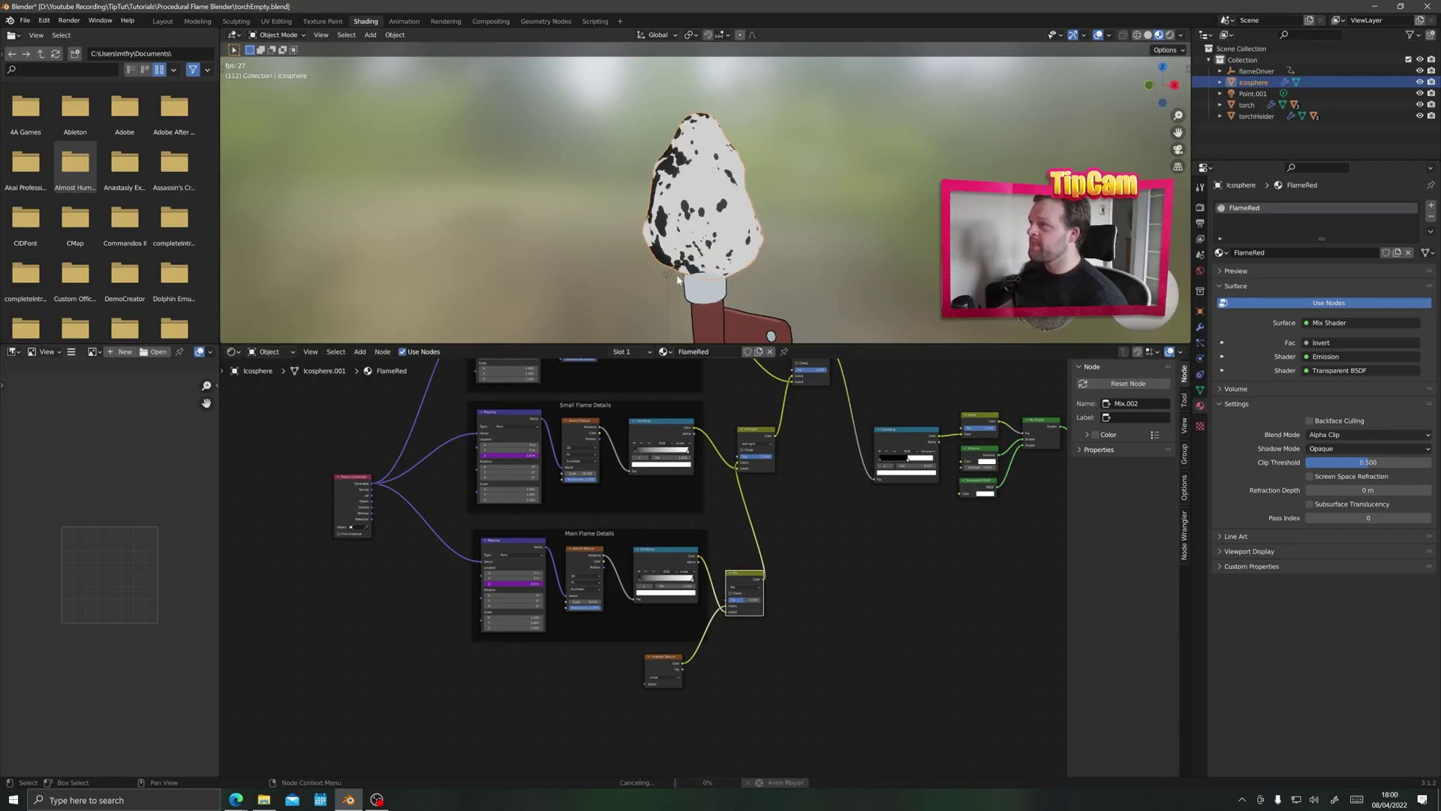
# Step: Add linked Texture Coordinate and Mapping nodes in front of the Gradient Texture node
pyautogui.moveTo(547, 239); pyautogui.dragTo(618, 234, button='middle')
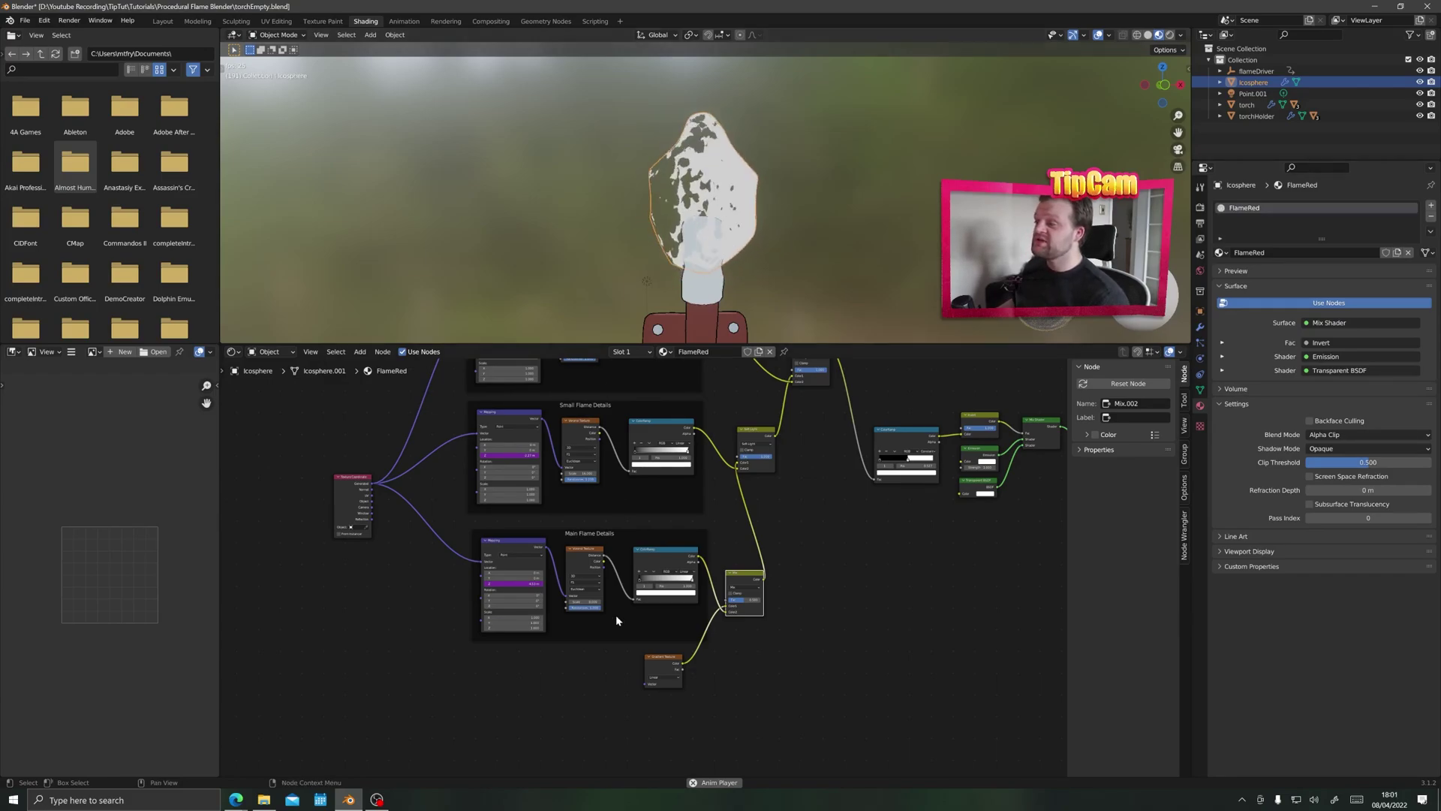
pyautogui.click(664, 670)
pyautogui.moveTo(572, 683); pyautogui.dragTo(612, 642, button='middle')
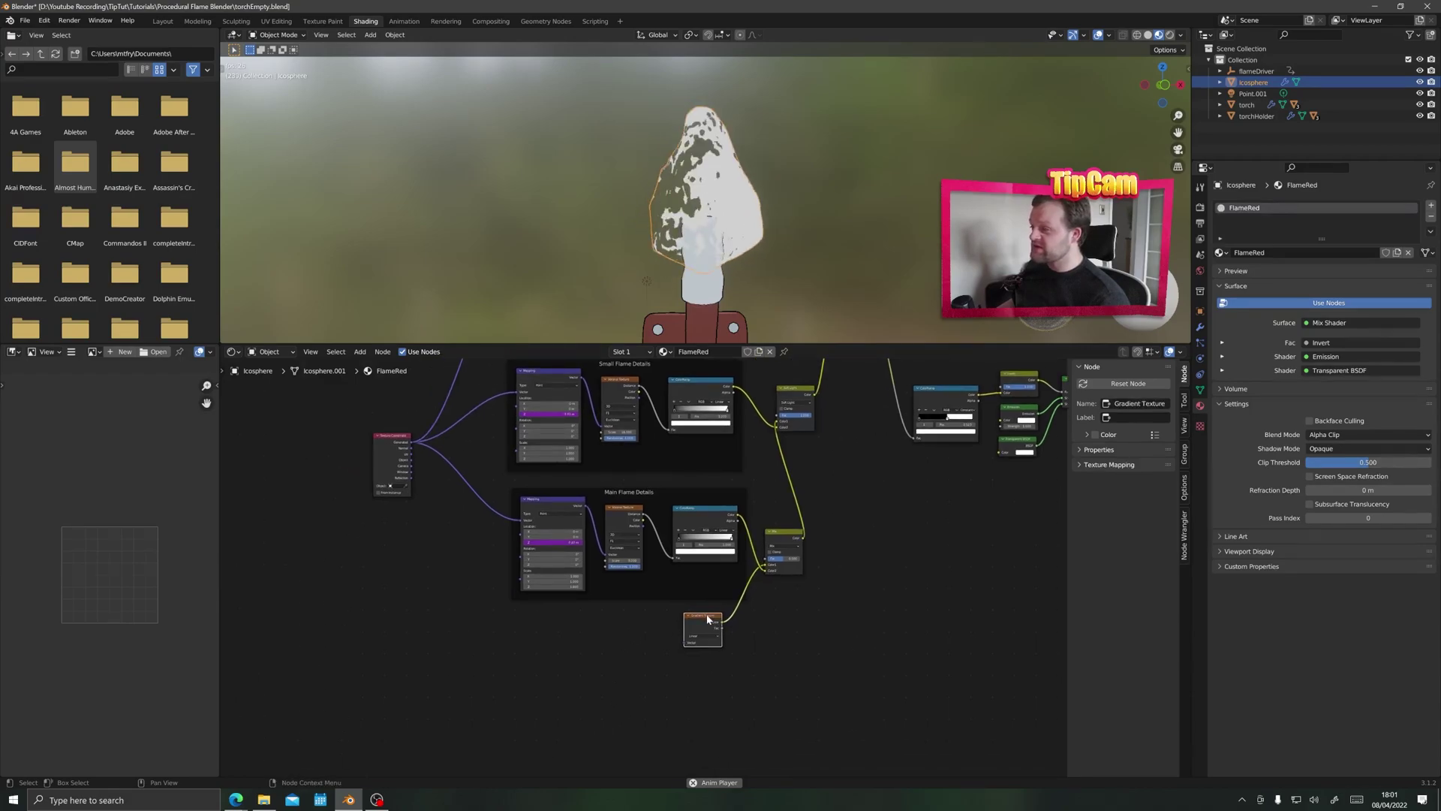
pyautogui.moveTo(705, 615); pyautogui.dragTo(716, 625)
pyautogui.hotkey('ctrl', 't')
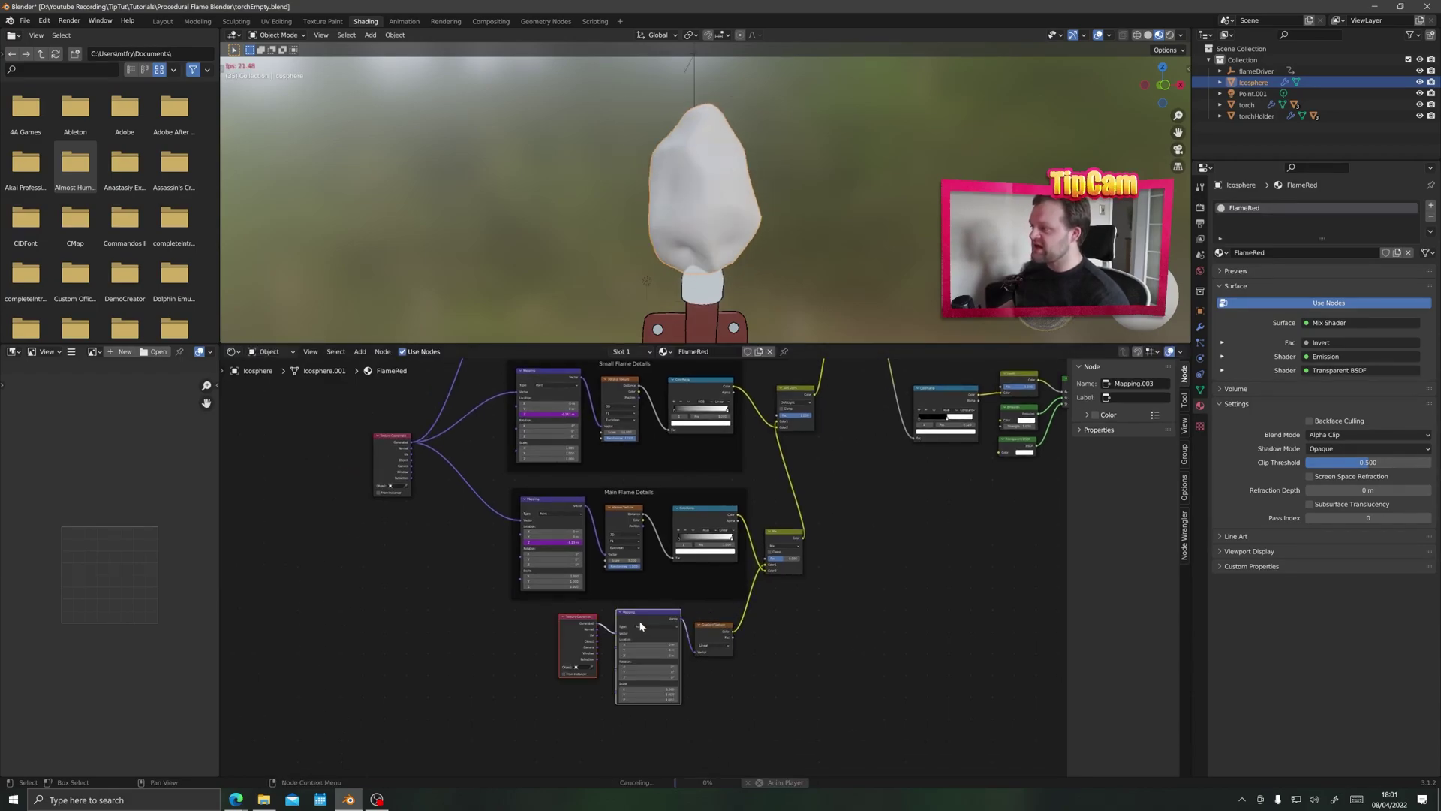
# Step: Set the Y rotation of the gradient's Mapping node to -90°
pyautogui.scroll(2, 633, 680)
pyautogui.scroll(2, 634, 679)
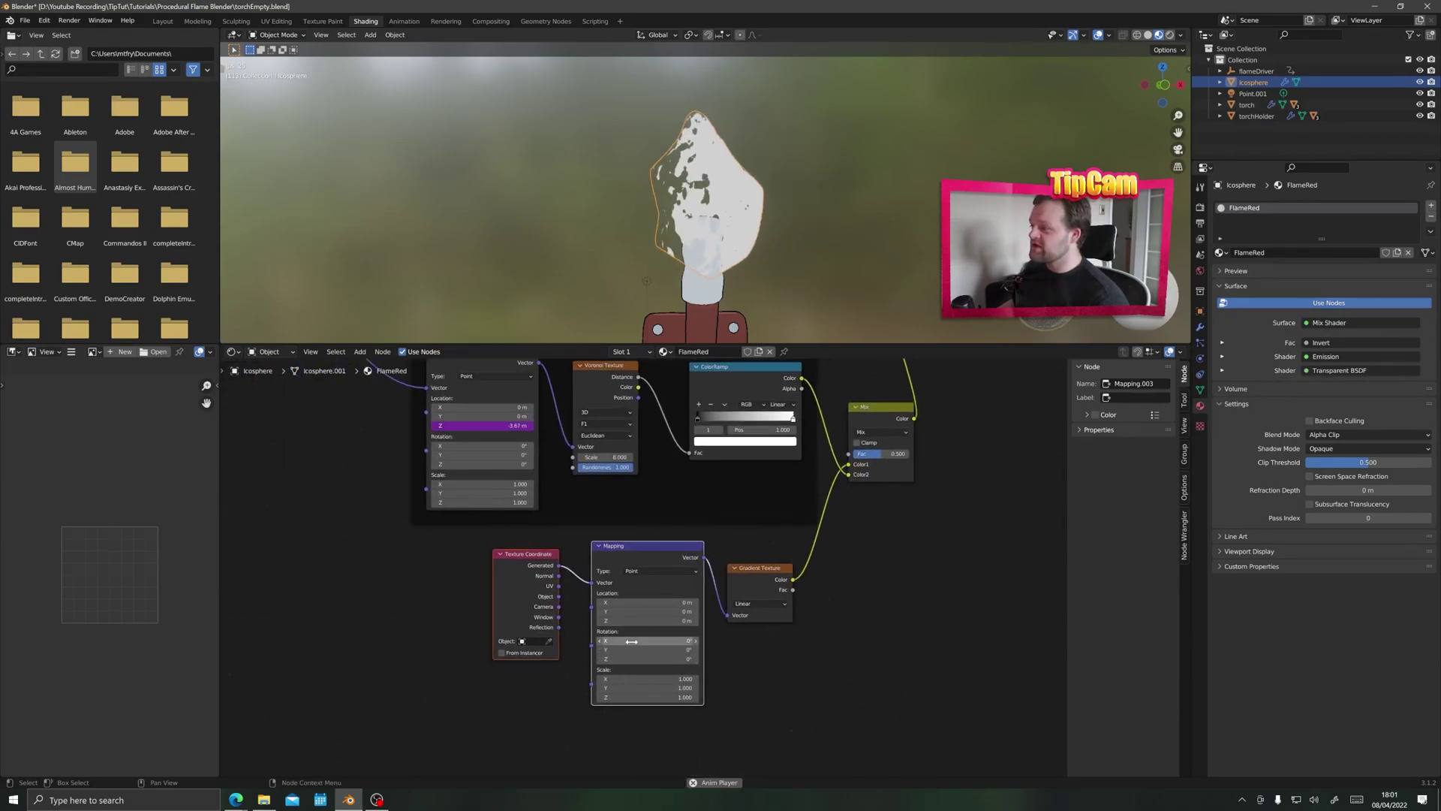
pyautogui.moveTo(637, 641); pyautogui.dragTo(651, 641)
pyautogui.moveTo(638, 650); pyautogui.dragTo(695, 650)
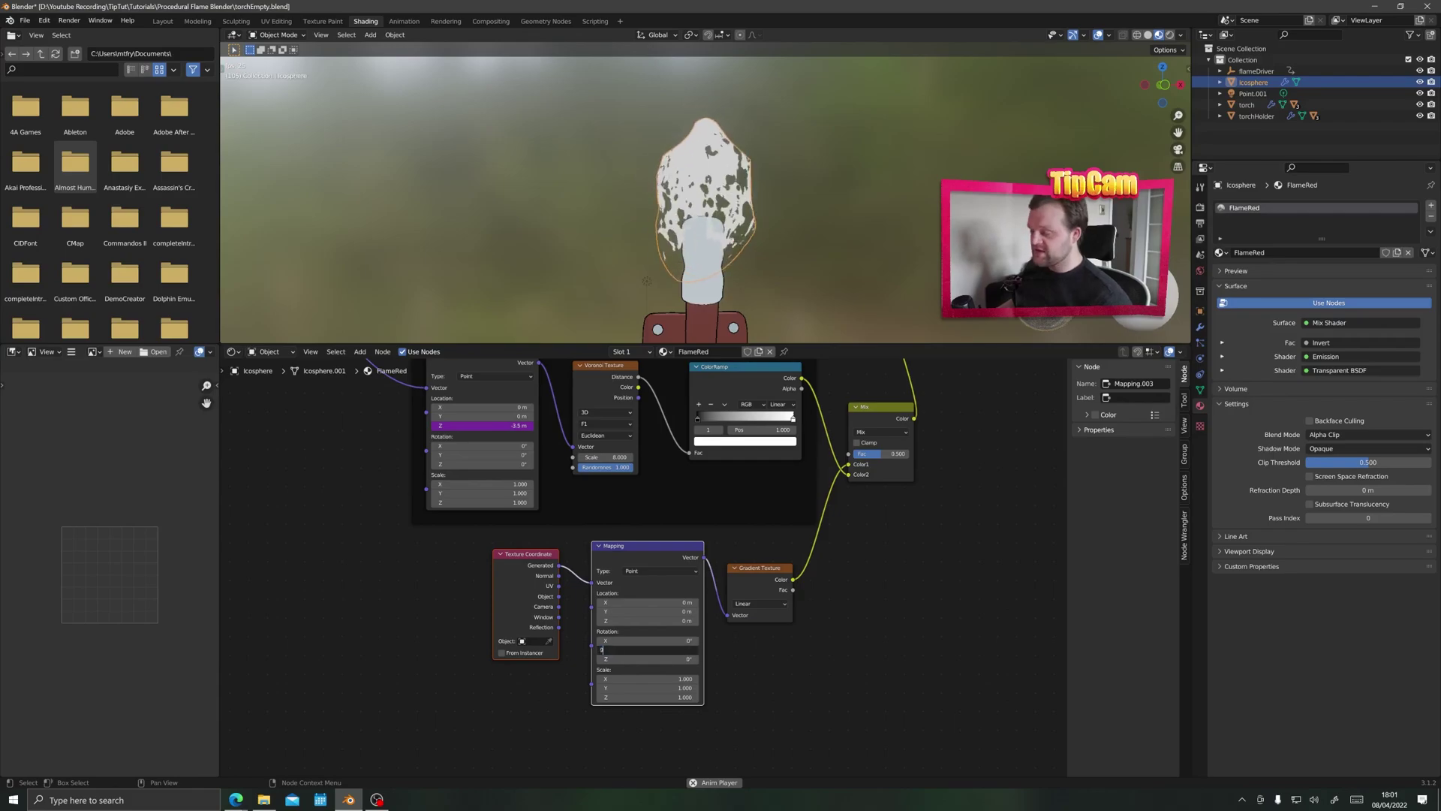
pyautogui.write('0')
pyautogui.press('Return')
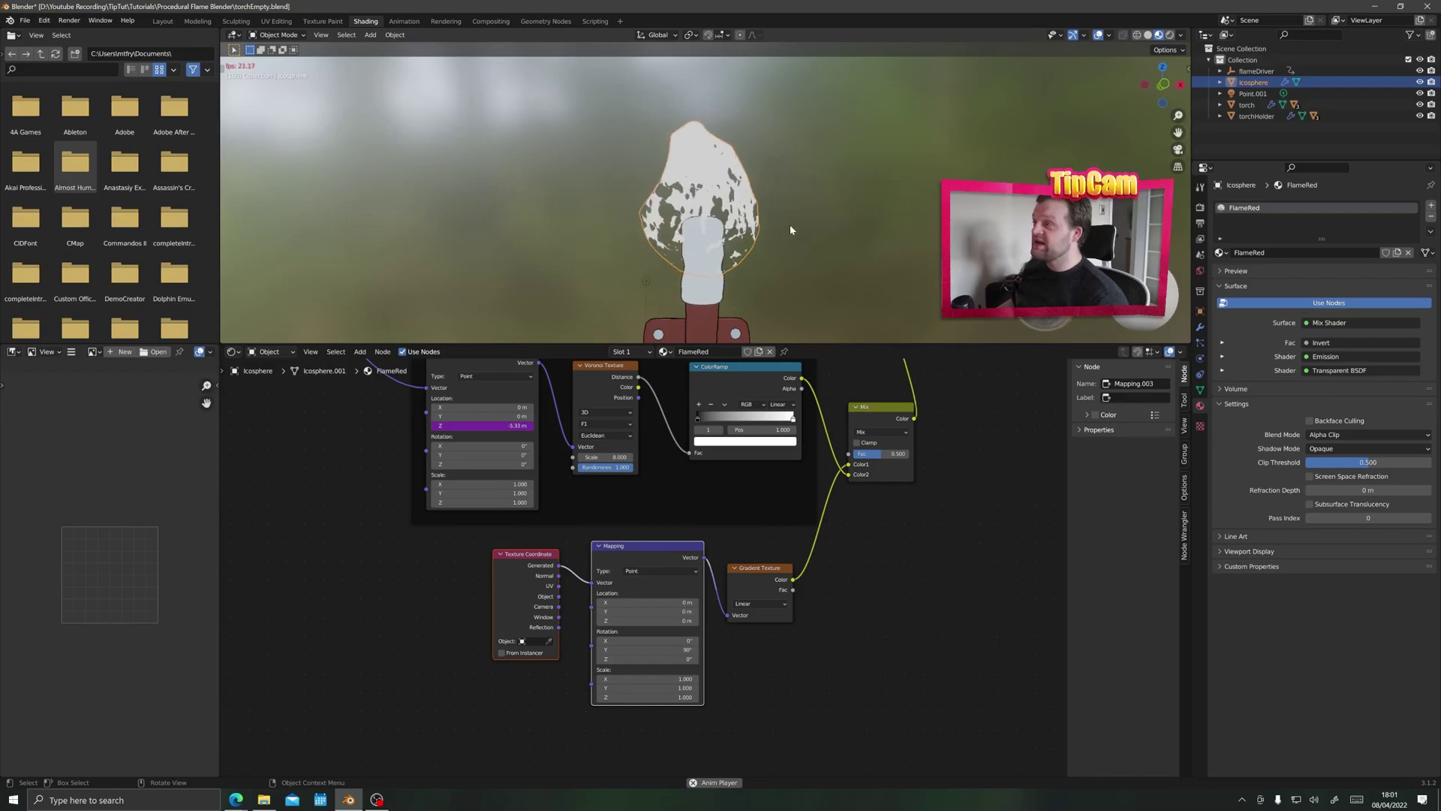
pyautogui.doubleClick(646, 649)
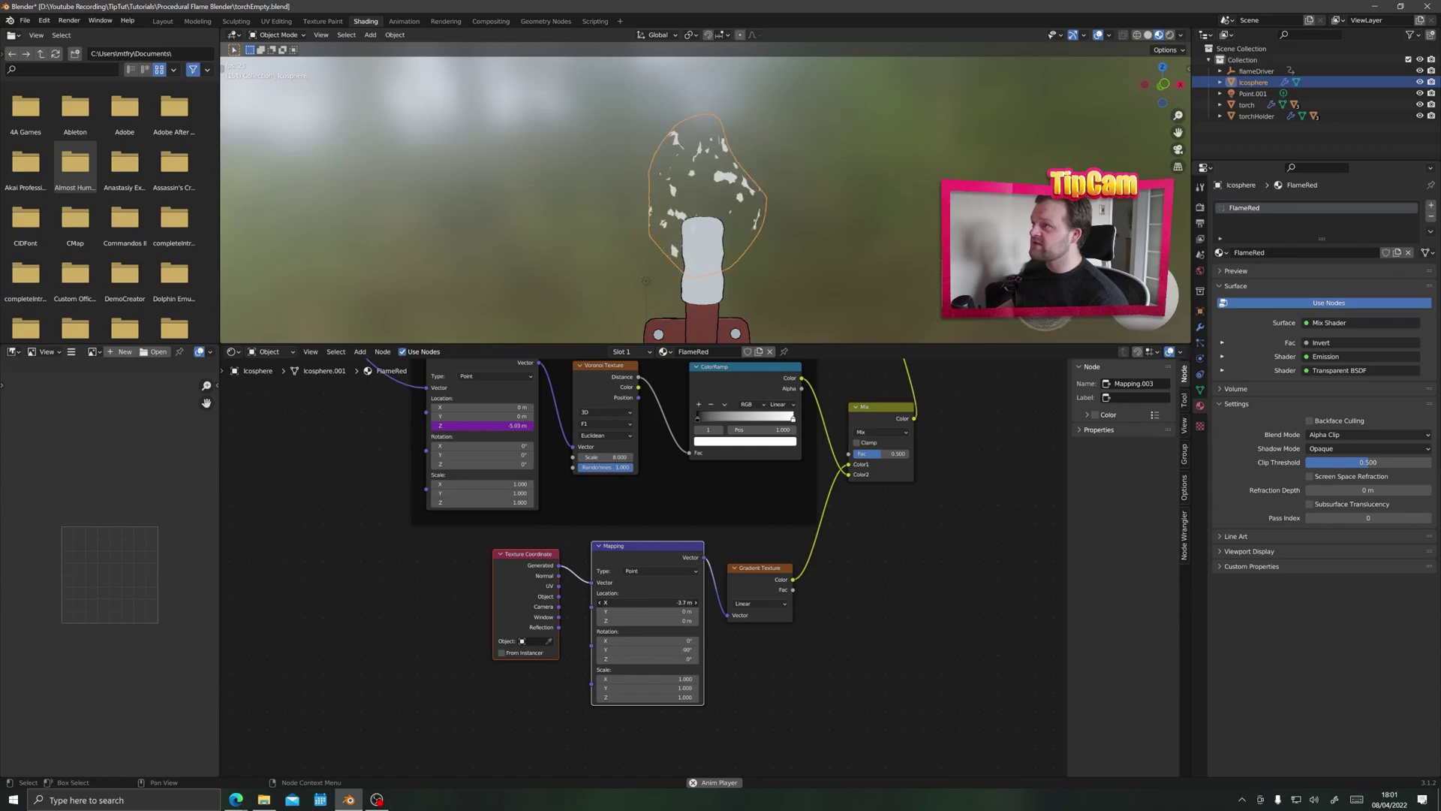
# Step: Set the X location of the gradient's Mapping node to 1 m
pyautogui.moveTo(648, 602); pyautogui.dragTo(683, 603)
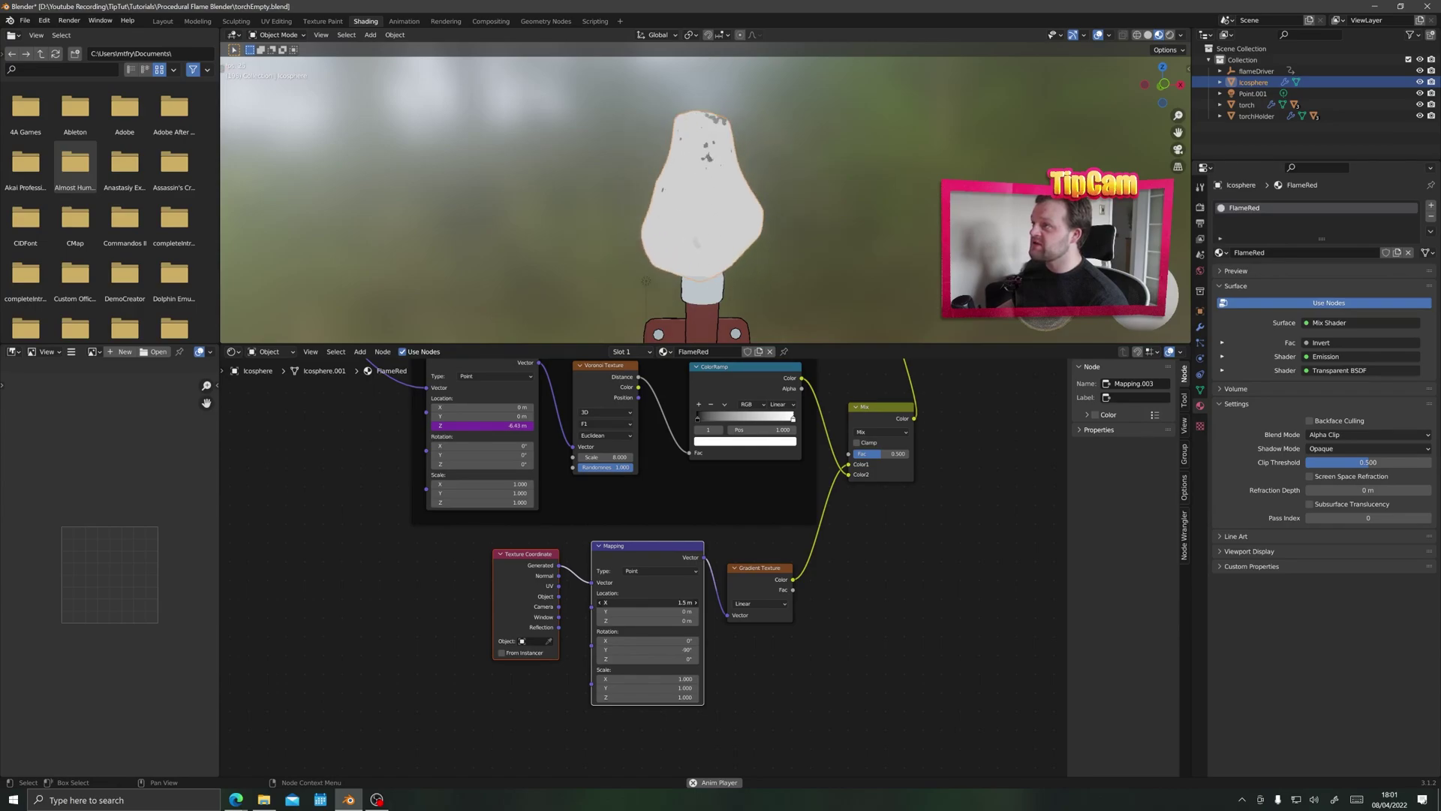
pyautogui.click(649, 603)
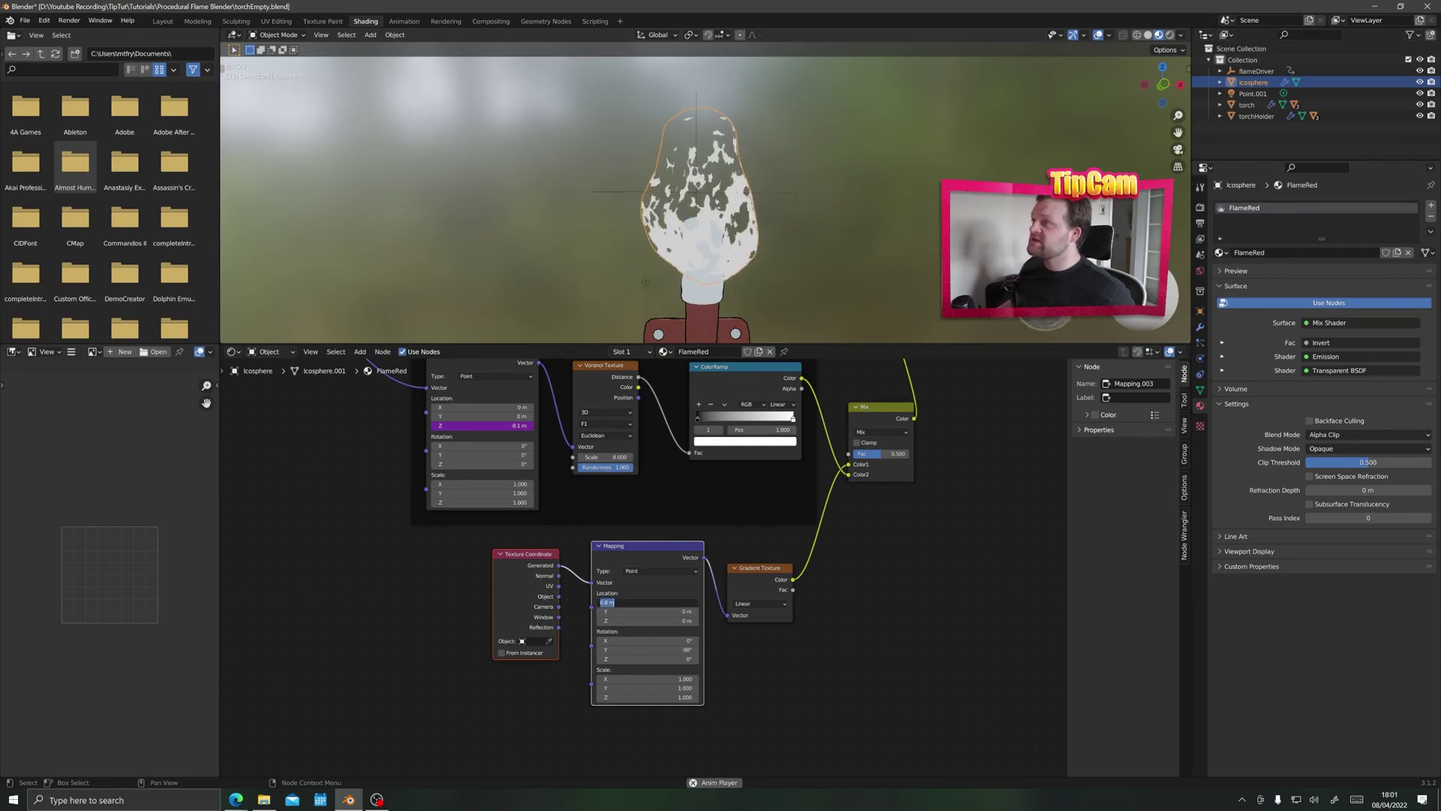
pyautogui.write('1')
pyautogui.press('Return')
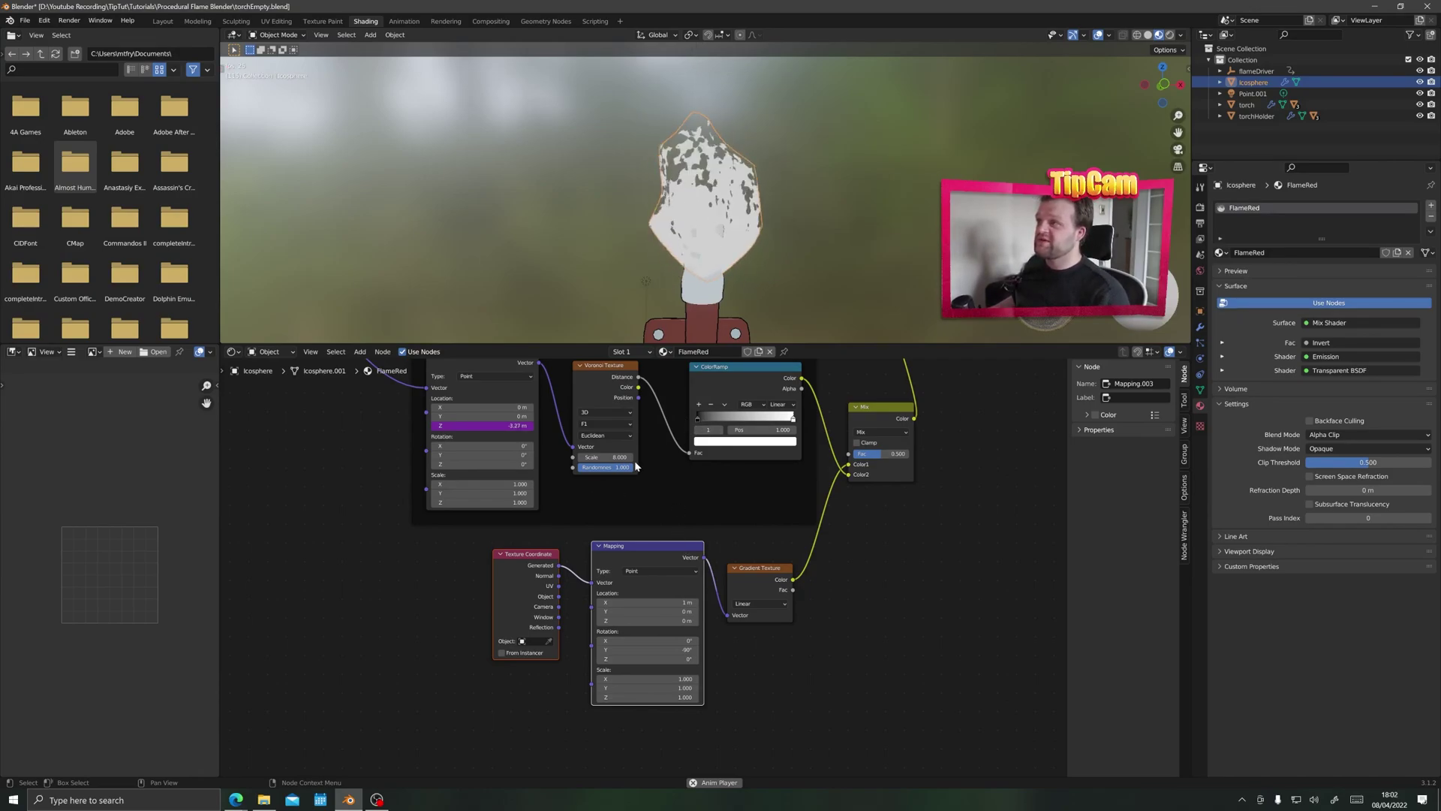
# Step: Group the gradient's Texture Coordinate, Mapping and Gradient Texture nodes in a new frame labelled Flame Direction
pyautogui.scroll(-2, 652, 577)
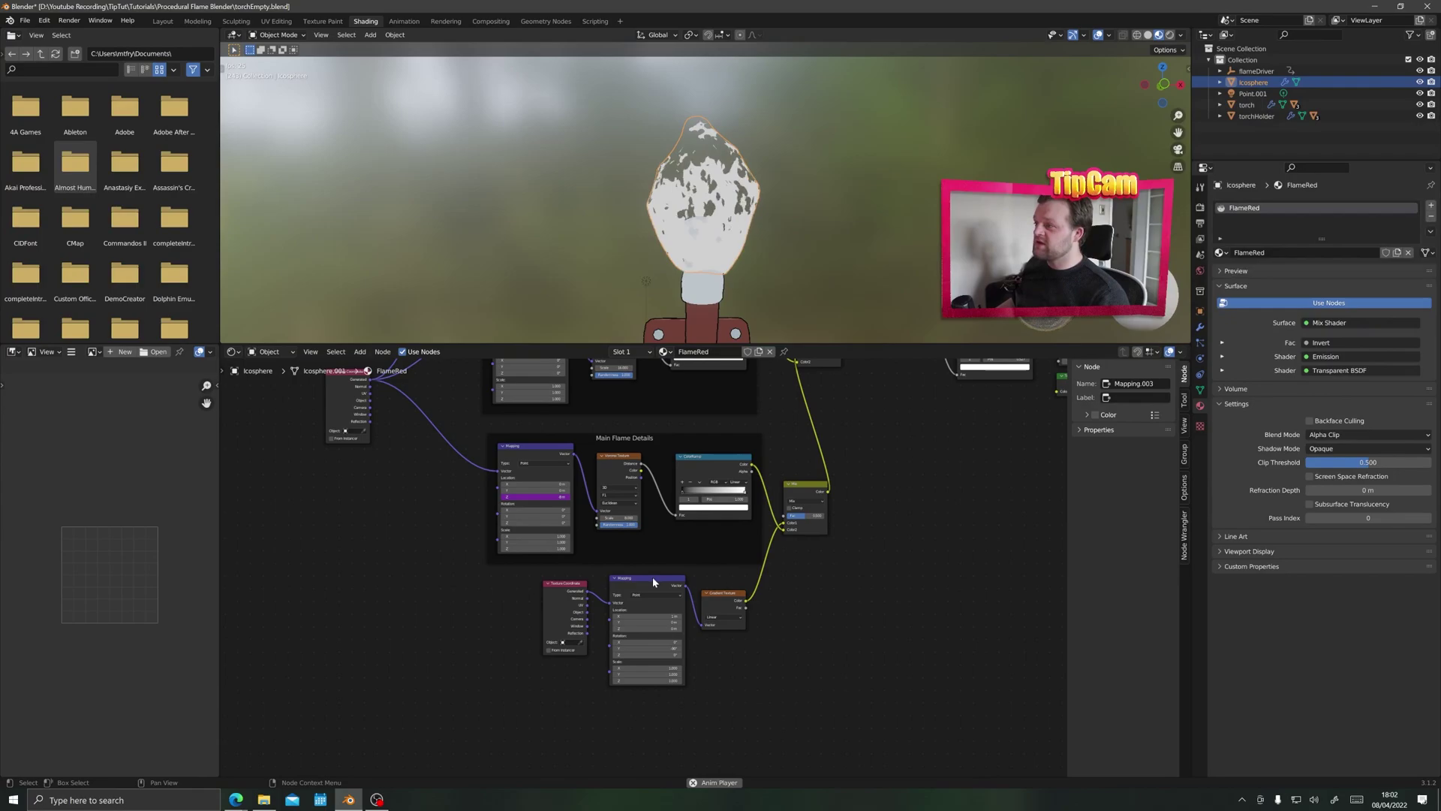
pyautogui.hotkey('shift', 'a')
pyautogui.click(455, 608)
pyautogui.write('frame')
pyautogui.press('Return')
pyautogui.click(492, 593)
pyautogui.moveTo(759, 695); pyautogui.dragTo(601, 591)
pyautogui.moveTo(705, 650); pyautogui.dragTo(719, 652)
pyautogui.click(1140, 417)
pyautogui.moveTo(674, 583); pyautogui.dragTo(715, 577)
# Step: Adjust the white stop of the ColorRamp feeding Invert to about 0.49 and the Small Flame Details ramp's black stop to about 0.12
pyautogui.scroll(-1, 646, 481)
pyautogui.moveTo(571, 369); pyautogui.dragTo(502, 547, button='middle')
pyautogui.scroll(3, 500, 552)
pyautogui.moveTo(712, 466); pyautogui.dragTo(878, 653, button='middle')
pyautogui.moveTo(661, 247)
pyautogui.mouseDown(button='middle')
pyautogui.moveTo(570, 235)
pyautogui.moveTo(684, 253)
pyautogui.mouseUp(button='middle')
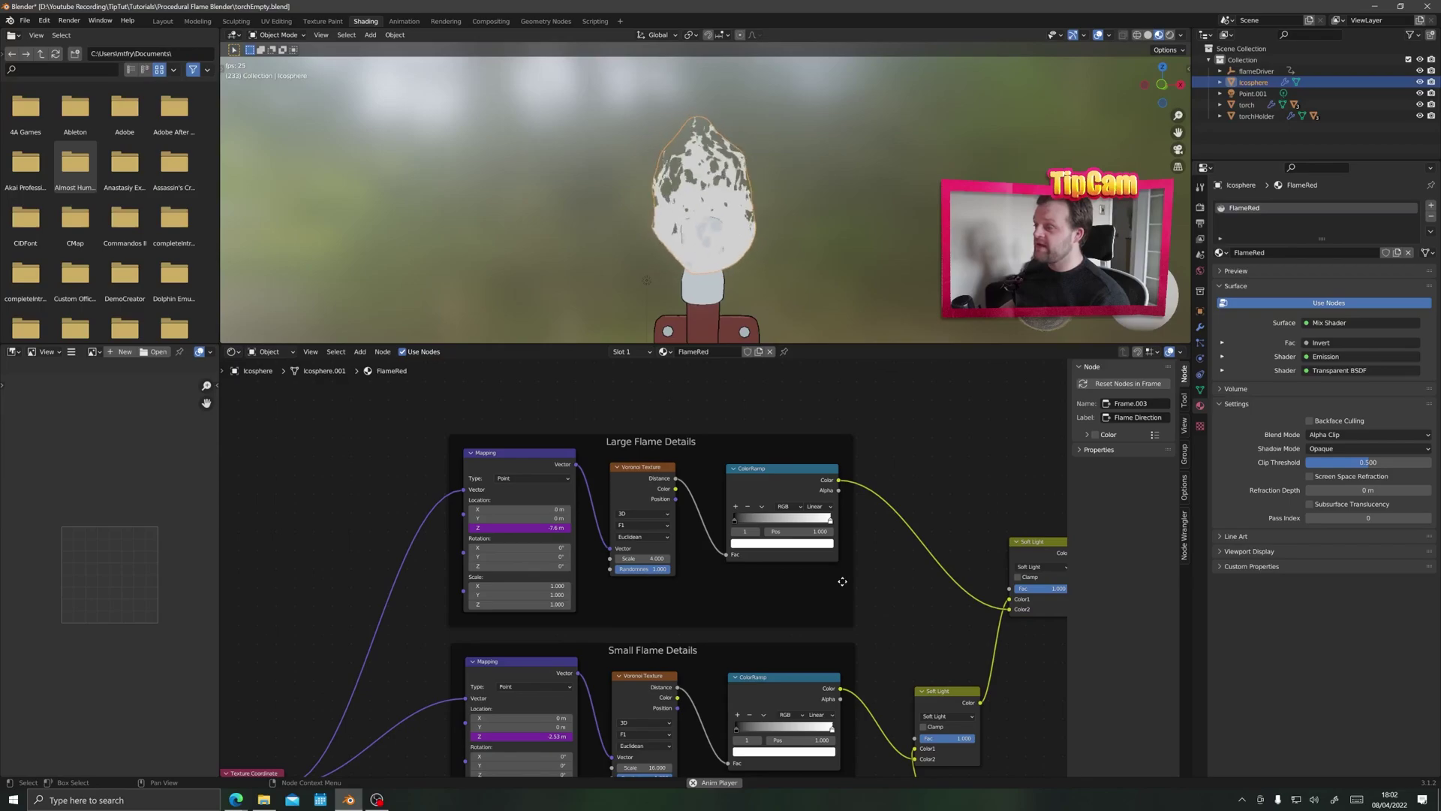
pyautogui.moveTo(842, 581); pyautogui.dragTo(706, 627, button='middle')
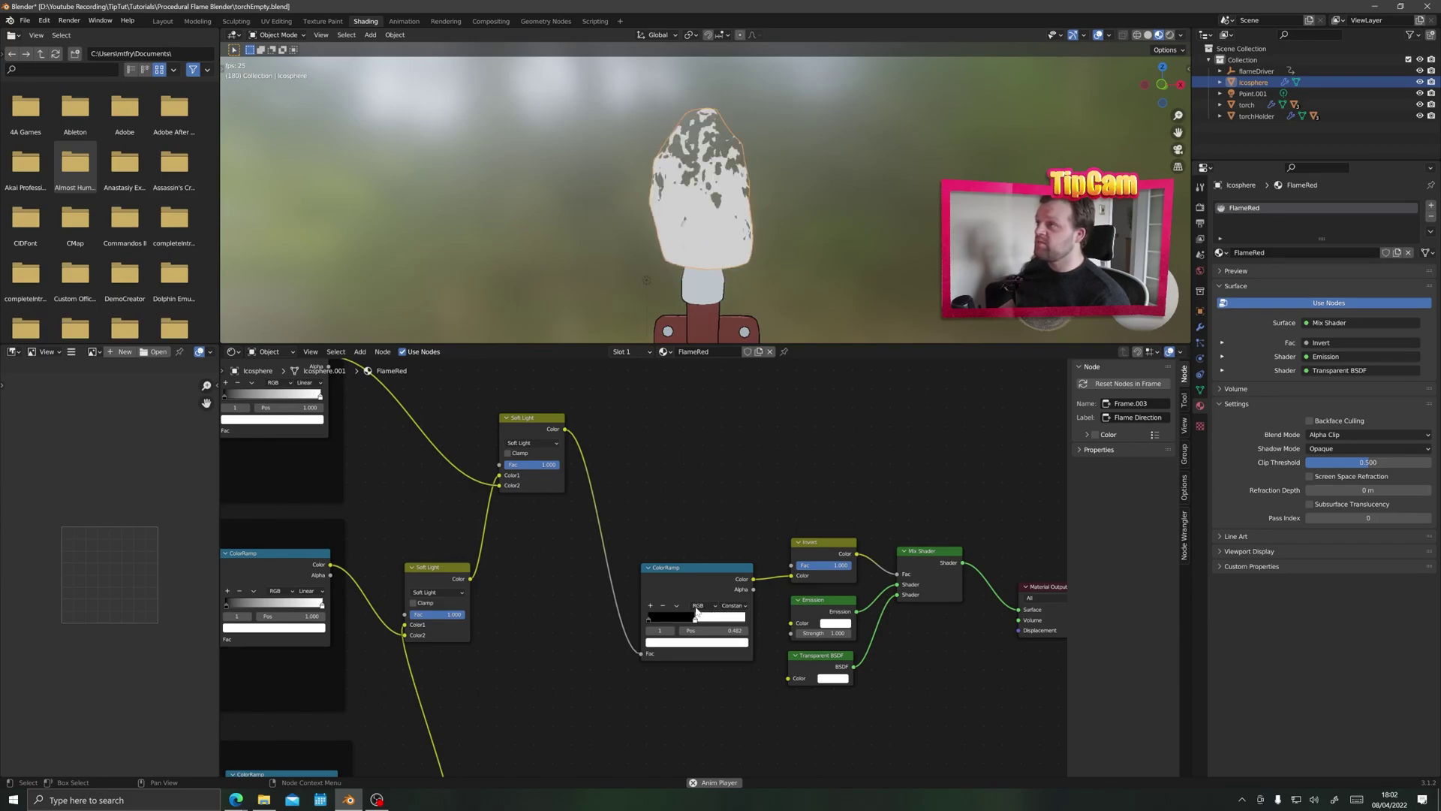
pyautogui.moveTo(405, 586); pyautogui.dragTo(829, 675, button='middle')
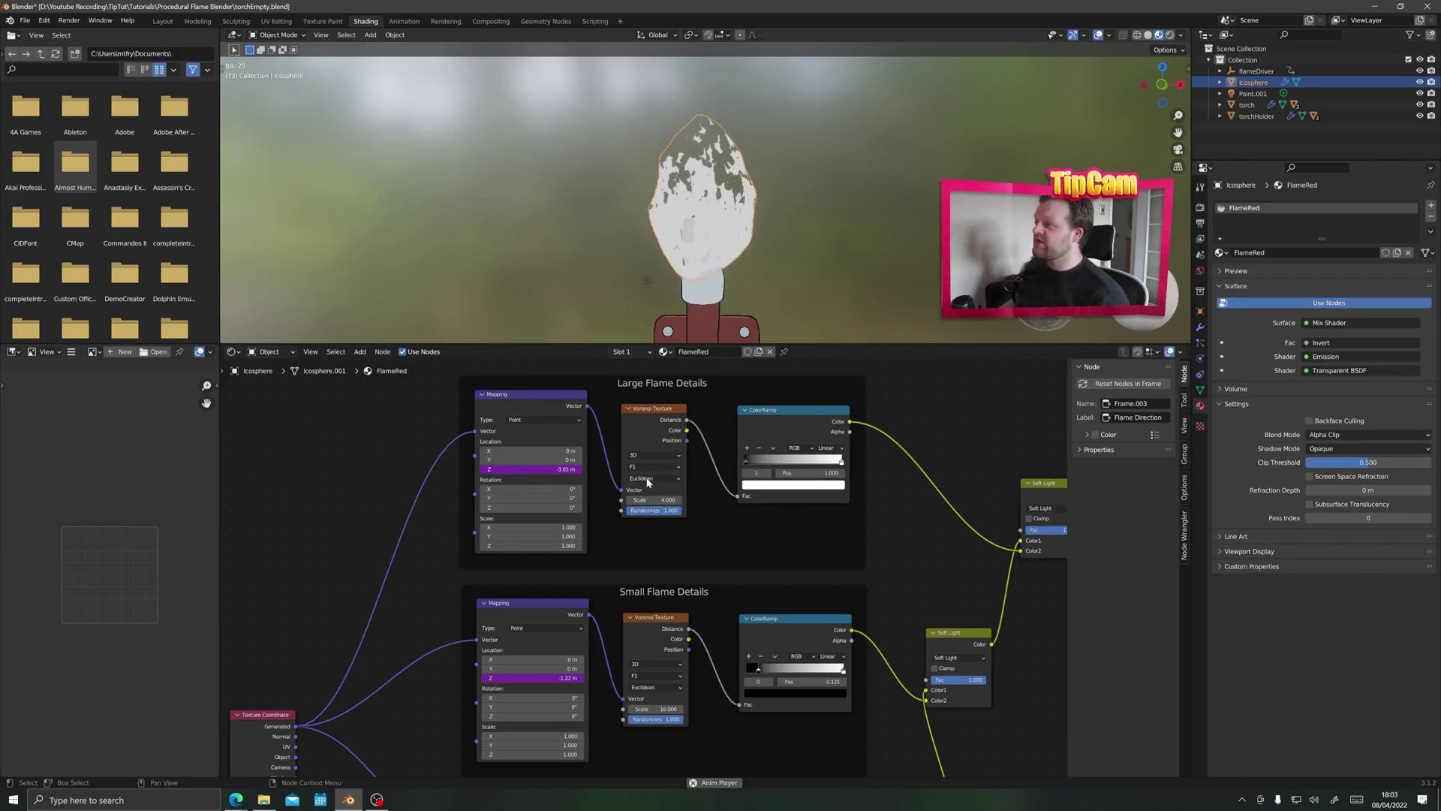
pyautogui.moveTo(350, 514); pyautogui.dragTo(380, 534, button='middle')
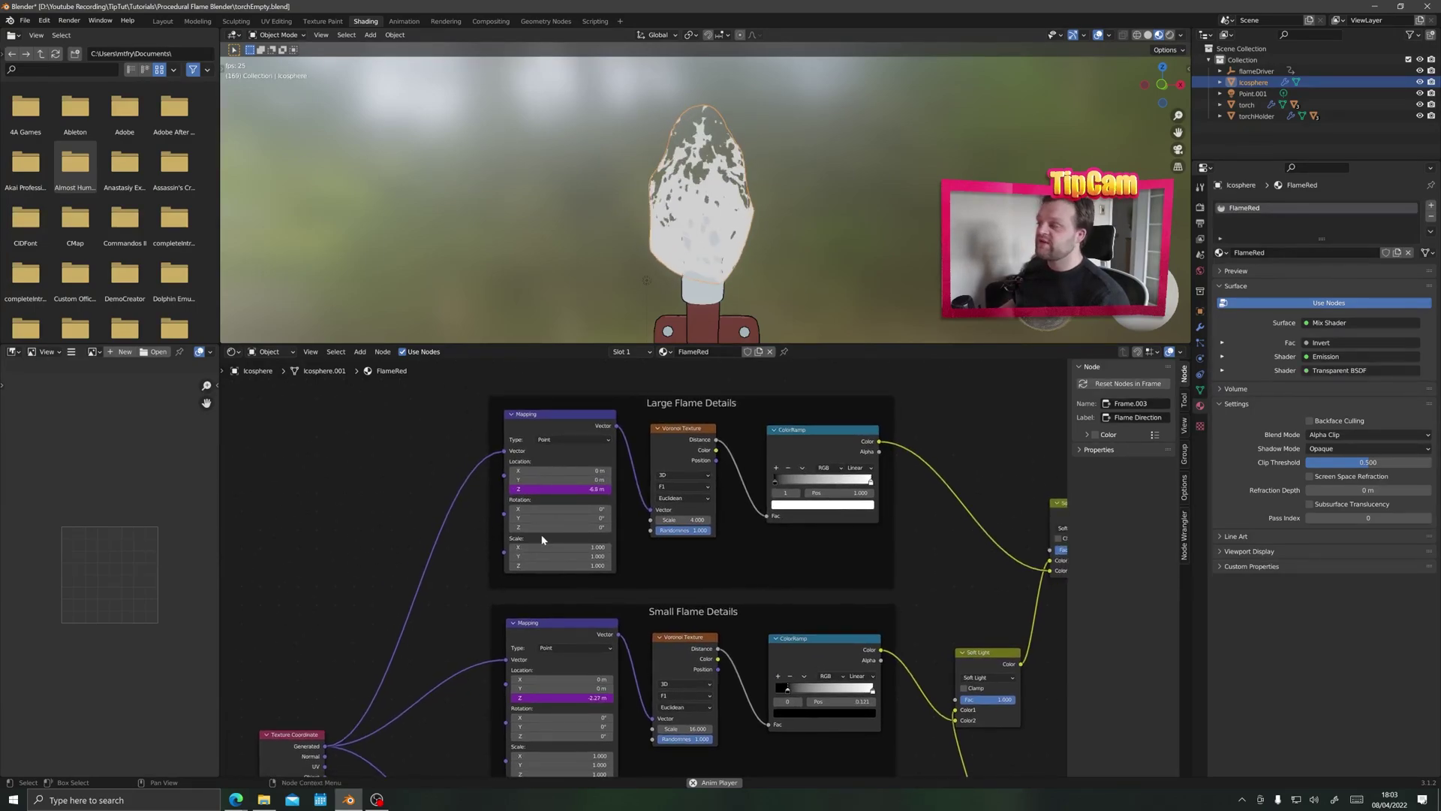
# Step: Change the Emission shader's color to red
pyautogui.scroll(-3, 475, 499)
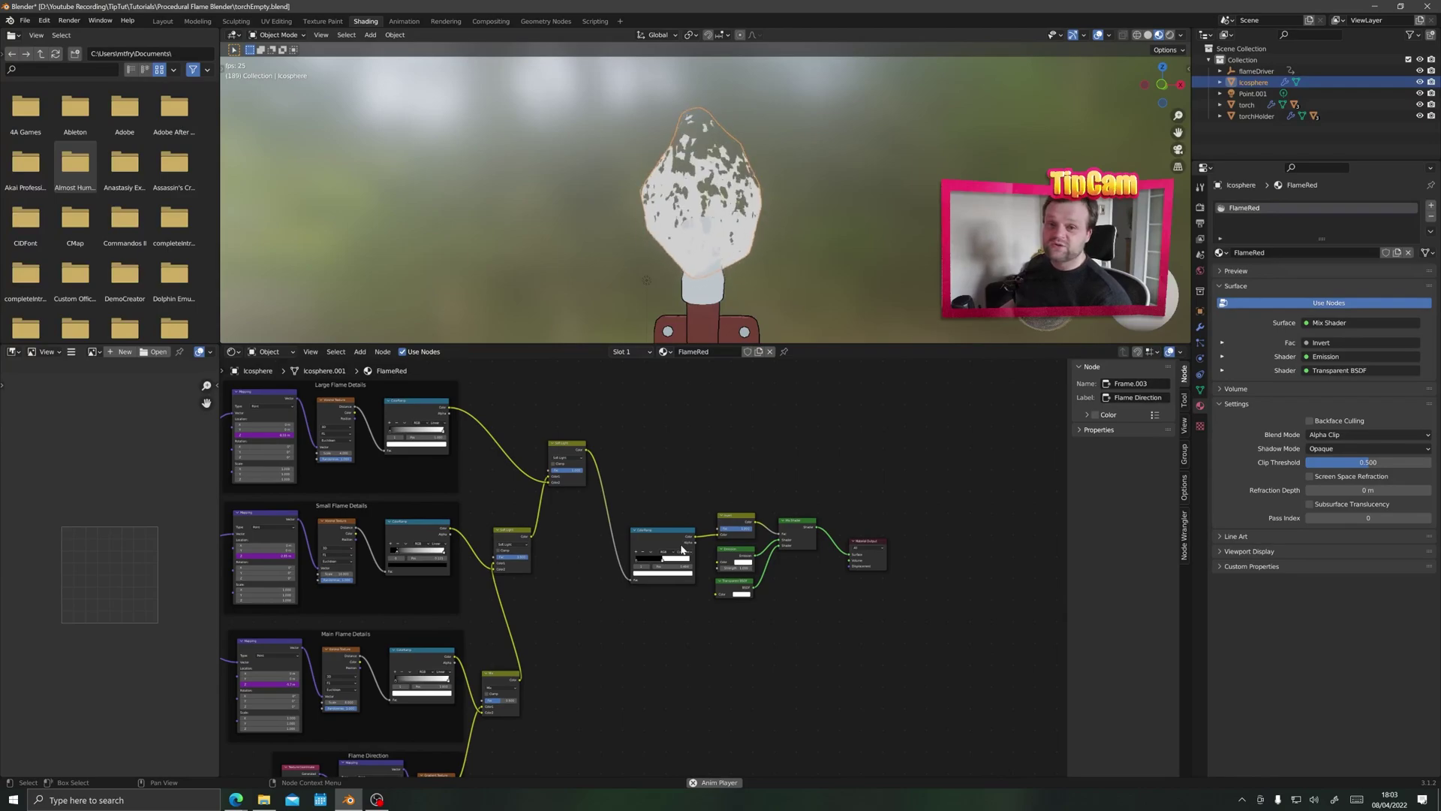
pyautogui.scroll(3, 741, 530)
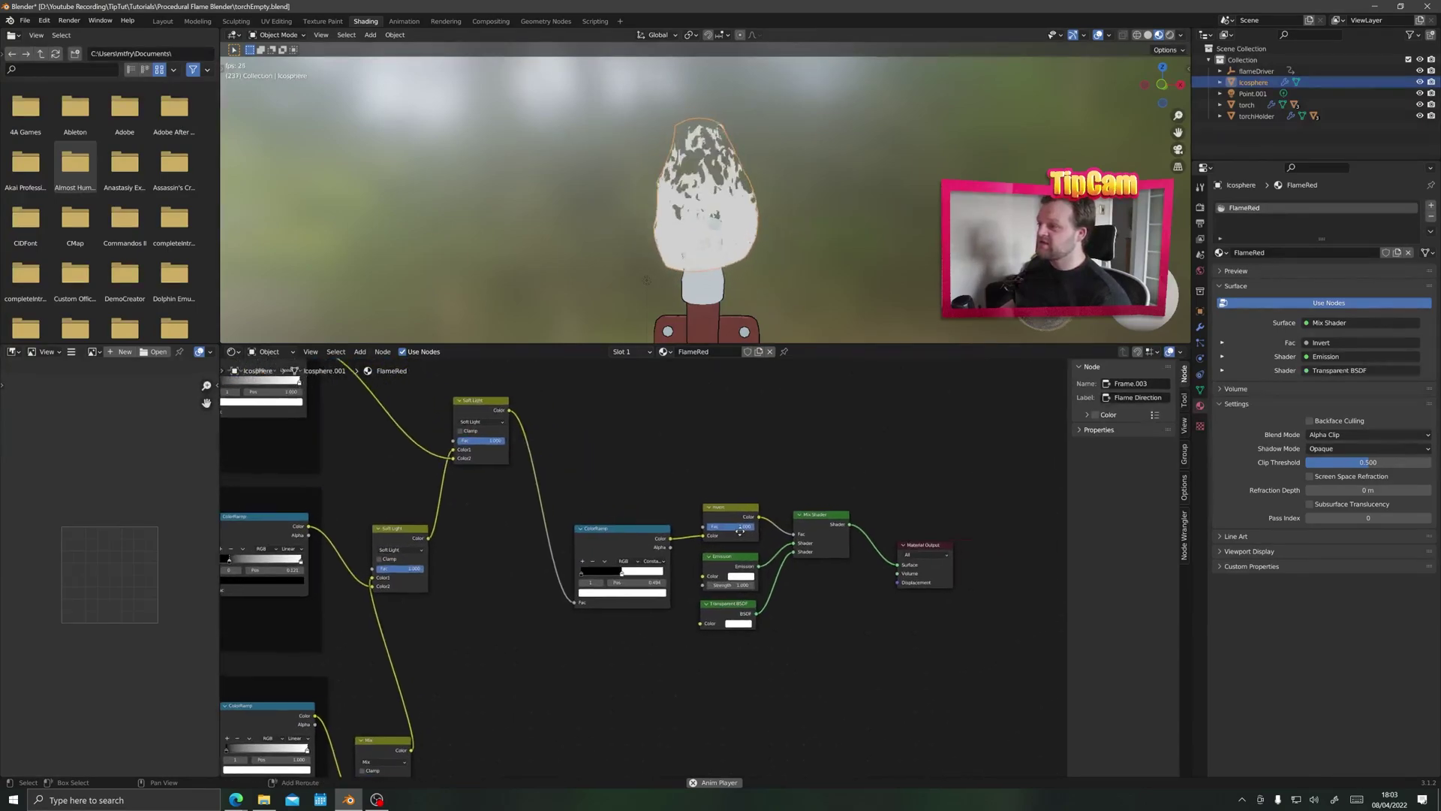
pyautogui.moveTo(740, 531); pyautogui.dragTo(533, 559, button='middle')
pyautogui.scroll(5, 619, 538)
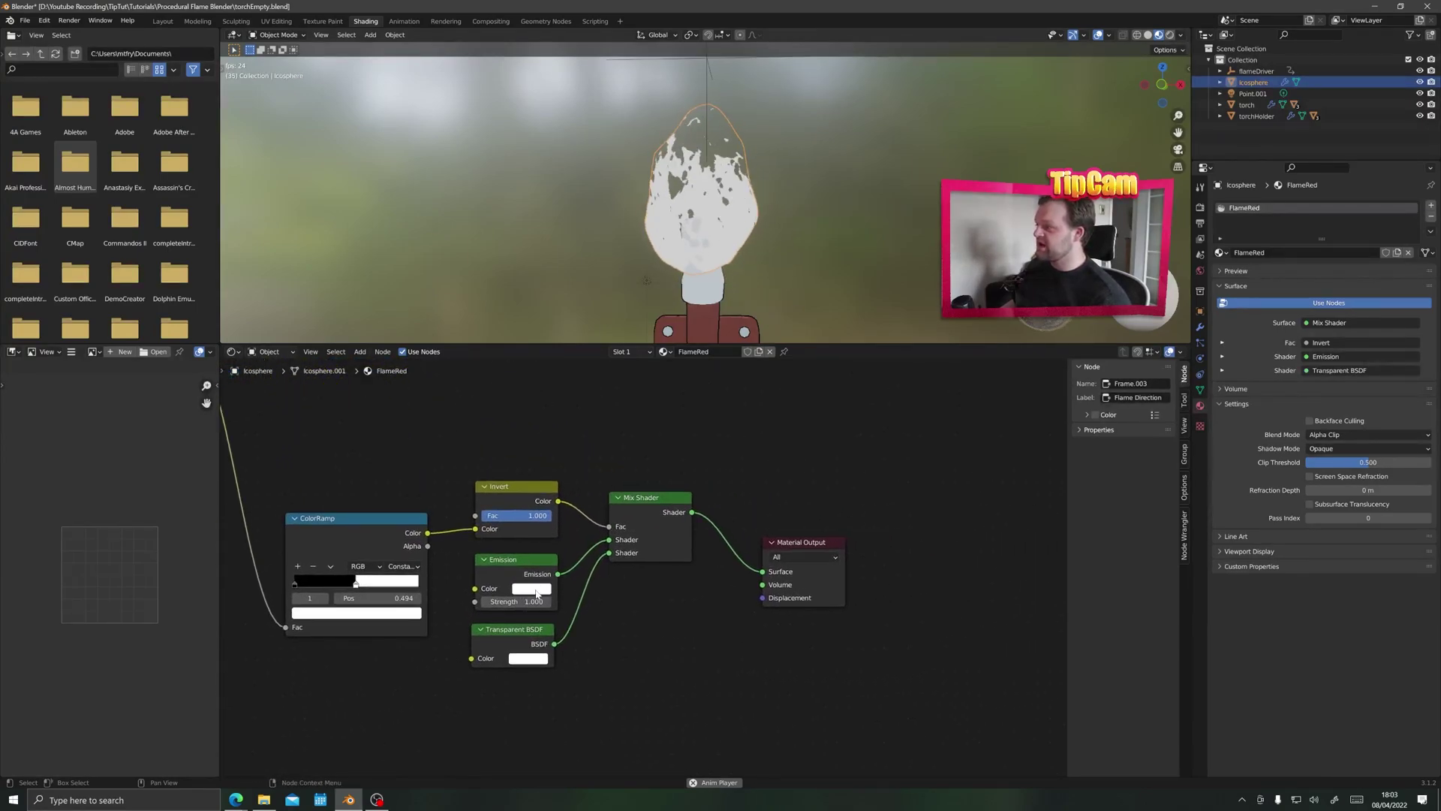
pyautogui.click(537, 590)
pyautogui.click(572, 502)
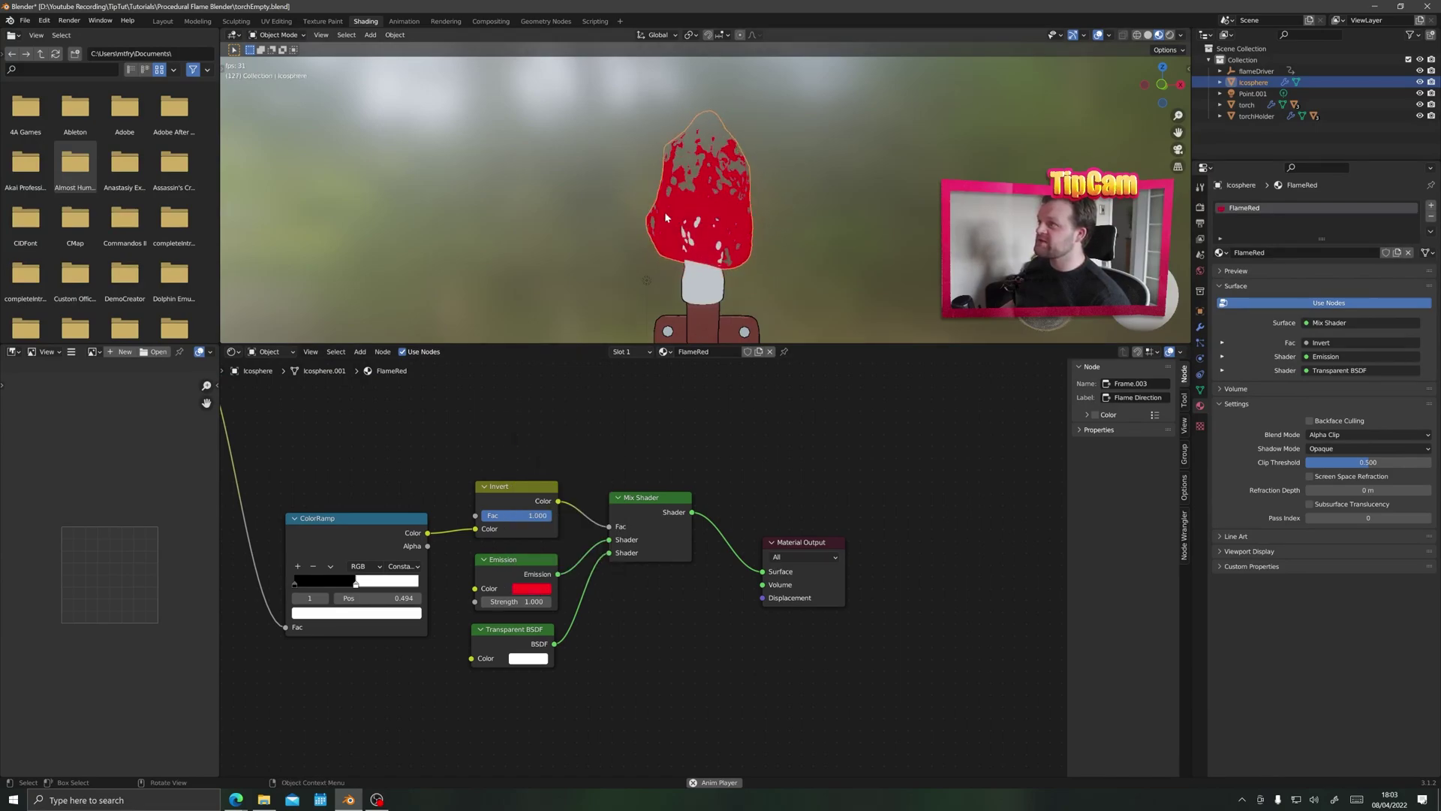
# Step: Show the scene in rendered shading, then set the Emission strength to 6 and its color to pure red
pyautogui.click(1169, 35)
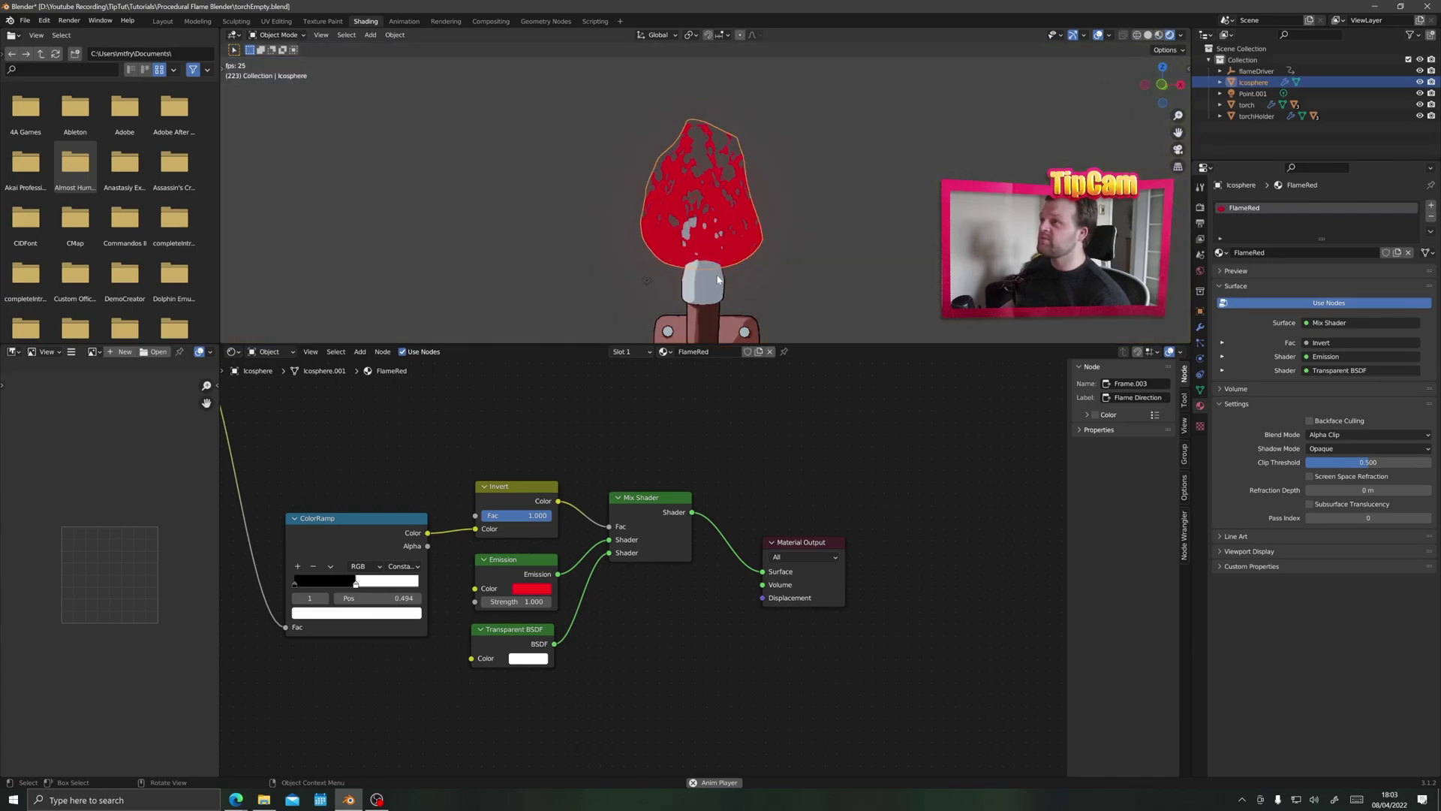
pyautogui.moveTo(718, 279); pyautogui.dragTo(749, 277, button='middle')
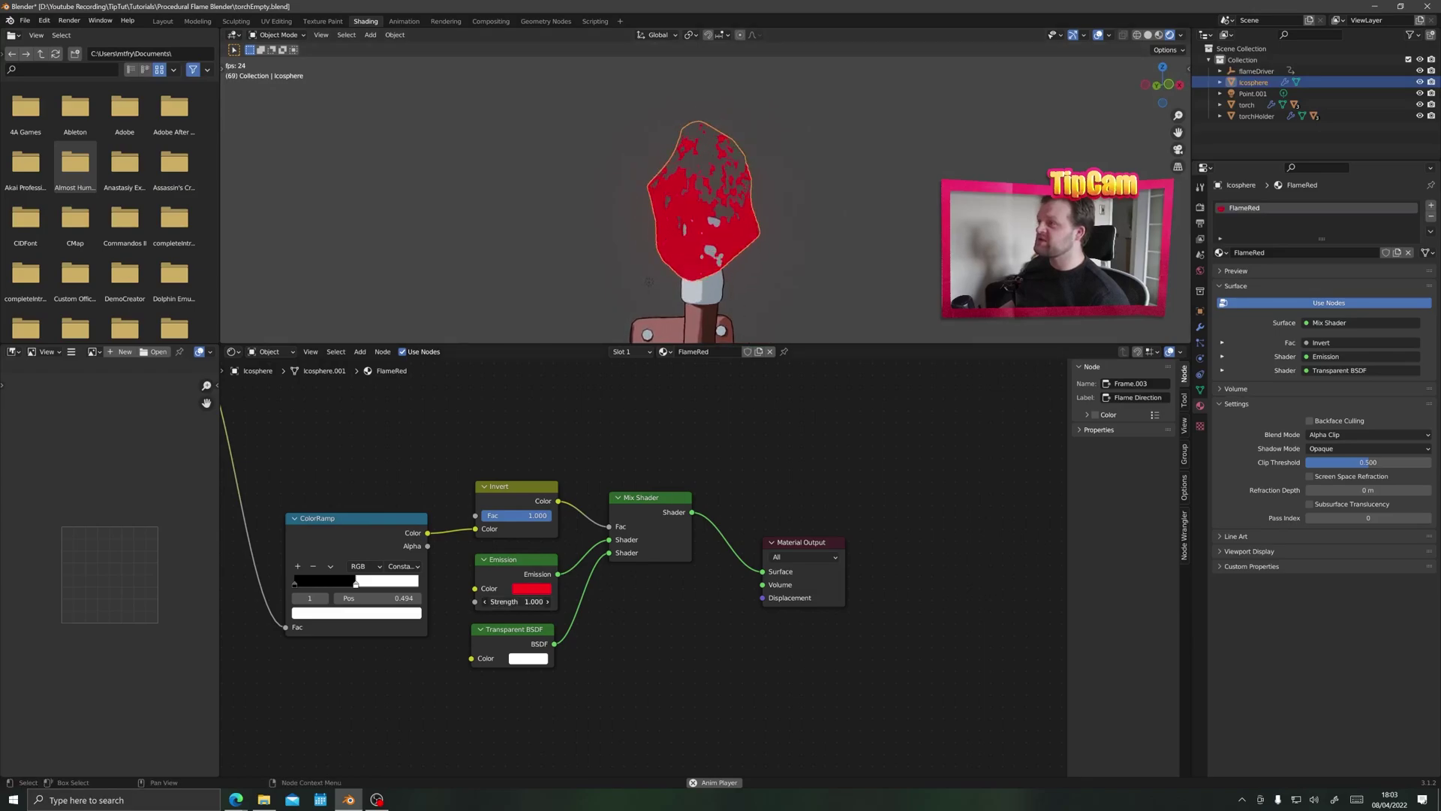
pyautogui.moveTo(518, 601); pyautogui.dragTo(599, 601)
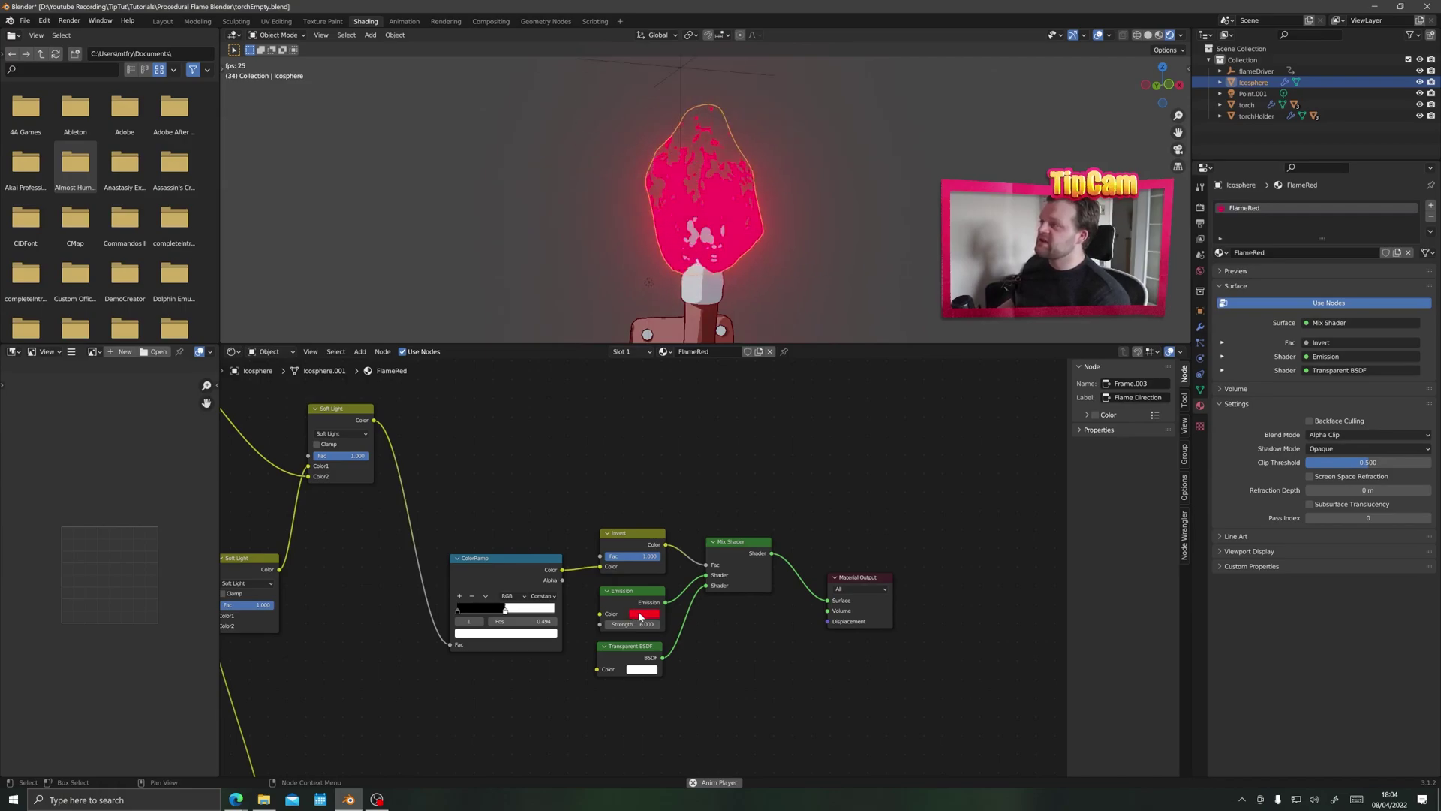
pyautogui.click(639, 616)
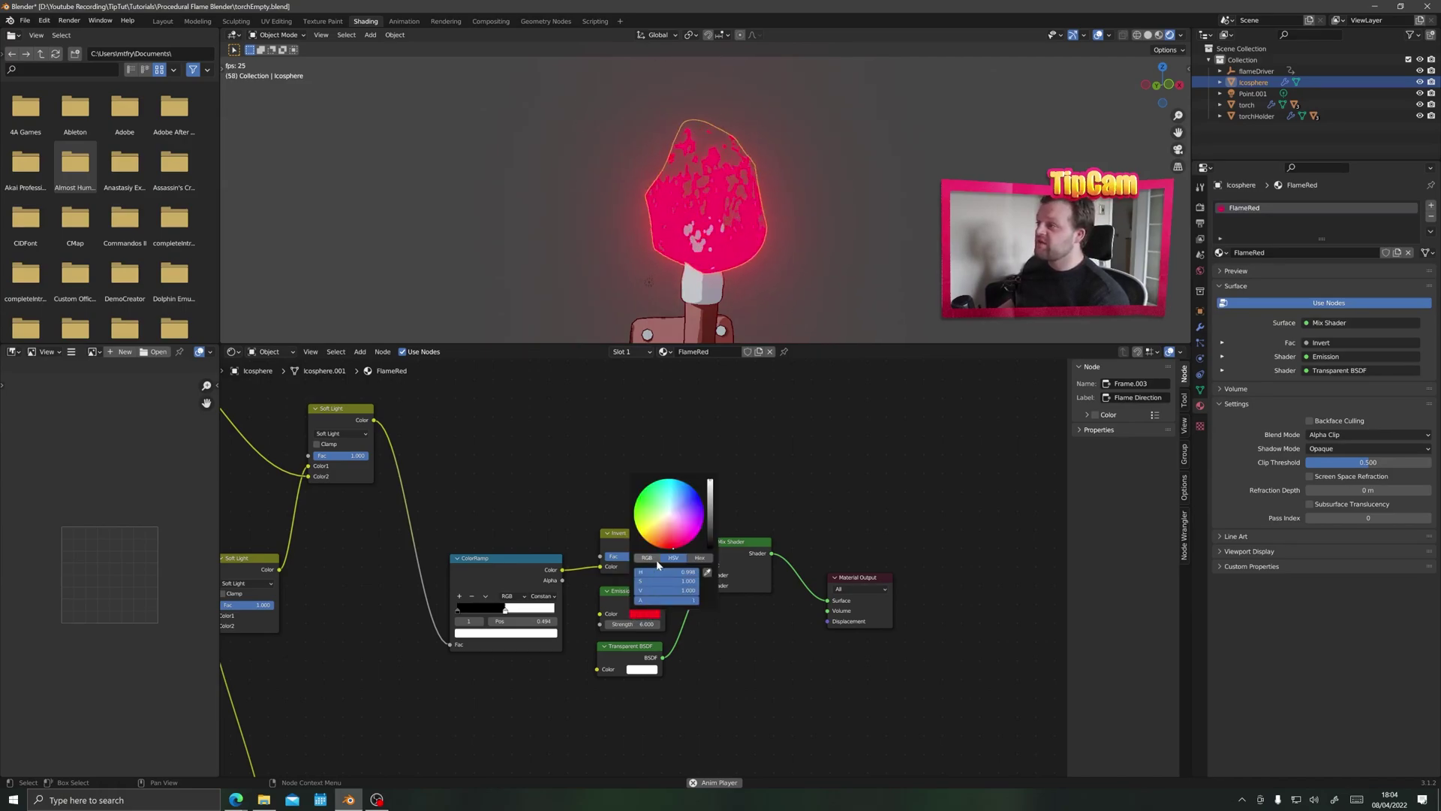
pyautogui.moveTo(673, 551)
pyautogui.mouseDown()
pyautogui.moveTo(678, 538)
pyautogui.moveTo(666, 549)
pyautogui.mouseUp()
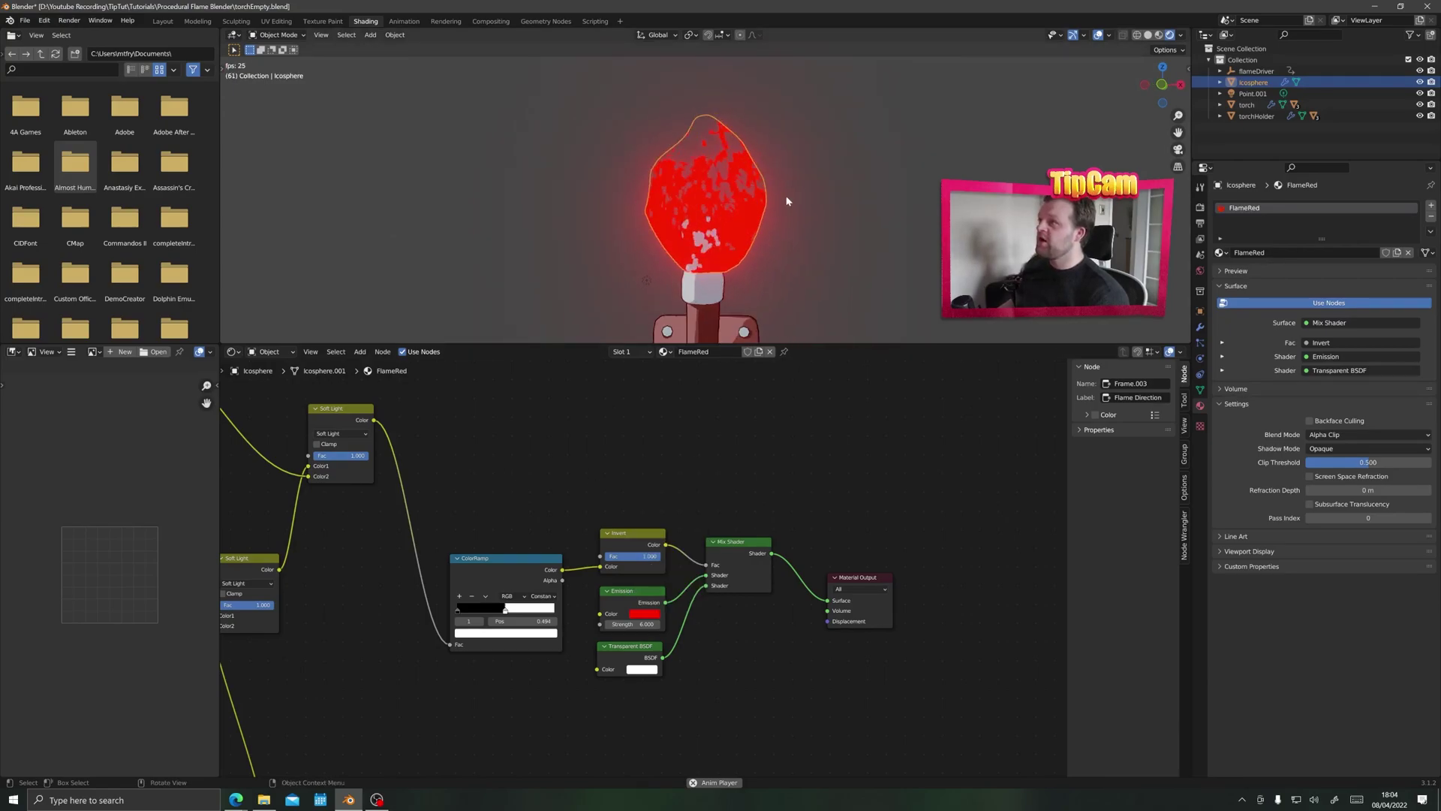
# Step: Duplicate the flame ico sphere in place and scale the copy down to about 0.83
pyautogui.click(158, 22)
pyautogui.moveTo(646, 462)
pyautogui.mouseDown(button='middle')
pyautogui.moveTo(578, 479)
pyautogui.moveTo(639, 475)
pyautogui.moveTo(664, 513)
pyautogui.mouseUp(button='middle')
pyautogui.scroll(3, 604, 466)
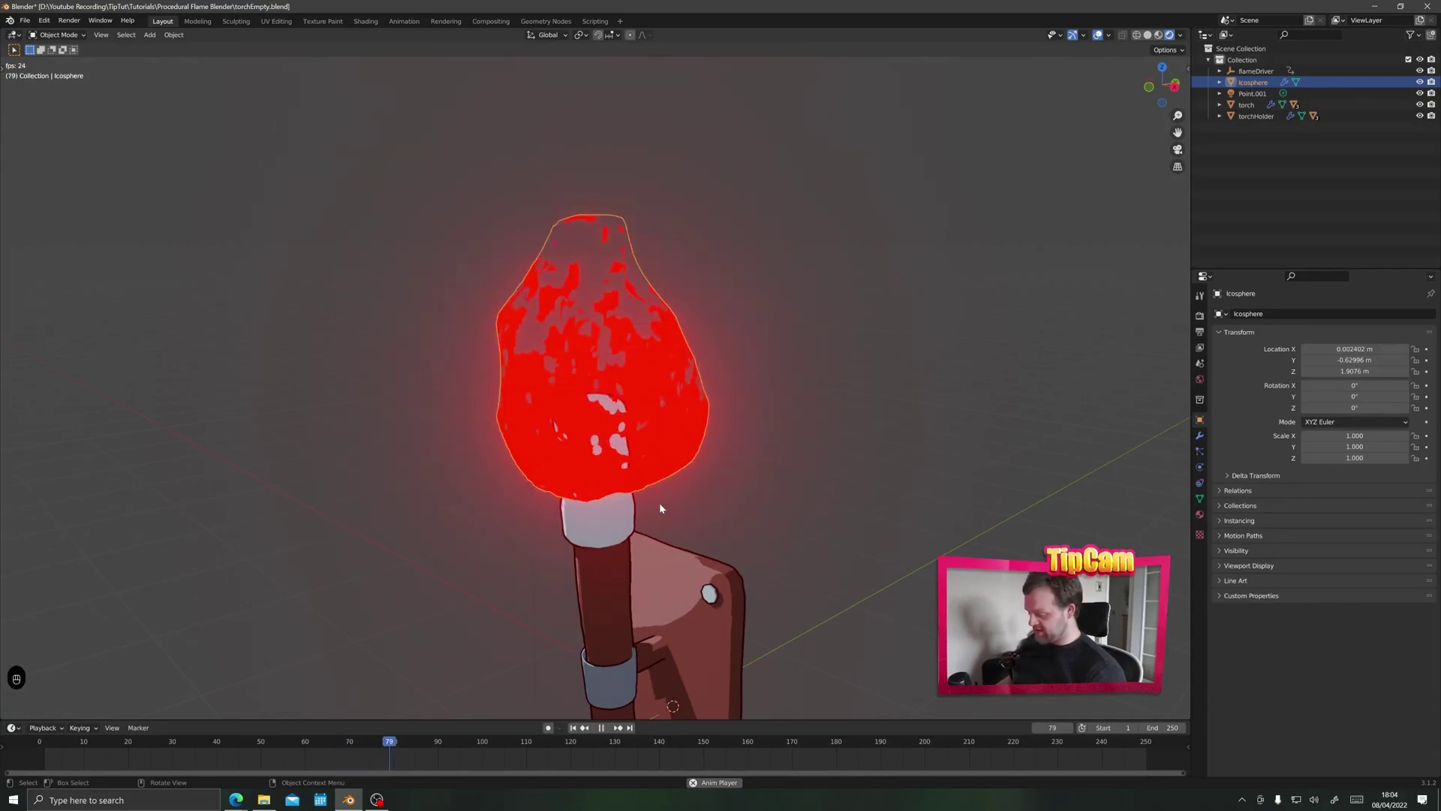
pyautogui.hotkey('shift', 'd')
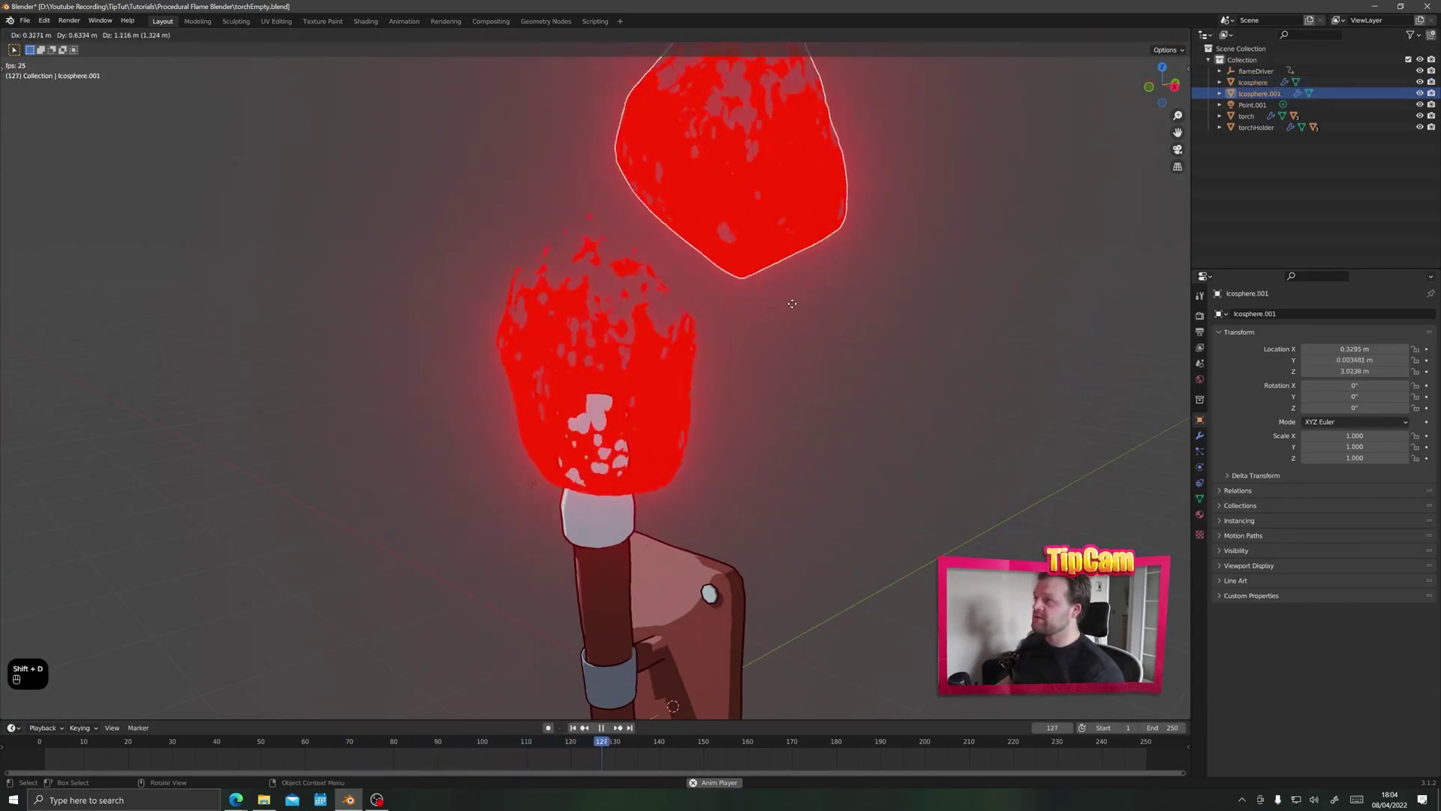
pyautogui.rightClick(796, 313)
pyautogui.press('s')
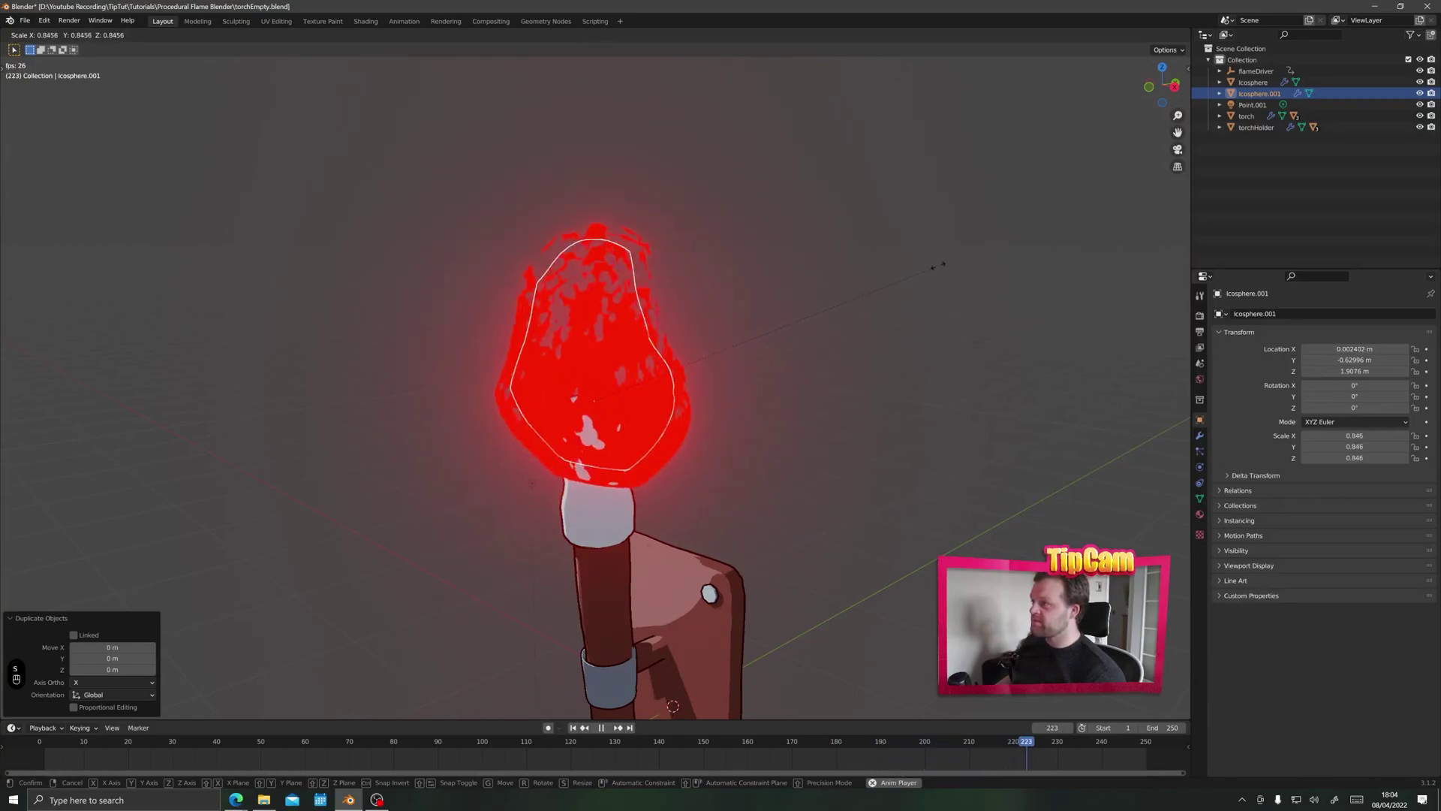
pyautogui.click(931, 271)
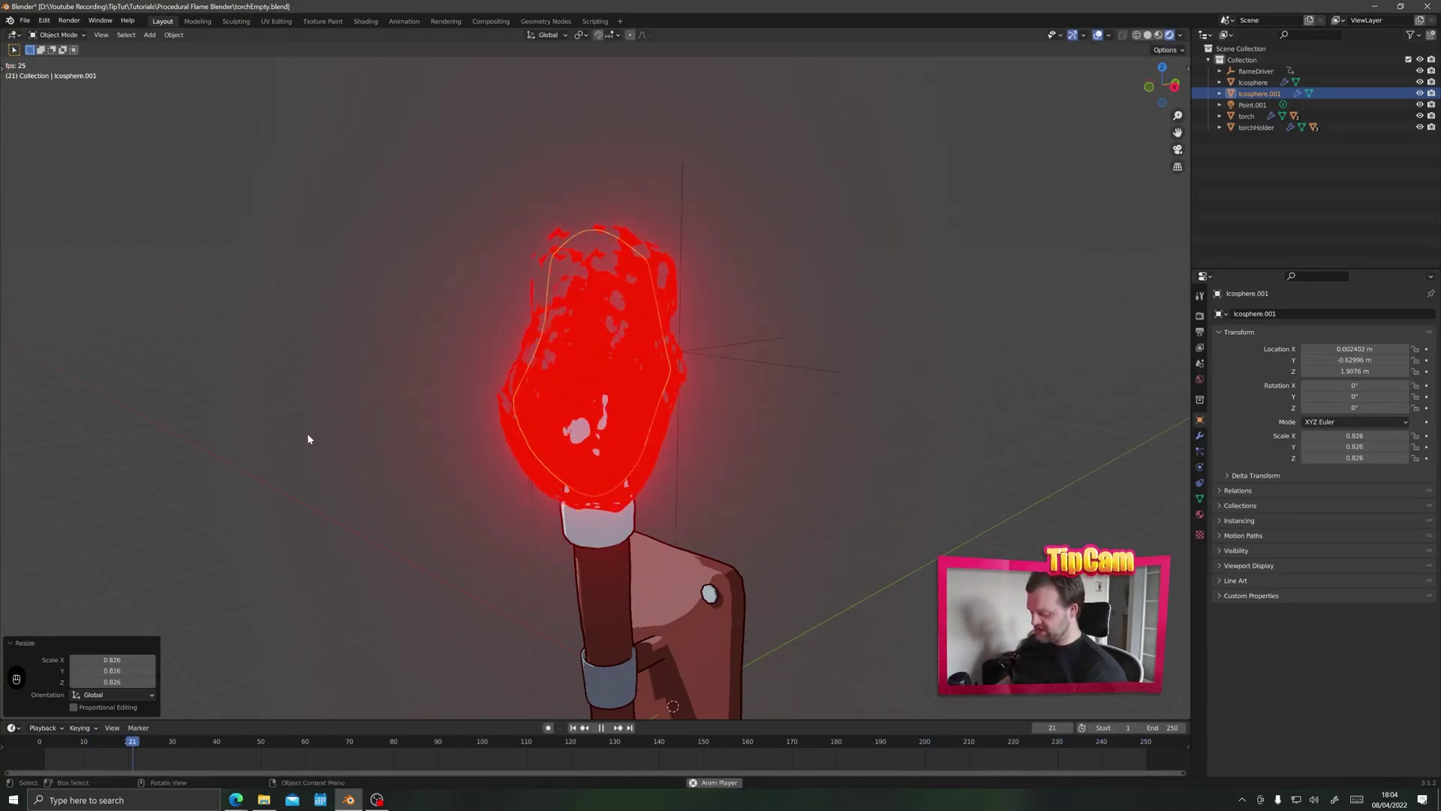
# Step: Rotate the duplicated flame sphere about 112° around the Z axis
pyautogui.press('r')
pyautogui.press('z')
pyautogui.click(703, 511)
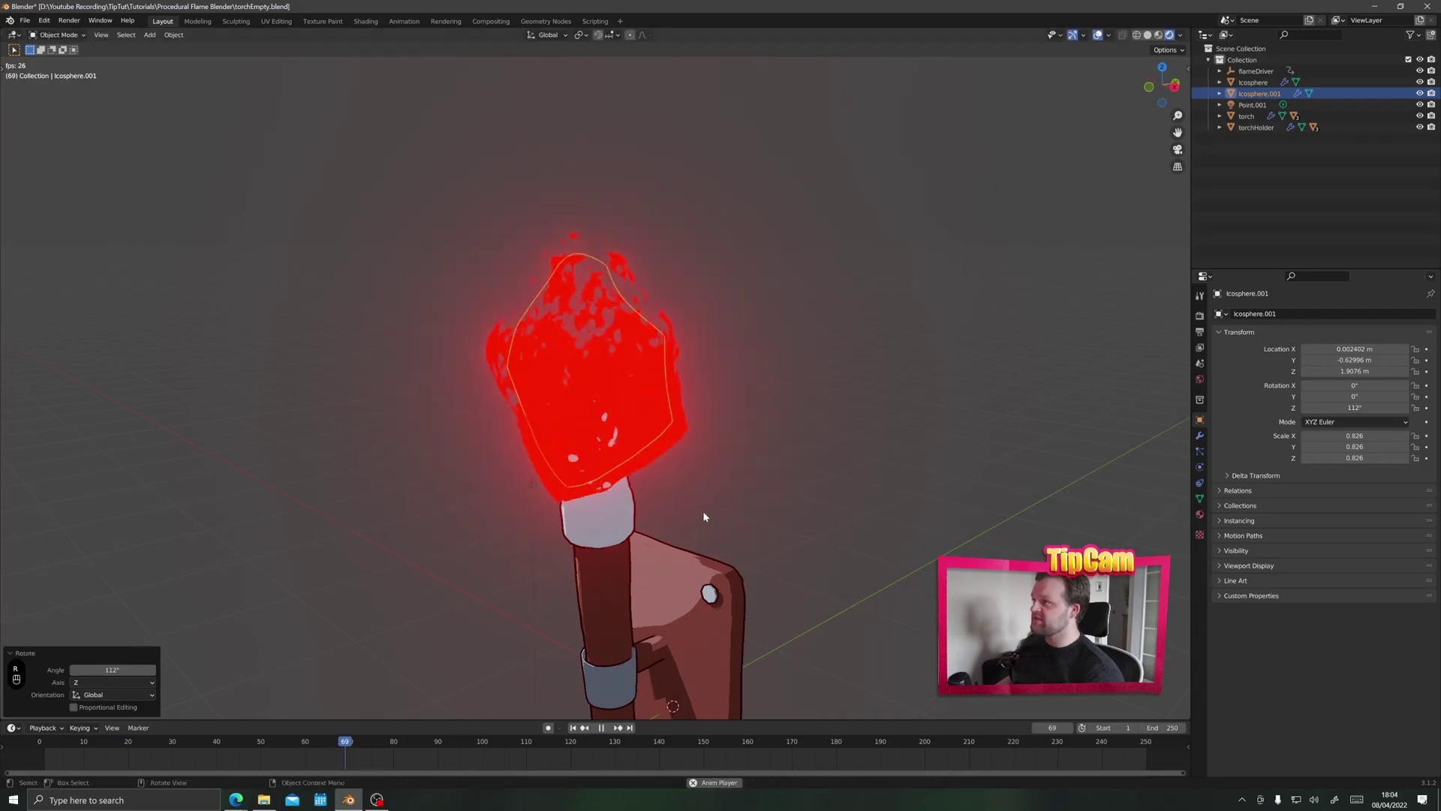
# Step: Give the duplicate its own copy of the FlameRed material, named FlameOrange, with an orange emission color
pyautogui.click(366, 21)
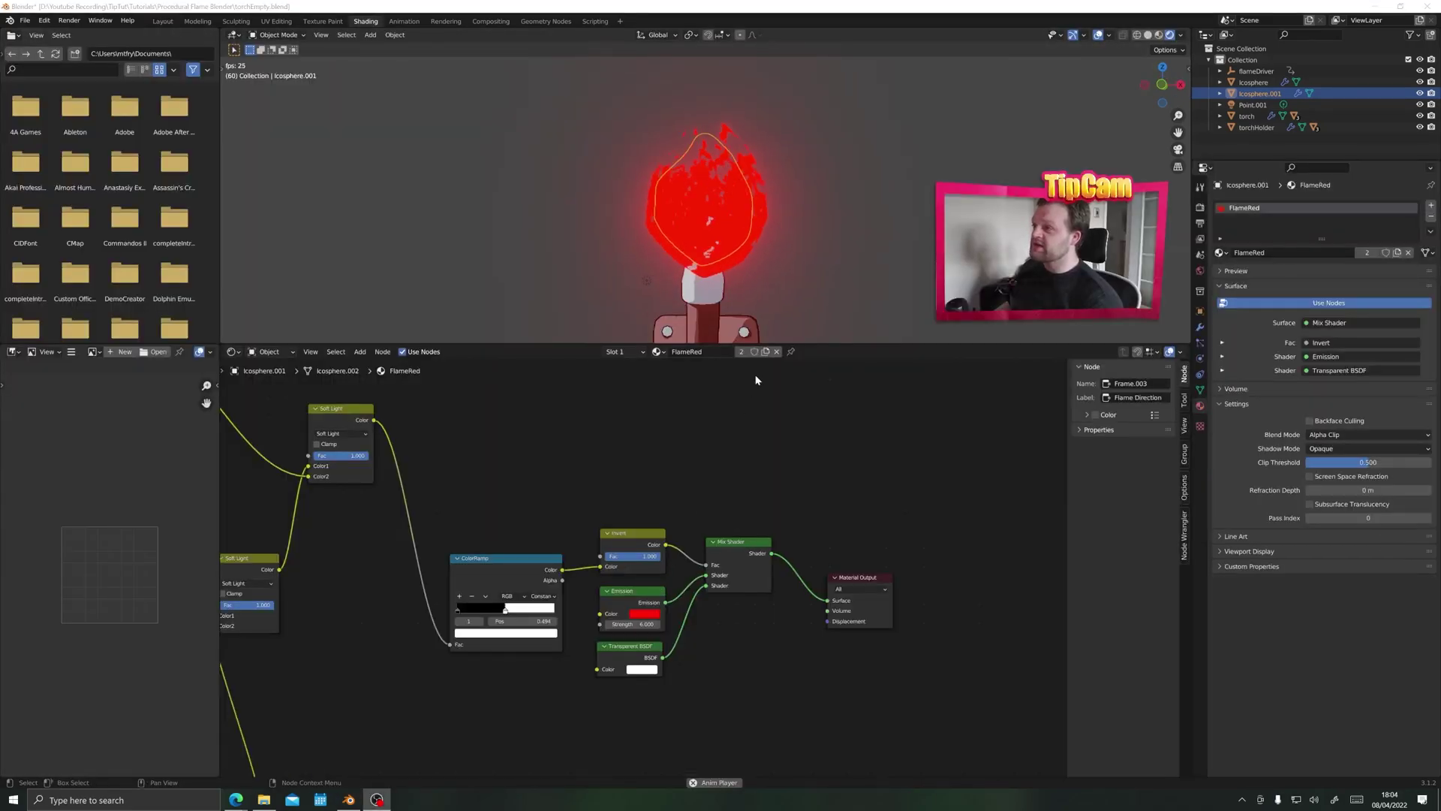
pyautogui.click(765, 351)
pyautogui.doubleClick(716, 351)
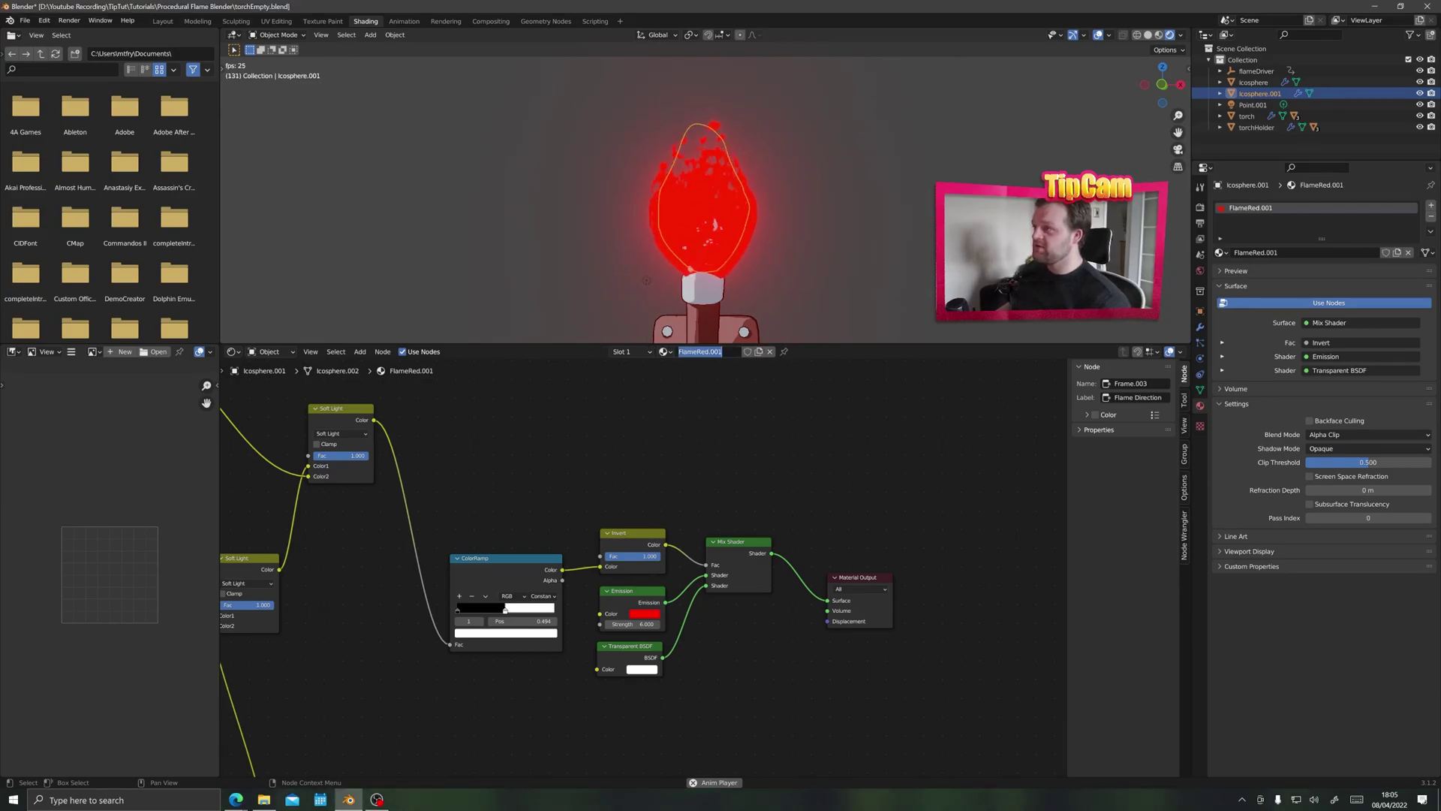
pyautogui.write('FlameOrang')
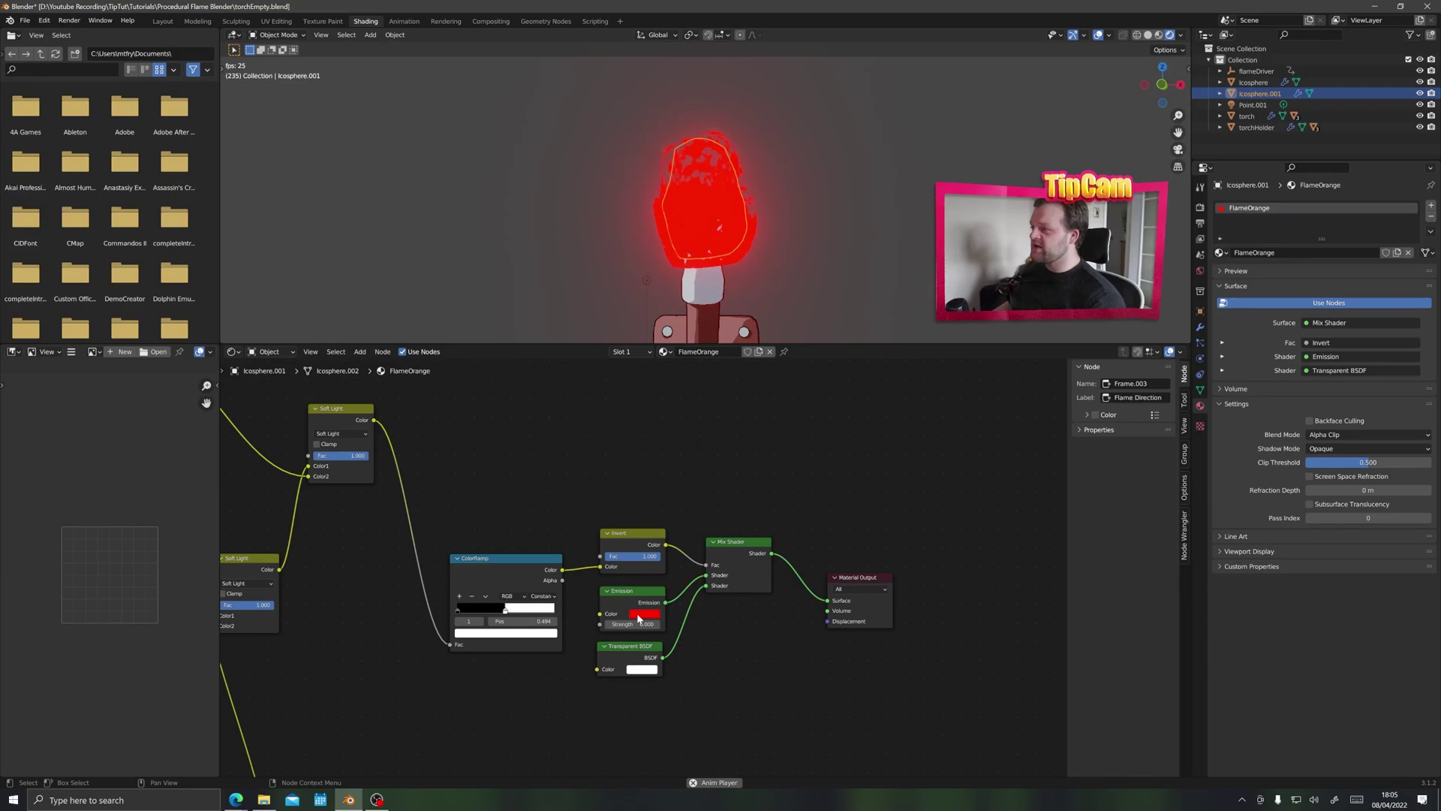
pyautogui.click(639, 616)
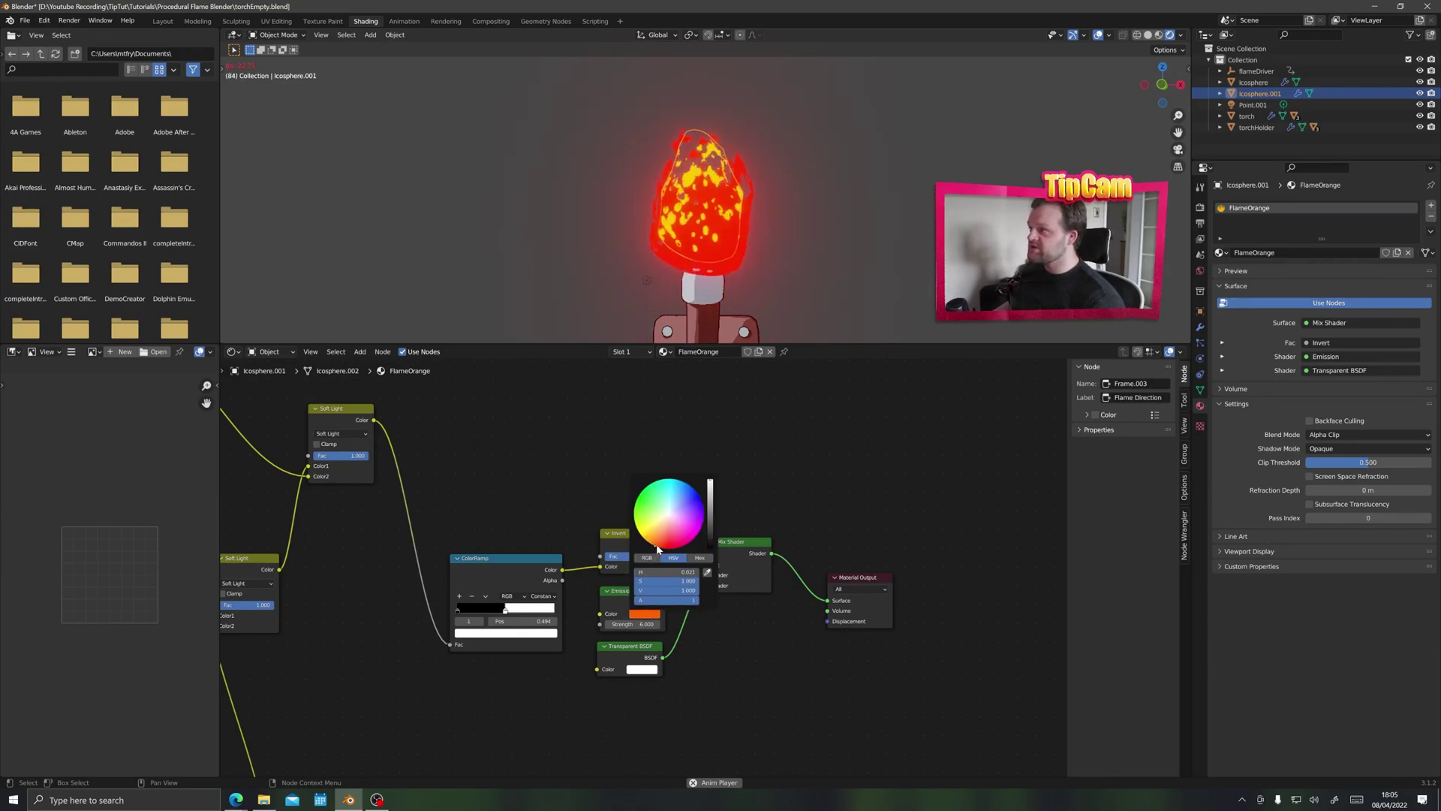
# Step: Set the Main Flame Details Voronoi scale in FlameOrange to 7 and the final ColorRamp's white stop to about 0.47
pyautogui.scroll(-6, 510, 583)
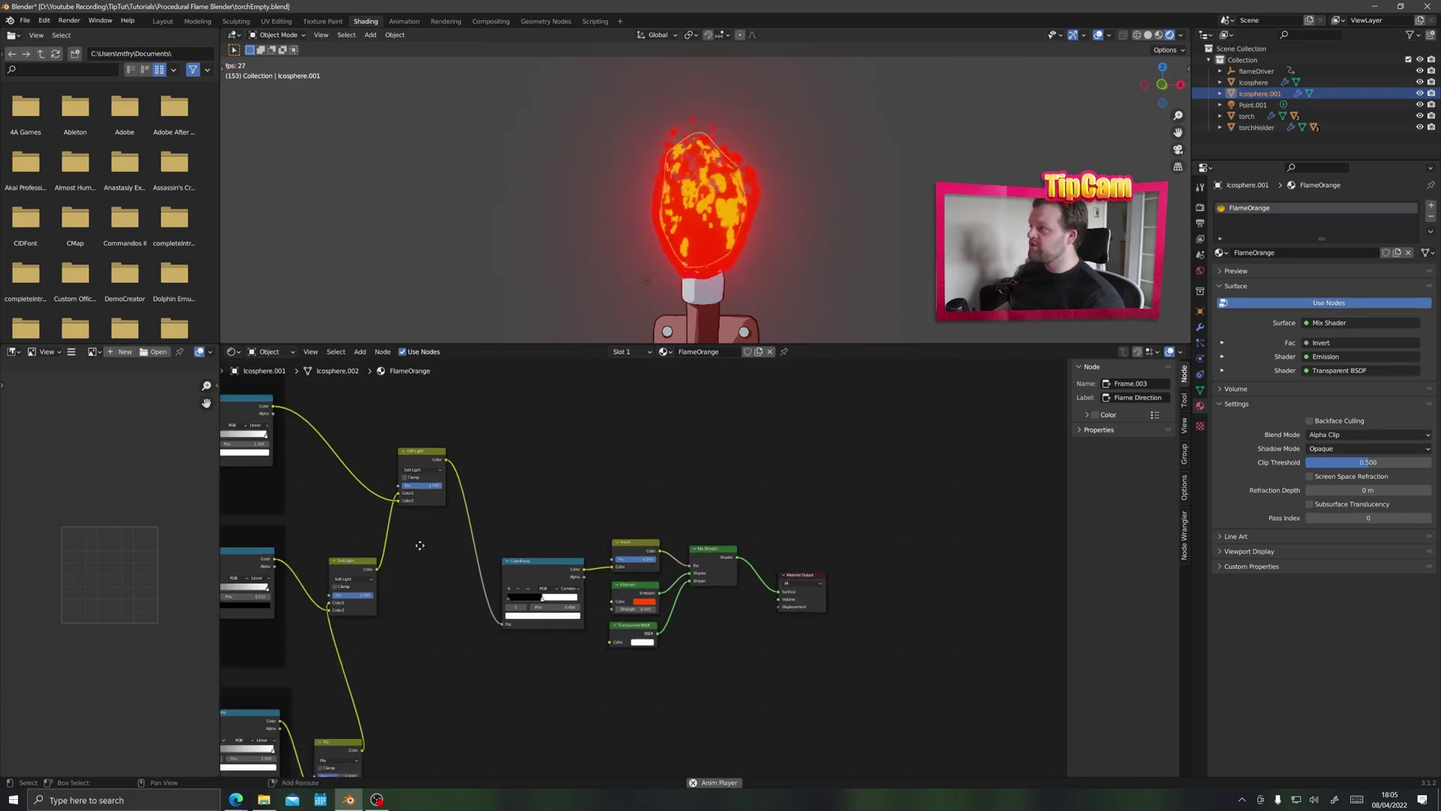
pyautogui.moveTo(509, 582); pyautogui.dragTo(593, 530, button='middle')
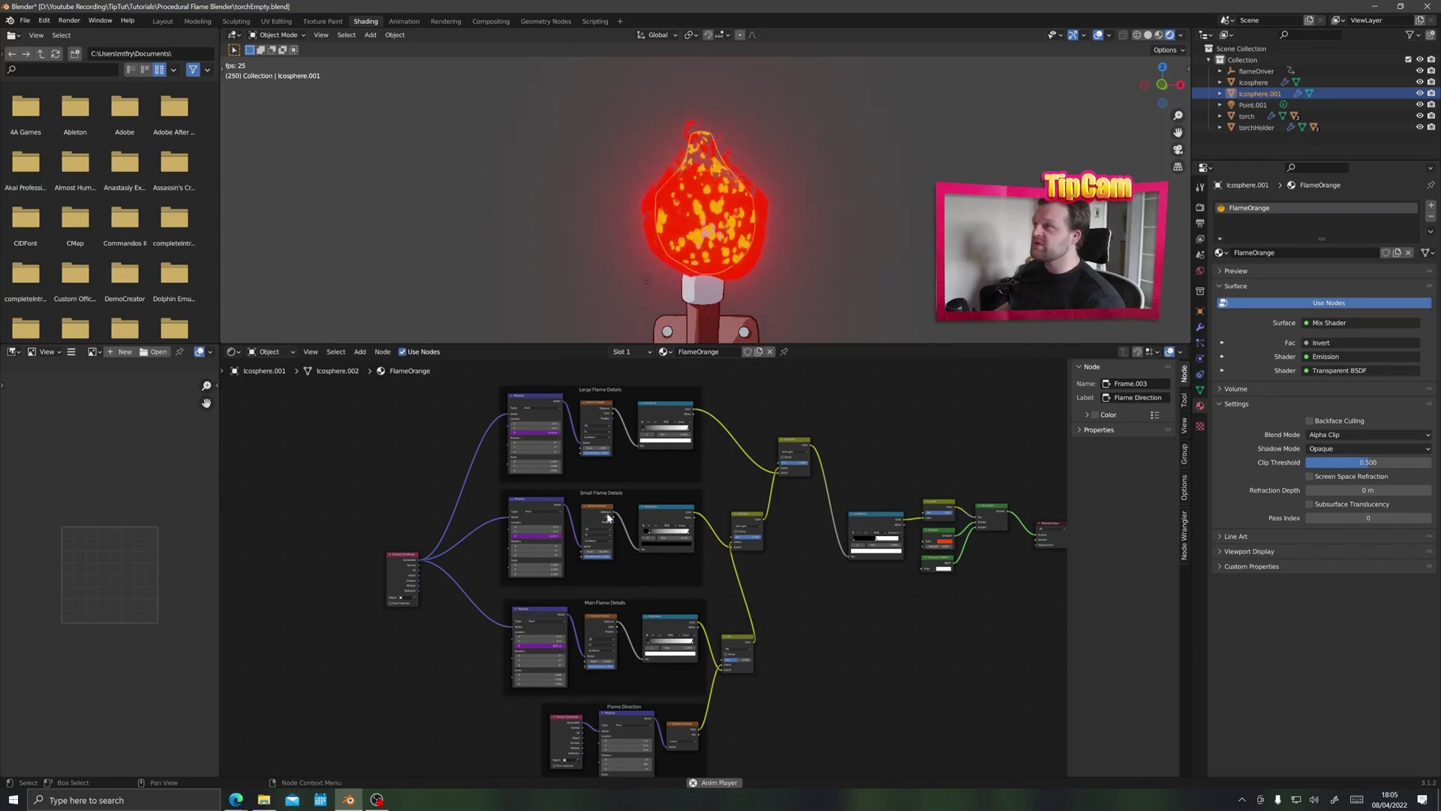
pyautogui.scroll(9, 616, 534)
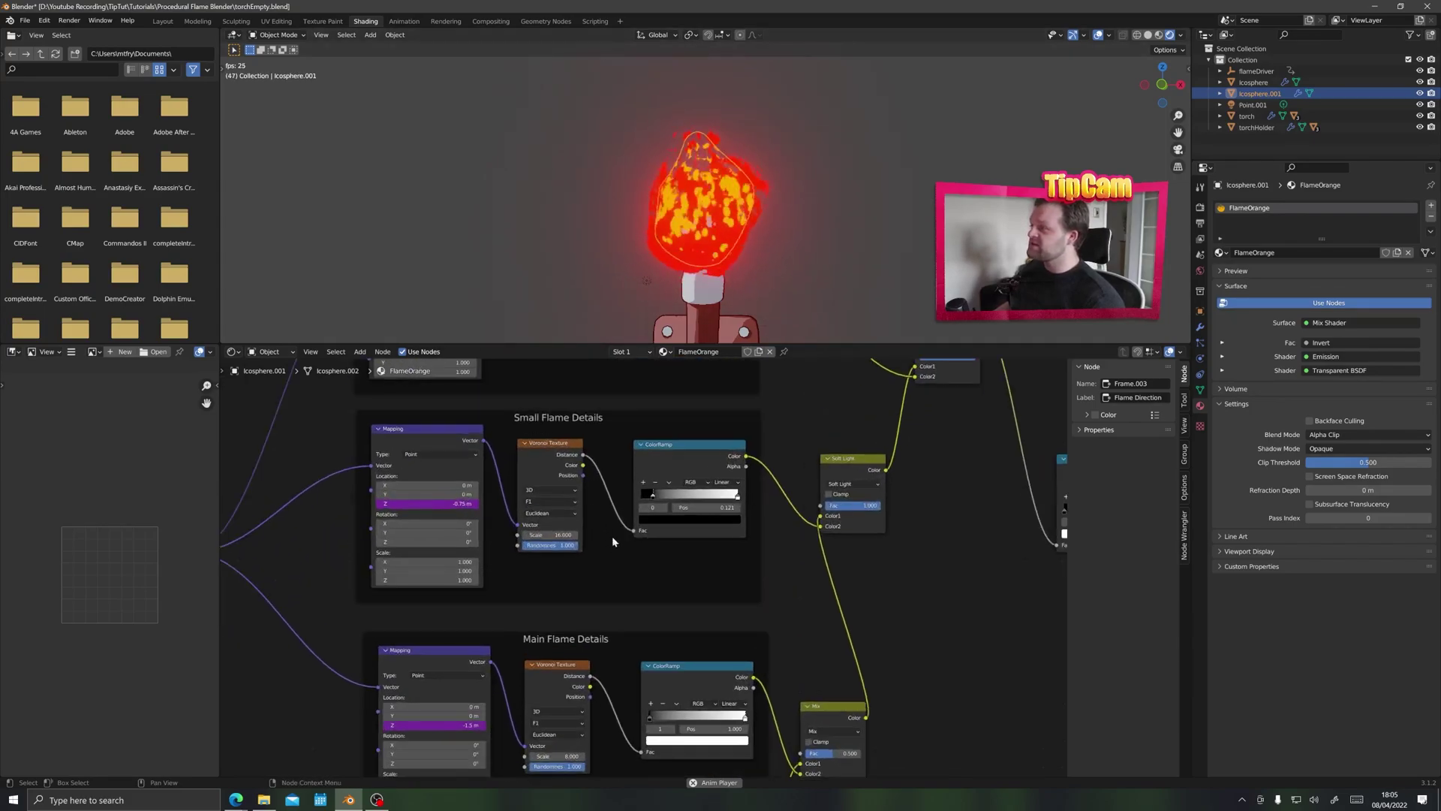
pyautogui.keyDown('shift'); pyautogui.moveTo(547, 362); pyautogui.dragTo(599, 583, button='middle'); pyautogui.keyUp('shift')
pyautogui.scroll(1, 604, 581)
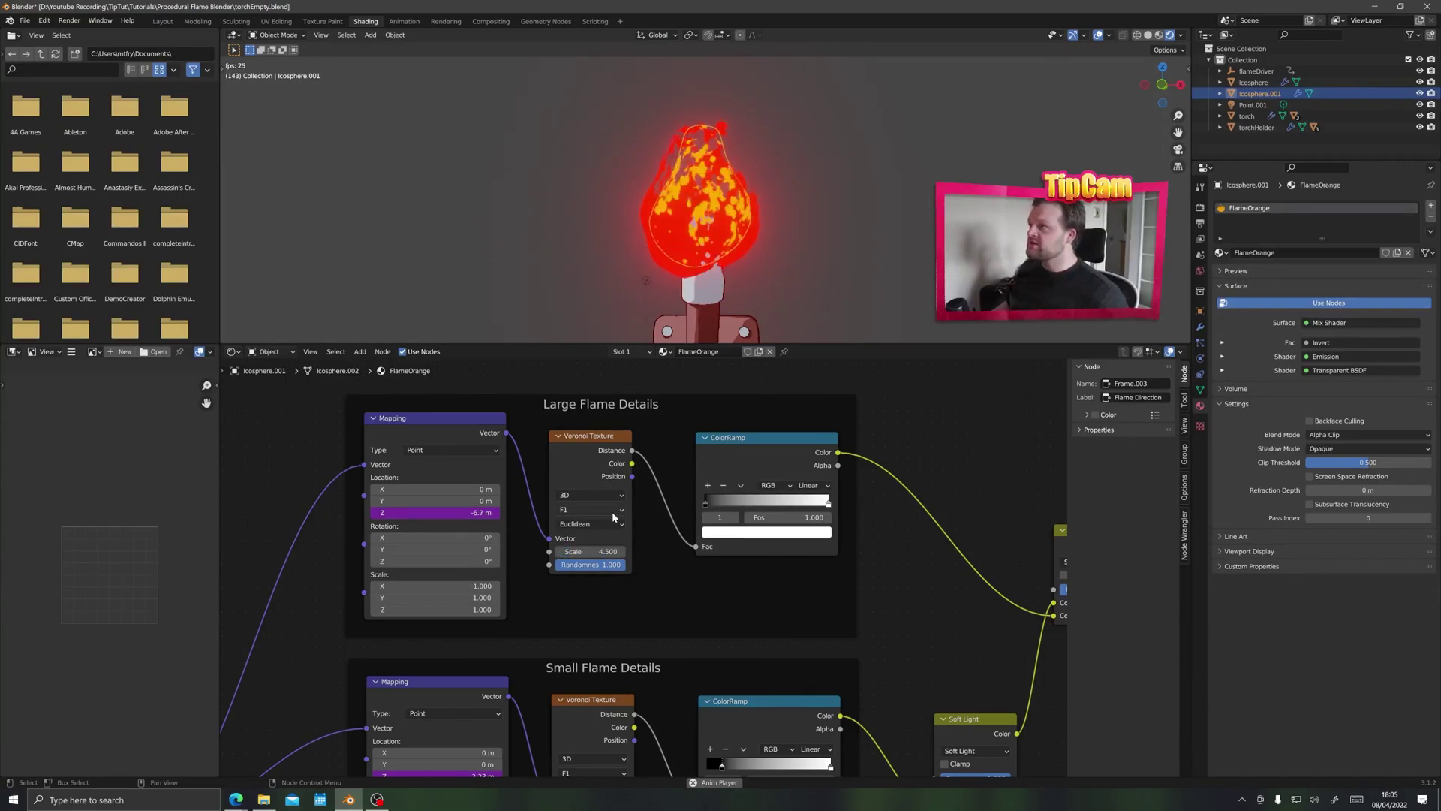
pyautogui.moveTo(547, 648); pyautogui.dragTo(570, 506, button='middle')
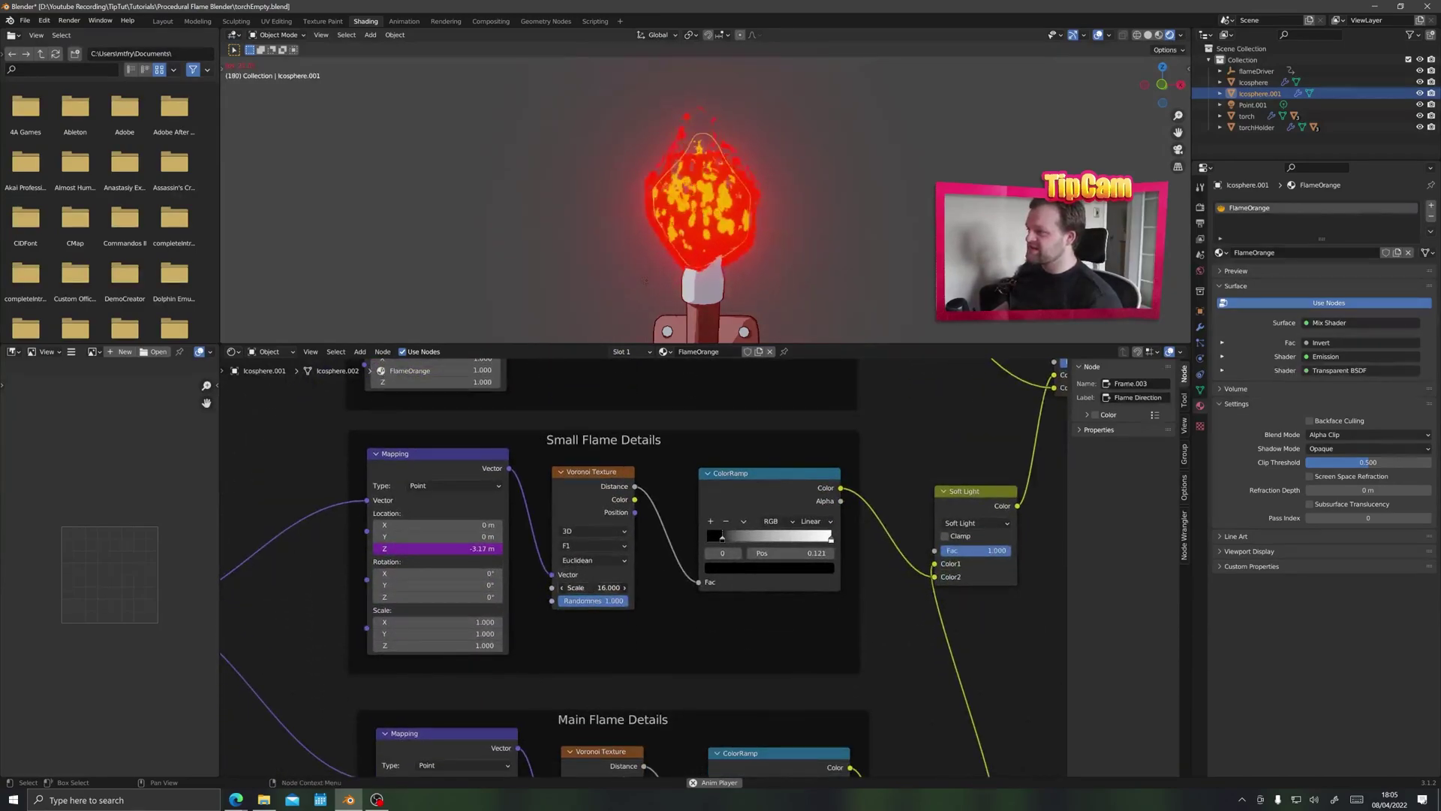
pyautogui.press('Return')
pyautogui.keyDown('shift'); pyautogui.moveTo(560, 649); pyautogui.dragTo(537, 395, button='middle'); pyautogui.keyUp('shift')
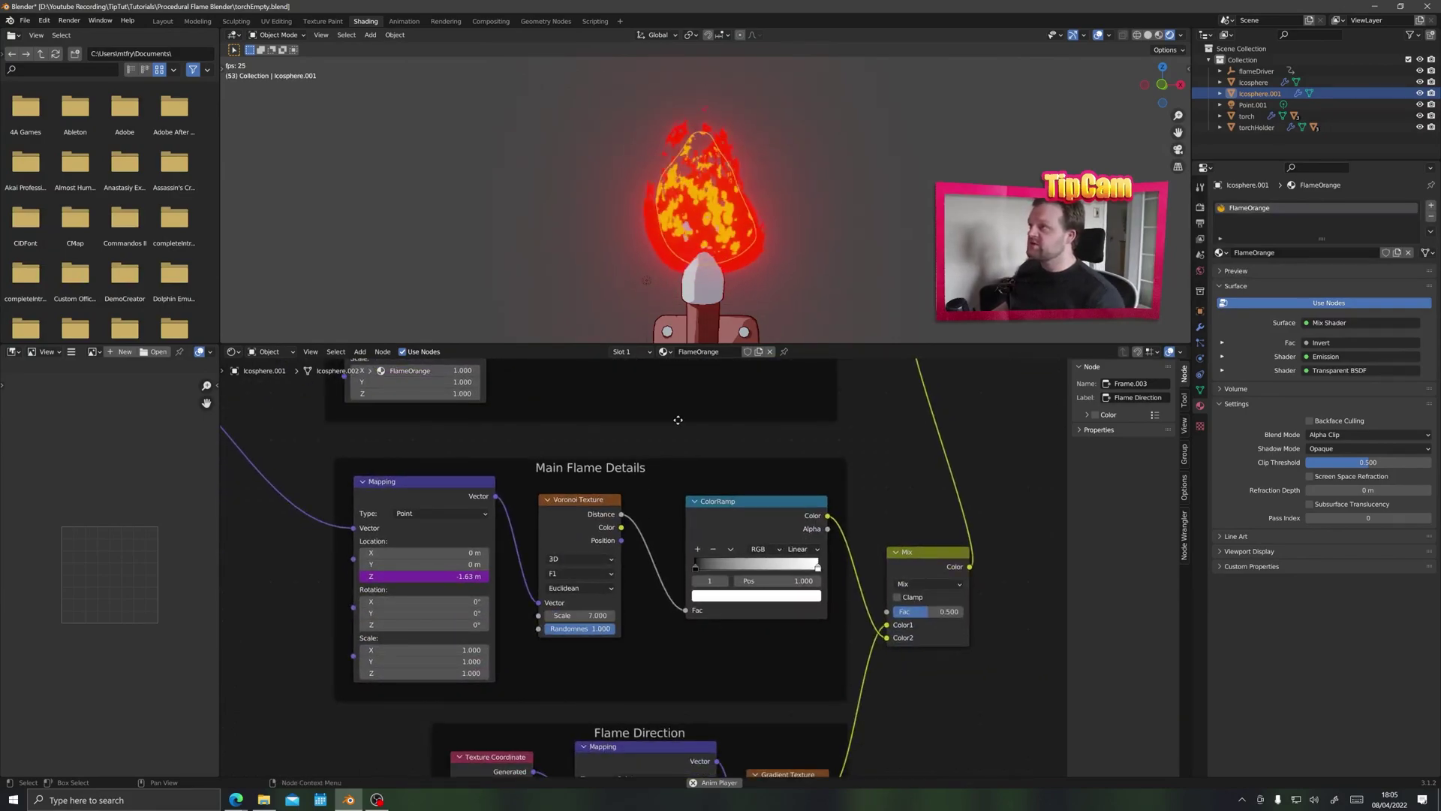
pyautogui.scroll(-4, 575, 565)
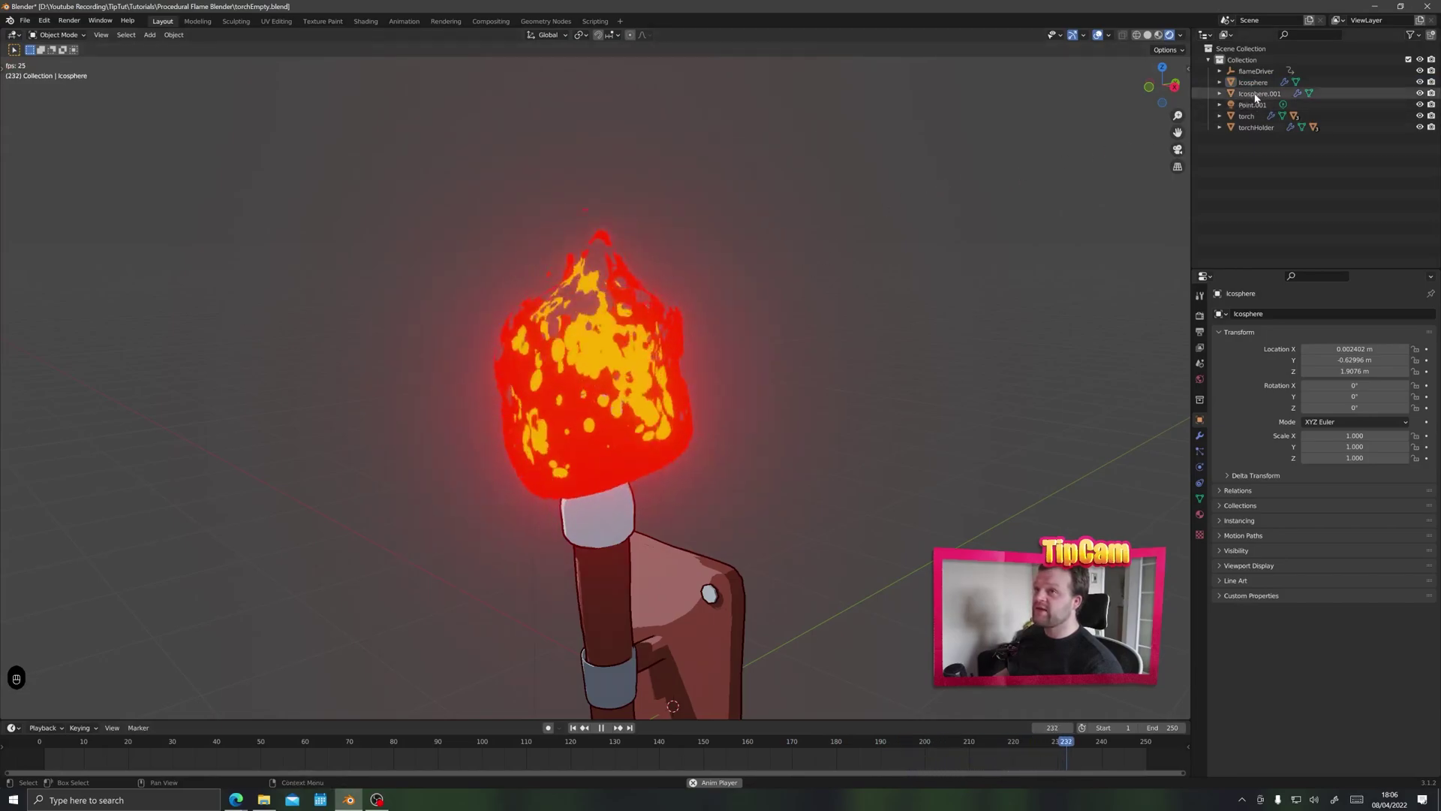
# Step: Scale the original red ico sphere down to about 0.80 and rename it flameRed
pyautogui.click(511, 474)
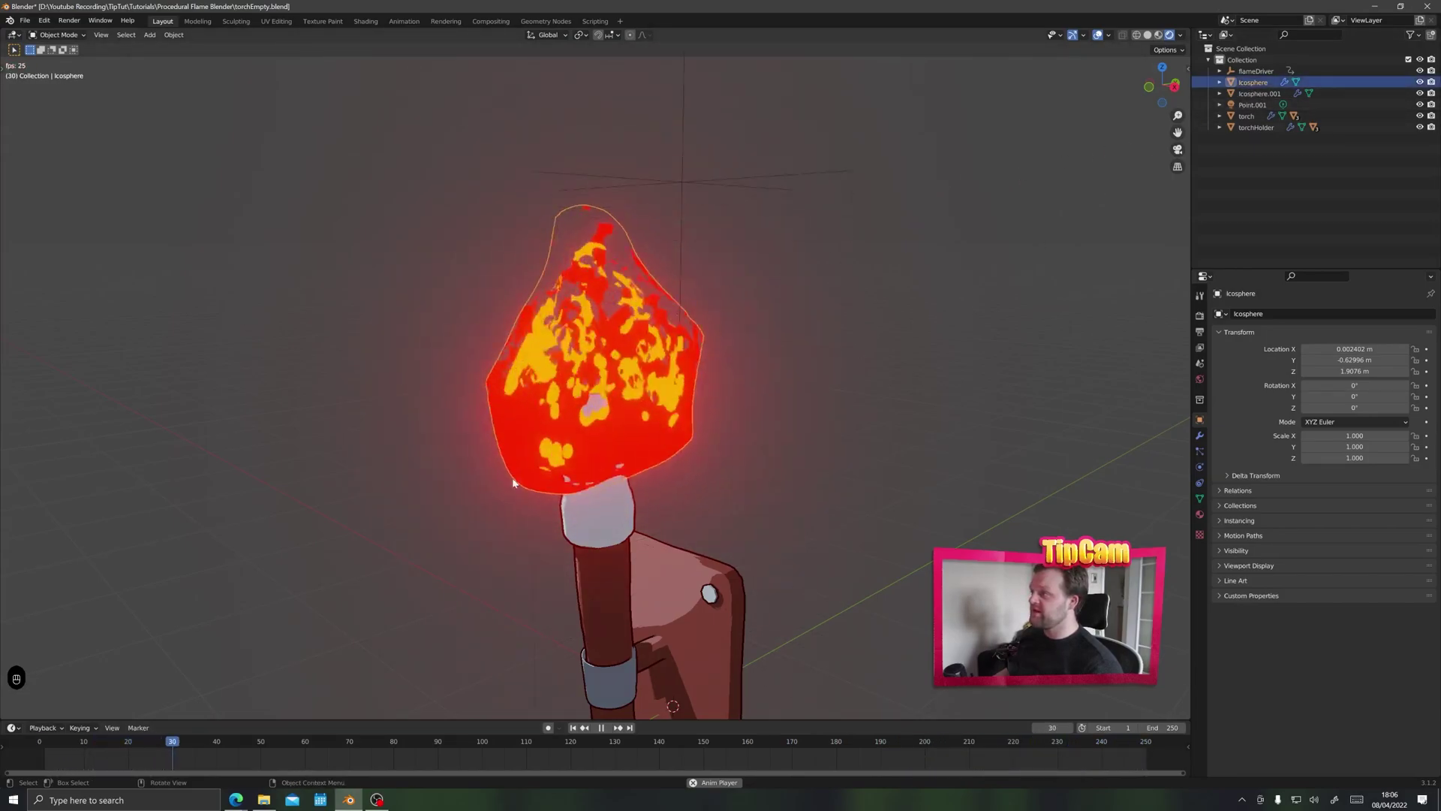
pyautogui.press('s')
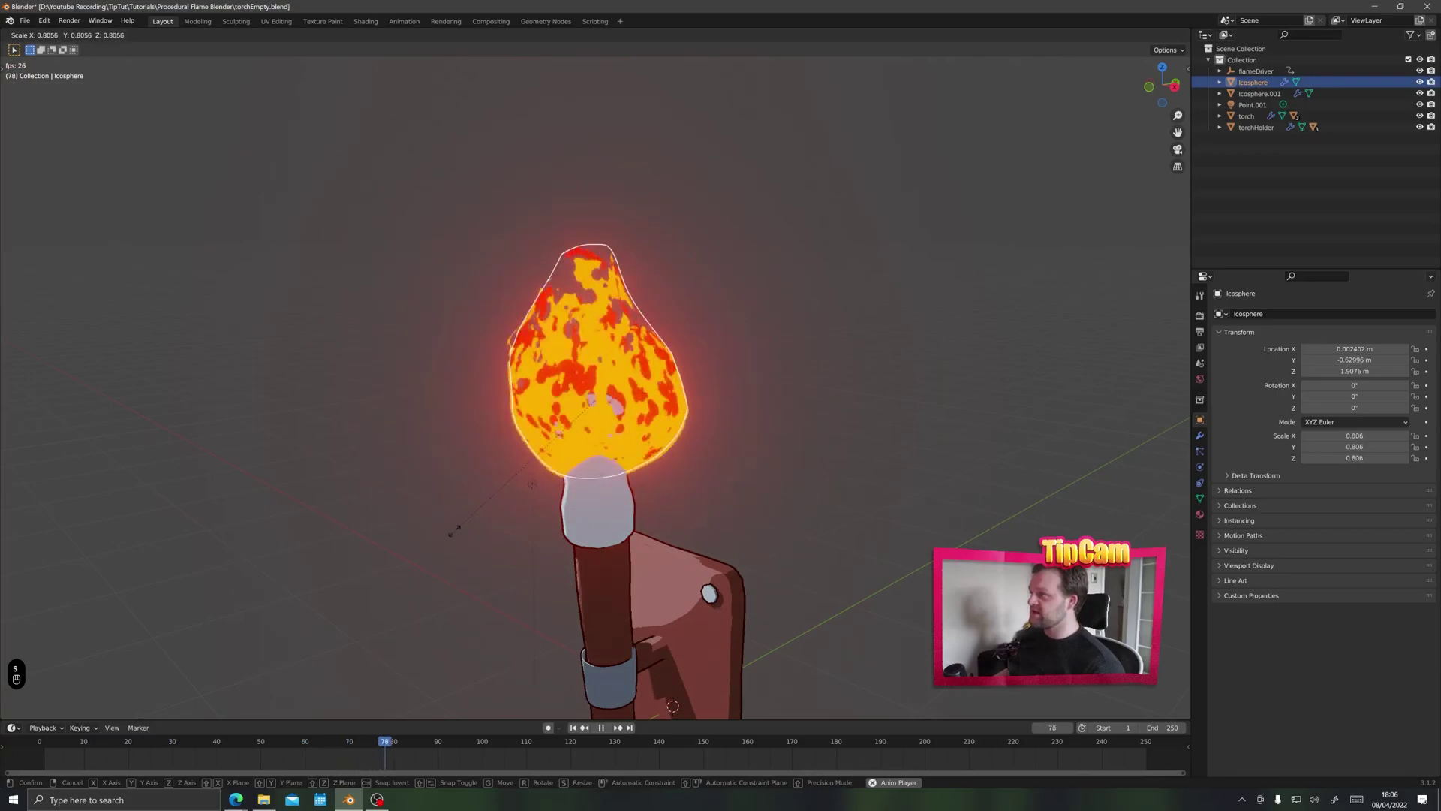
pyautogui.click(456, 535)
pyautogui.doubleClick(1252, 82)
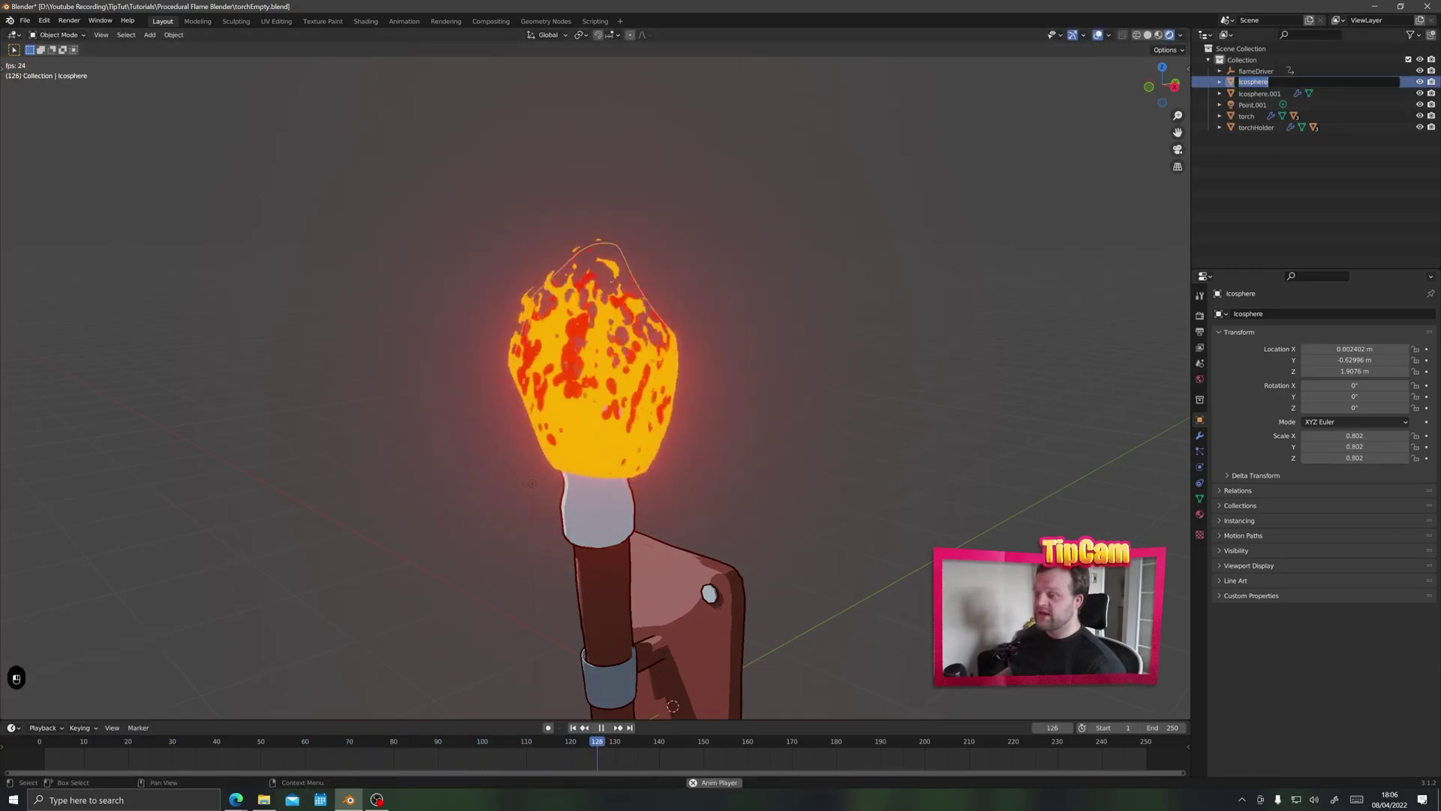
# Step: Rename the duplicated ico sphere flameOrange and scale it up to about 0.99
pyautogui.click(1258, 94)
pyautogui.doubleClick(1258, 94)
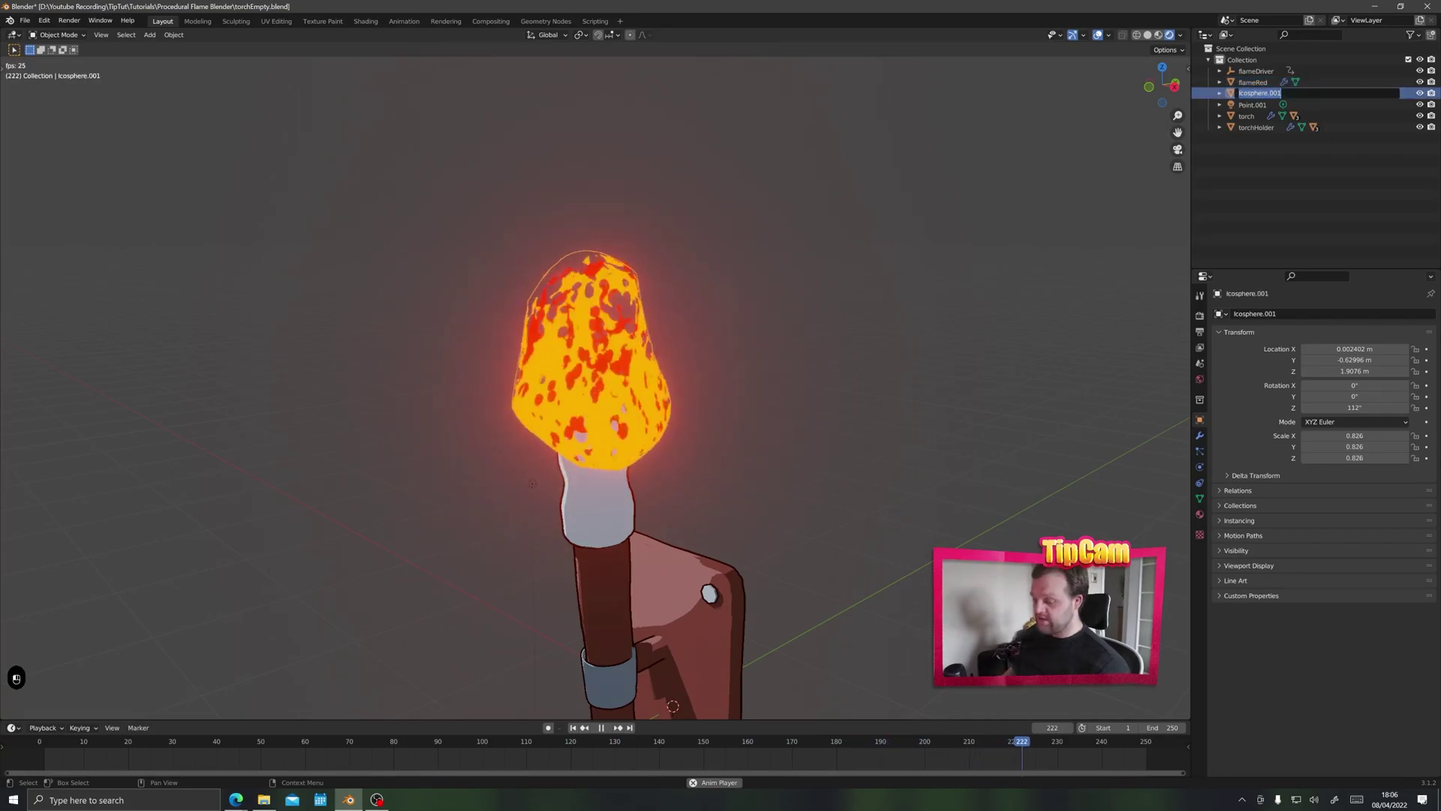
pyautogui.write('flameOrange')
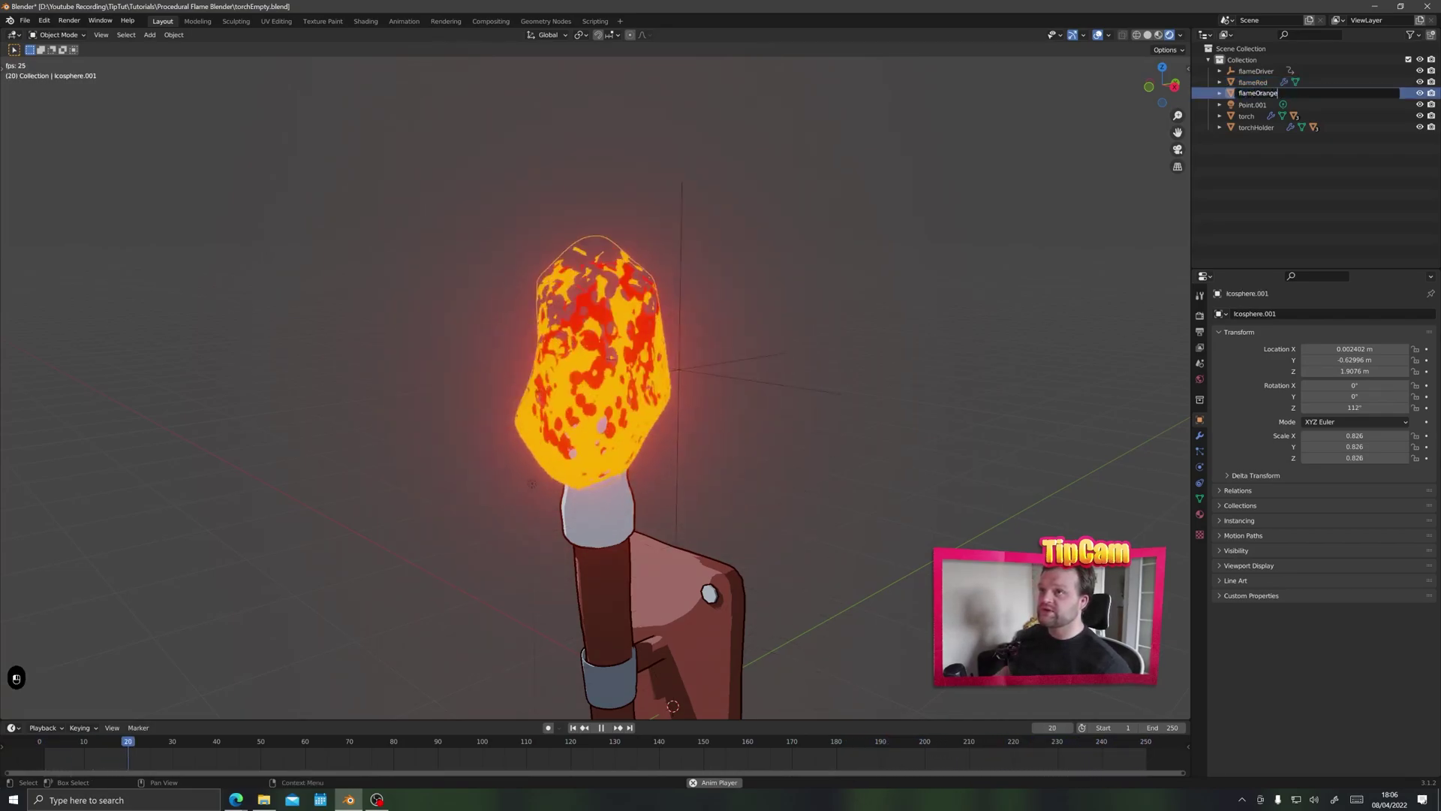
pyautogui.press('Return')
pyautogui.press('s')
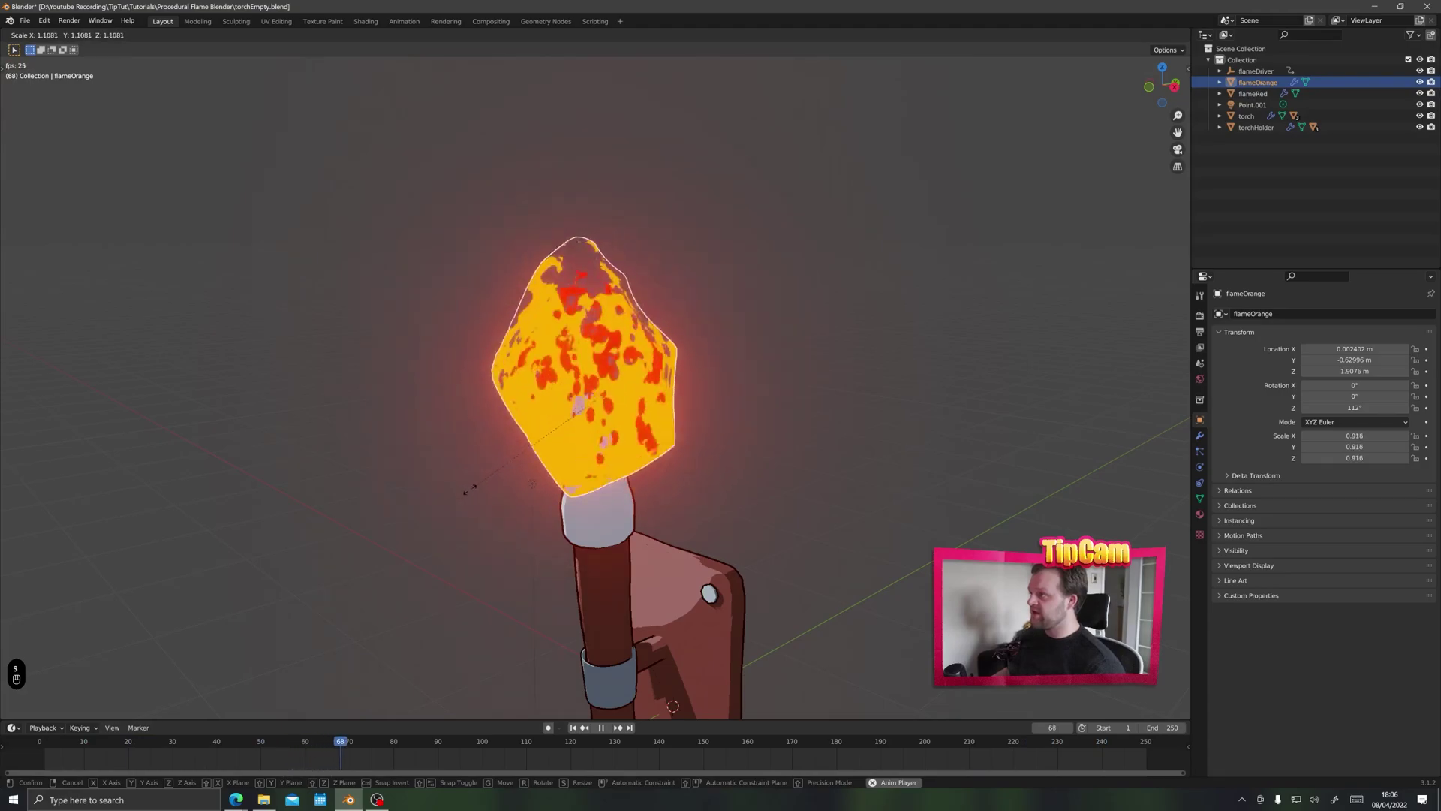
pyautogui.click(460, 496)
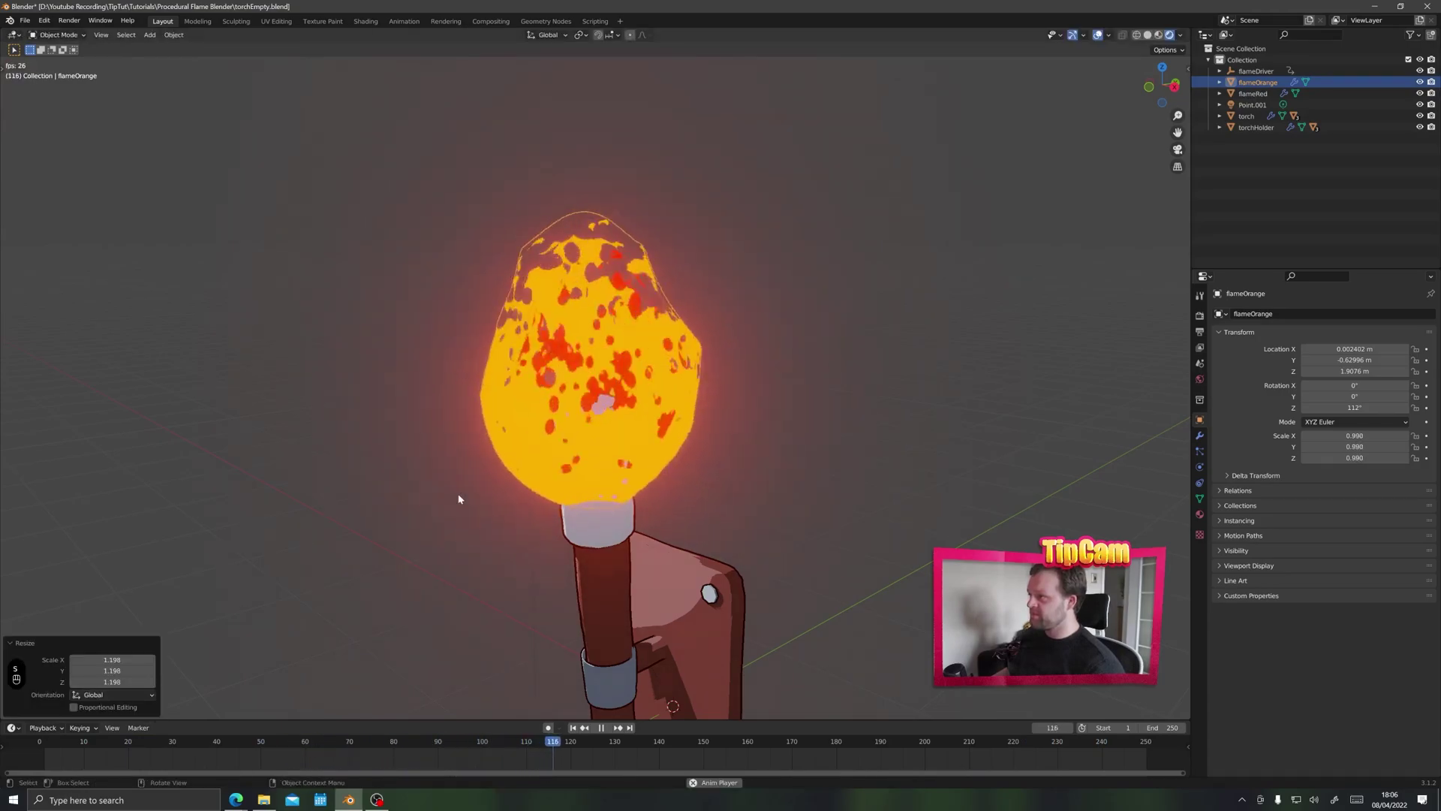
# Step: Duplicate flameOrange in place, scale the copy to about 1.13 and rotate it to about 158° around Z
pyautogui.hotkey('shift', 'd')
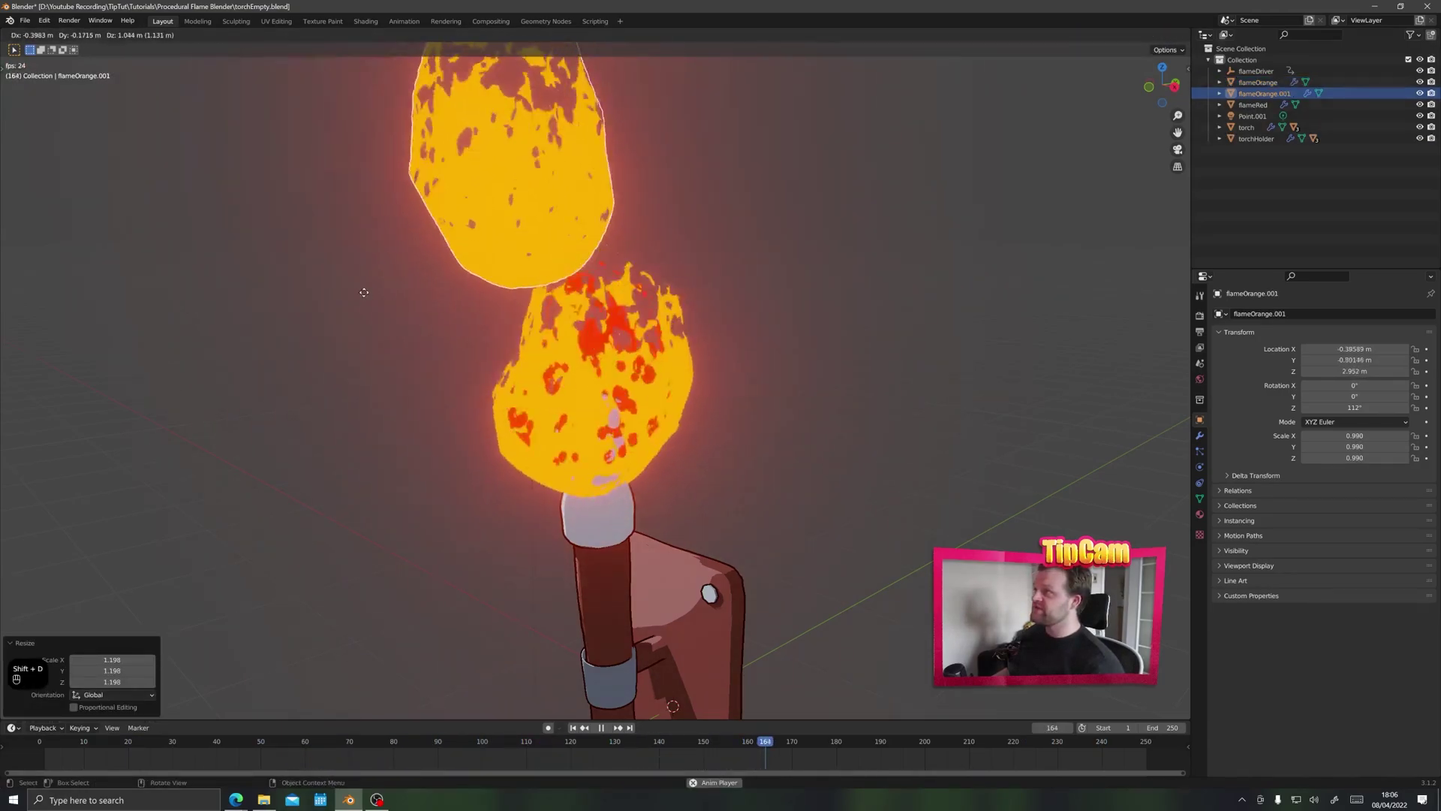
pyautogui.rightClick(403, 375)
pyautogui.press('s')
pyautogui.click(453, 540)
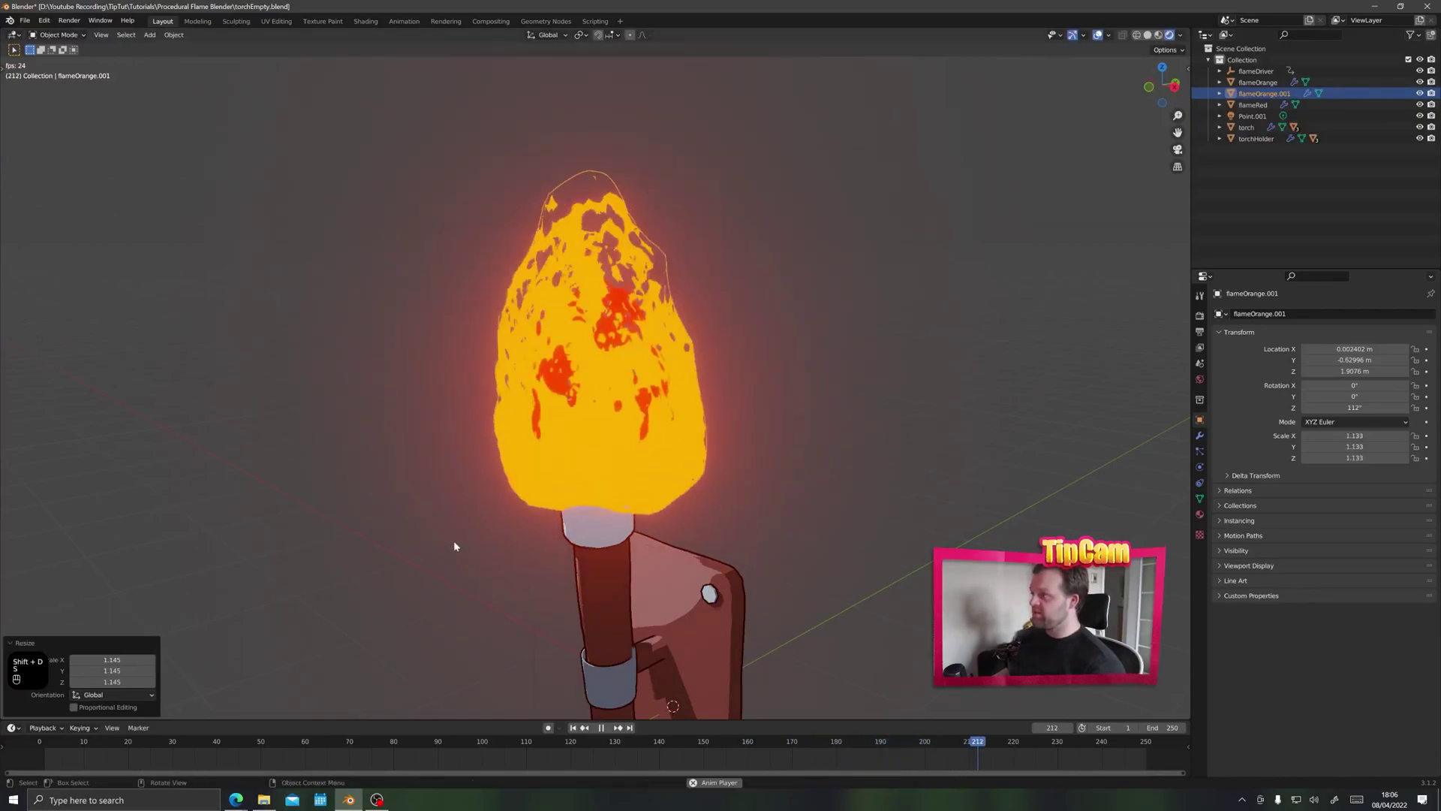
pyautogui.press('r')
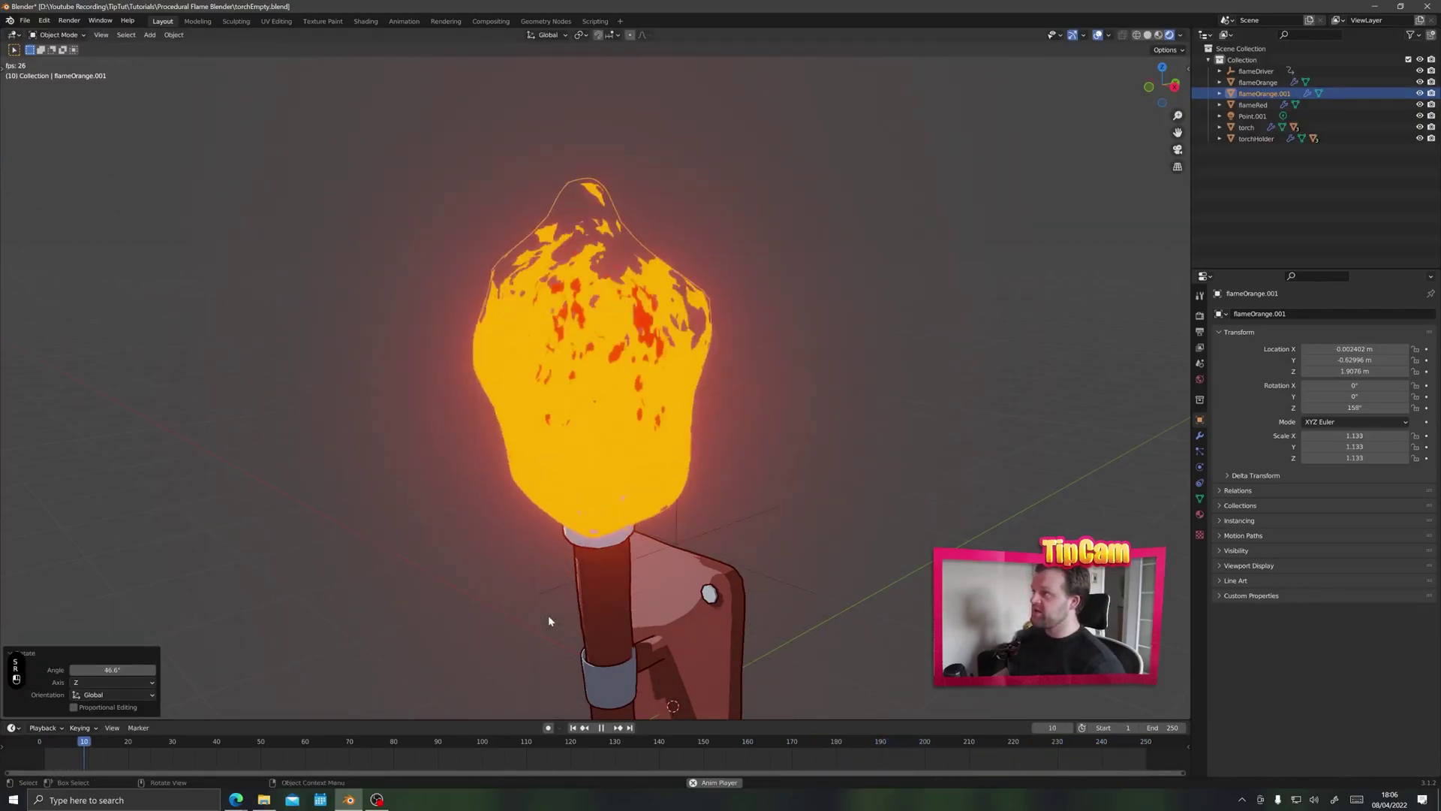
pyautogui.click(552, 611)
# Step: Rename the new duplicate flameYellow and give it its own copy of the FlameOrange material
pyautogui.doubleClick(1261, 93)
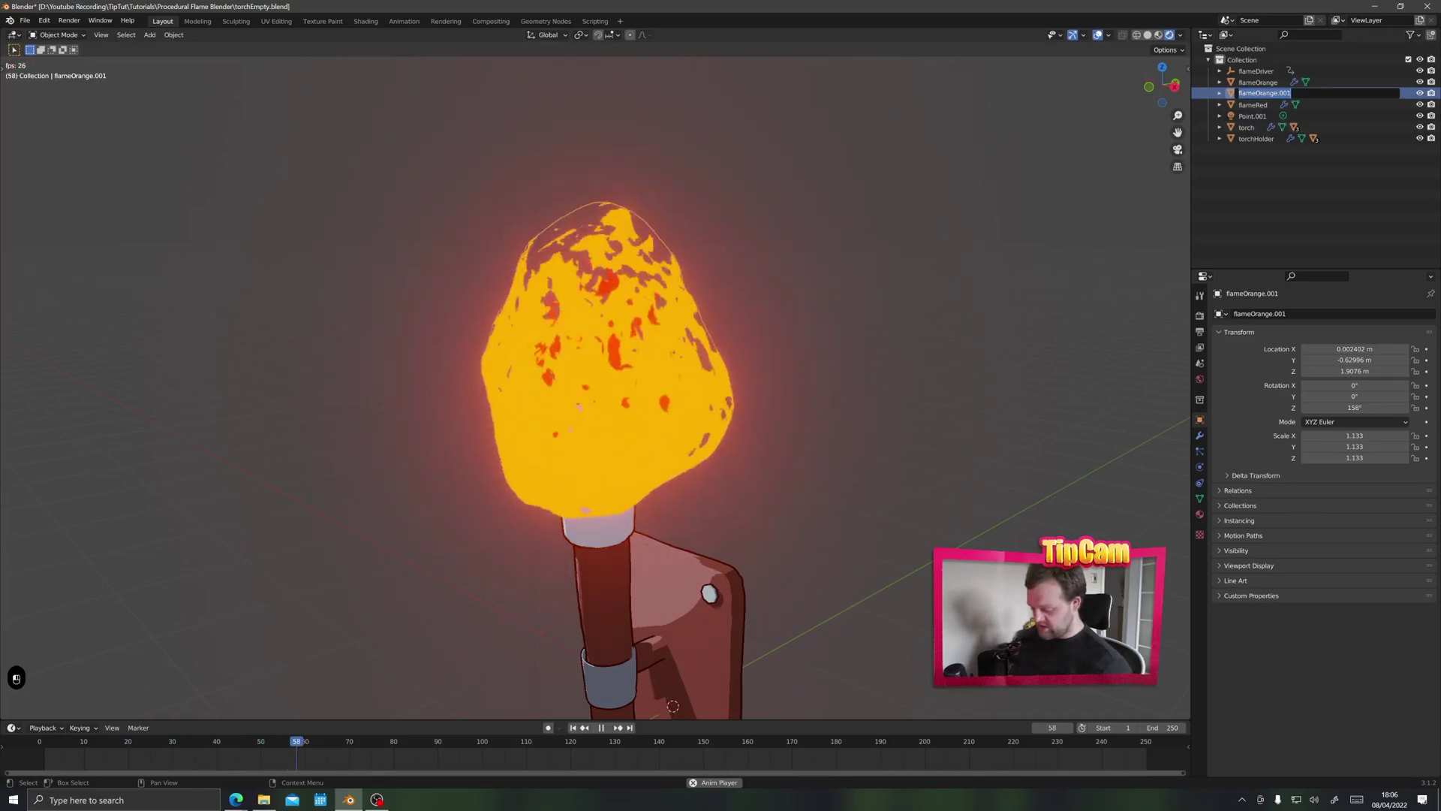
pyautogui.write('flameYellow')
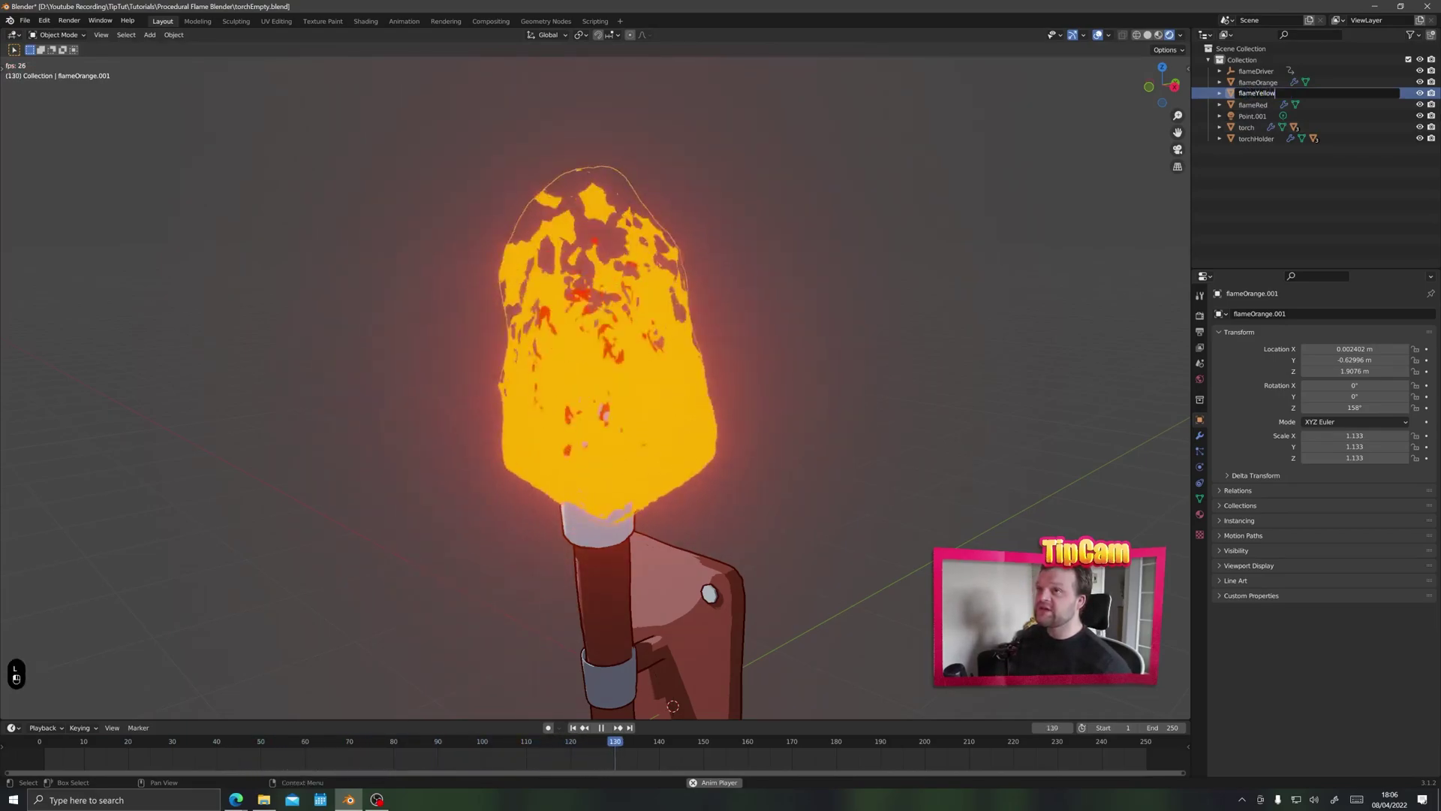
pyautogui.press('Return')
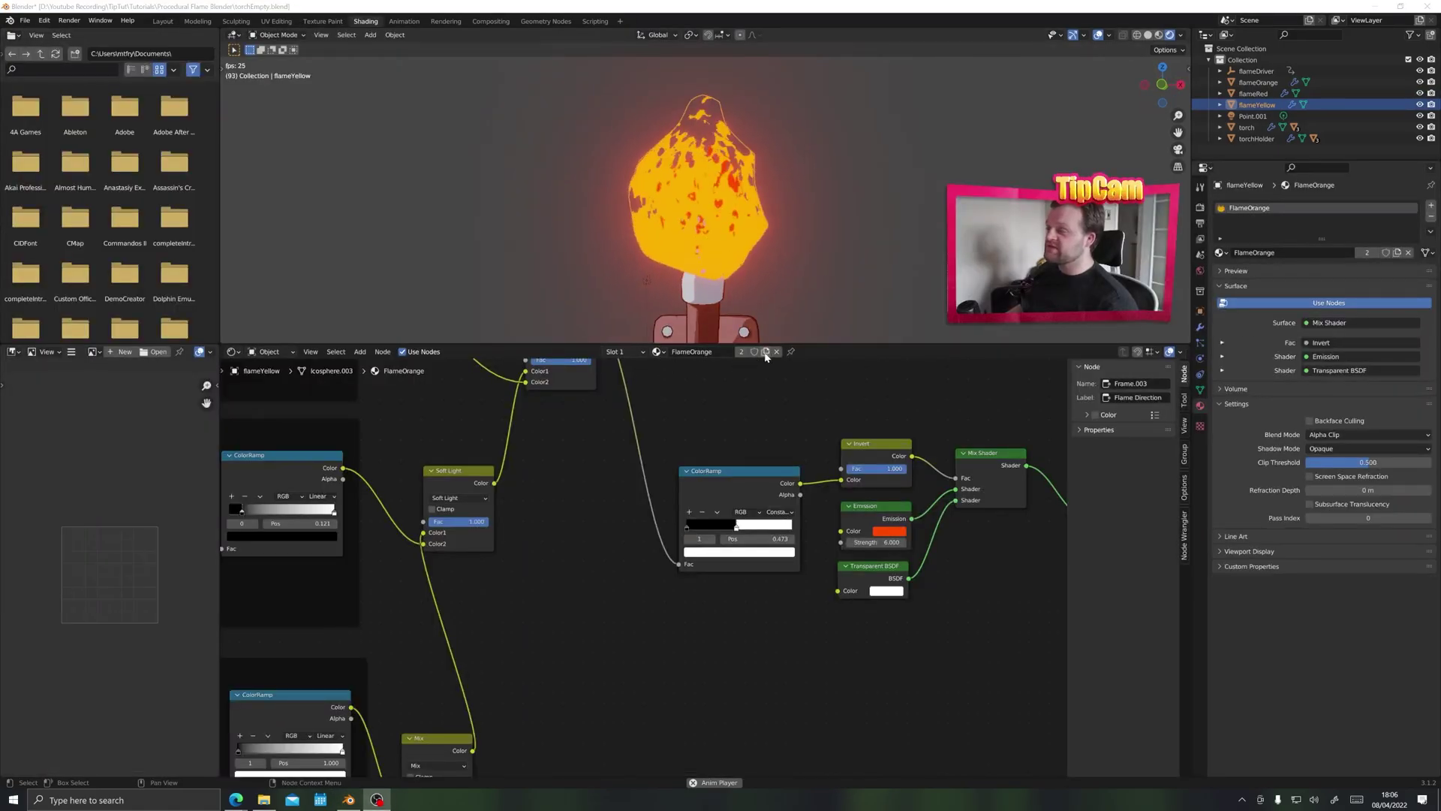
pyautogui.click(766, 353)
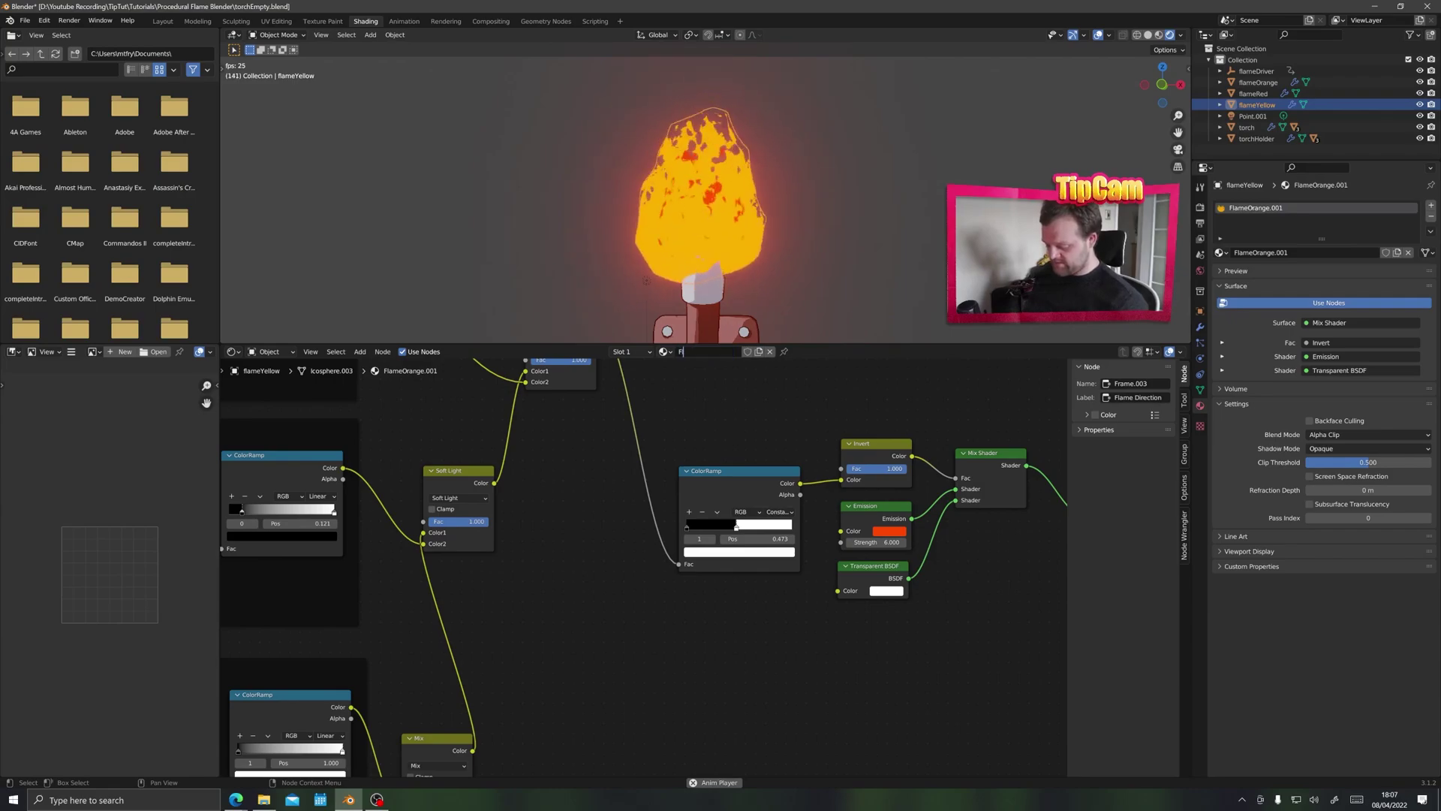
# Step: Name the material FlameYellow, change its emission to a yellow-orange hue and move the final ColorRamp's white stop to about 0.64
pyautogui.write('ameYellow')
pyautogui.press('Return')
pyautogui.click(890, 531)
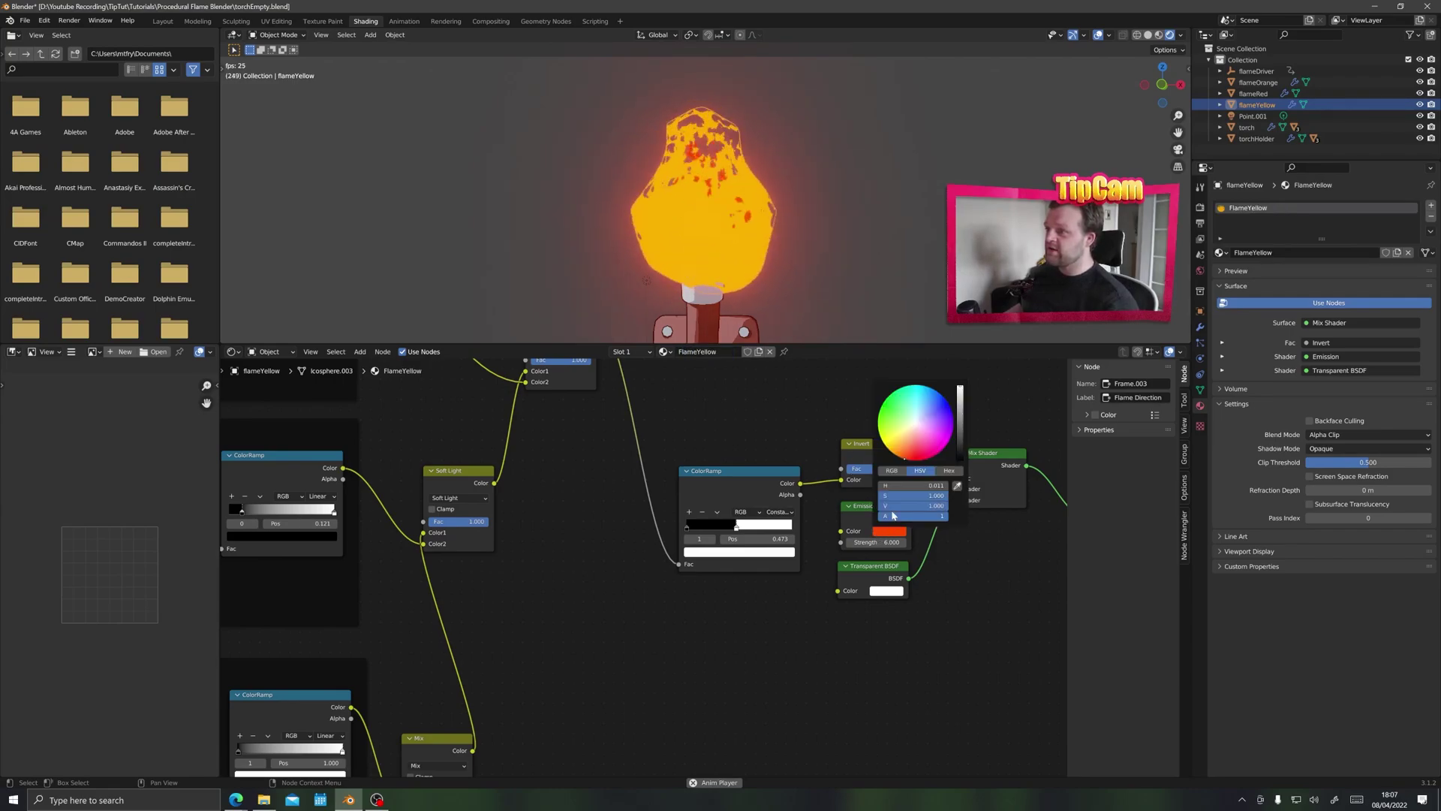
pyautogui.click(897, 454)
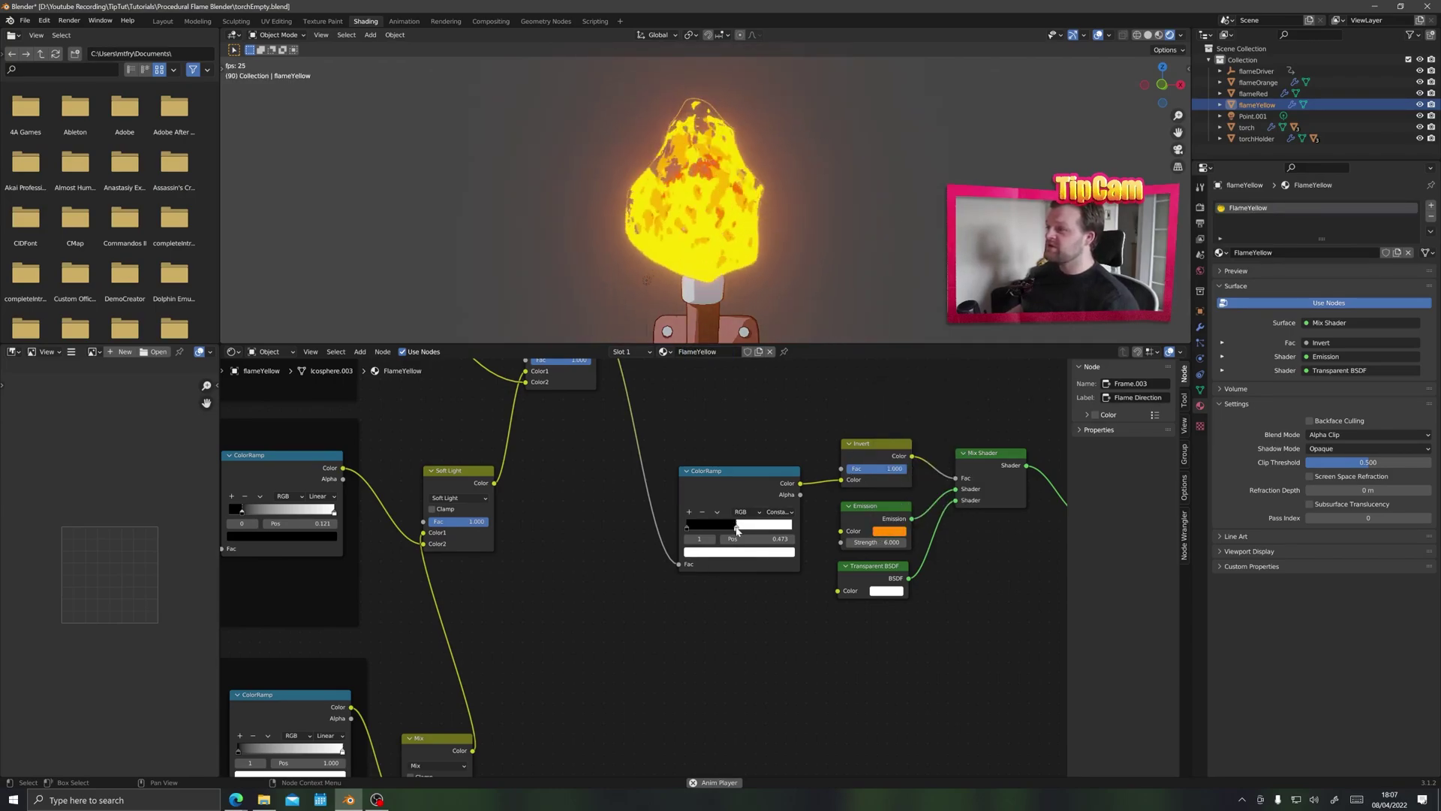
pyautogui.moveTo(736, 530); pyautogui.dragTo(733, 533)
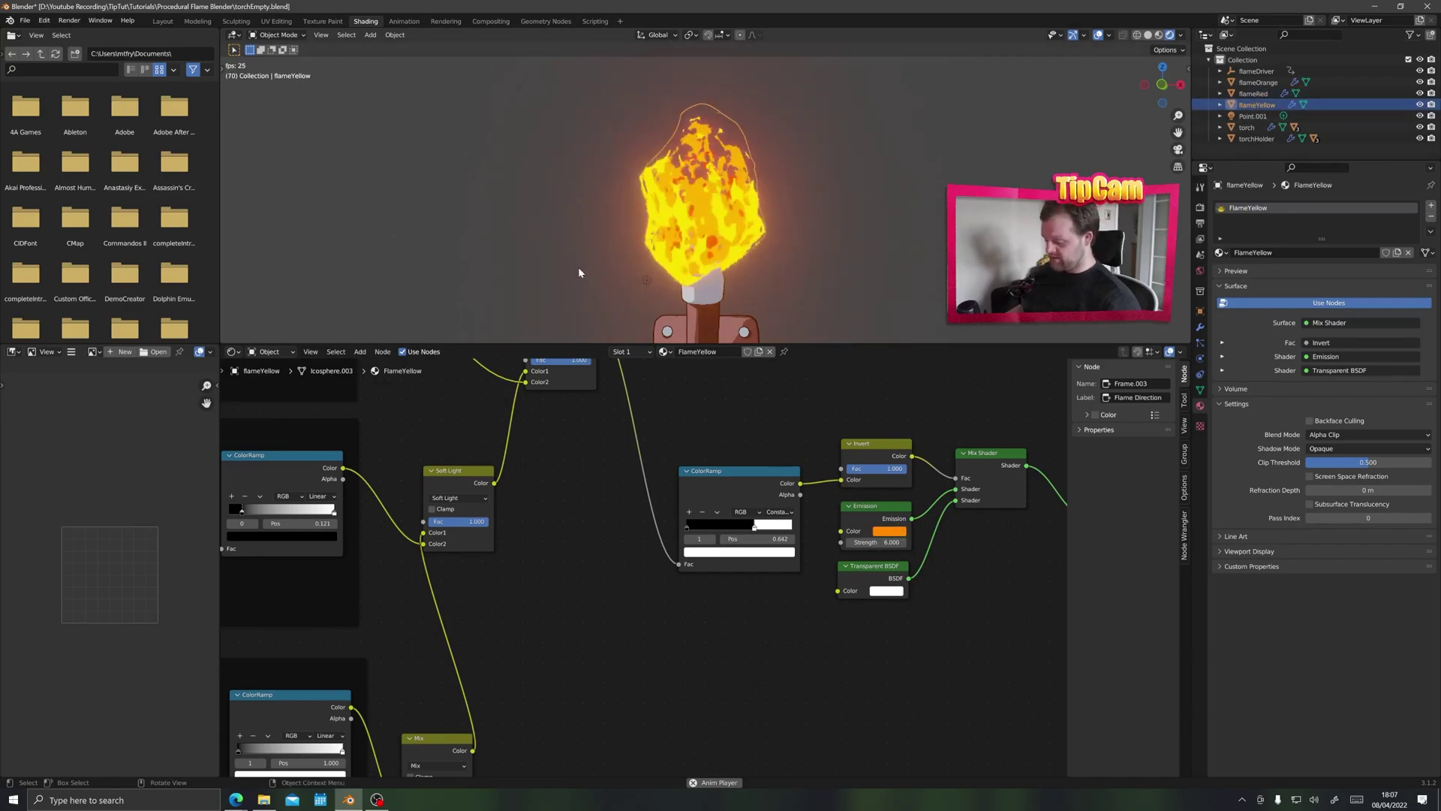
# Step: Duplicate flameYellow in place and scale the copy up to about 1.25
pyautogui.hotkey('shift', 'd')
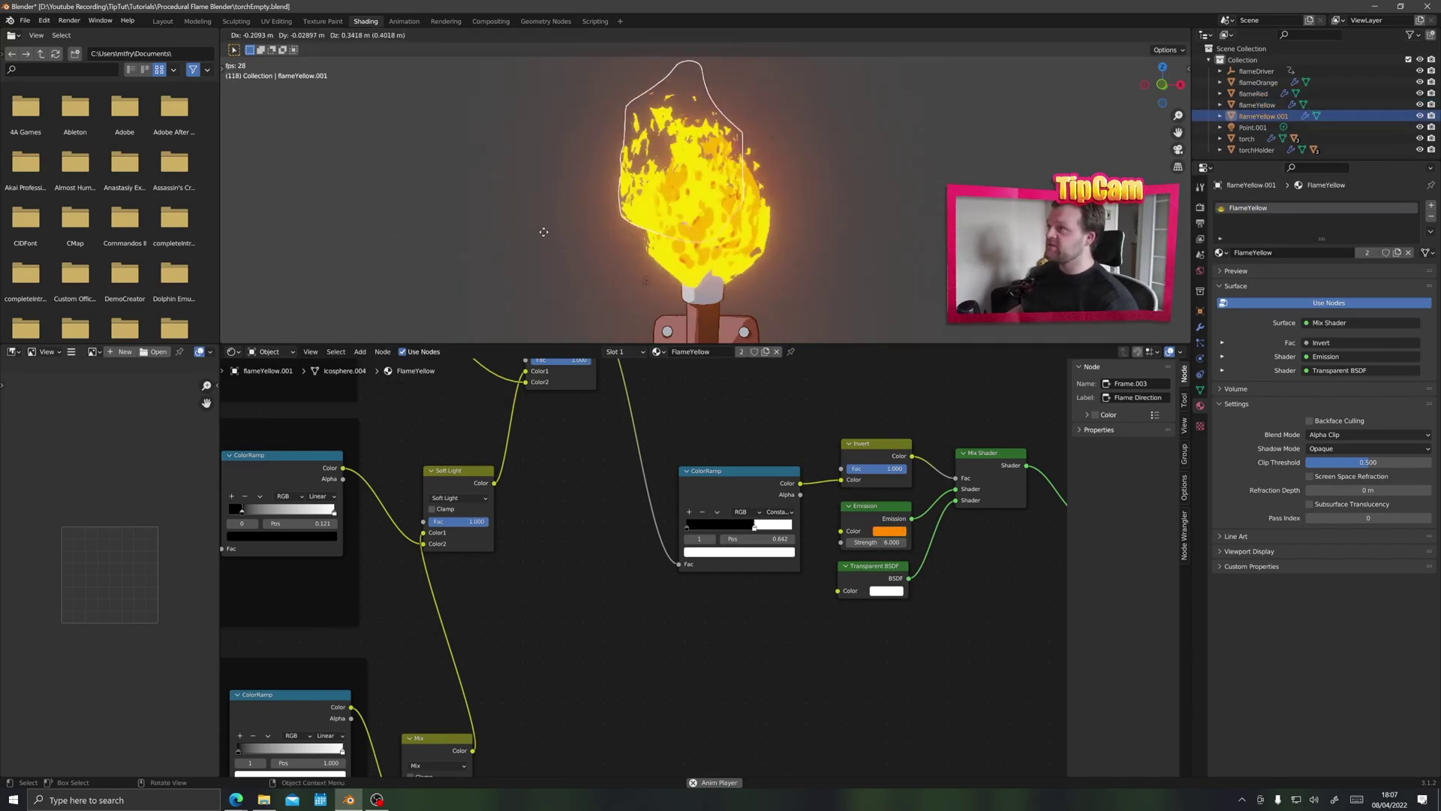
pyautogui.rightClick(395, 193)
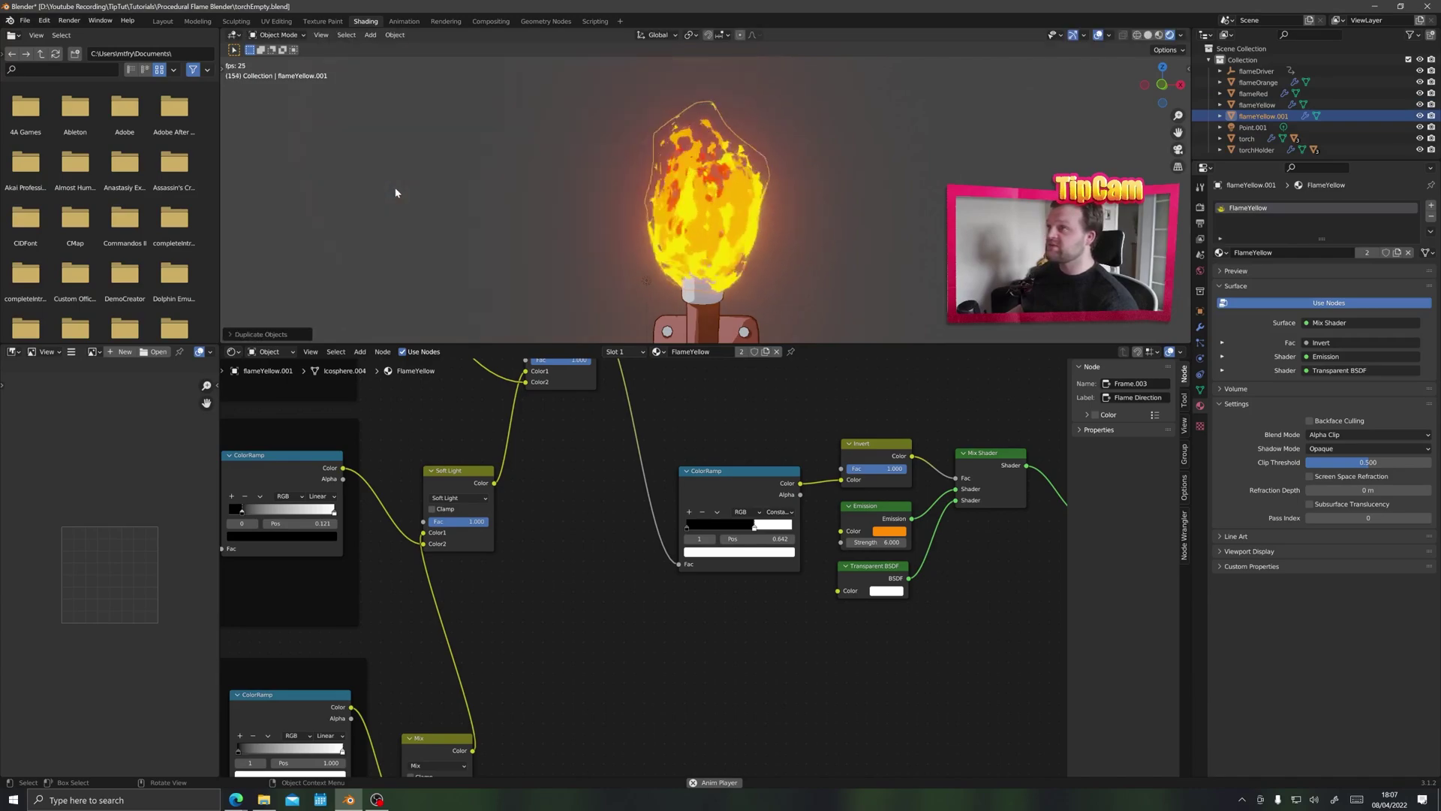
pyautogui.press('s')
pyautogui.click(568, 253)
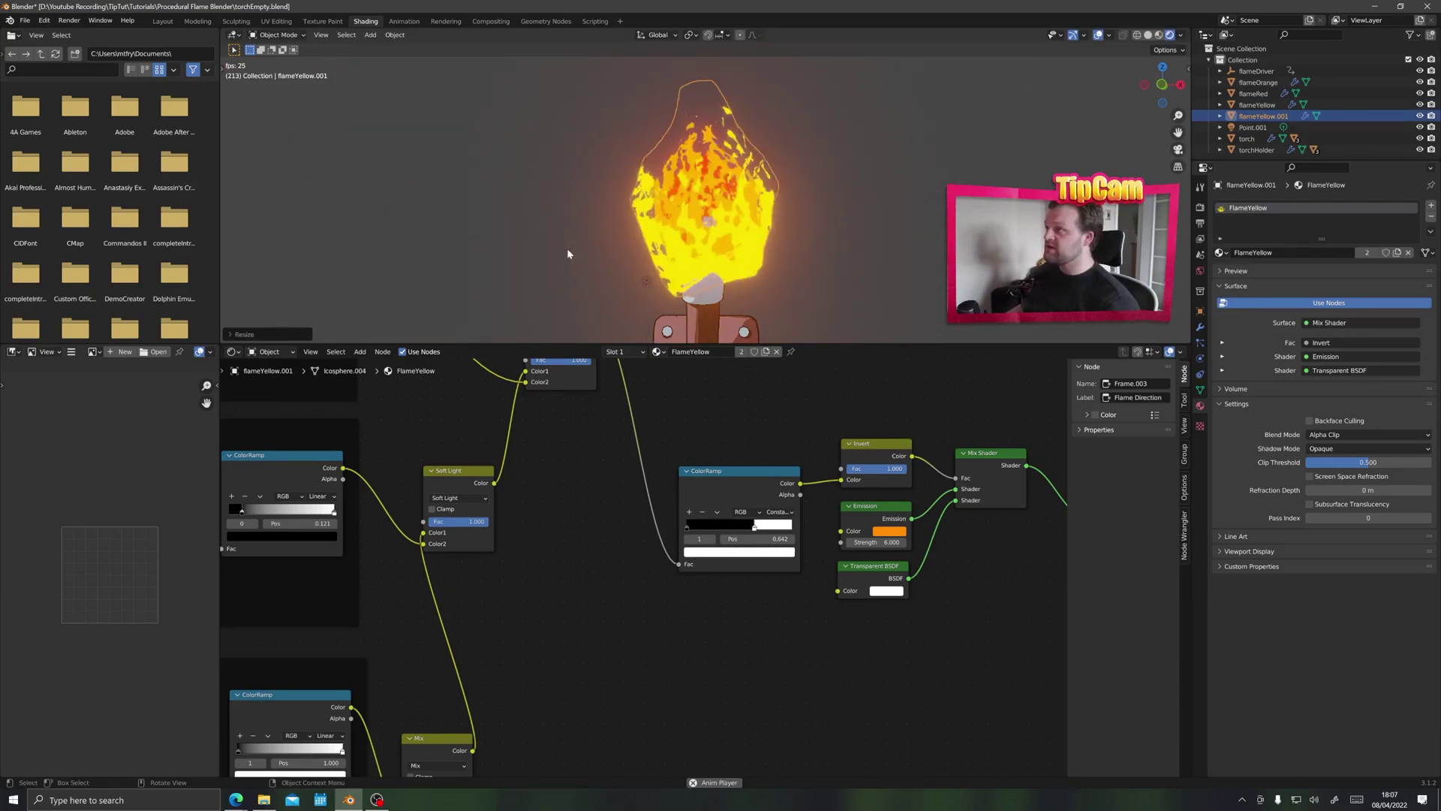
# Step: Rename the duplicate flameWhite and give it its own material copy named FlameWhite with a white emission colour
pyautogui.press('BackSpace')
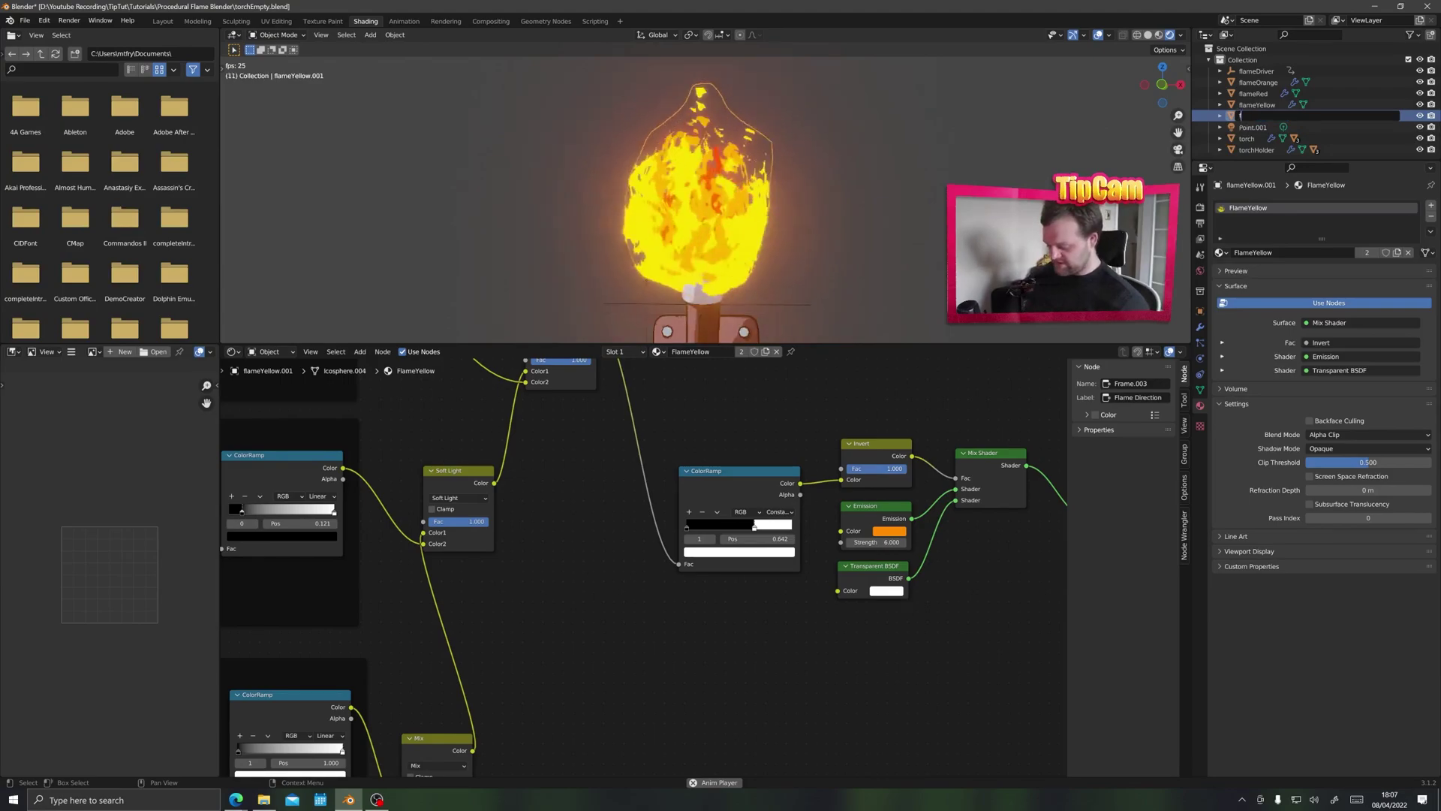
pyautogui.press('Return')
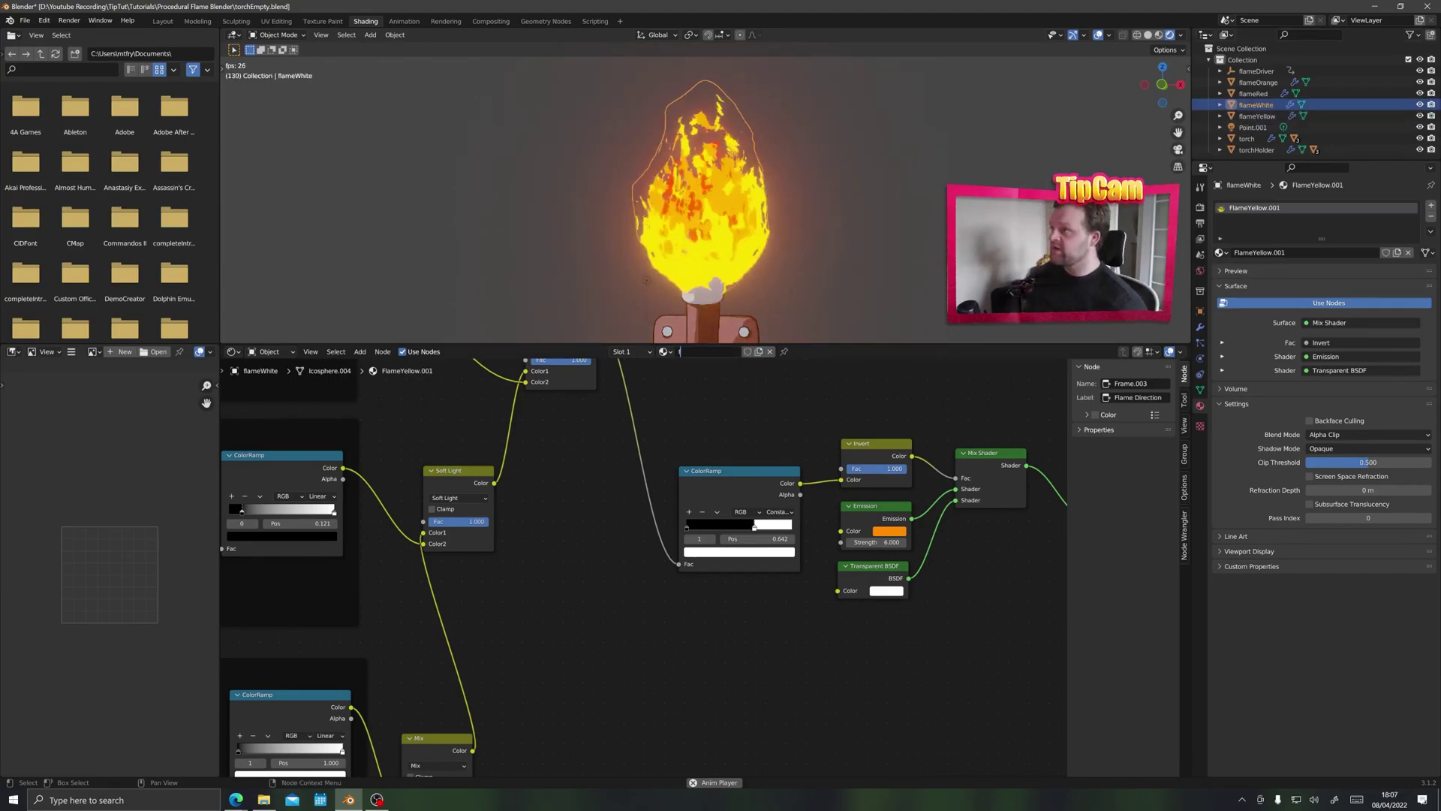
pyautogui.write('FlameWhi')
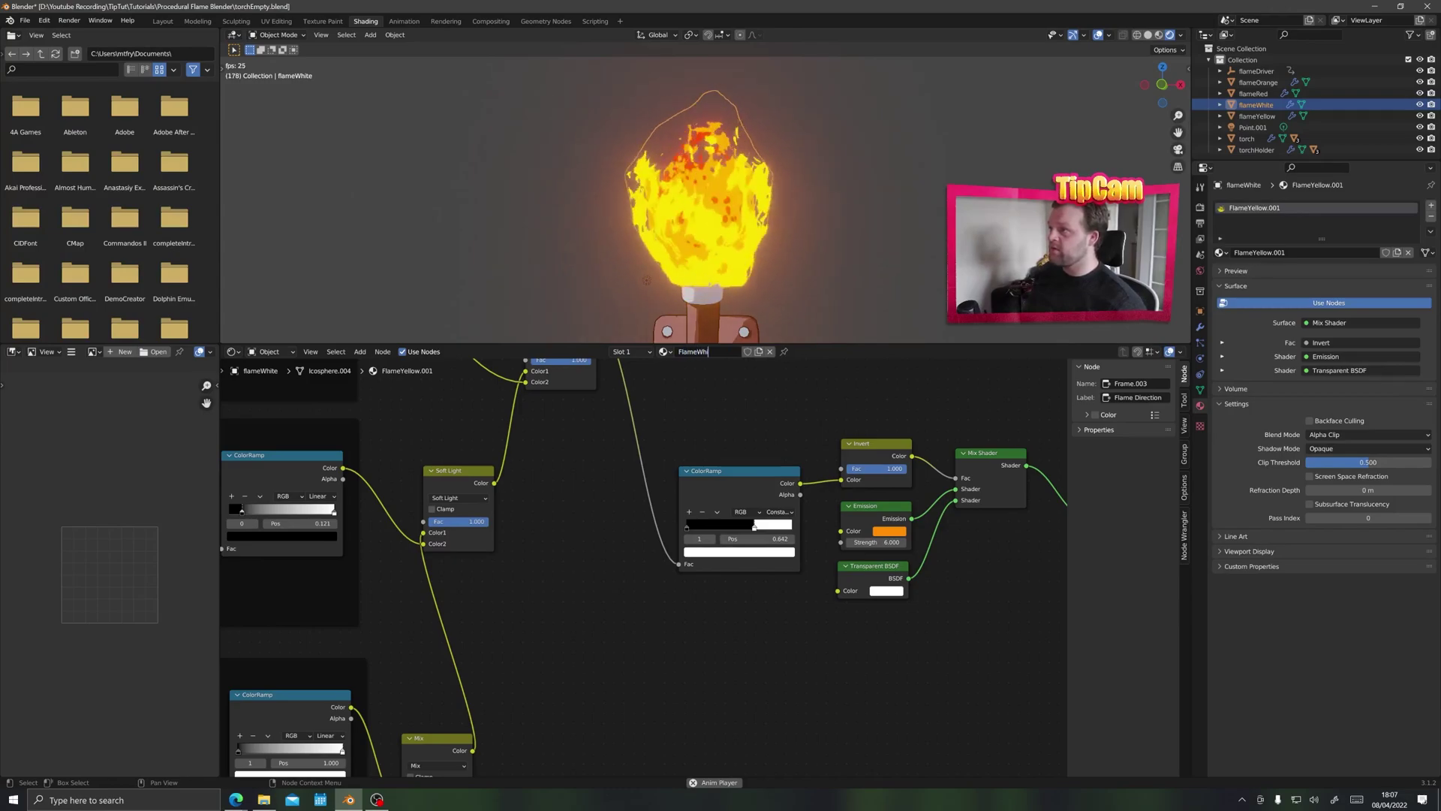
pyautogui.write('te')
pyautogui.press('Return')
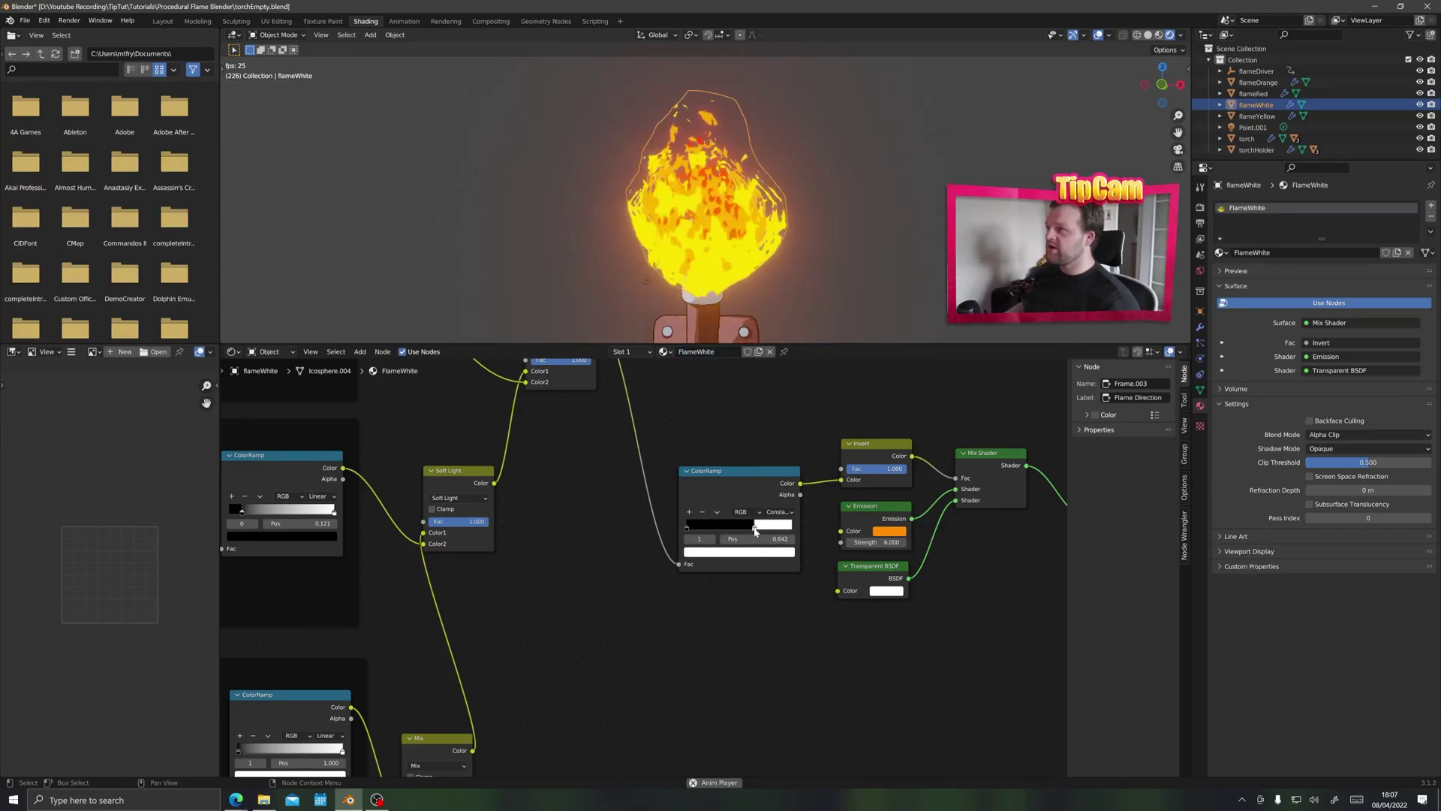
pyautogui.click(887, 531)
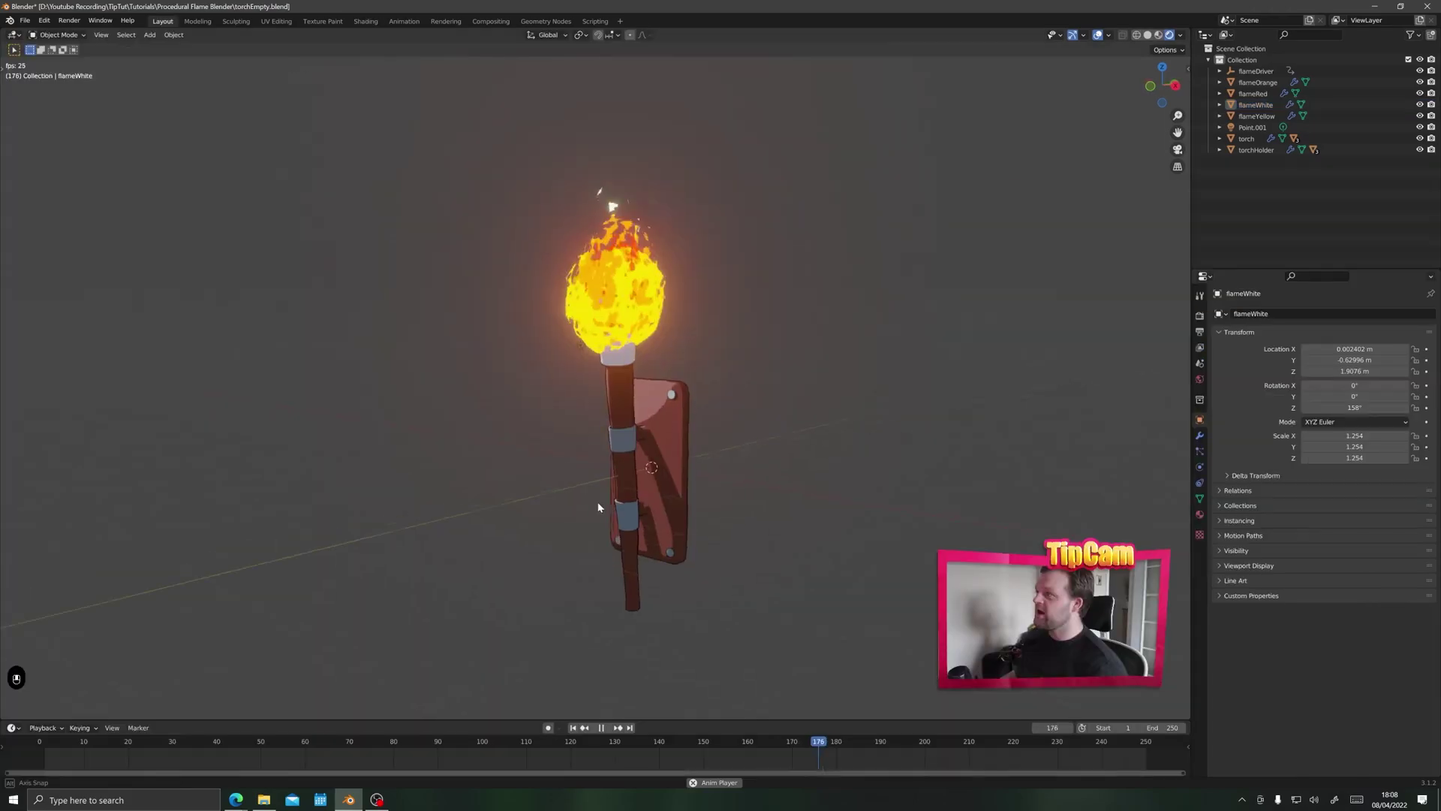
# Step: Try moving the point light beside the flame to preview how it affects the torch's lighting
pyautogui.moveTo(503, 515); pyautogui.dragTo(640, 508, button='middle')
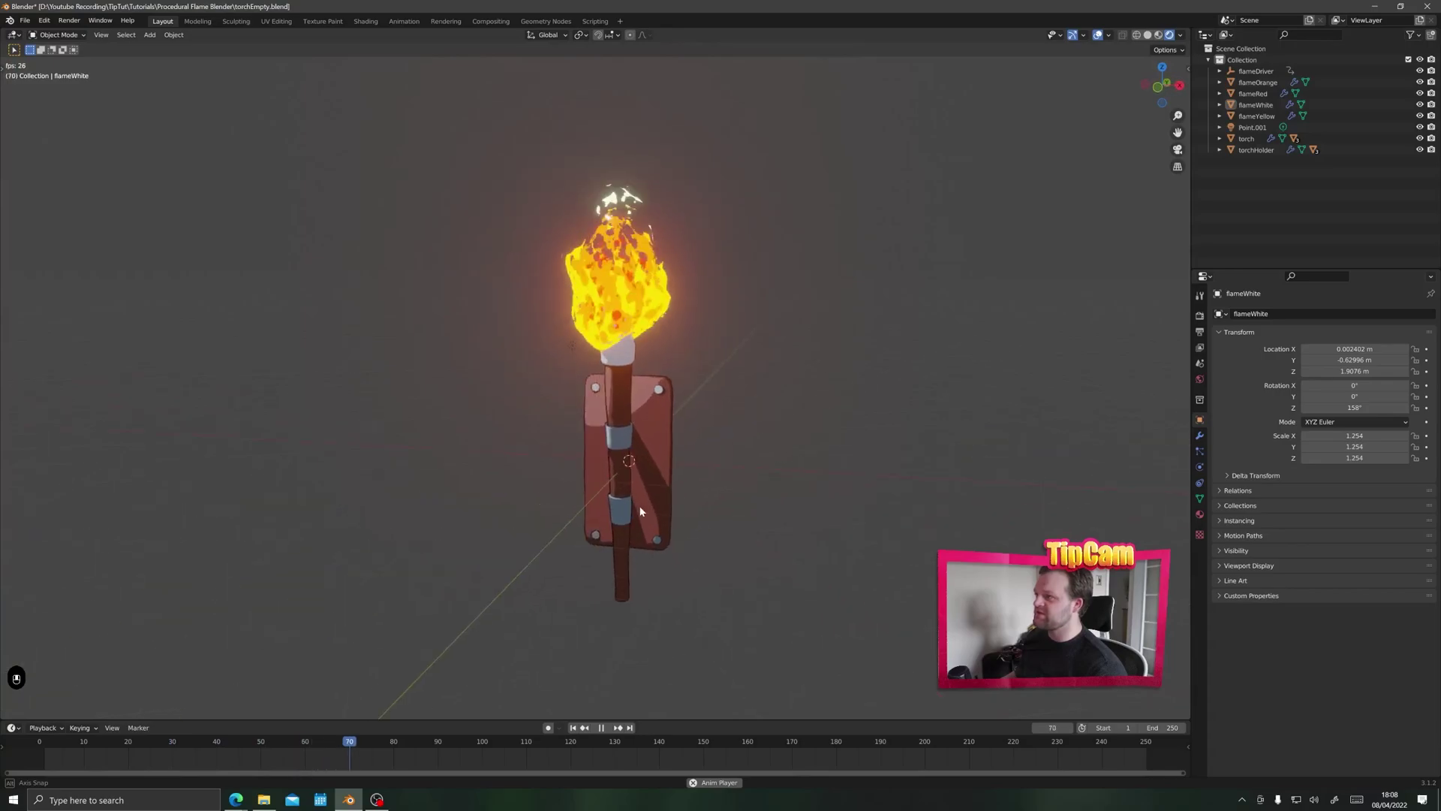
pyautogui.scroll(4, 640, 508)
pyautogui.moveTo(593, 404); pyautogui.dragTo(660, 359, button='middle')
pyautogui.scroll(-3, 495, 447)
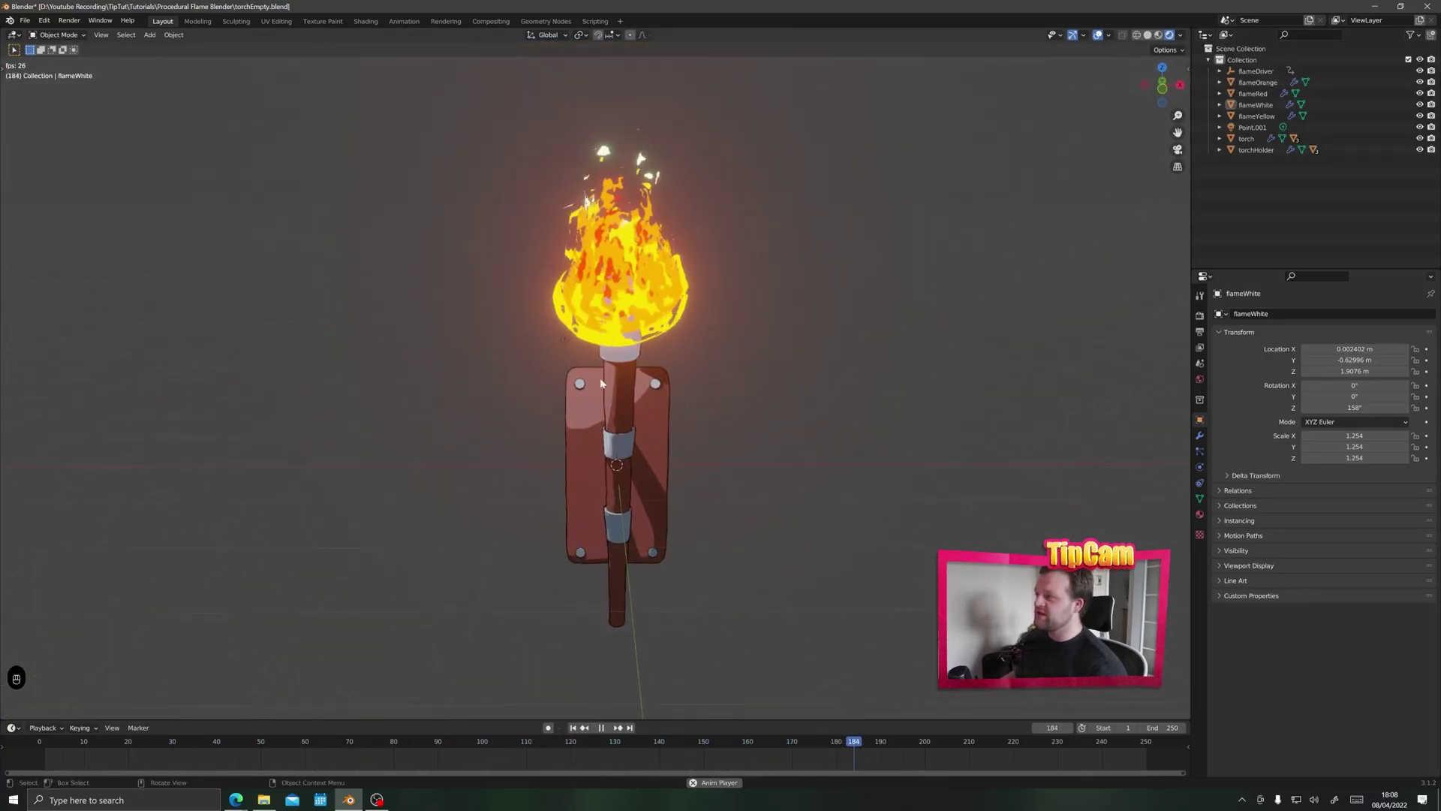
pyautogui.click(564, 338)
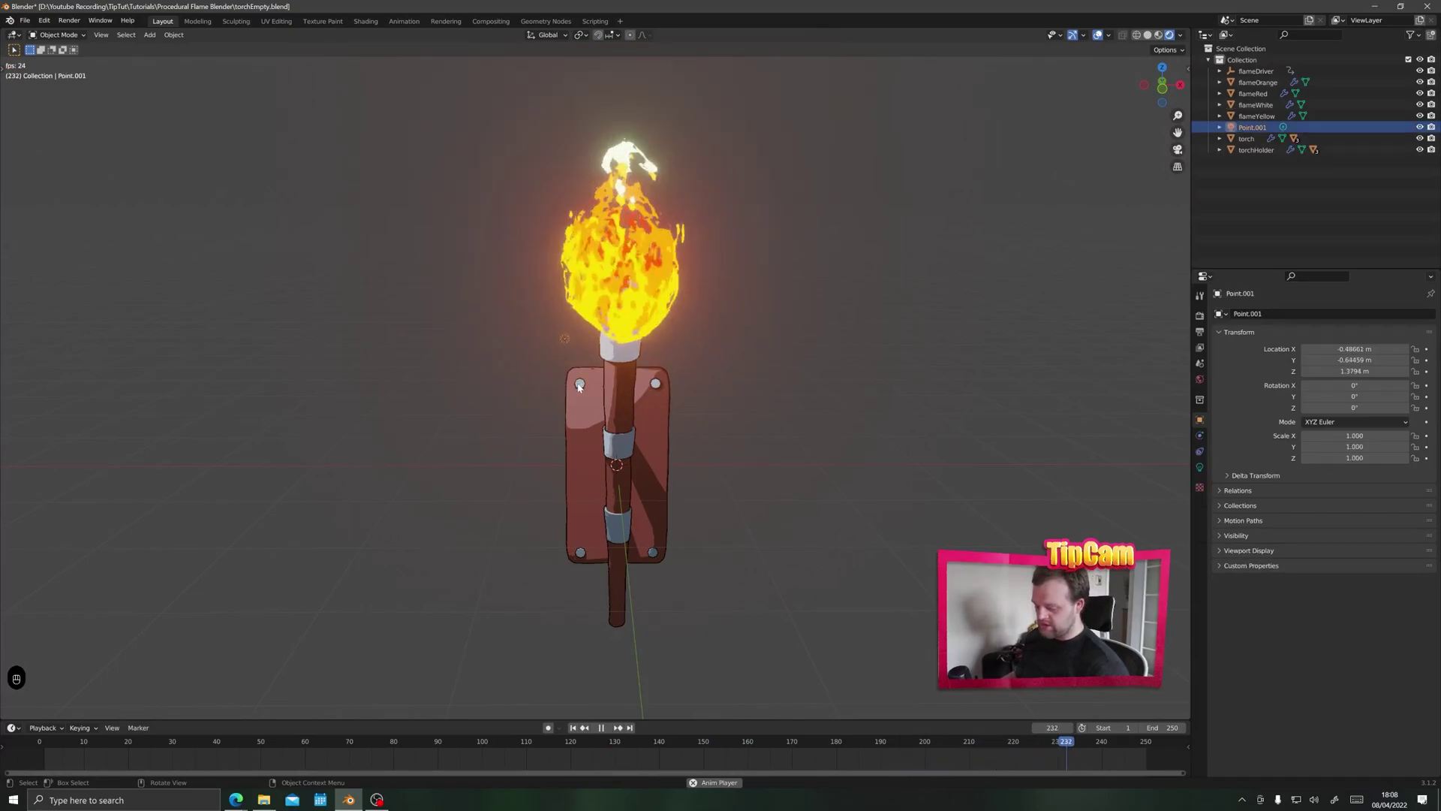
pyautogui.press('g')
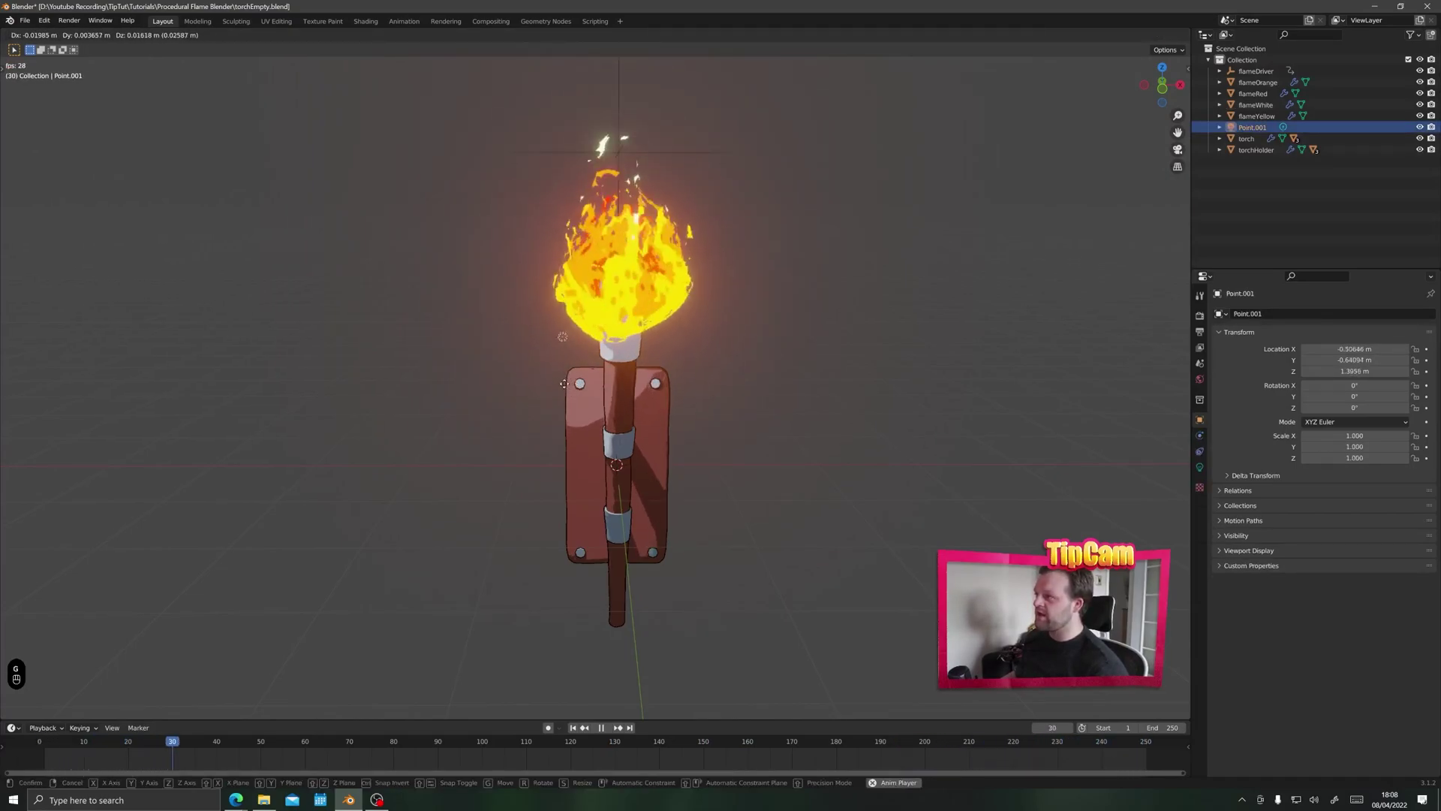
pyautogui.click(568, 378)
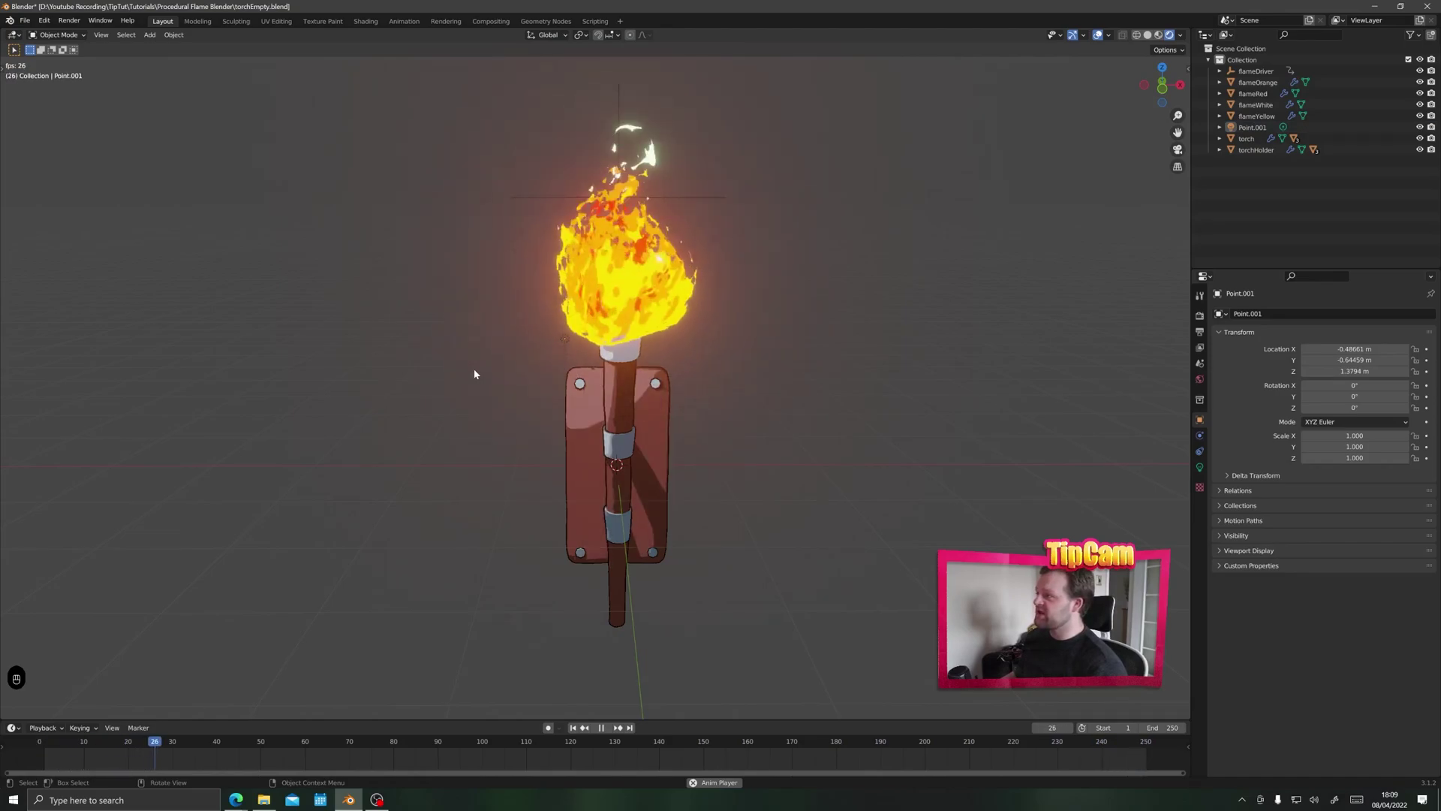
# Step: Add a Plain Axes empty at the world origin and rename it lightWiggle
pyautogui.hotkey('shift', 'a')
pyautogui.moveTo(462, 481)
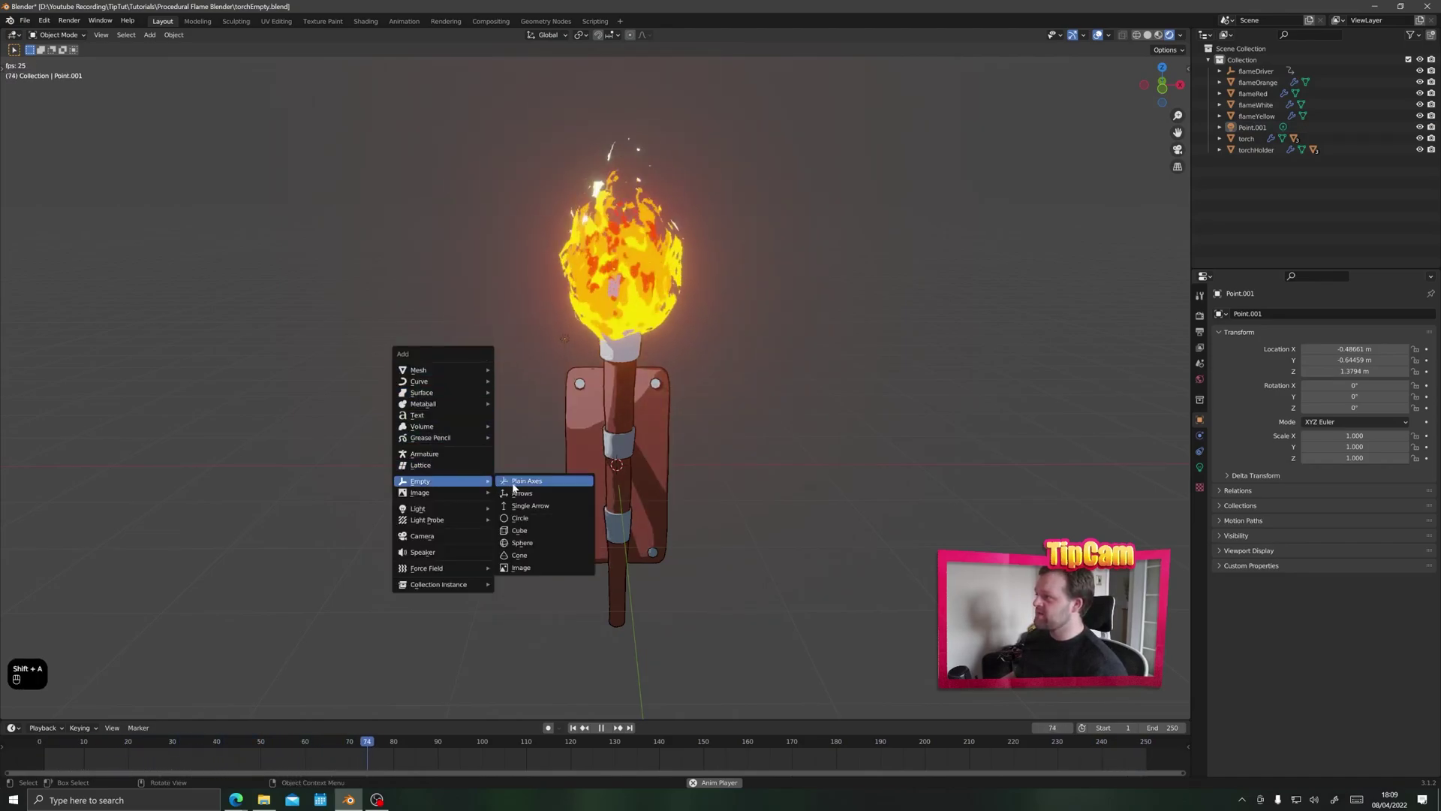
pyautogui.click(533, 484)
pyautogui.doubleClick(1250, 71)
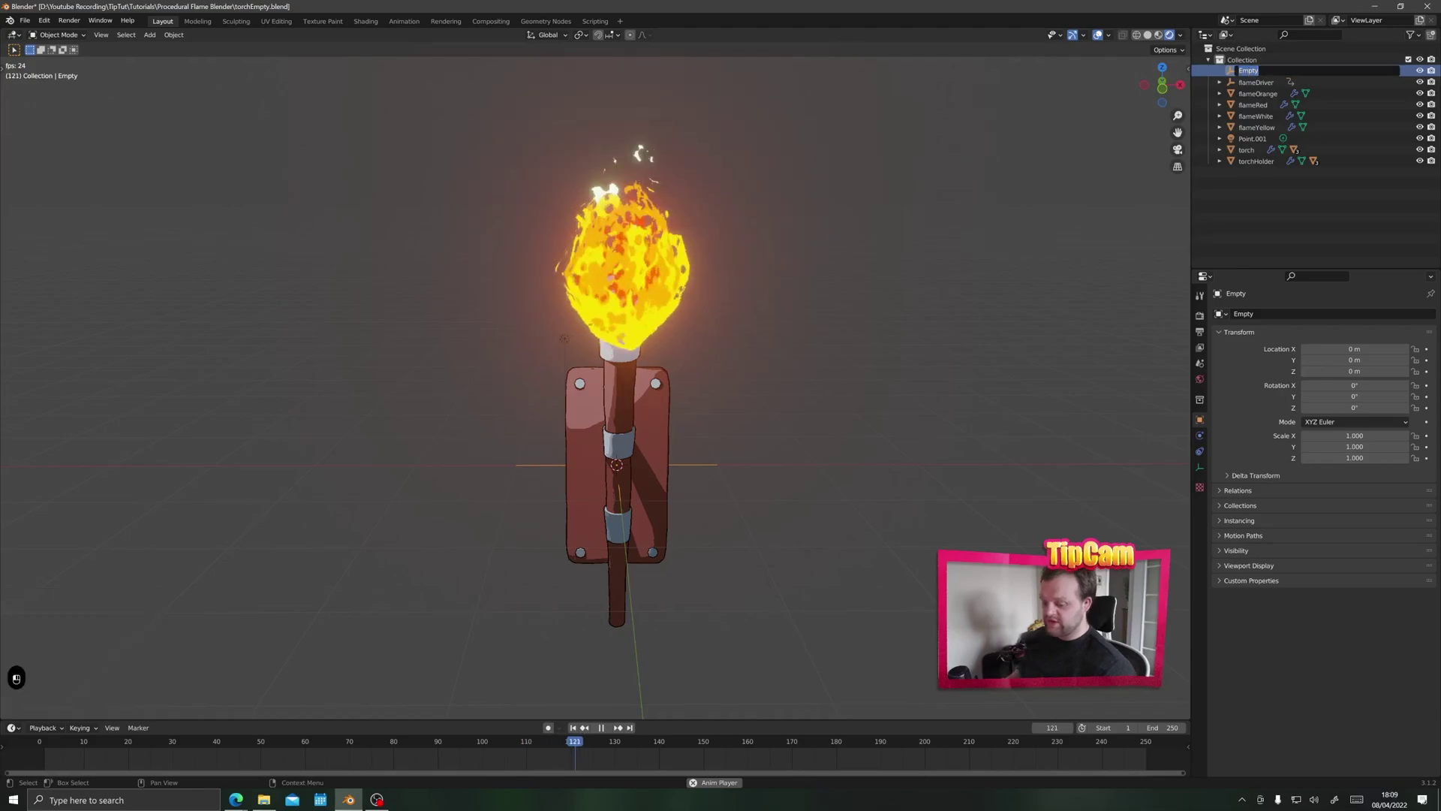
pyautogui.write('lightWiggle')
pyautogui.press('Return')
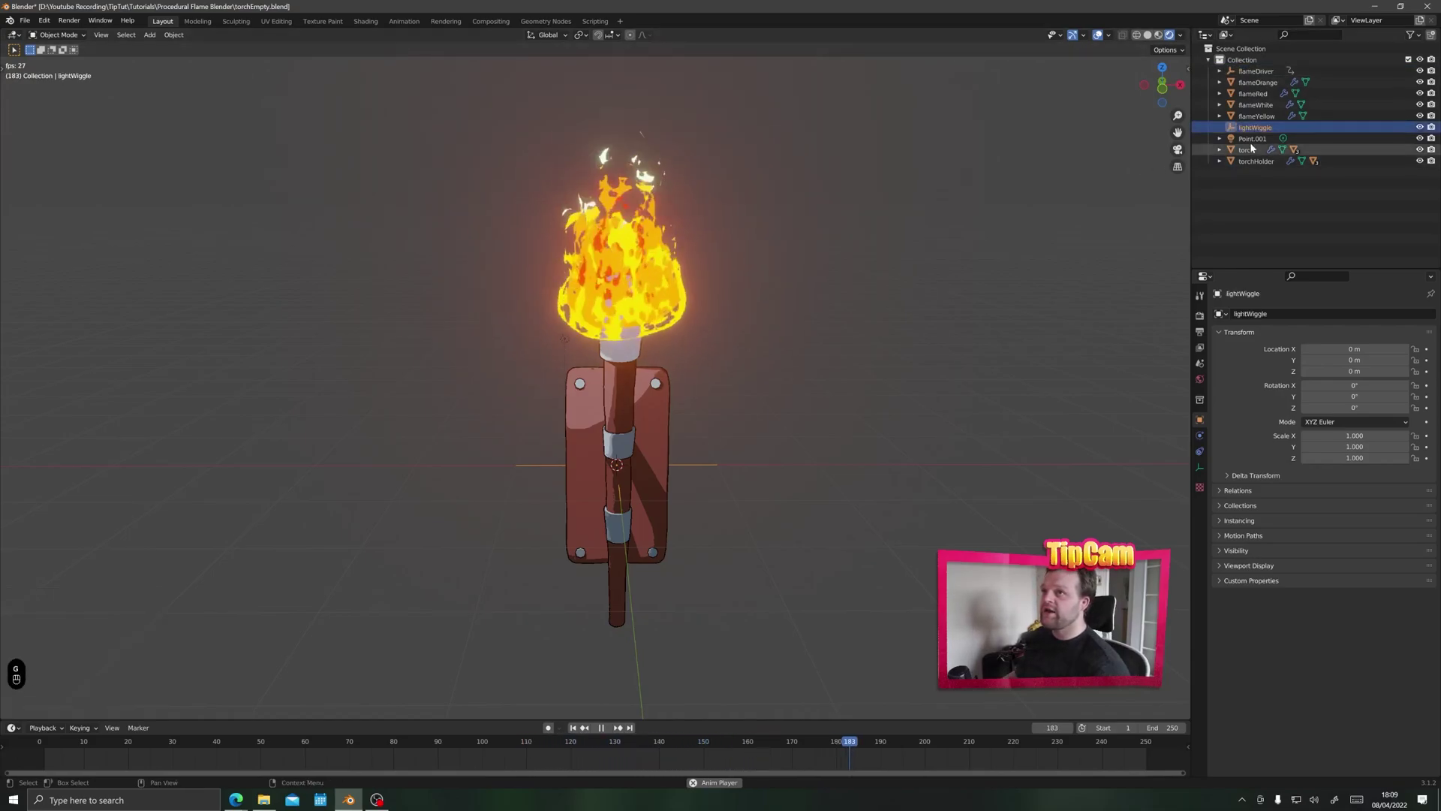
# Step: Parent the point light Point.001 to the lightWiggle empty
pyautogui.keyDown('ctrl'); pyautogui.click(1252, 138); pyautogui.keyUp('ctrl')
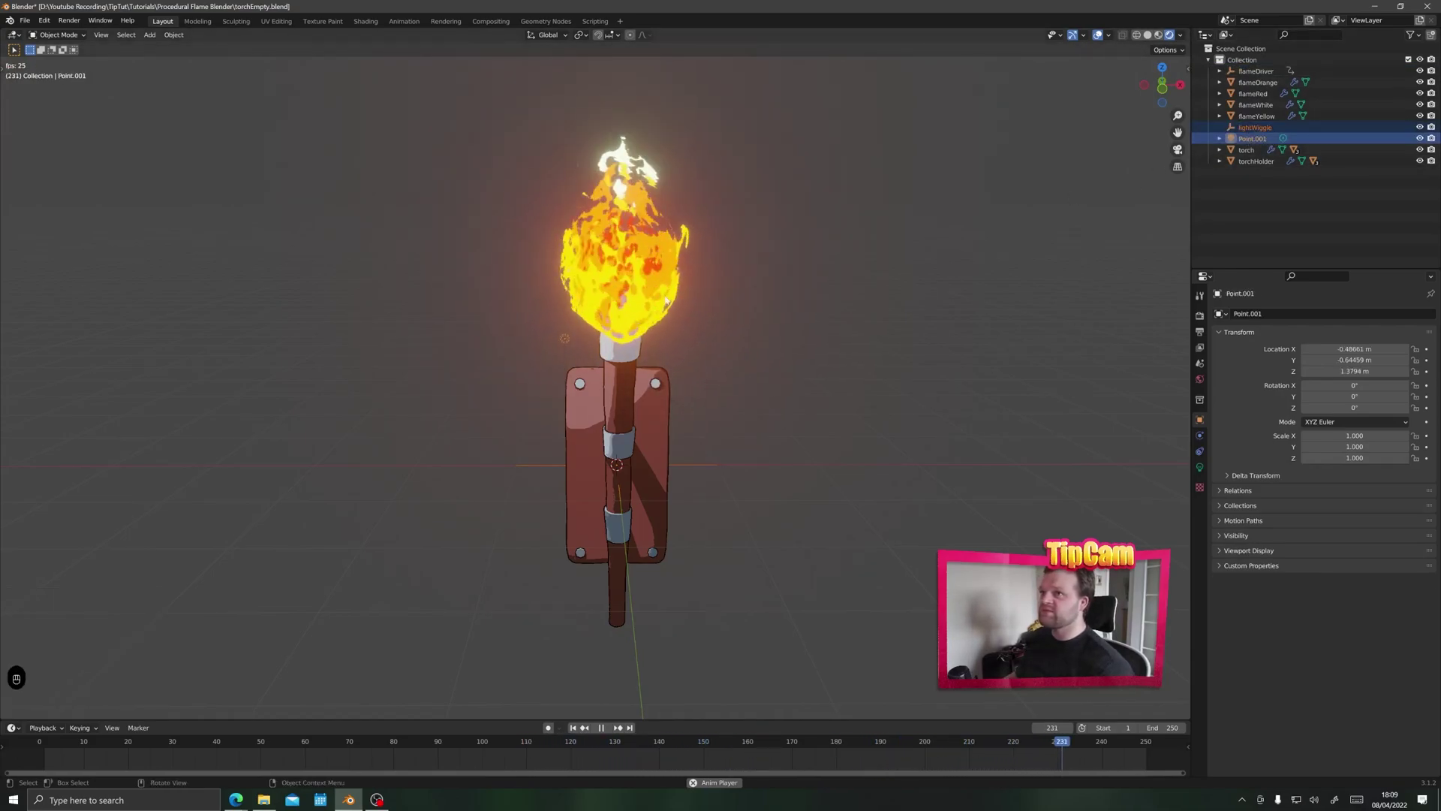
pyautogui.keyDown('ctrl'); pyautogui.click(1247, 127); pyautogui.keyUp('ctrl')
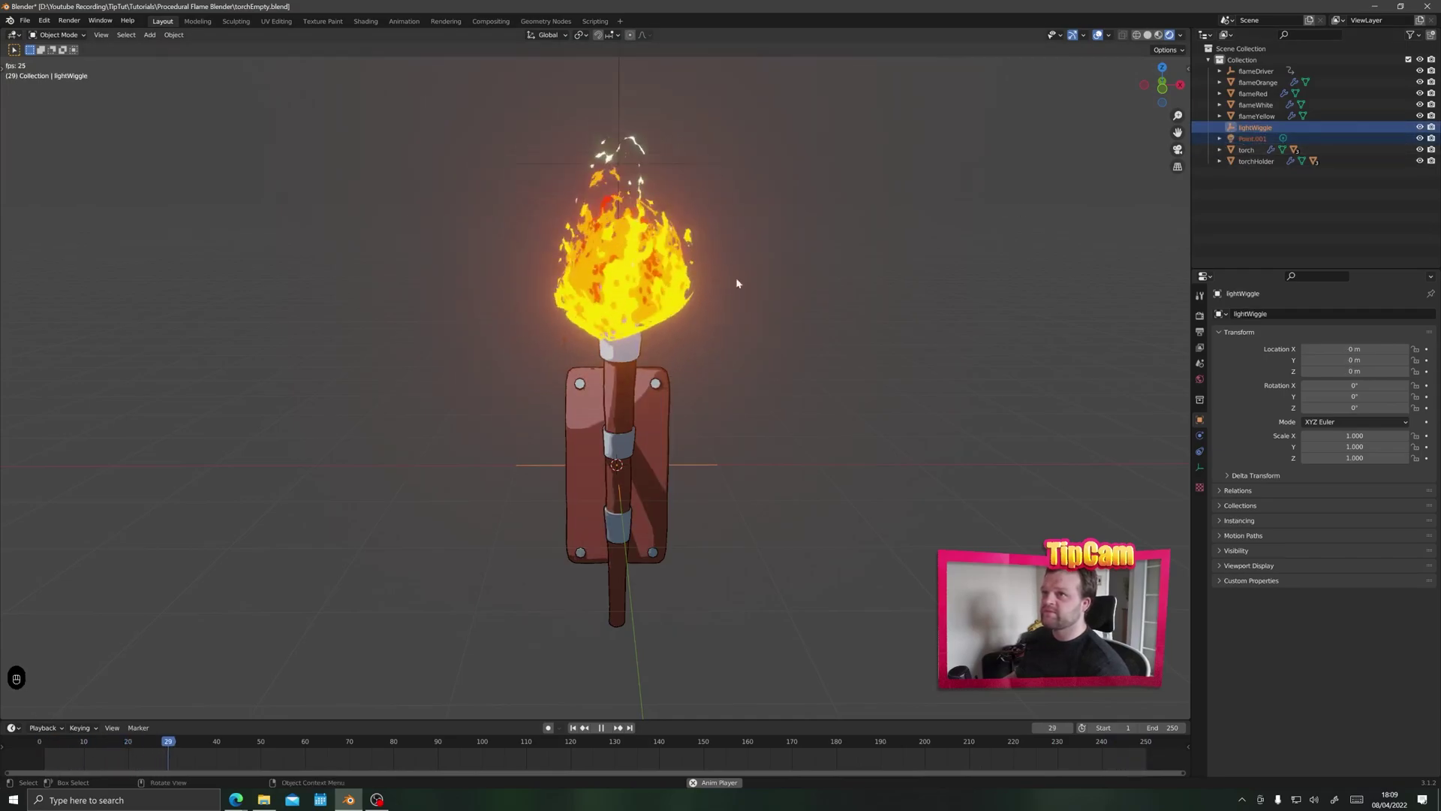
pyautogui.hotkey('ctrl', 'p')
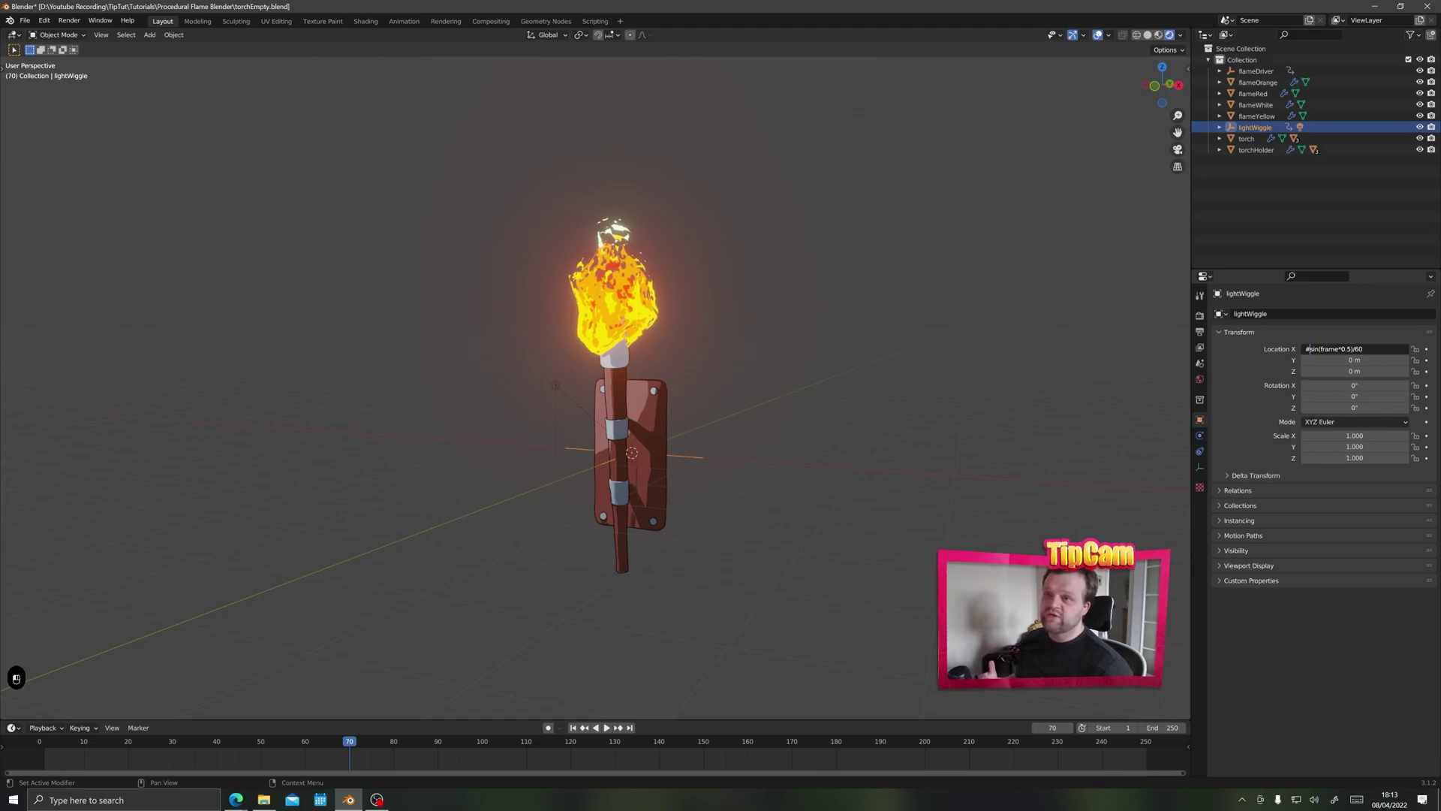
# Step: Drive lightWiggle's X location with #sin(frame*0.5)/60, Y with #sin(frame*0.4)/65 and Z with a similar sine expression
pyautogui.press('space')
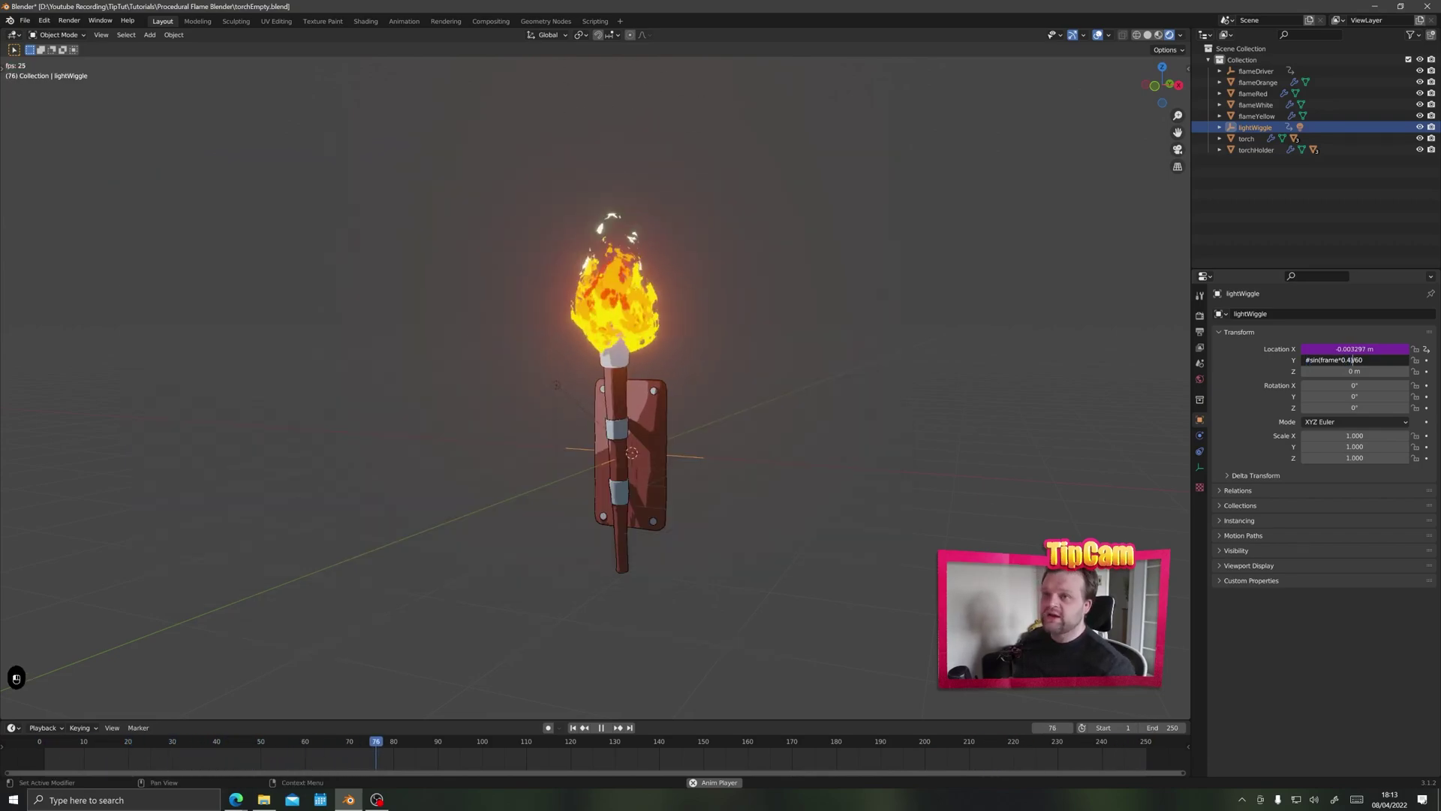
pyautogui.press('Right')
pyautogui.press('Right')
pyautogui.press('Right')
pyautogui.hotkey('shift', 'Right')
pyautogui.write('5')
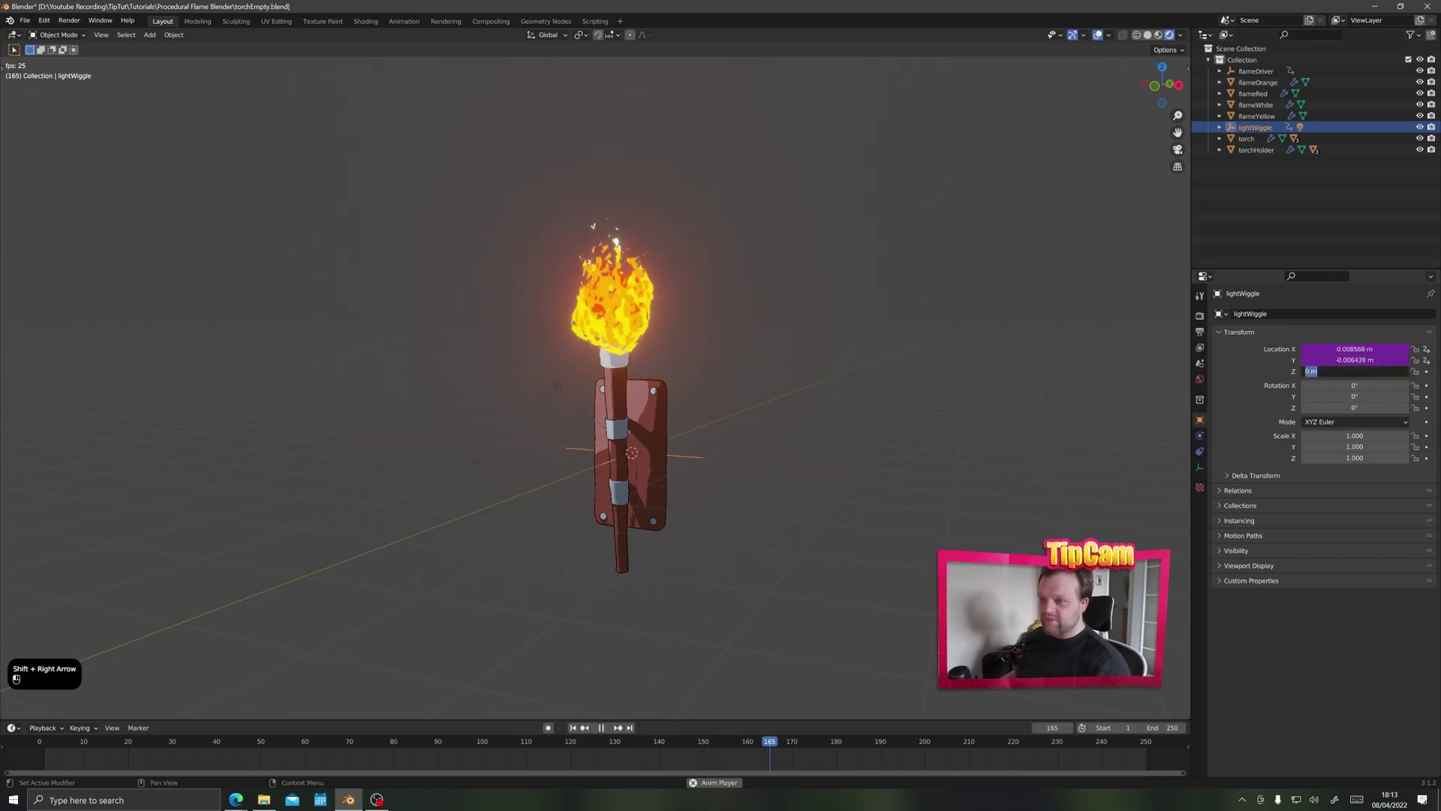
pyautogui.write('sin(frame*0.5)/60')
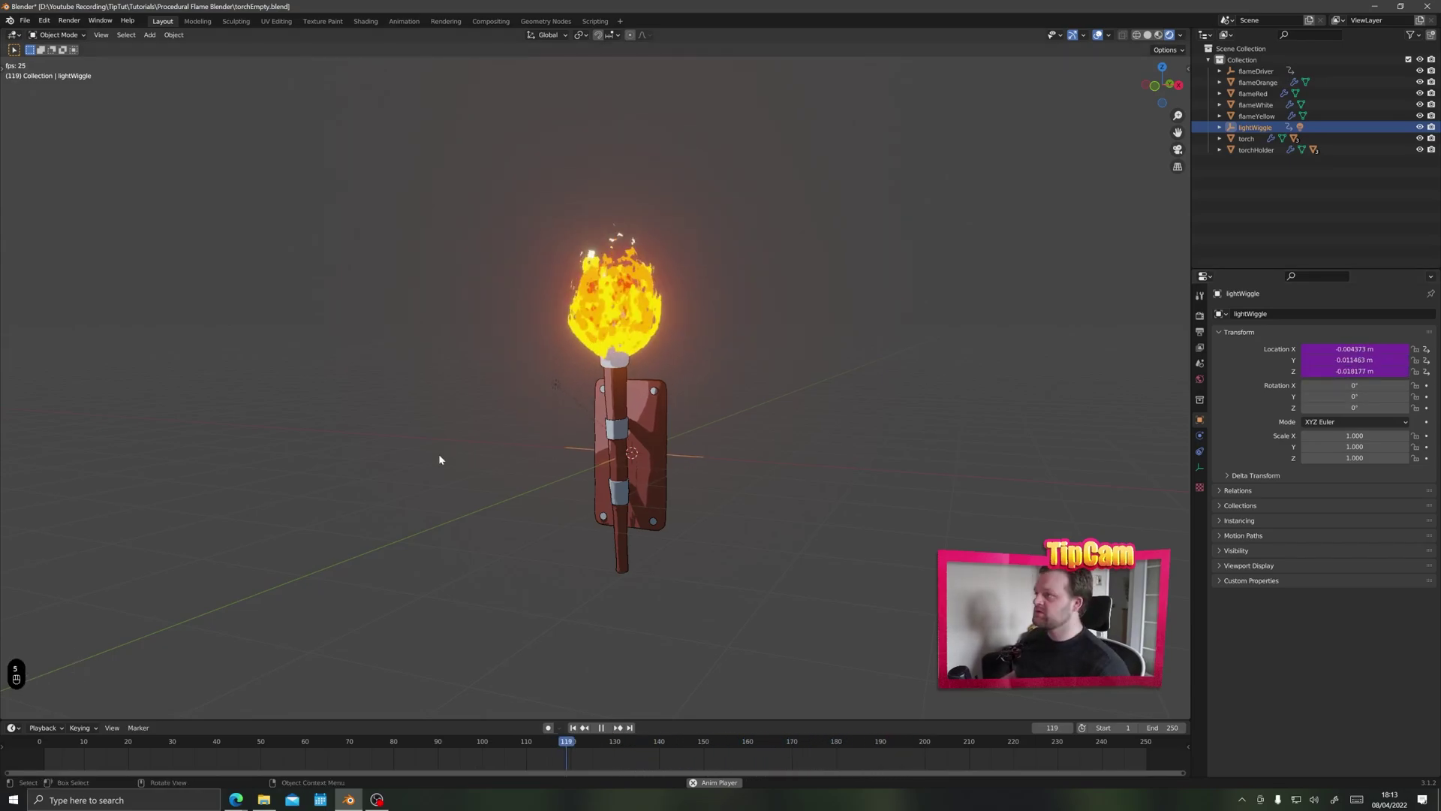
# Step: Check the animated torch from several angles and save the file
pyautogui.moveTo(481, 488)
pyautogui.mouseDown(button='middle')
pyautogui.moveTo(517, 498)
pyautogui.moveTo(463, 489)
pyautogui.mouseUp(button='middle')
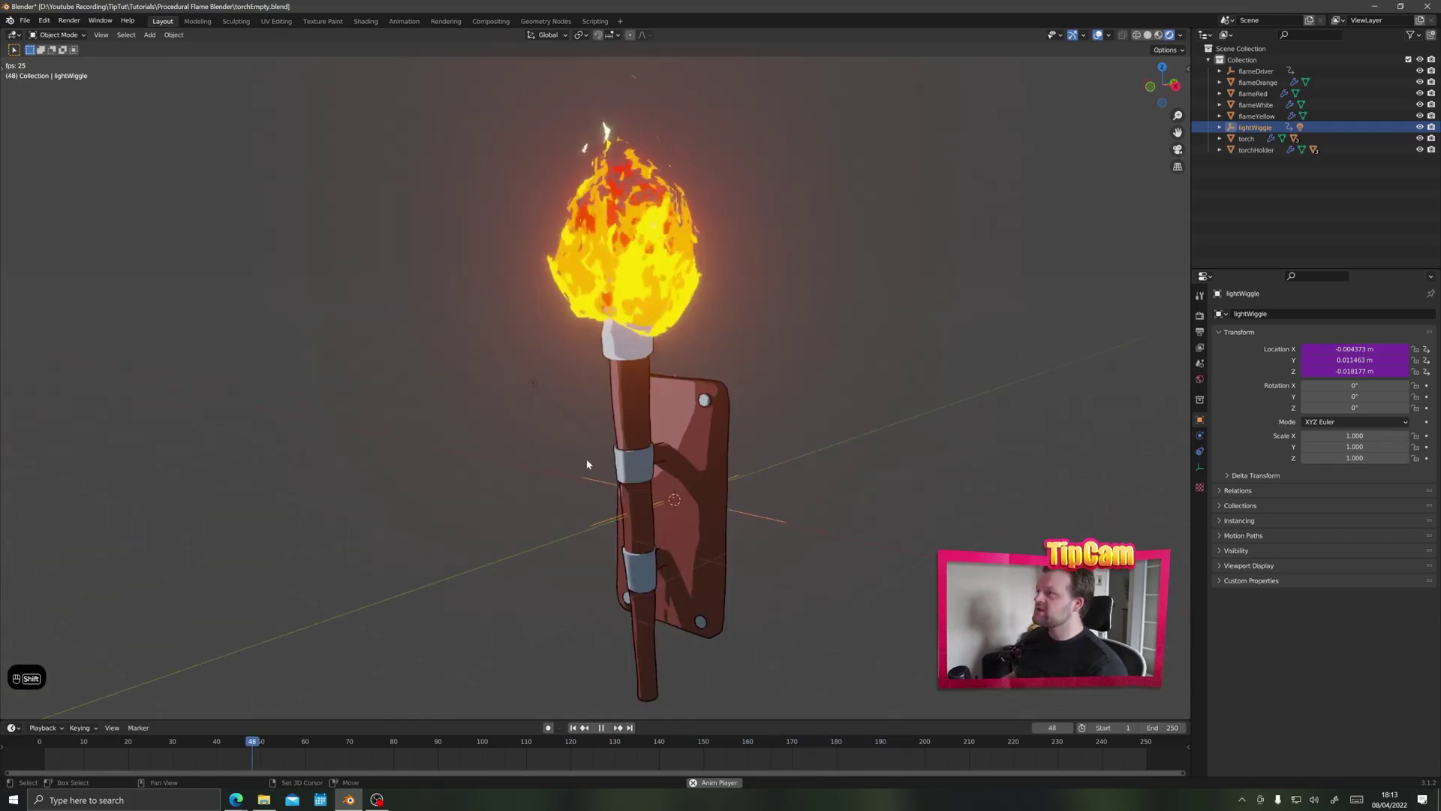
pyautogui.keyDown('shift'); pyautogui.moveTo(593, 460); pyautogui.dragTo(556, 510, button='middle'); pyautogui.keyUp('shift')
pyautogui.hotkey('ctrl', 's')
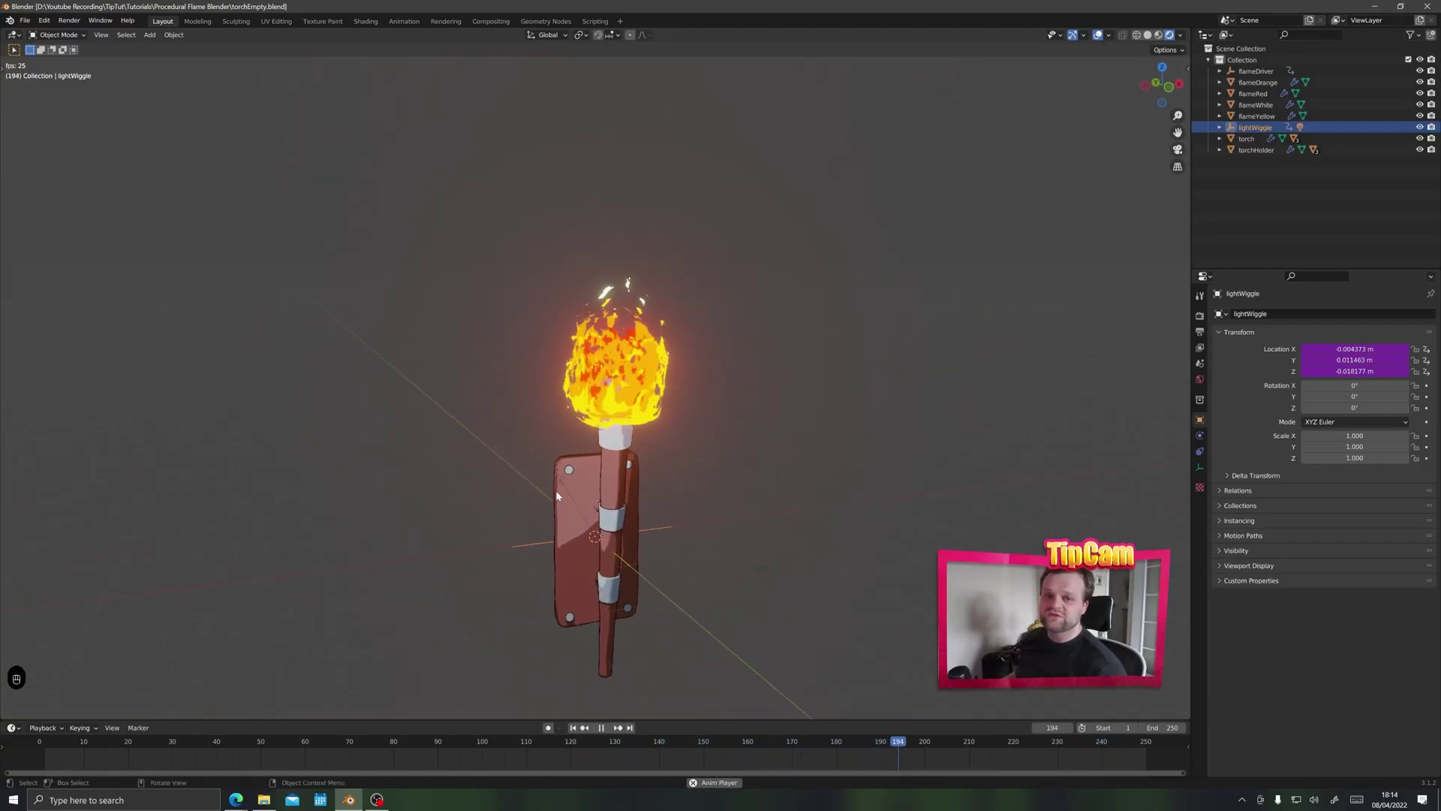